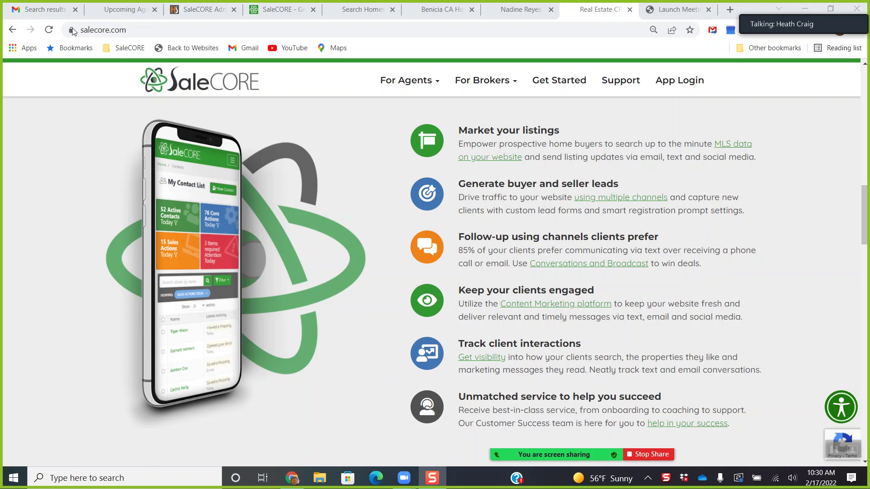
Open the Upcoming Agent Webinars page and view its Calendar, Email Campaigns, Listings and Websites feature cards.
left_click(131, 10)
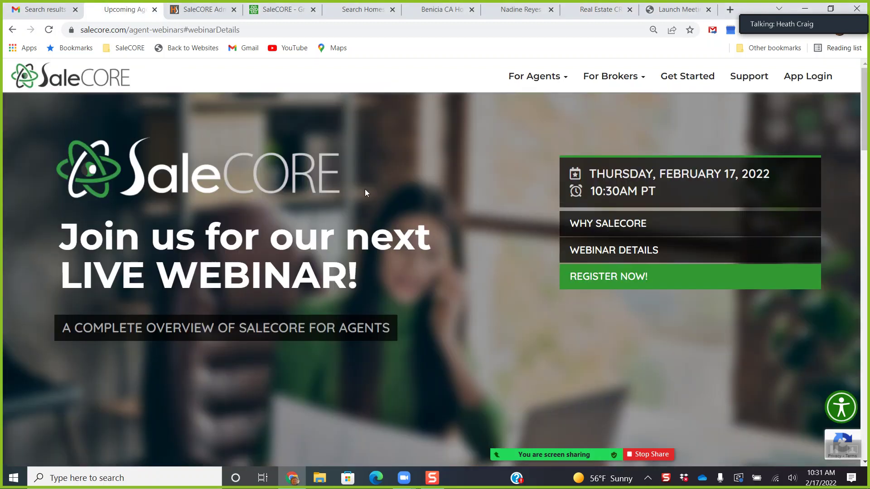
scroll(385, 205, "down", 8)
scroll(386, 202, "down", 8)
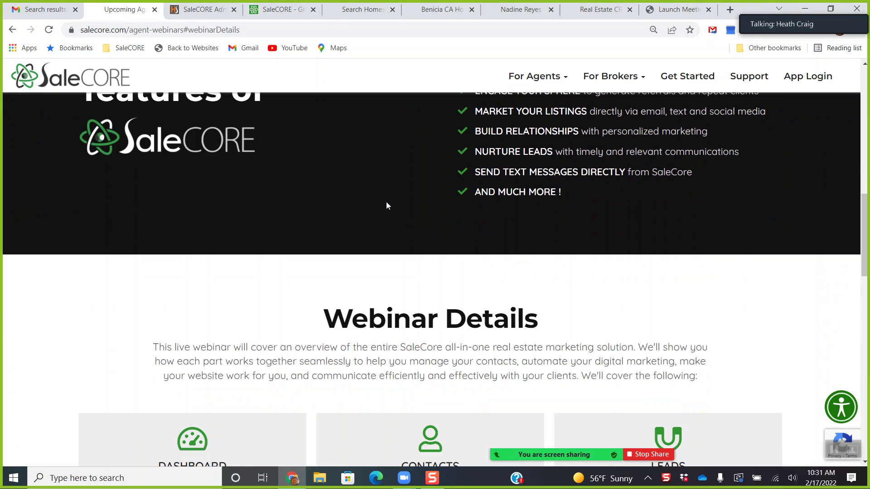
scroll(387, 202, "down", 6)
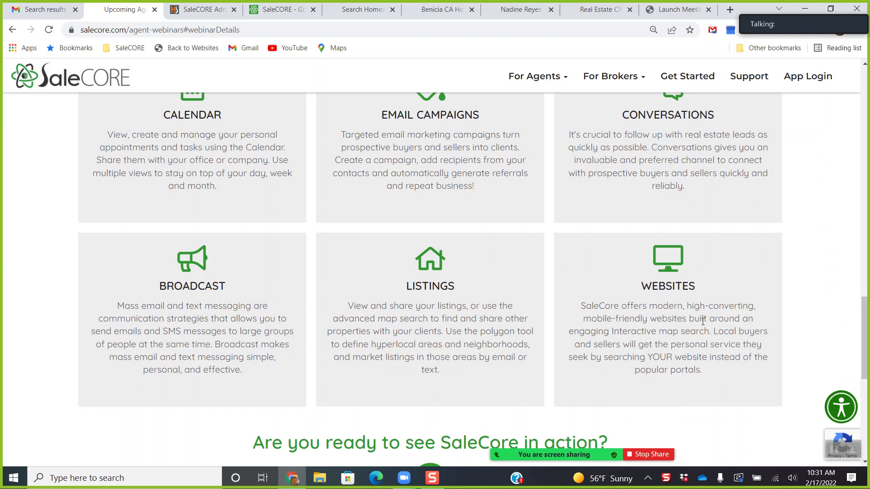
scroll(663, 334, "up", 1)
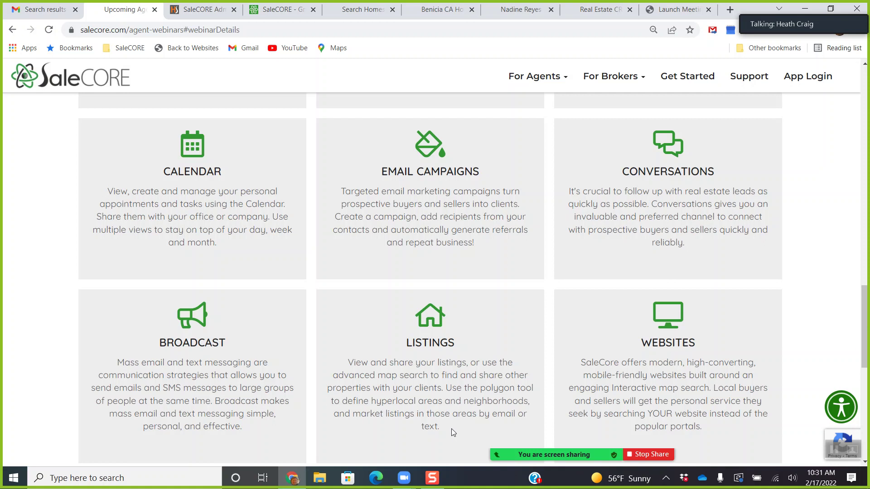
scroll(452, 429, "up", 2)
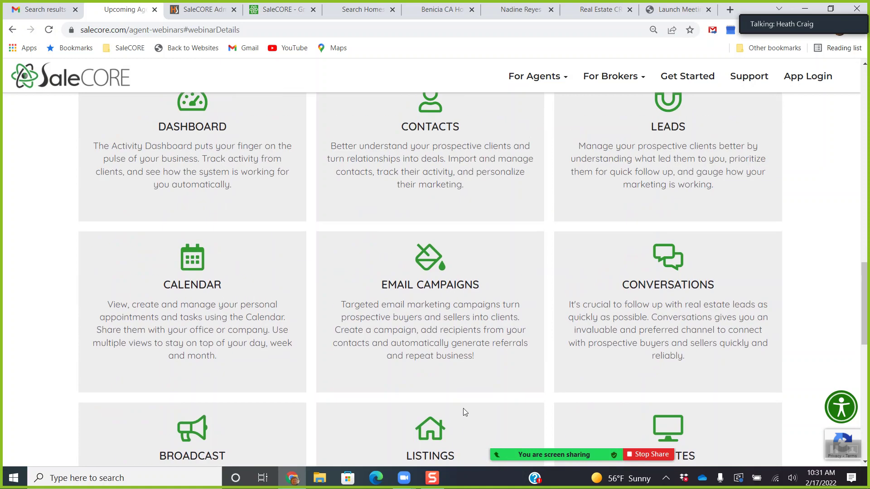
scroll(463, 412, "up", 1)
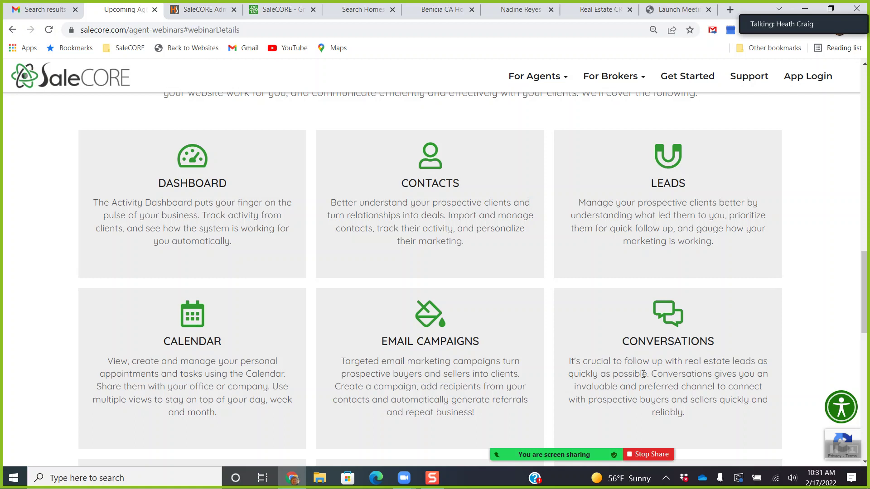
scroll(651, 374, "up", 10)
scroll(640, 378, "up", 1)
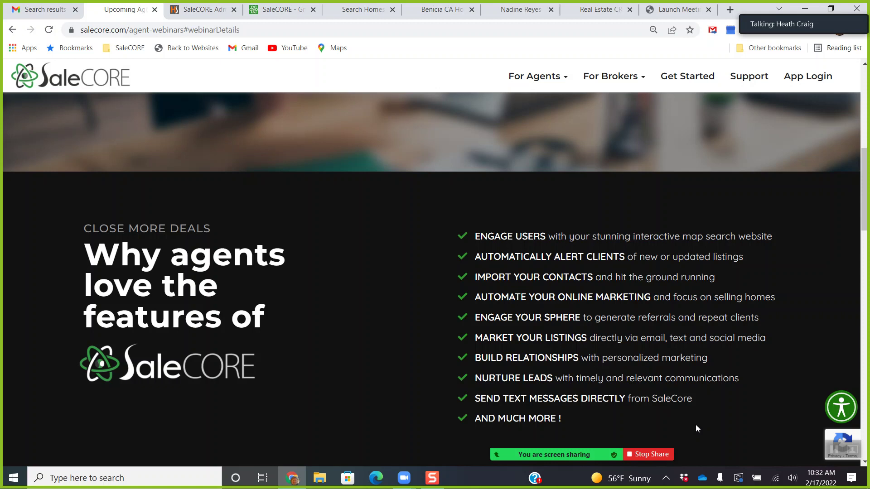
scroll(707, 419, "down", 1)
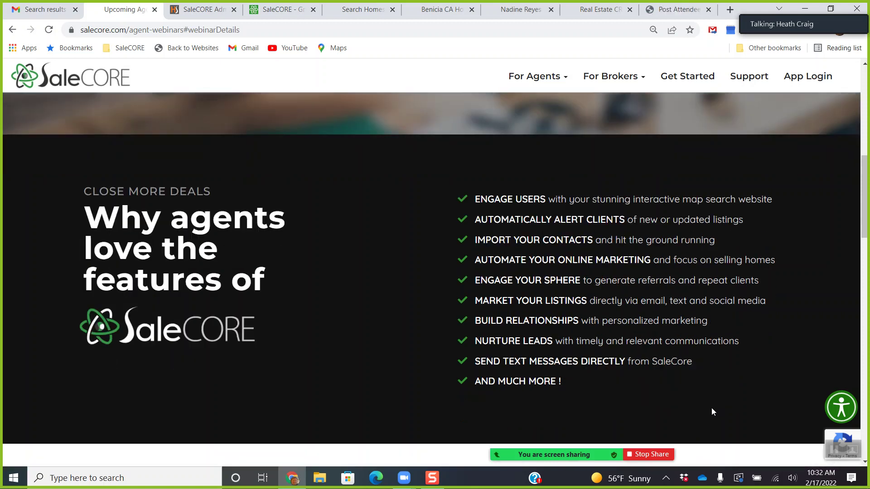
scroll(711, 411, "down", 2)
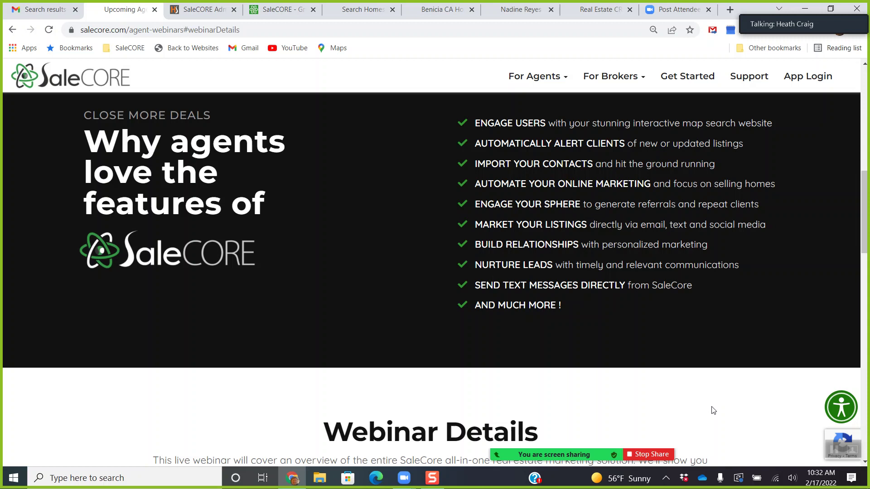
Switch to the agent's Search Homes site and enter 'napa' as the search location.
left_click(361, 10)
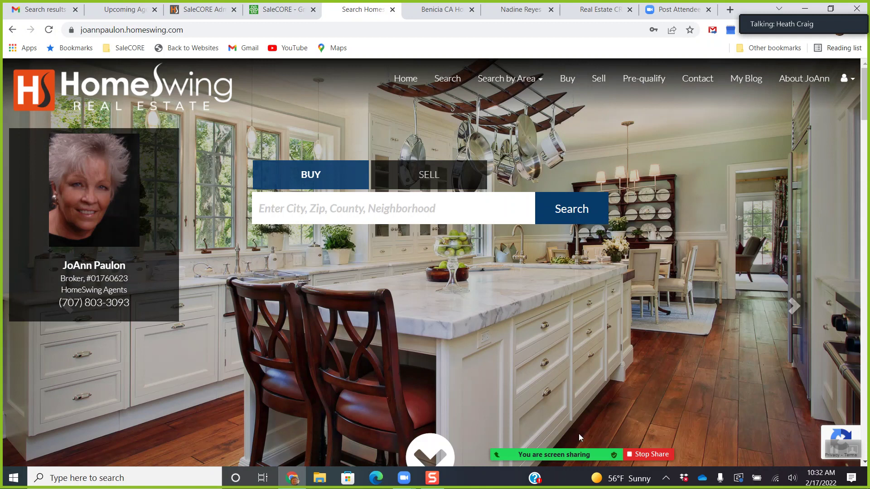
mouse_move(580, 448)
left_click(369, 209)
type("napa")
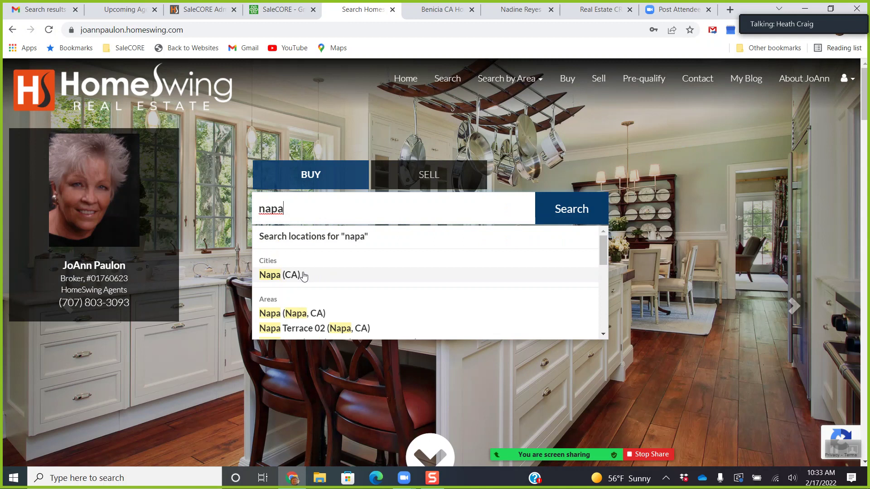
Search Napa (CA) and zoom the map onto the Silverado area, leaving 19 properties.
left_click(303, 275)
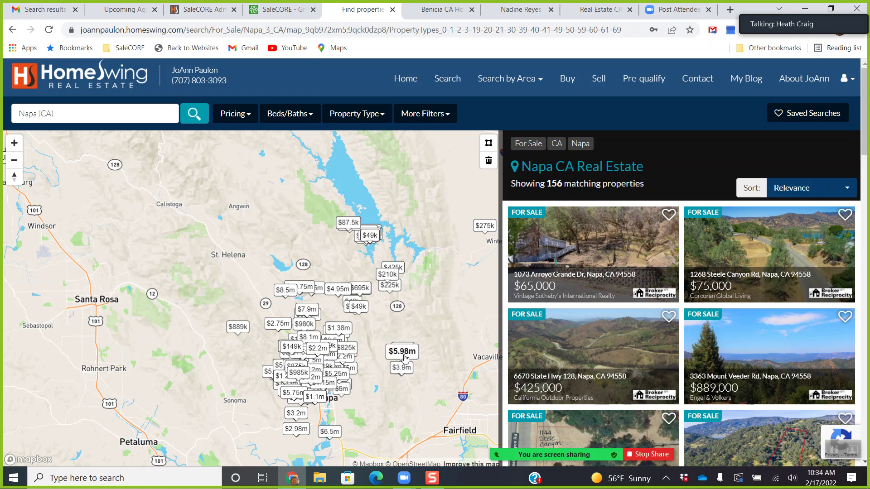
scroll(341, 341, "down", 5)
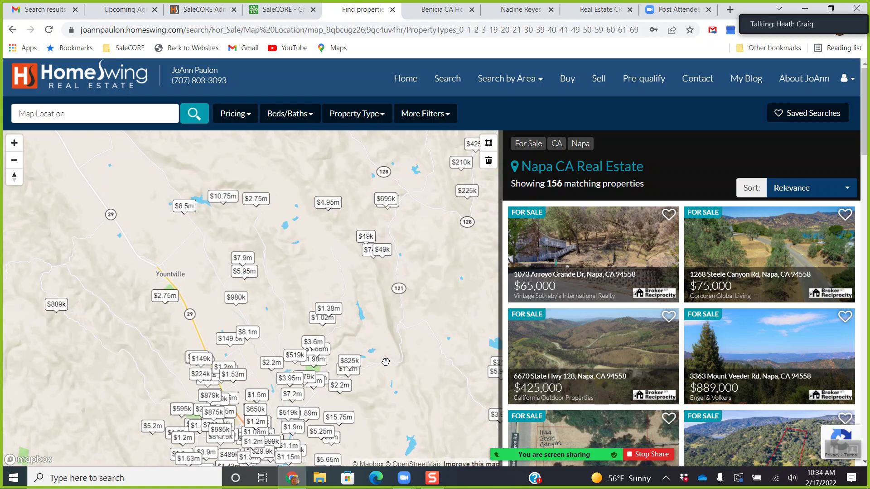
scroll(376, 339, "up", 3)
scroll(372, 342, "up", 2)
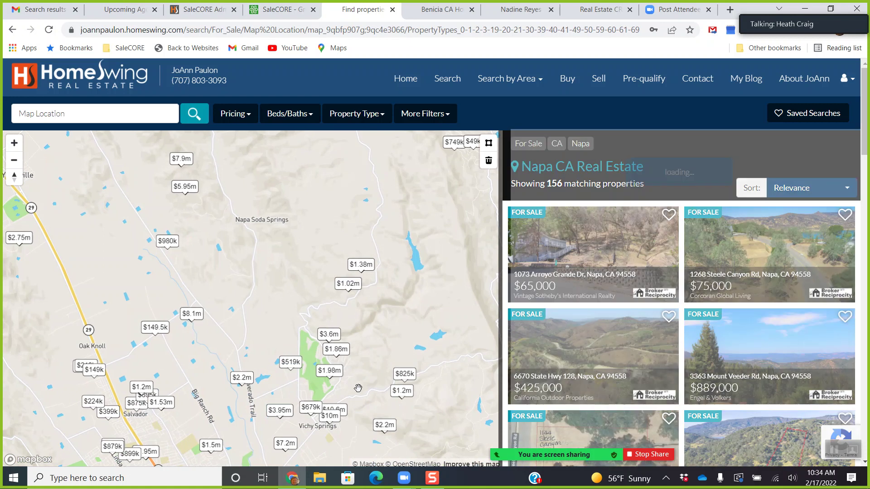
scroll(347, 373, "up", 1)
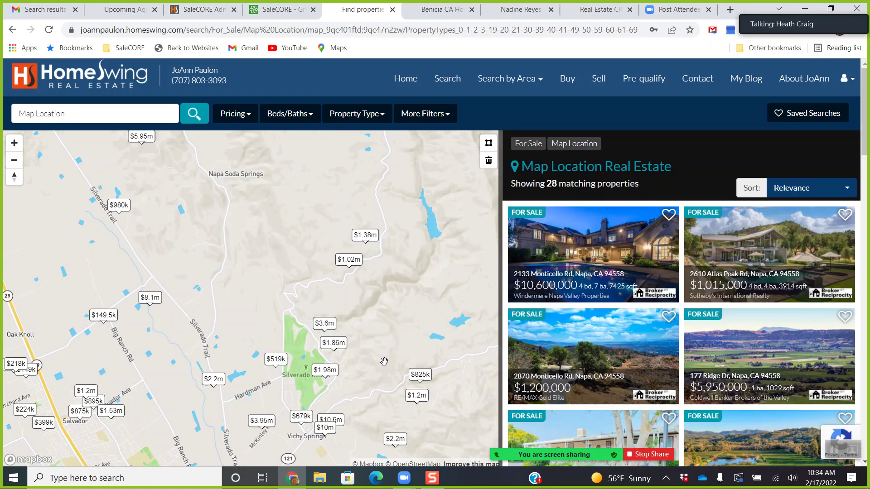
left_click_drag(355, 382, 391, 353)
scroll(385, 356, "up", 1)
scroll(379, 358, "up", 1)
scroll(379, 358, "up", 1)
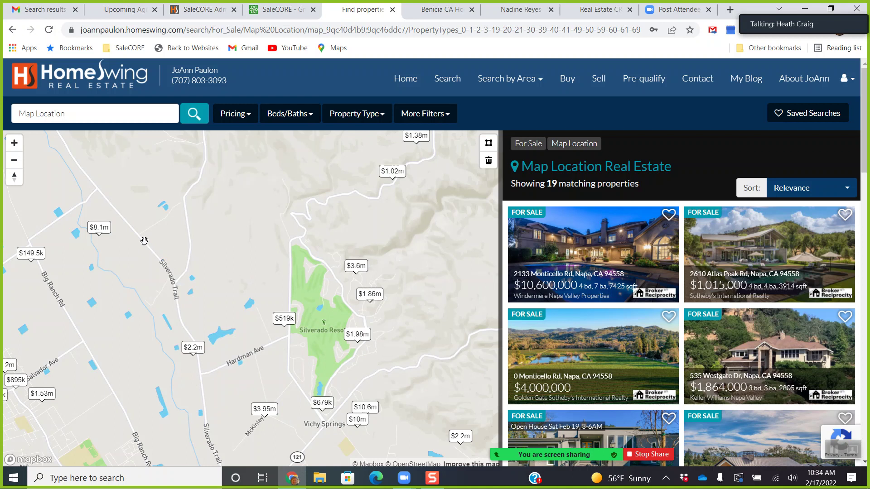
left_click(358, 340)
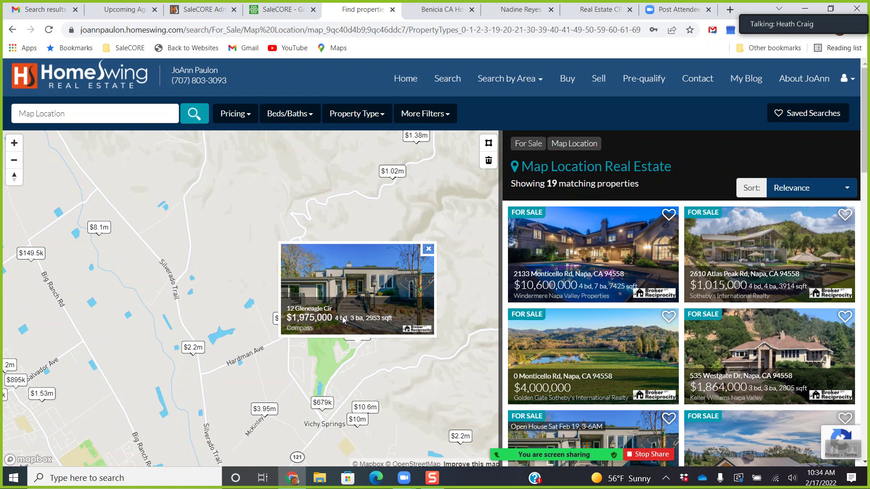
left_click(343, 319)
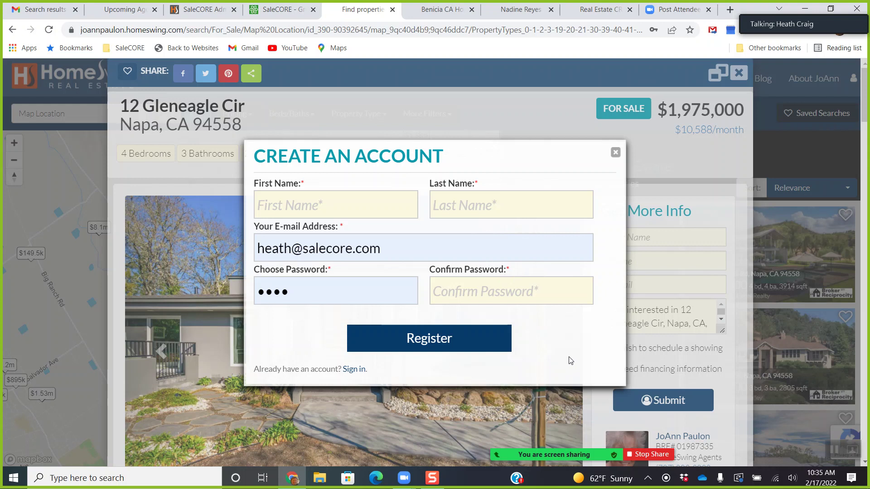
left_click(615, 152)
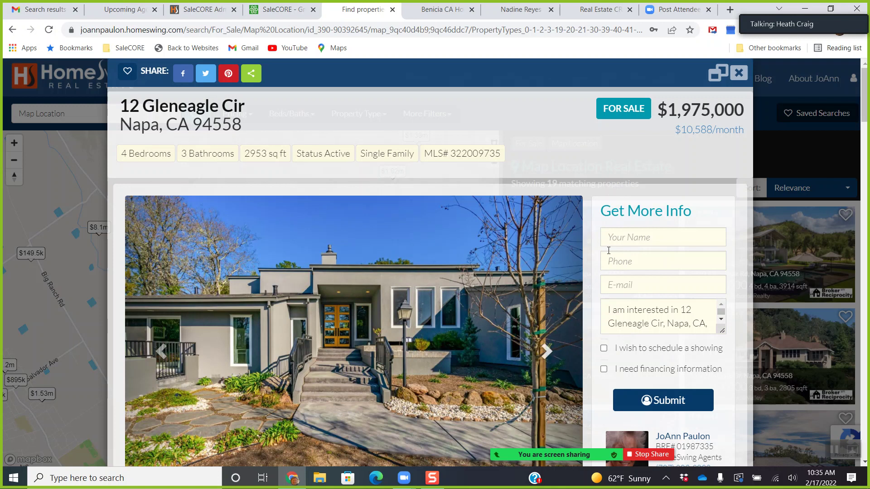
scroll(488, 351, "down", 1)
left_click(549, 301)
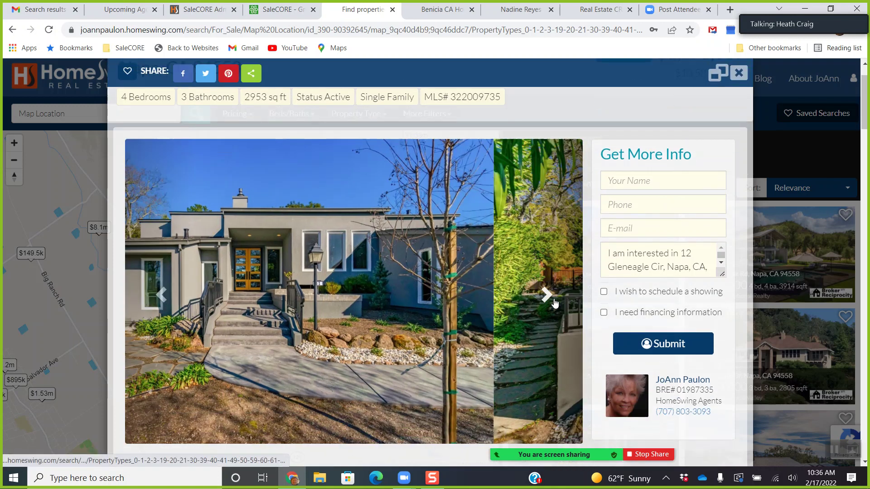
left_click(552, 302)
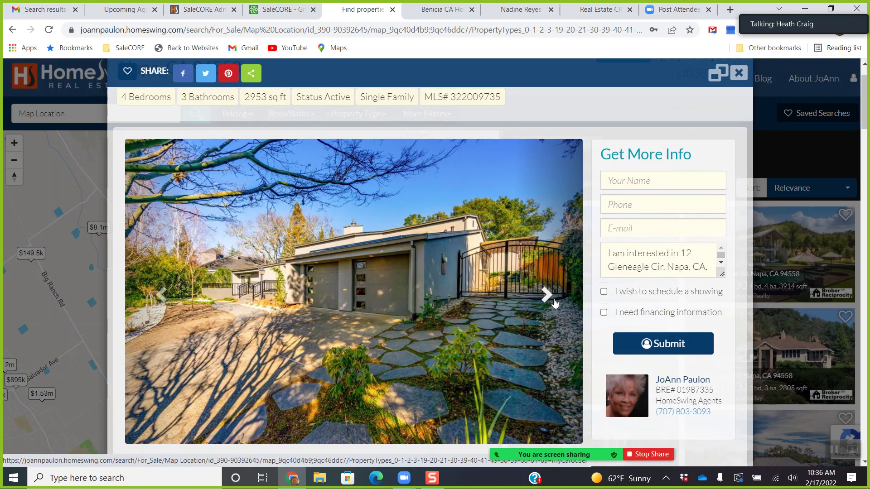
left_click(554, 301)
left_click(554, 301)
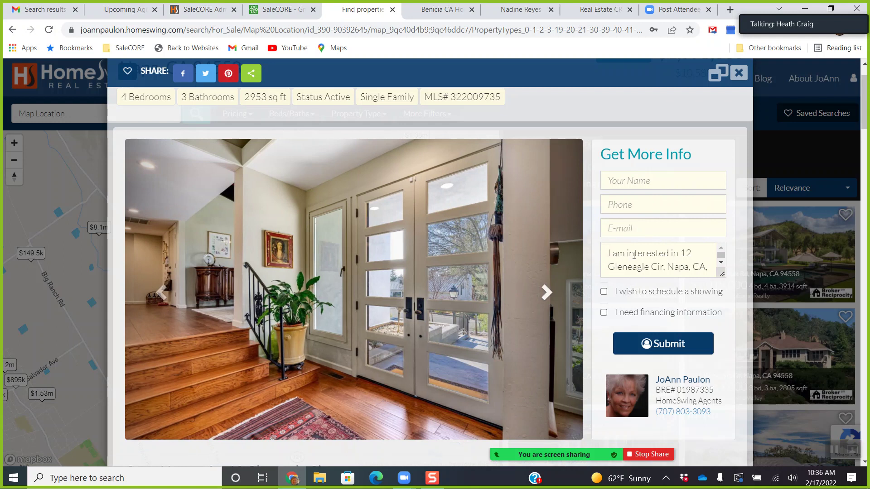
scroll(691, 335, "down", 1)
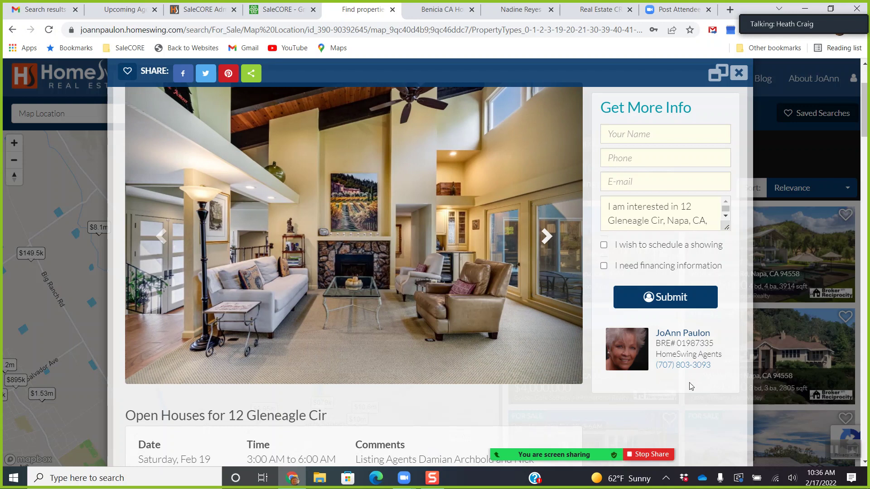
scroll(689, 386, "down", 1)
scroll(687, 383, "down", 2)
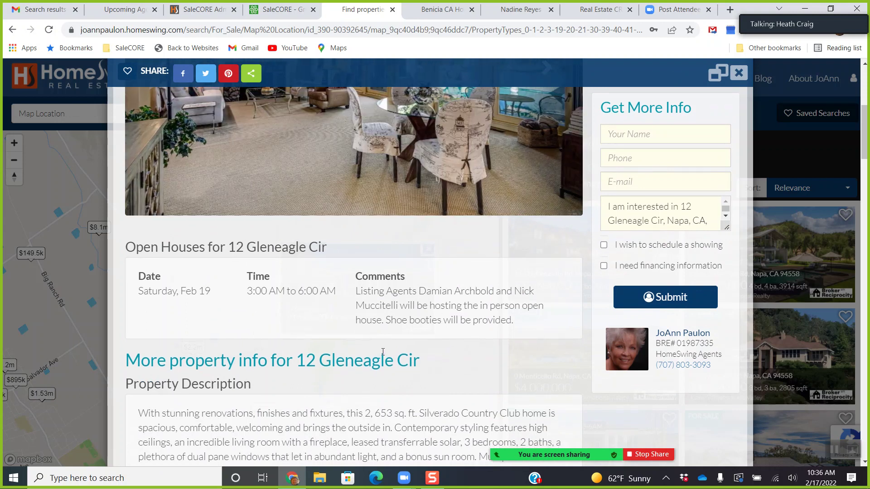
scroll(382, 352, "down", 5)
scroll(383, 352, "down", 4)
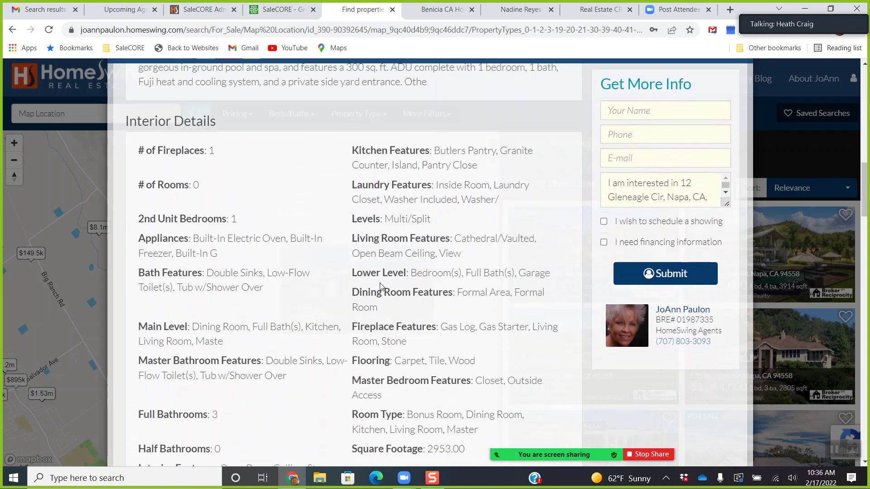
scroll(379, 286, "down", 8)
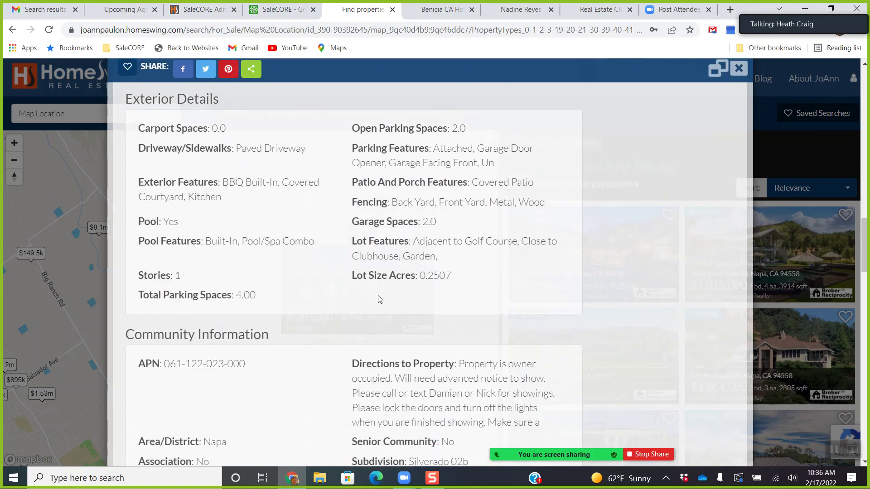
scroll(380, 299, "down", 7)
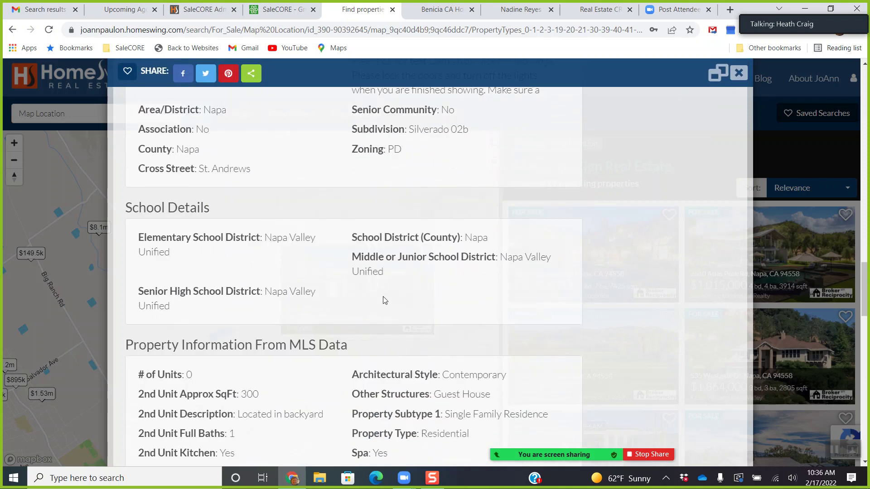
scroll(384, 300, "down", 5)
scroll(384, 300, "down", 9)
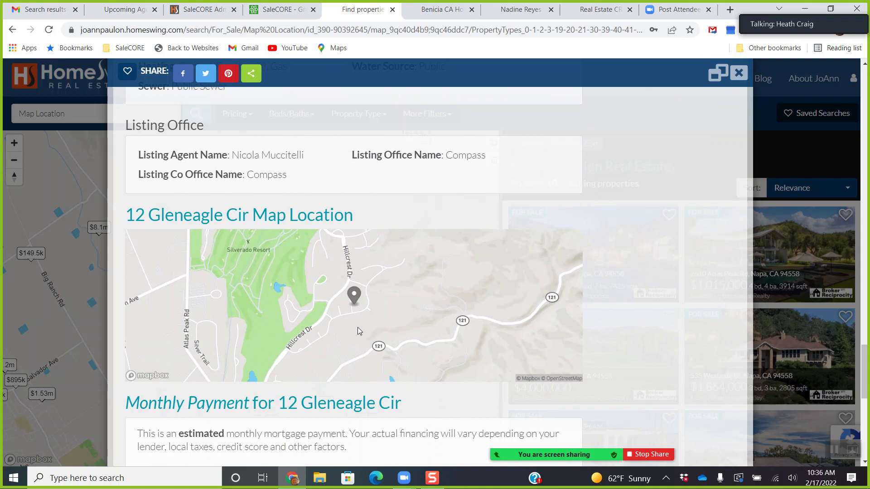
scroll(358, 328, "down", 5)
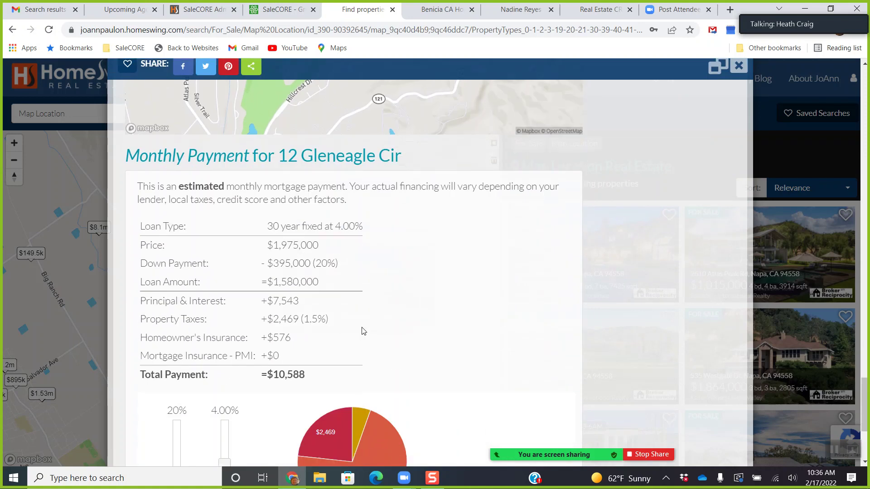
scroll(362, 330, "down", 4)
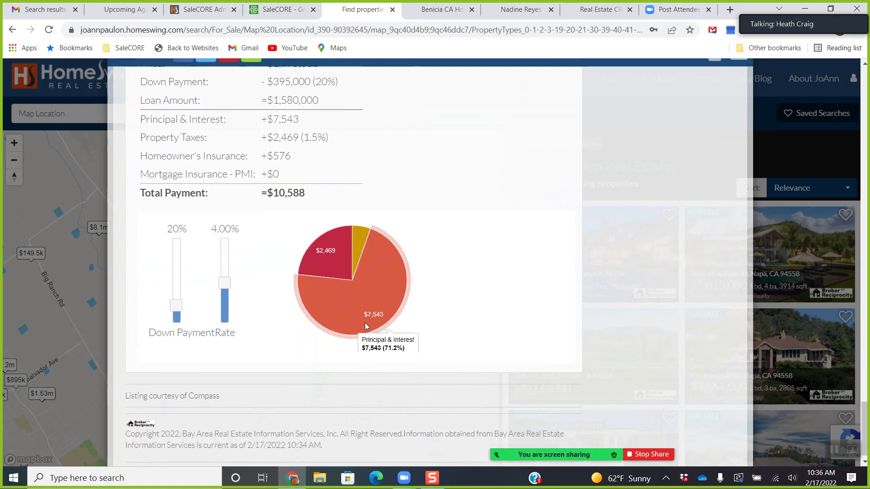
scroll(449, 335, "up", 6)
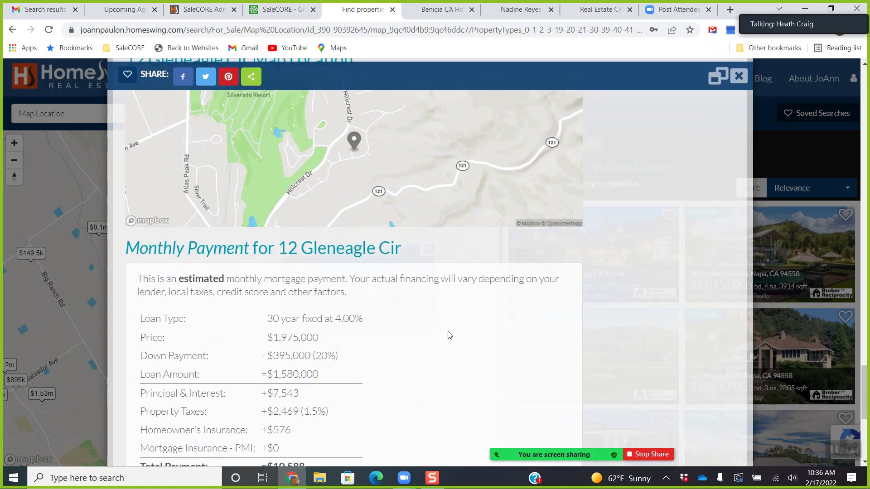
scroll(449, 335, "up", 15)
scroll(448, 333, "up", 15)
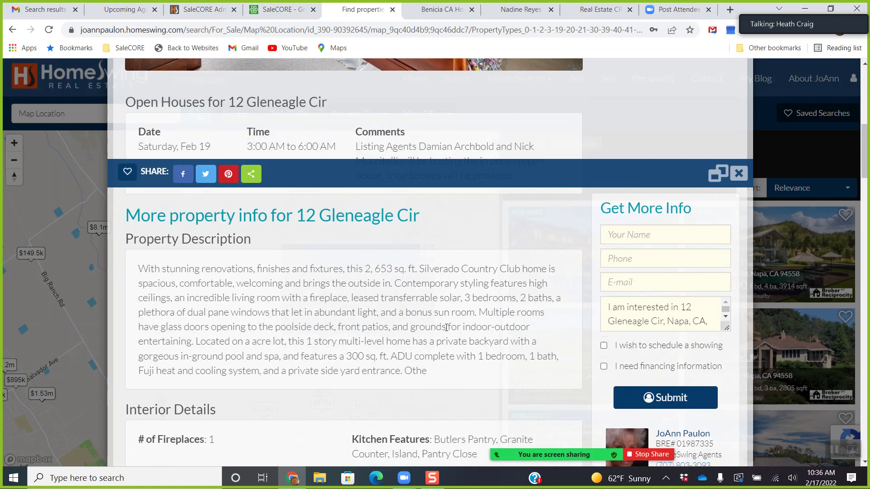
scroll(446, 327, "up", 8)
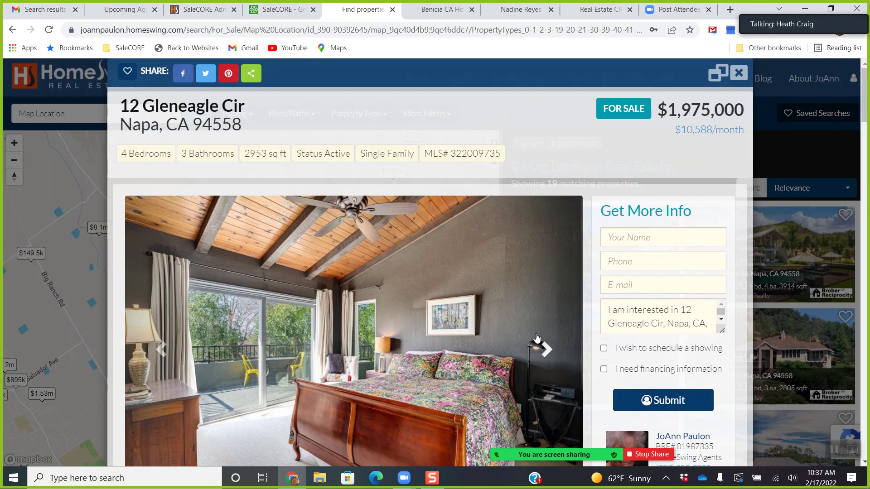
Advance six more photos to reach the backyard pool and front entrance exteriors.
left_click(536, 337)
left_click(558, 352)
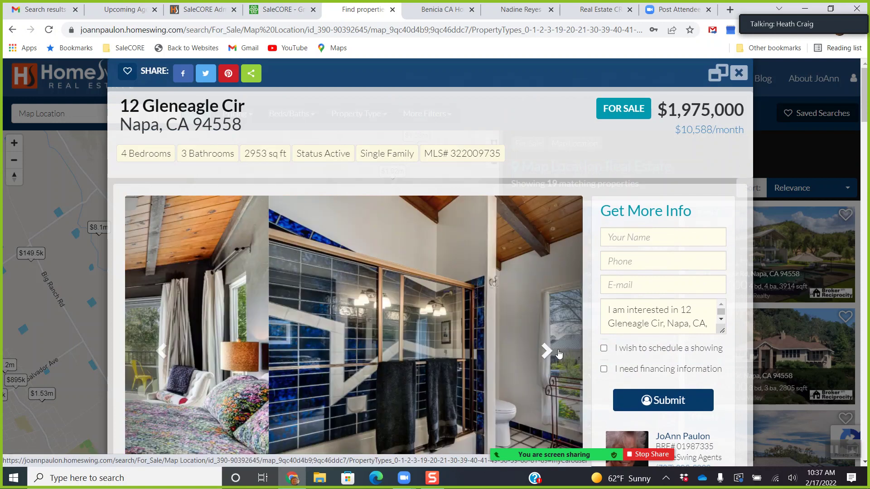
left_click(554, 353)
left_click(549, 354)
left_click(550, 355)
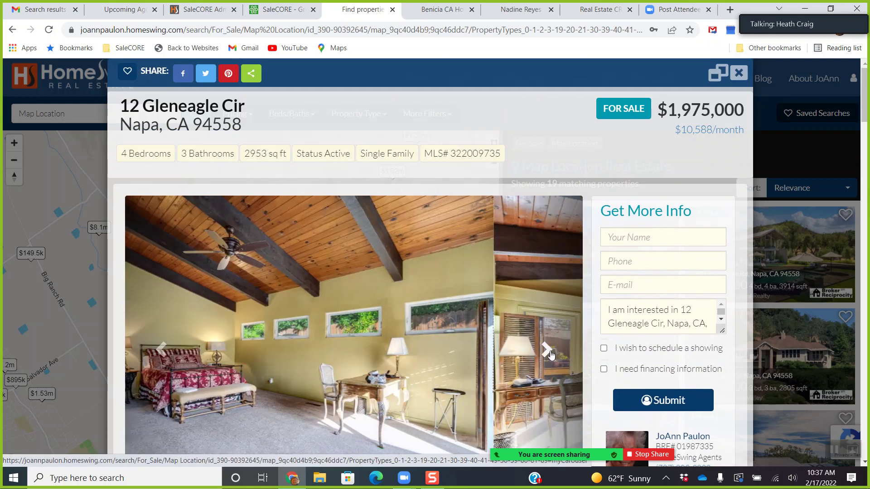
left_click(546, 352)
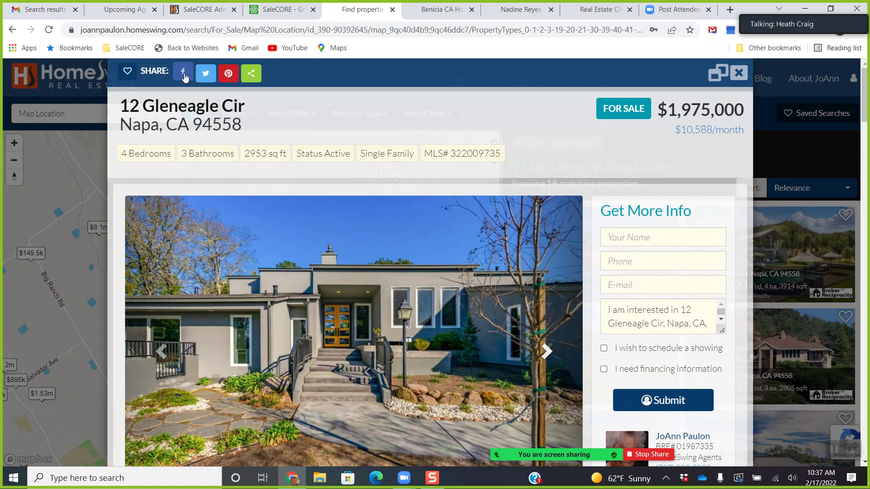
left_click(729, 9)
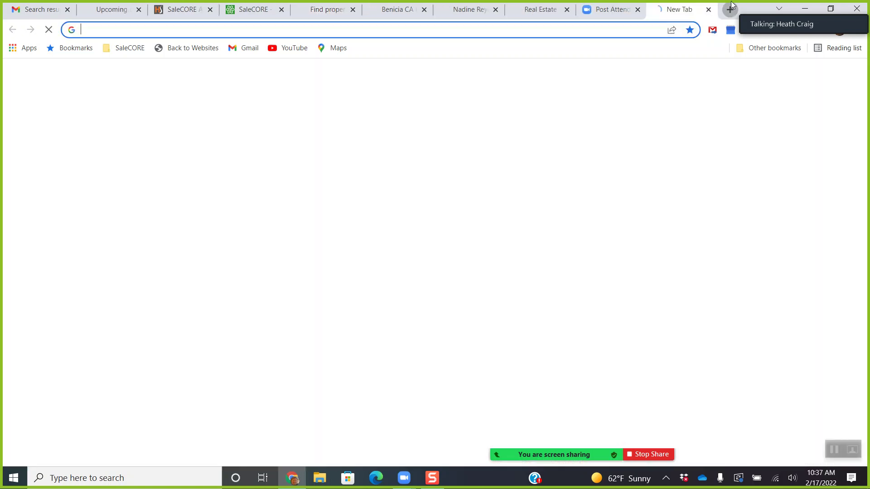
type("fac")
key("Return")
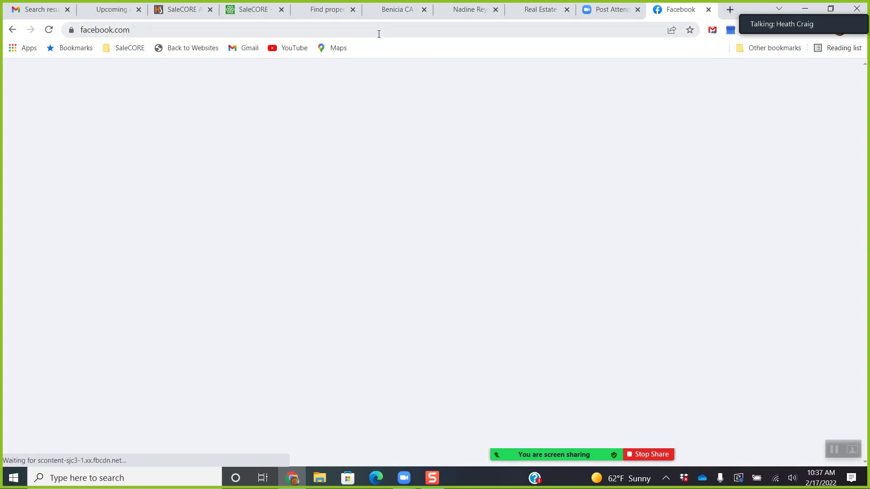
left_click(326, 9)
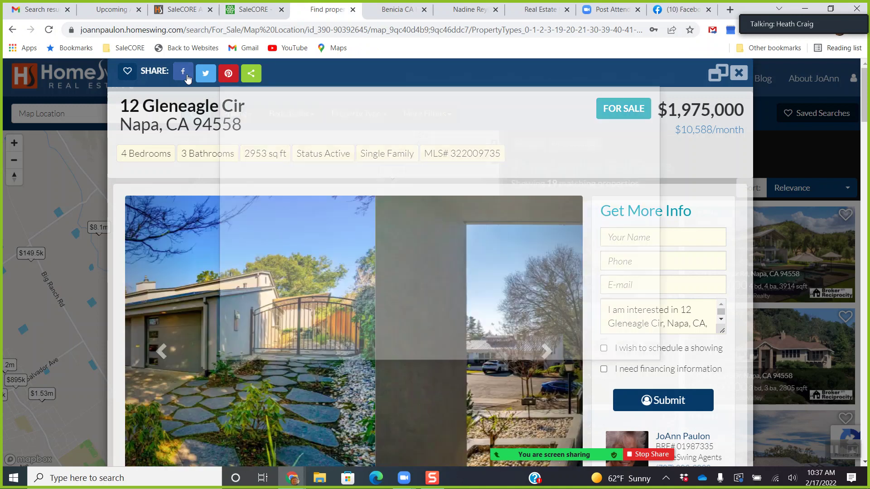
Preview the Facebook and ShareThis sharing options, then close the listing back to the map.
left_click(188, 79)
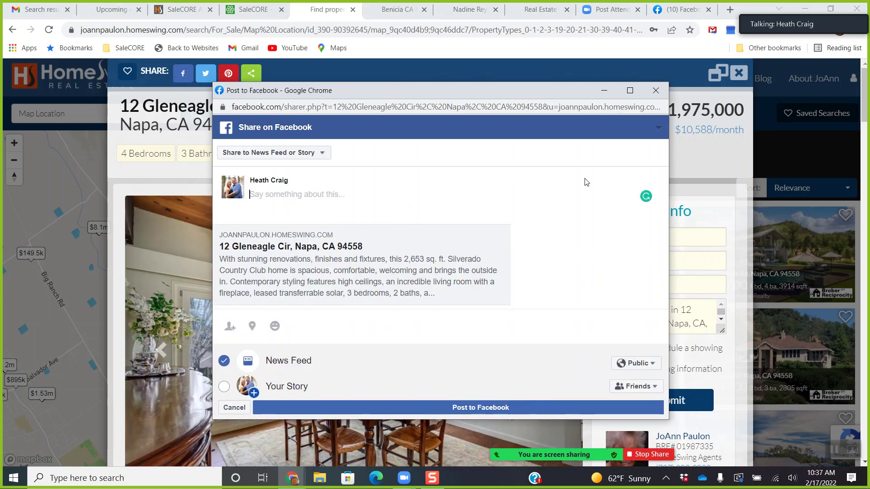
left_click(657, 95)
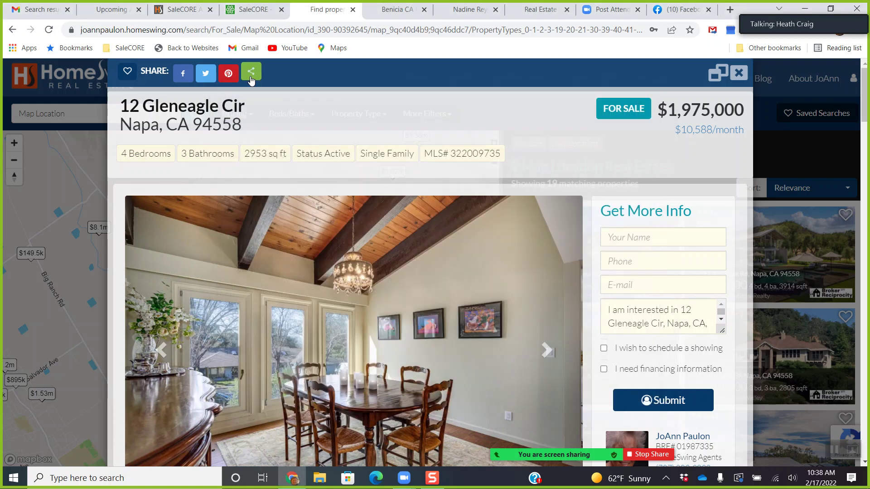
left_click(250, 75)
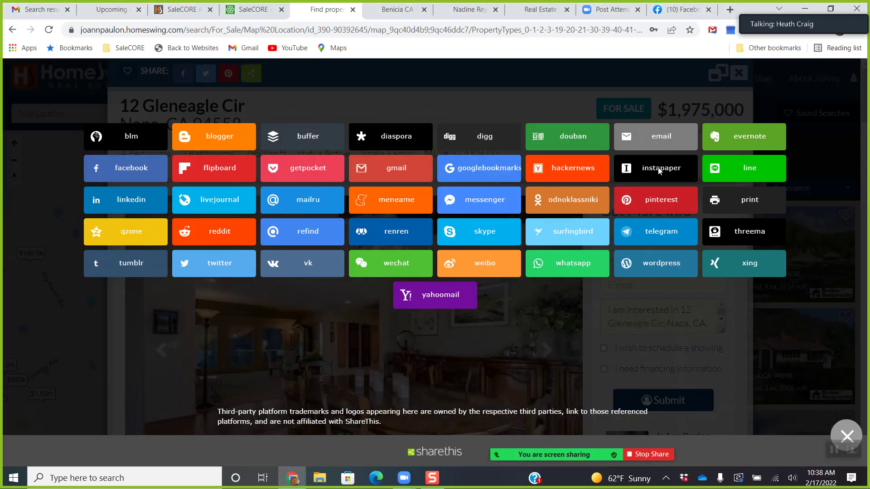
left_click(845, 437)
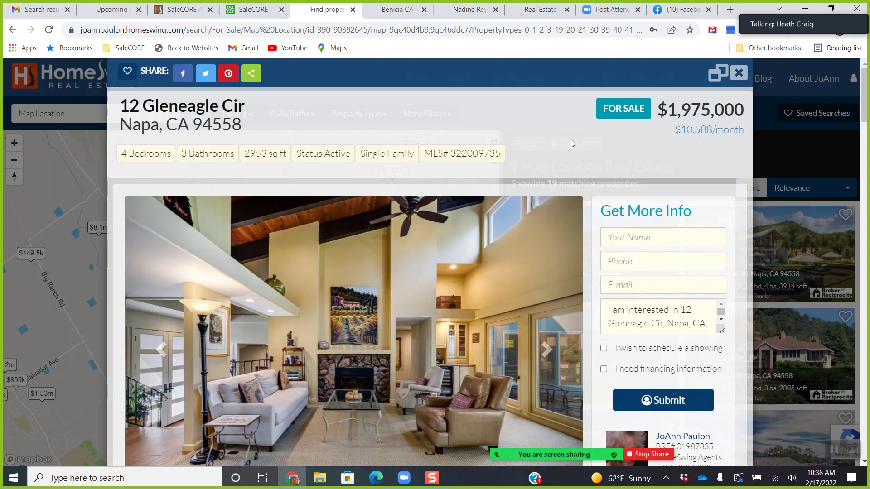
left_click(739, 74)
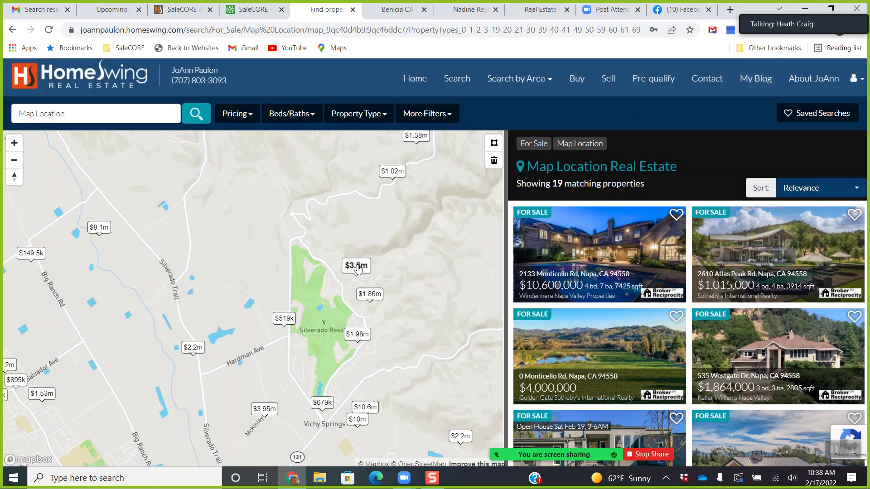
left_click(356, 266)
left_click(352, 242)
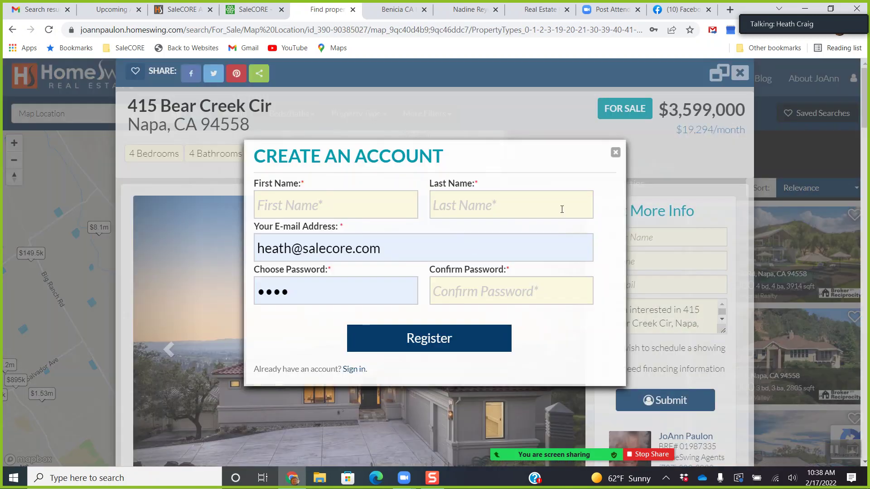
left_click(615, 152)
Post the listing to the Facebook News Feed with the caption 'Hot buy of the Week!!'.
left_click(192, 78)
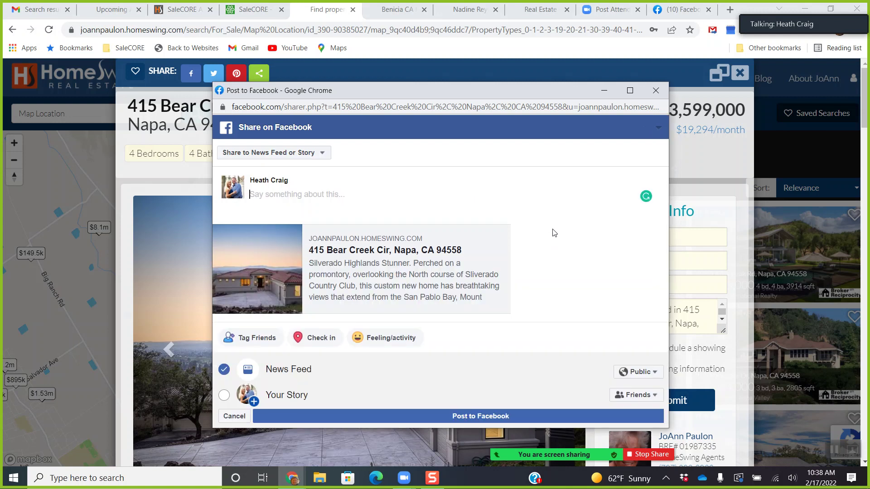
type("Jus")
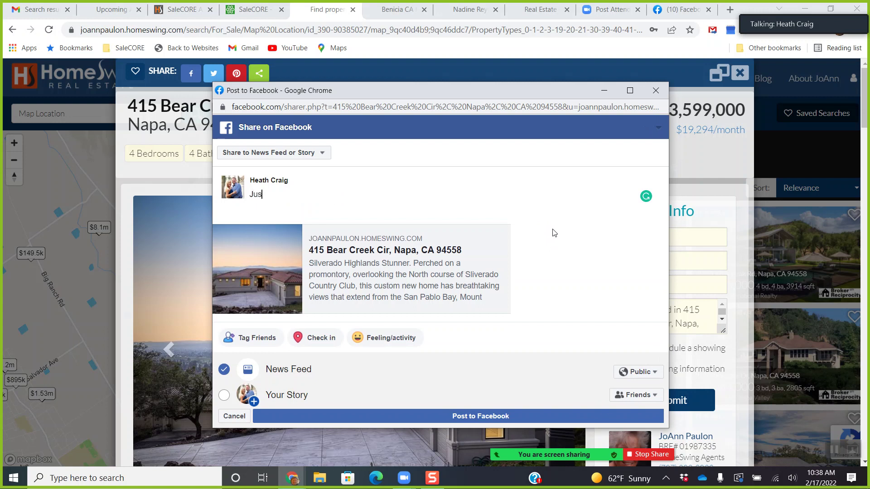
type("t Listed")
left_click_drag(251, 194, 308, 194)
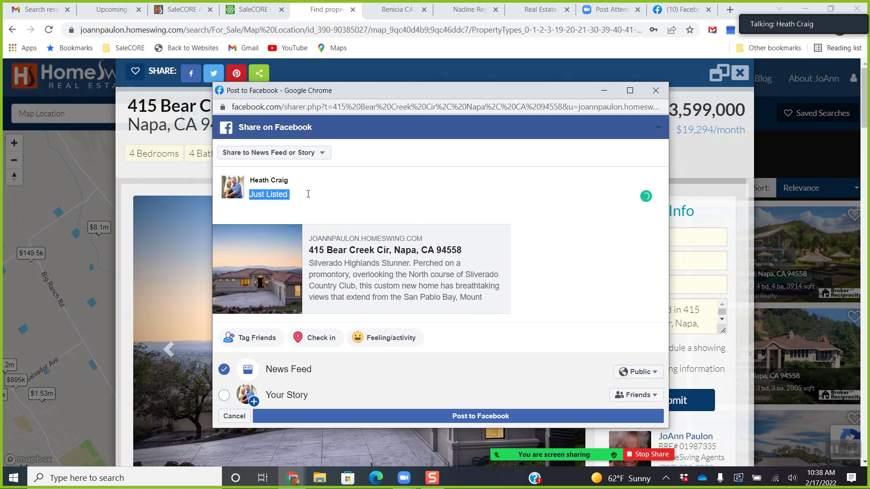
type("Hot buy of the Week!!")
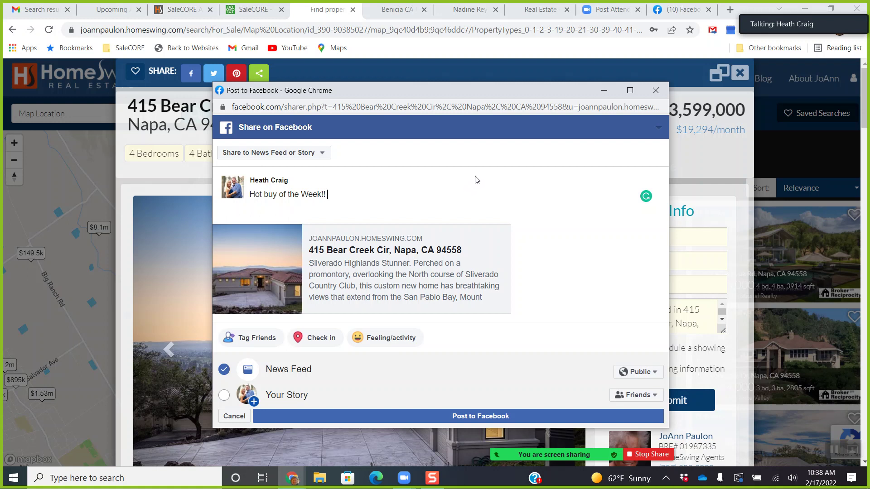
left_click(327, 154)
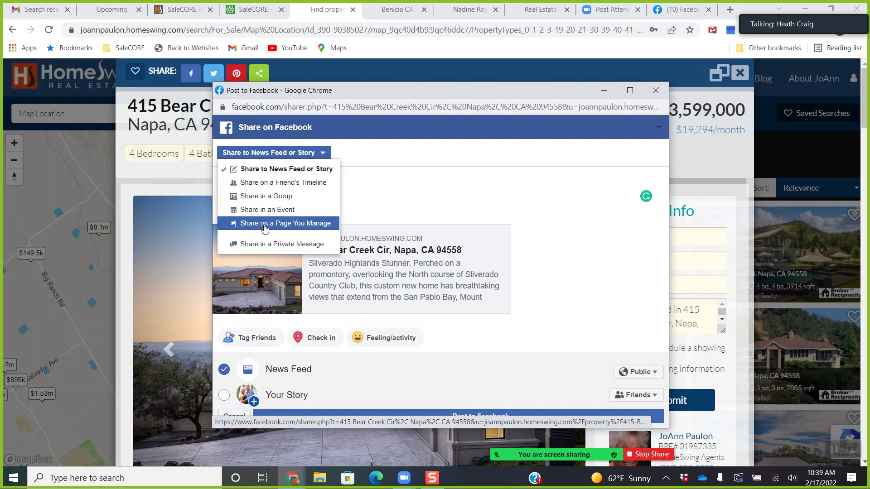
left_click(378, 183)
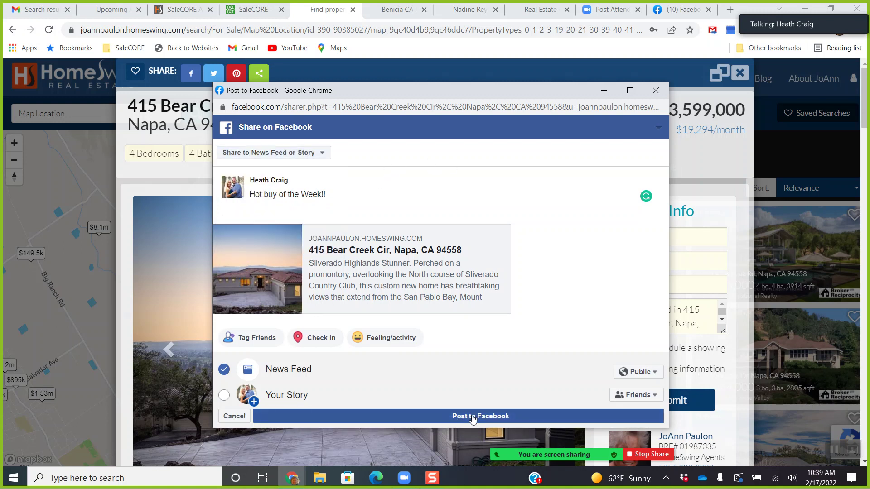
left_click(486, 422)
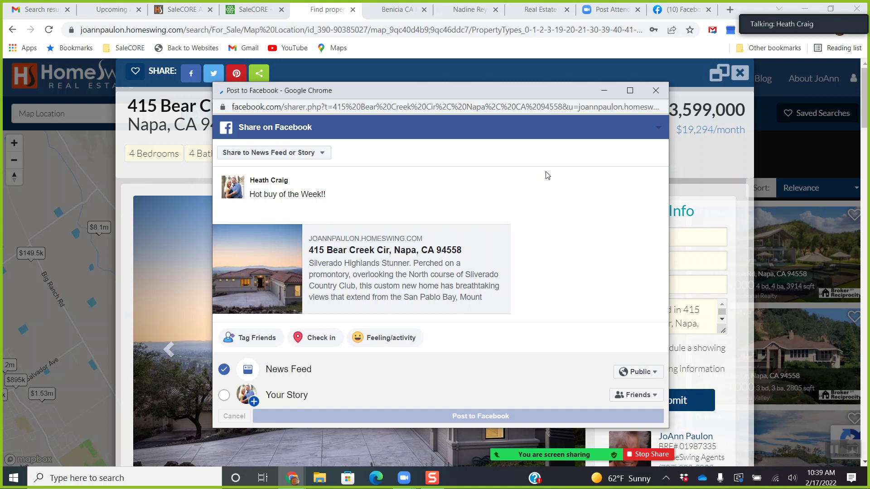
left_click(654, 92)
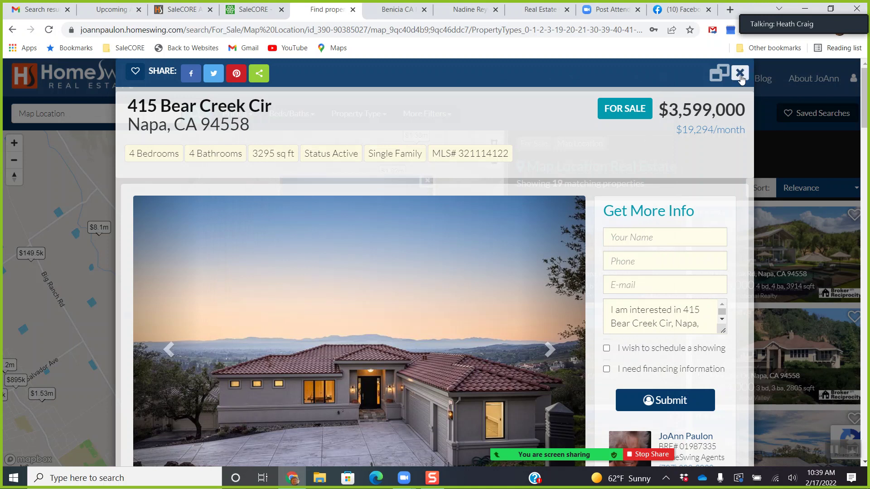
left_click(740, 74)
left_click(378, 297)
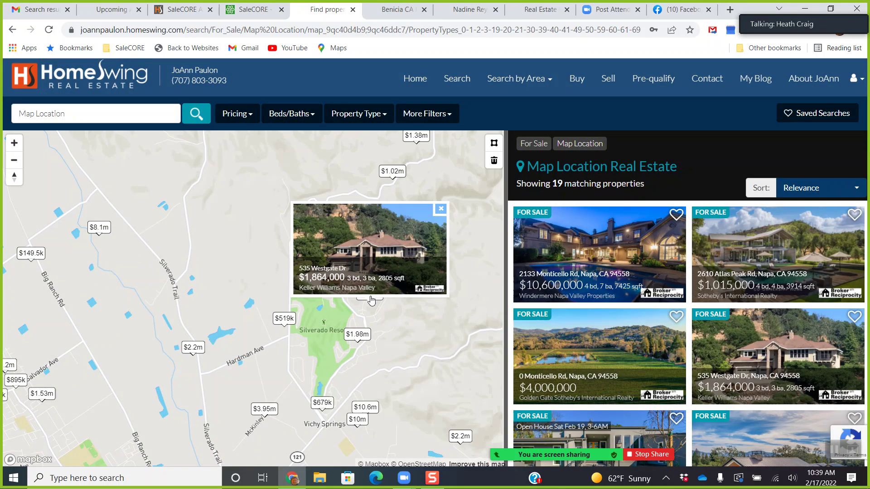
left_click(344, 275)
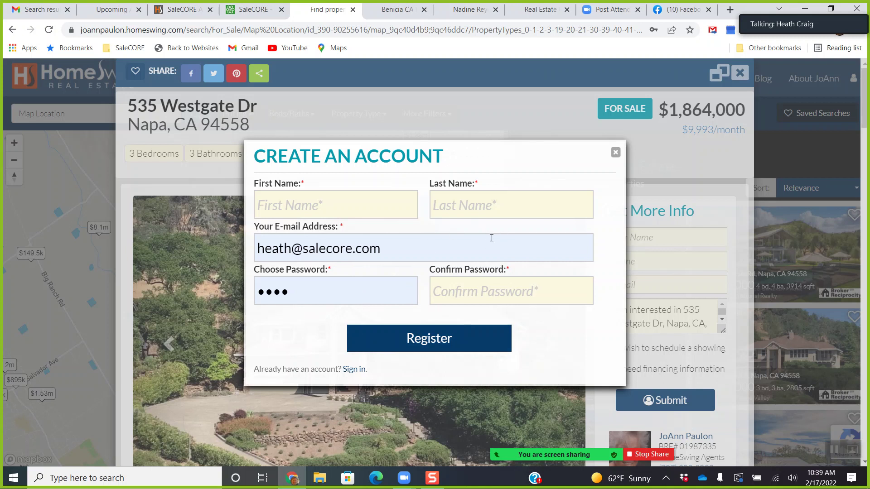
Sign in with the saved site account instead of registering, then close the listing.
left_click(352, 370)
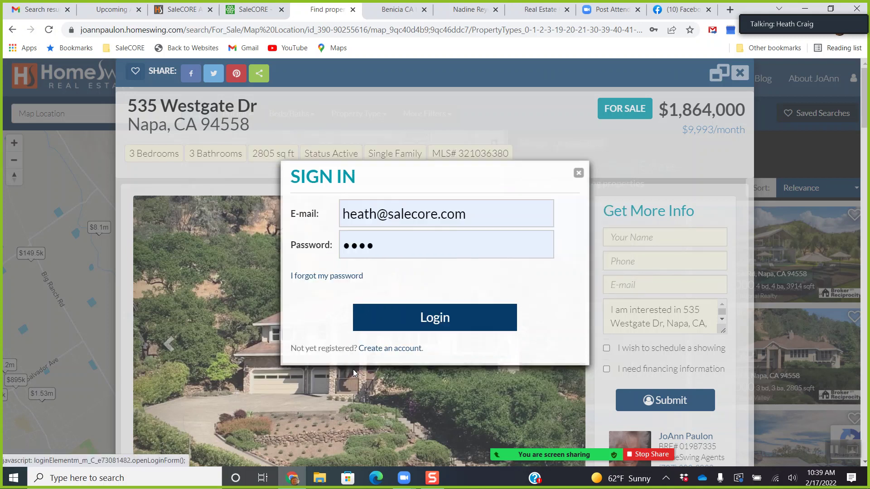
left_click(431, 323)
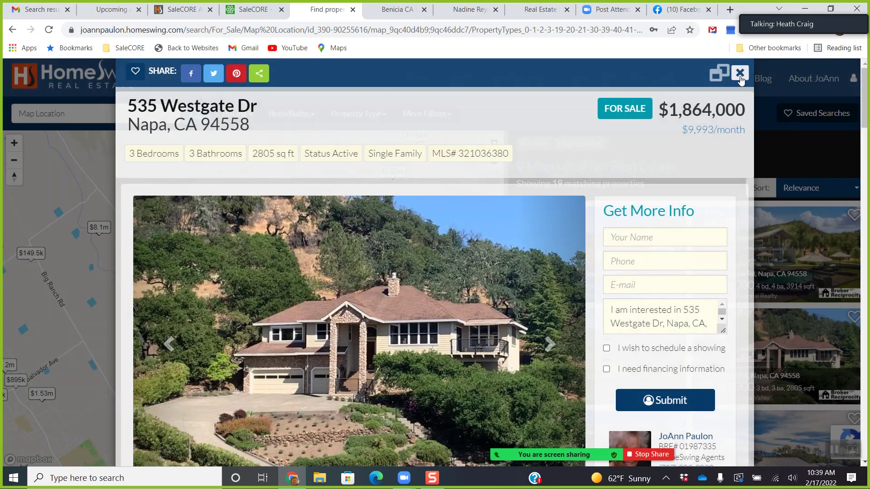
left_click(740, 73)
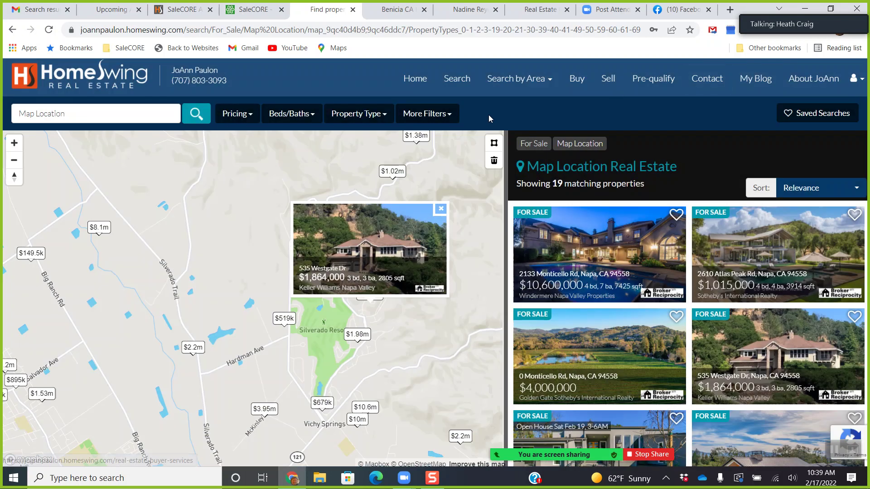
Review the four saved searches, run the first Fairfield Investment Homes search, then return to Gmail.
left_click(860, 86)
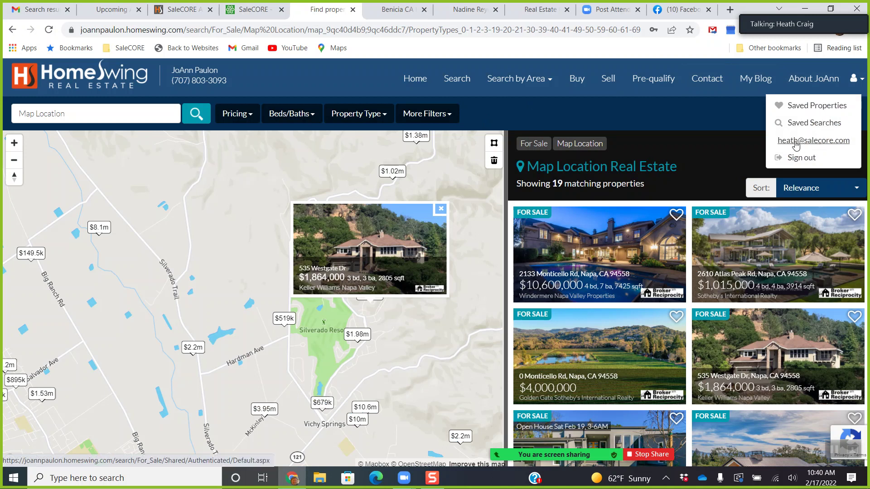
left_click(809, 123)
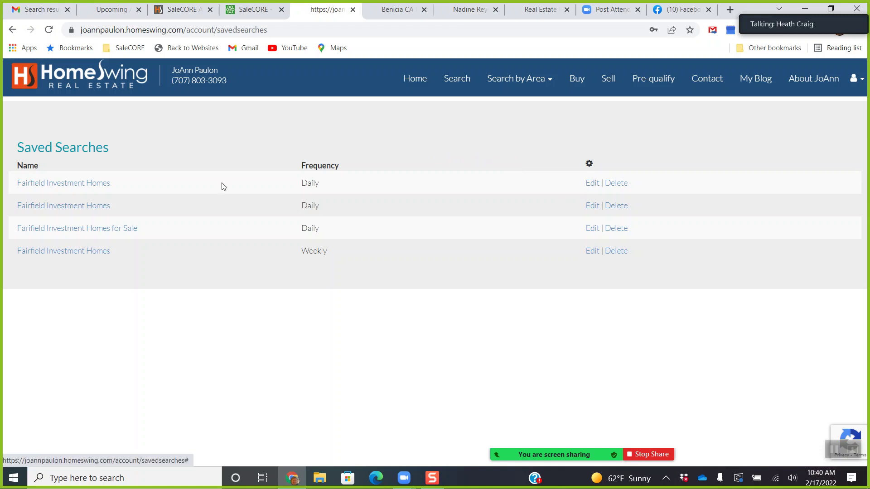
left_click(73, 186)
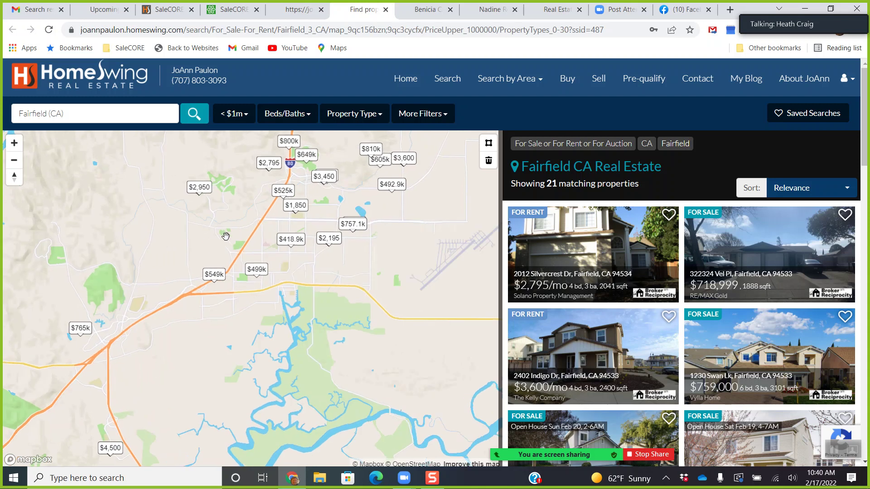
left_click(33, 13)
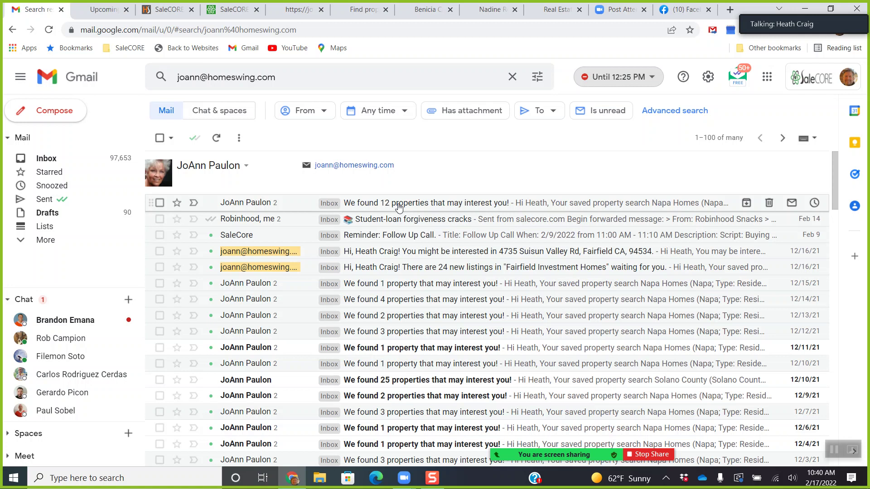
left_click(399, 208)
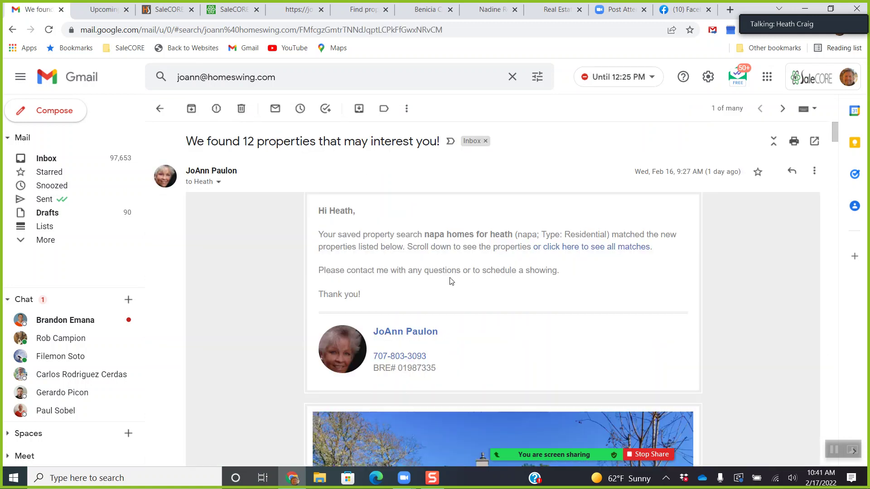
scroll(500, 268, "down", 5)
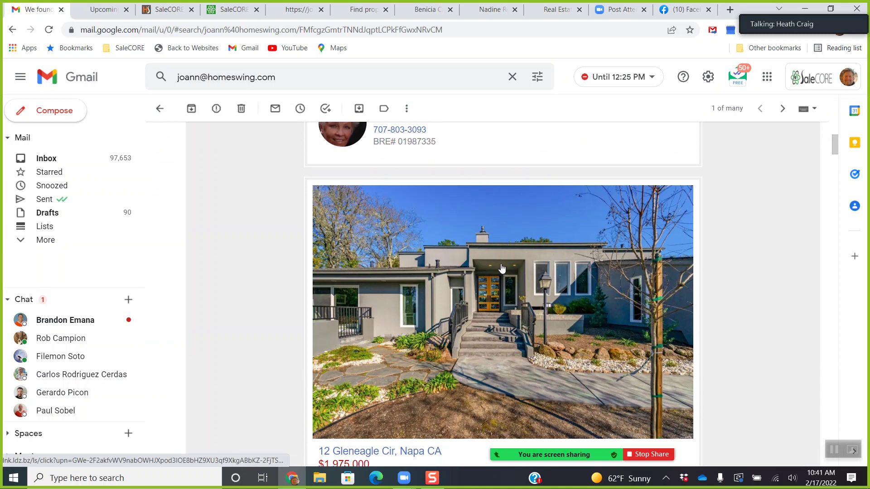
scroll(516, 265, "down", 1)
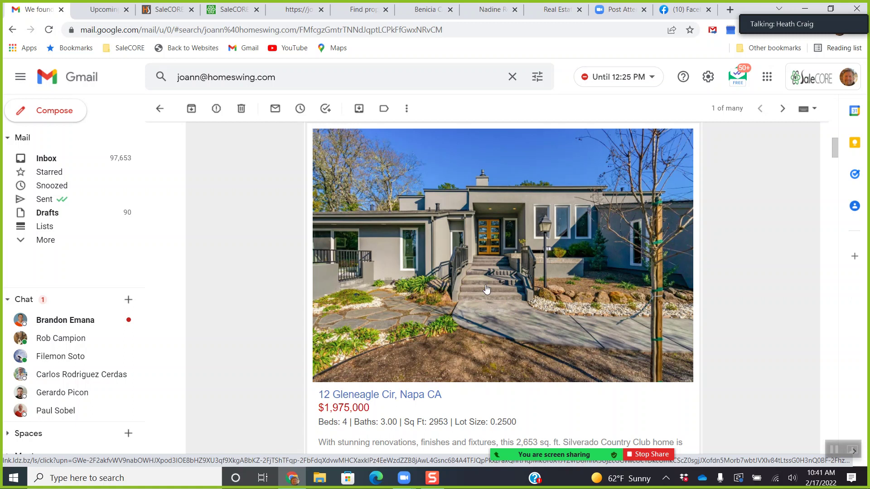
scroll(513, 307, "down", 1)
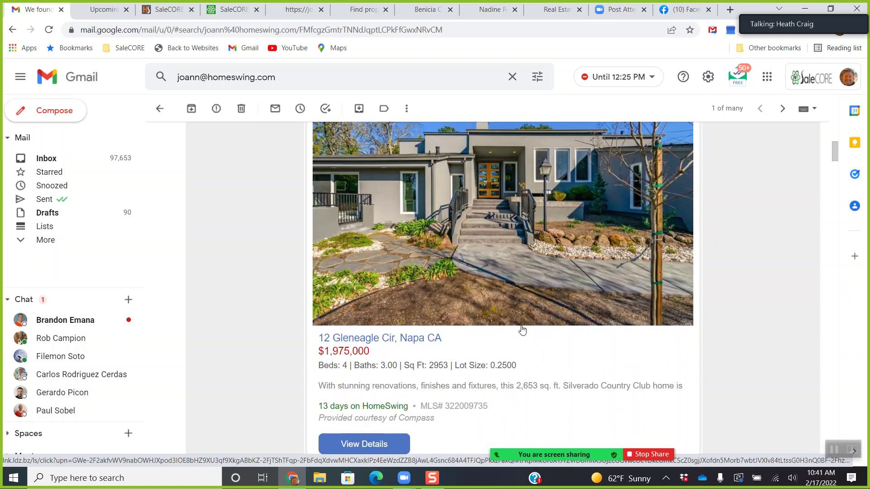
scroll(506, 288, "down", 2)
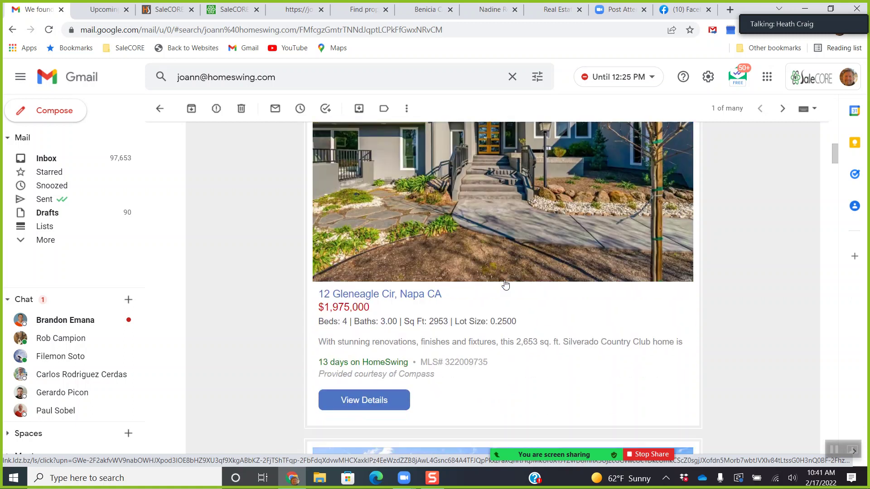
scroll(525, 337, "down", 4)
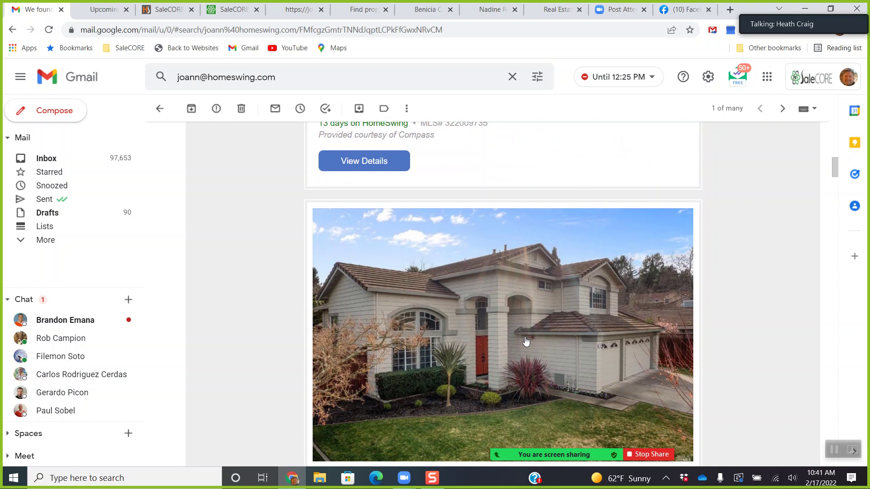
scroll(471, 370, "up", 5)
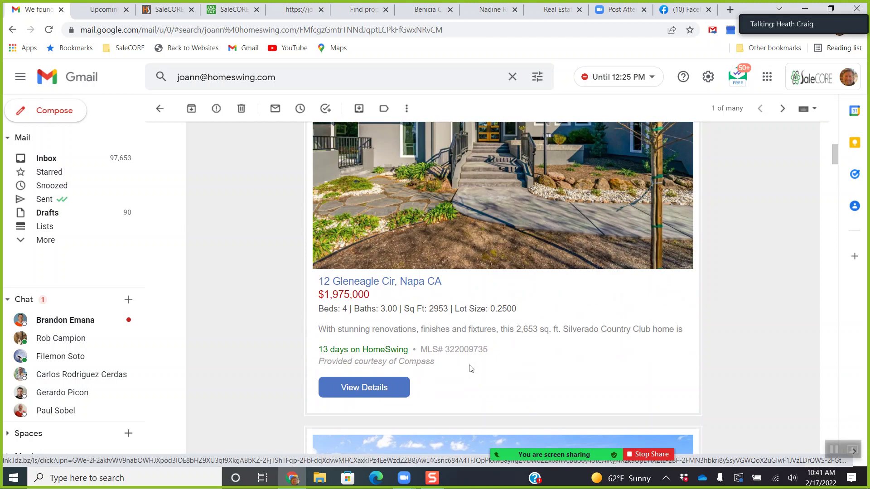
left_click(365, 392)
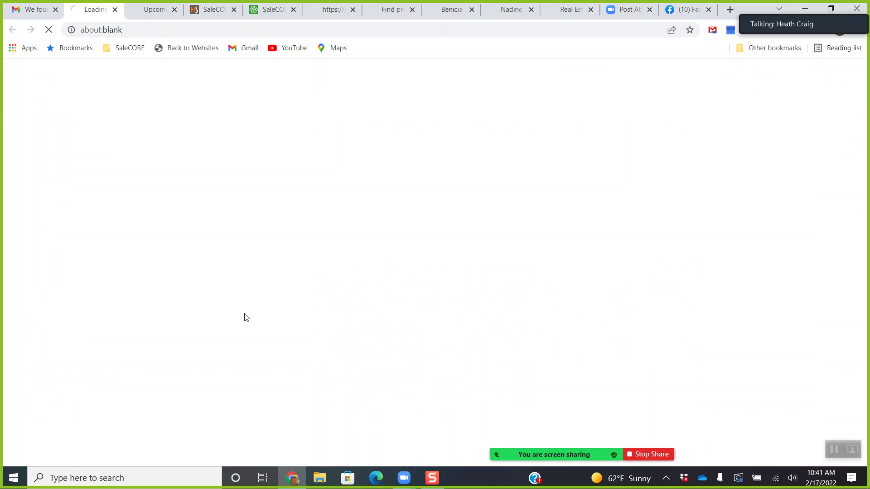
left_click(32, 14)
left_click_drag(65, 290, 52, 426)
left_click(96, 9)
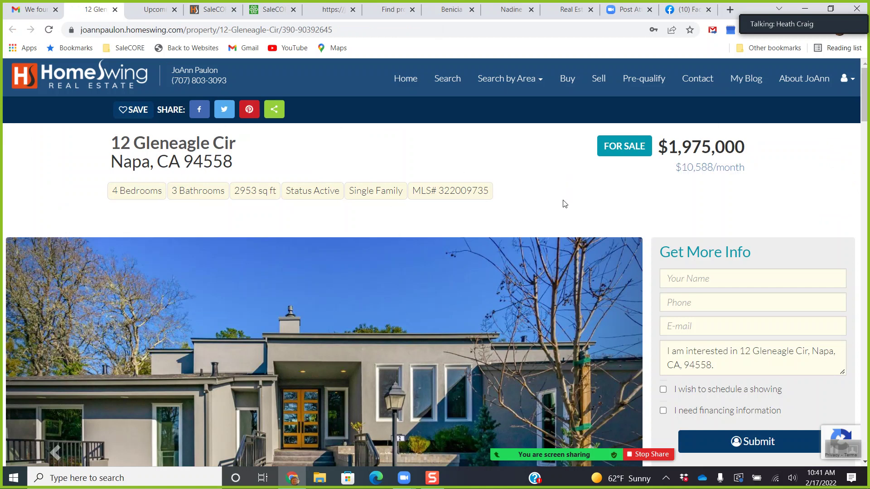
scroll(566, 226, "down", 2)
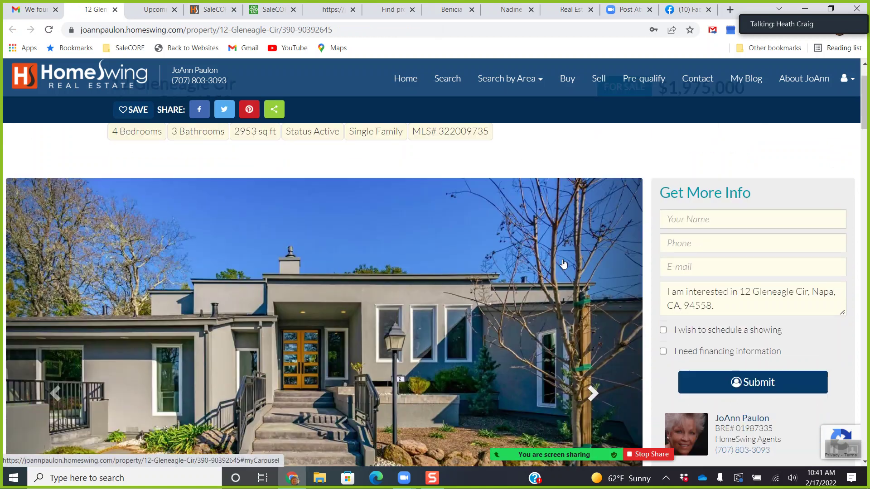
scroll(593, 276, "up", 1)
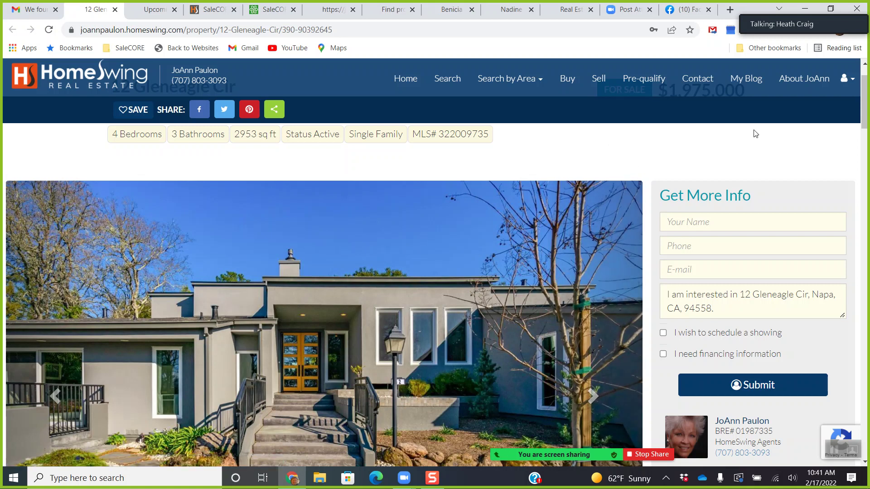
scroll(865, 111, "down", 3)
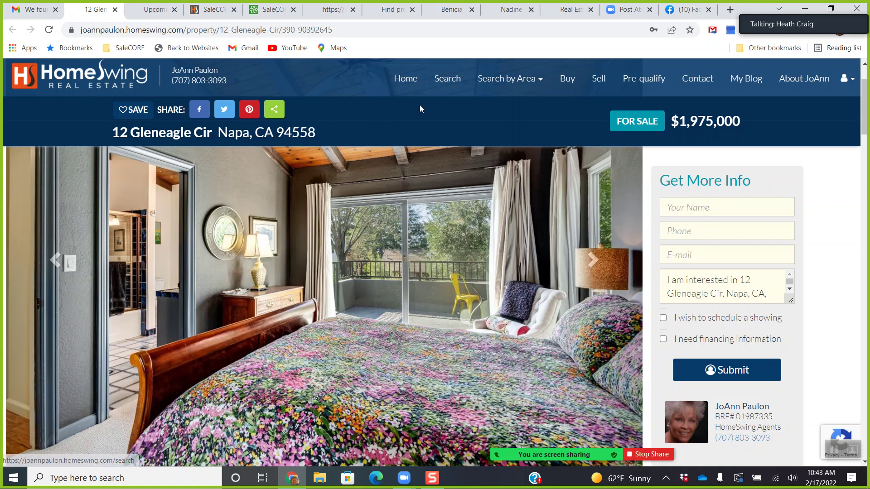
left_click(454, 88)
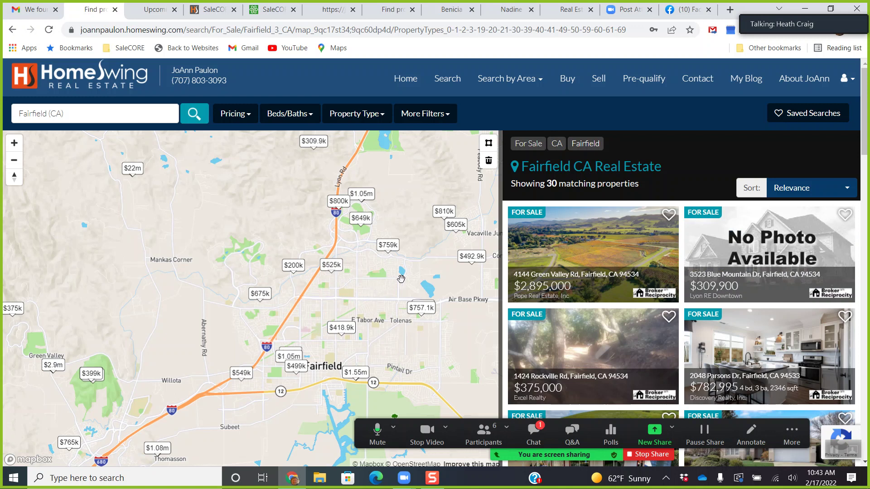
Pan the map from Fairfield to Napa and zoom in near Silverado, showing 37 properties.
left_click_drag(404, 272, 347, 322)
left_click_drag(180, 269, 346, 240)
left_click_drag(135, 226, 254, 195)
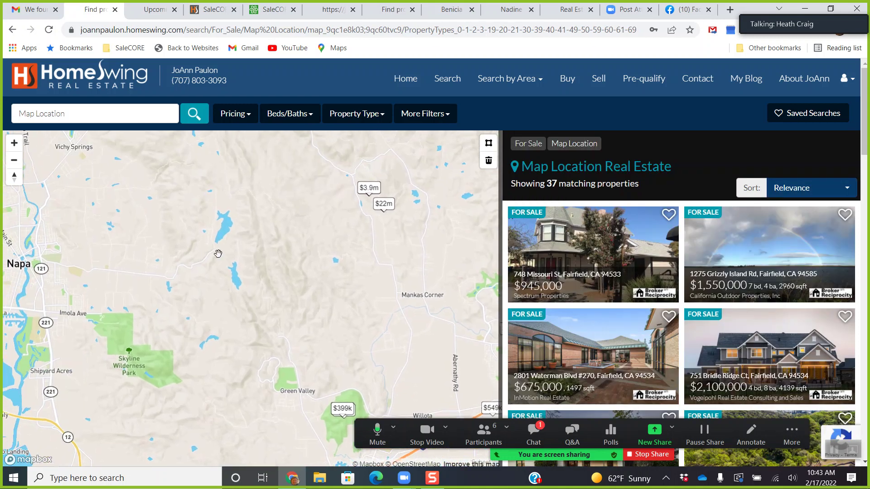
left_click_drag(149, 207, 293, 293)
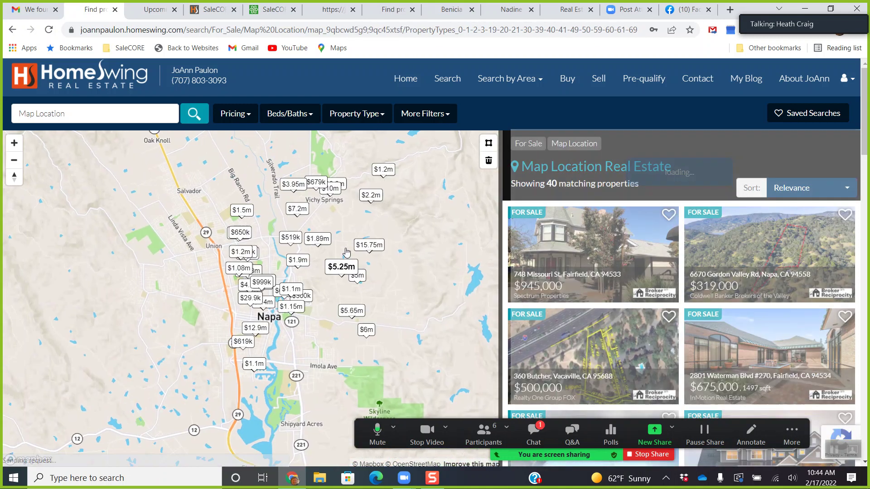
left_click_drag(319, 320, 332, 370)
left_click_drag(337, 267, 332, 374)
scroll(329, 351, "up", 3)
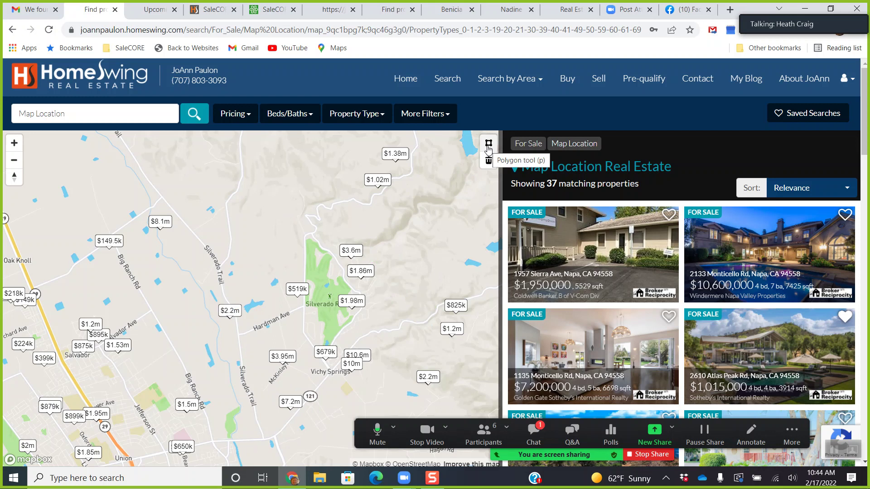
Draw a polygon around Silverado Resort to narrow results to 6, then open Saved Searches.
left_click(487, 149)
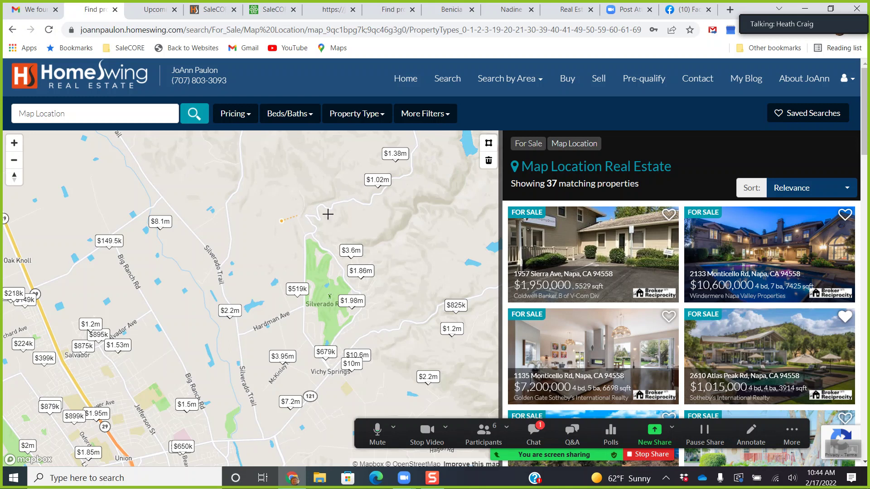
left_click(403, 338)
left_click(325, 399)
double_click(279, 312)
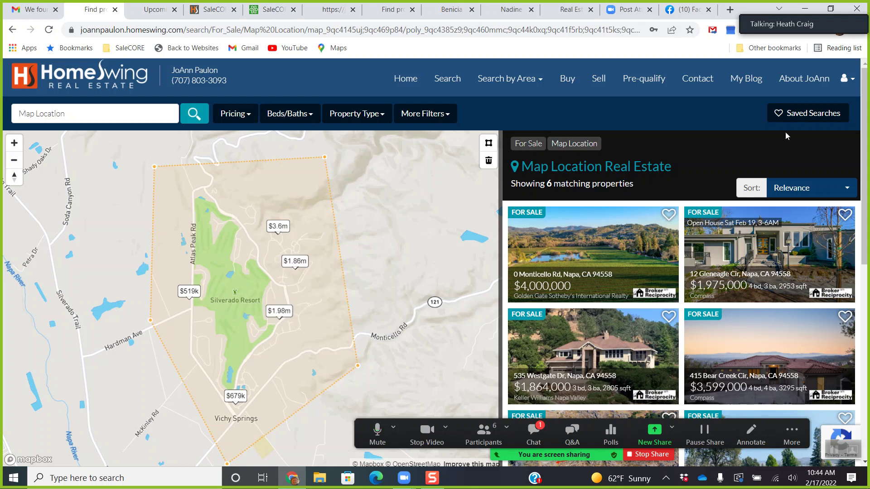
left_click(797, 117)
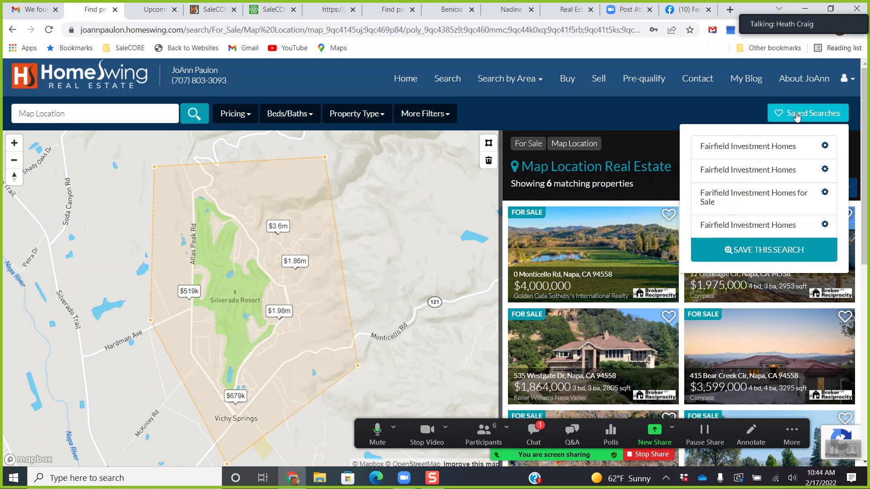
Save the drawn-area search as a separate new search named 'Napa Homes Silverado'.
left_click(755, 255)
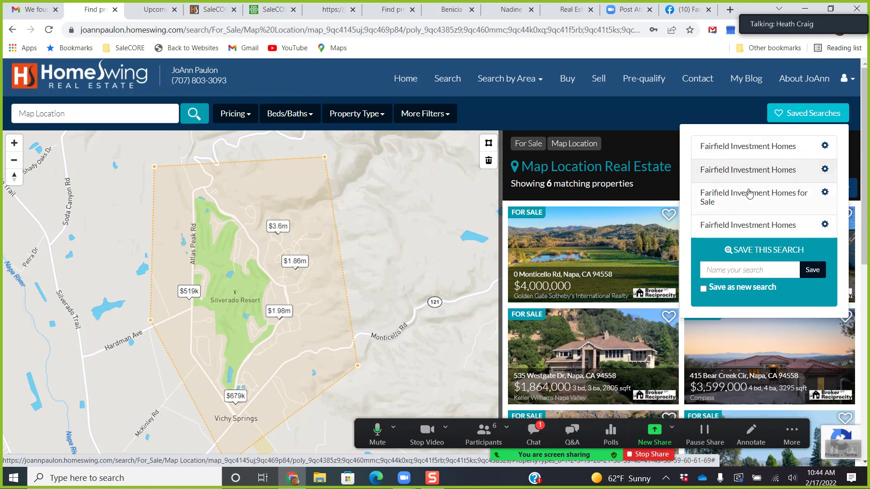
left_click(727, 275)
type("Napa Homes Silverado")
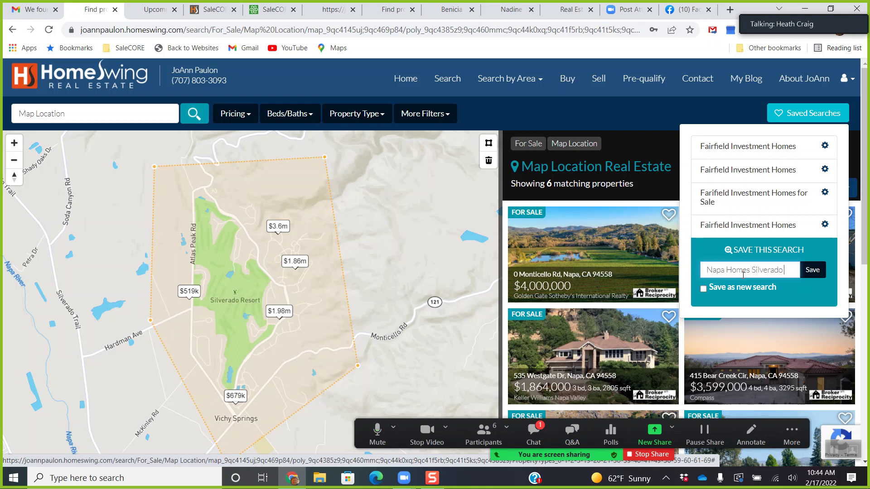
left_click(703, 289)
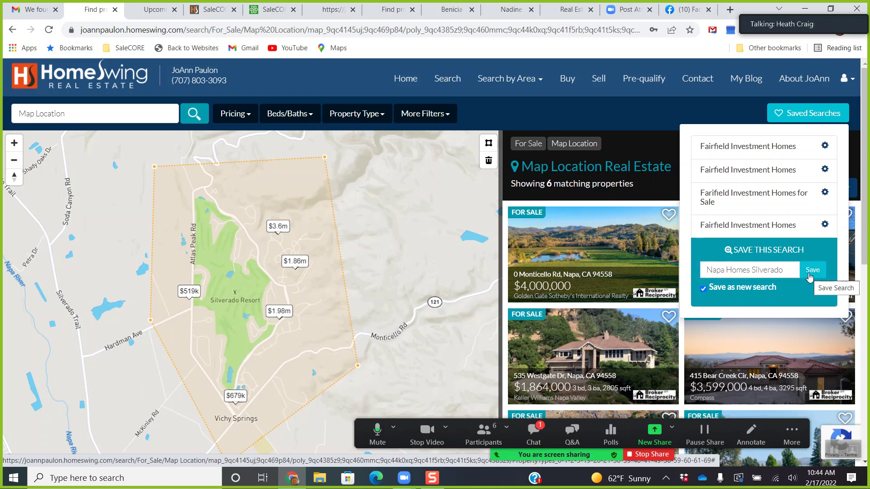
left_click(810, 274)
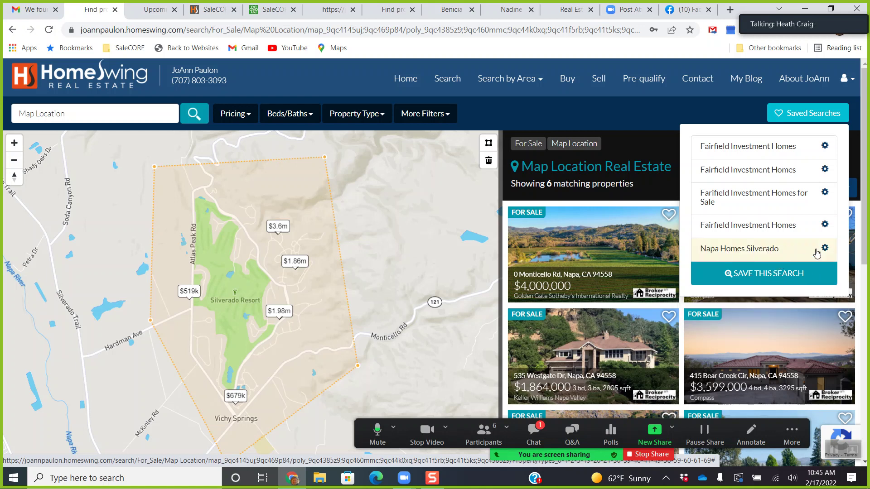
Edit the Napa Homes Silverado saved search to alert Daily at 10:00 AM.
left_click(853, 83)
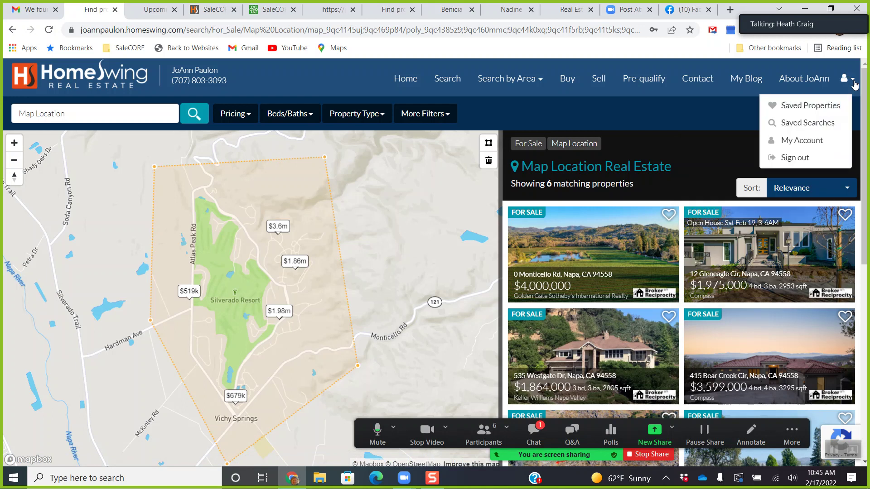
left_click(803, 123)
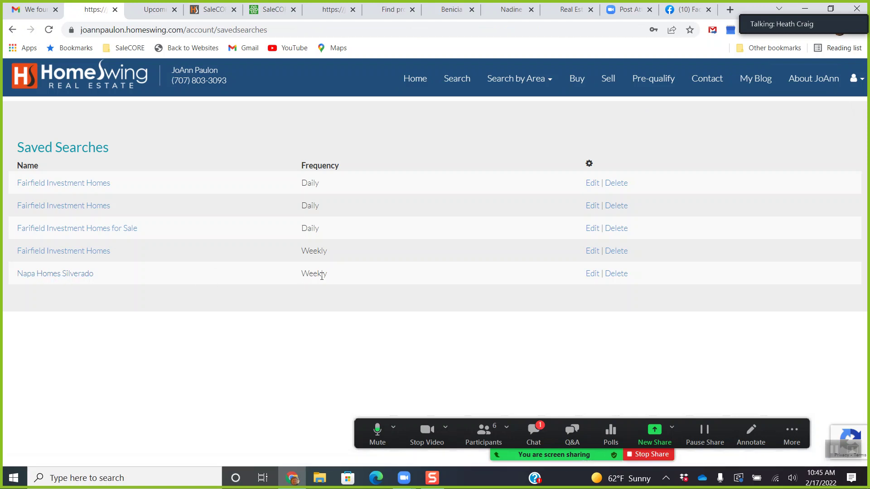
left_click(591, 275)
scroll(465, 247, "down", 1)
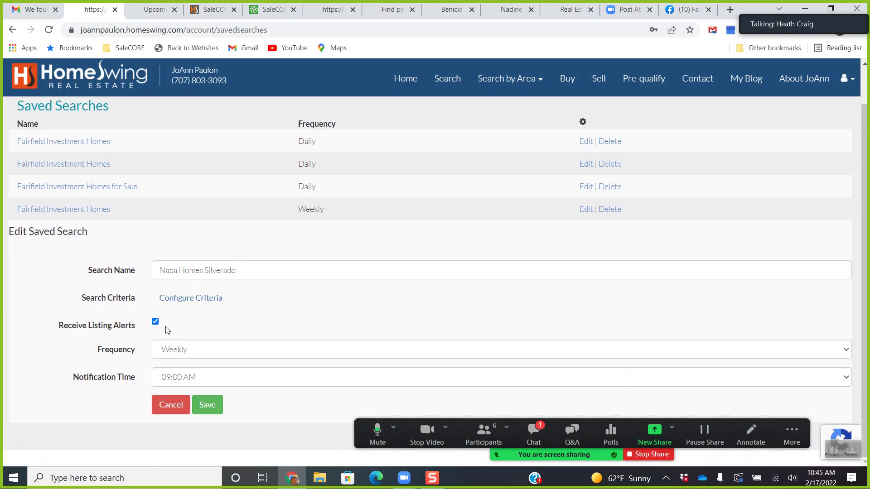
left_click(208, 351)
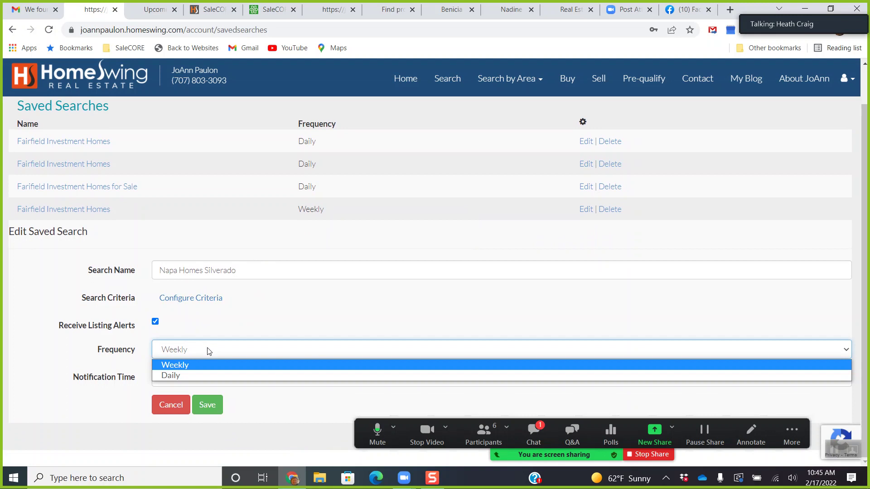
left_click(197, 375)
left_click(202, 380)
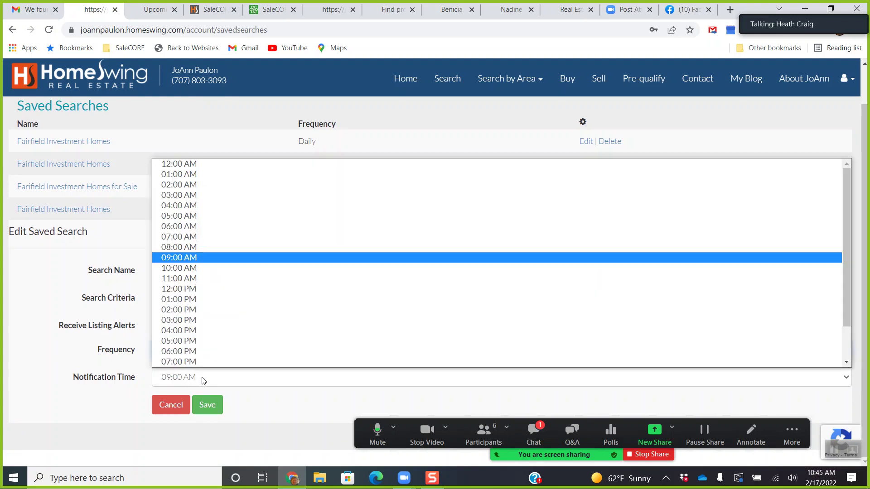
scroll(202, 376, "down", 1)
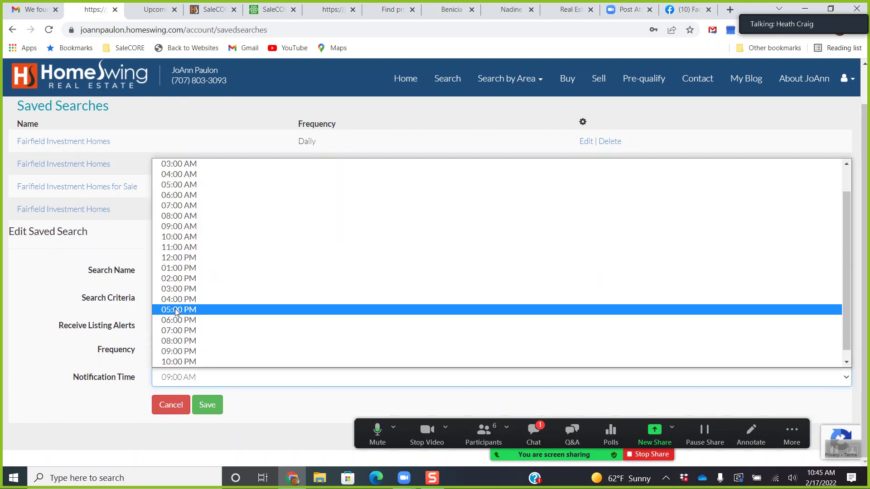
left_click(181, 237)
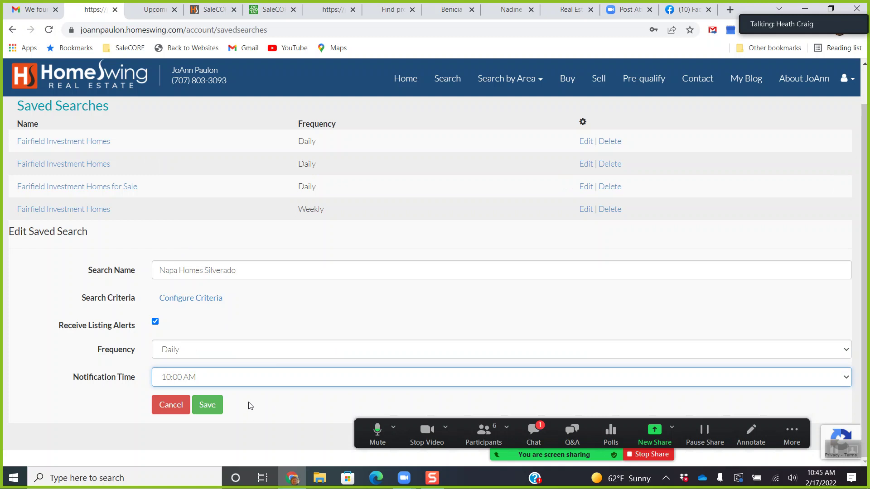
left_click(208, 407)
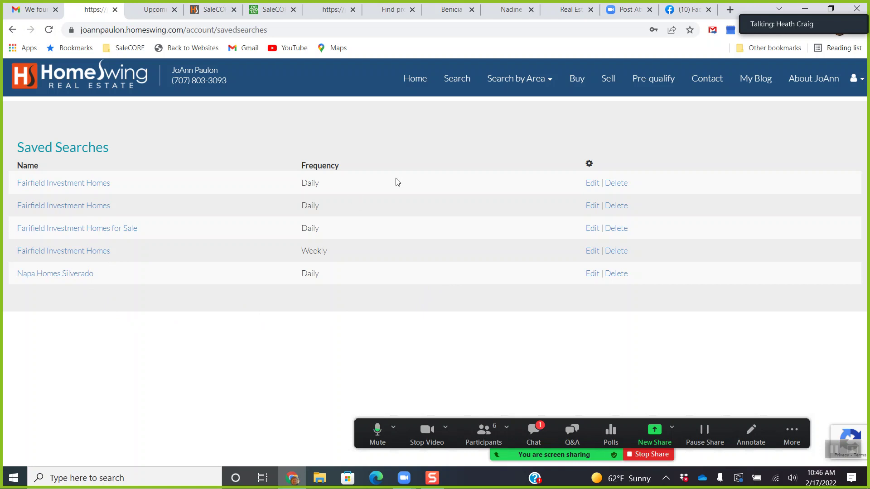
Refresh the SaleCORE Dashboard to check the new website login, then reopen HomeSwing's property search.
left_click(274, 9)
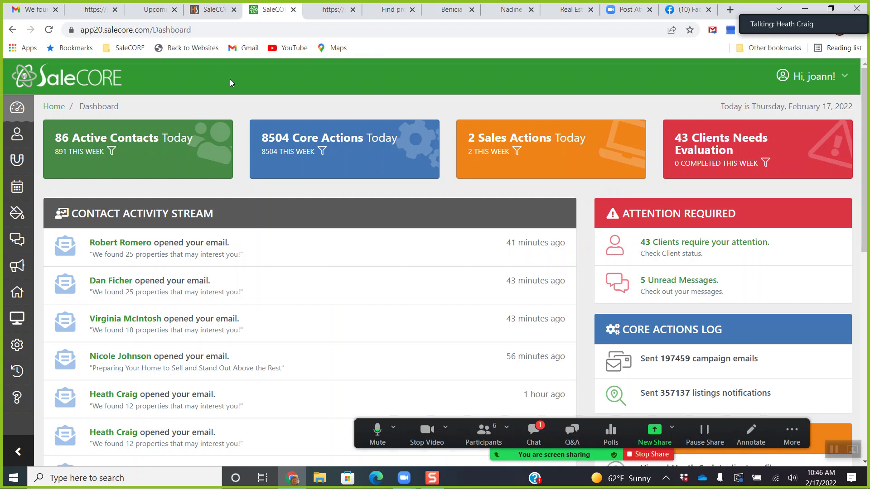
left_click(17, 107)
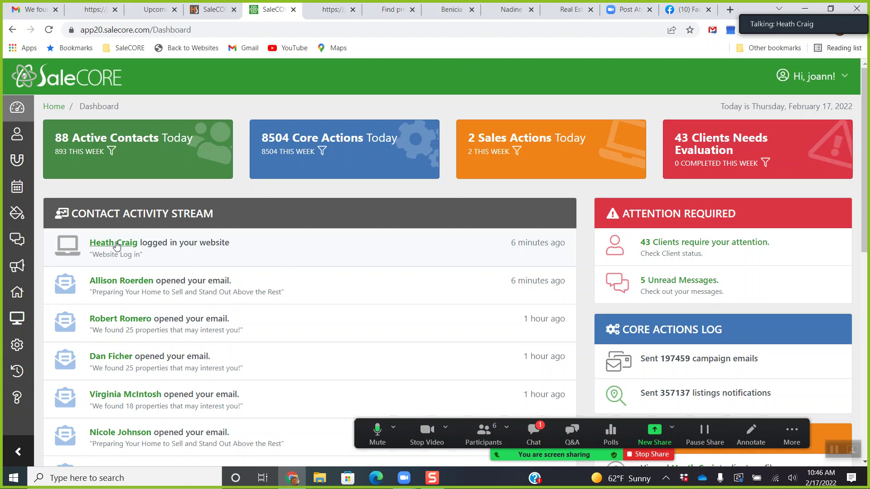
left_click(338, 10)
left_click(461, 82)
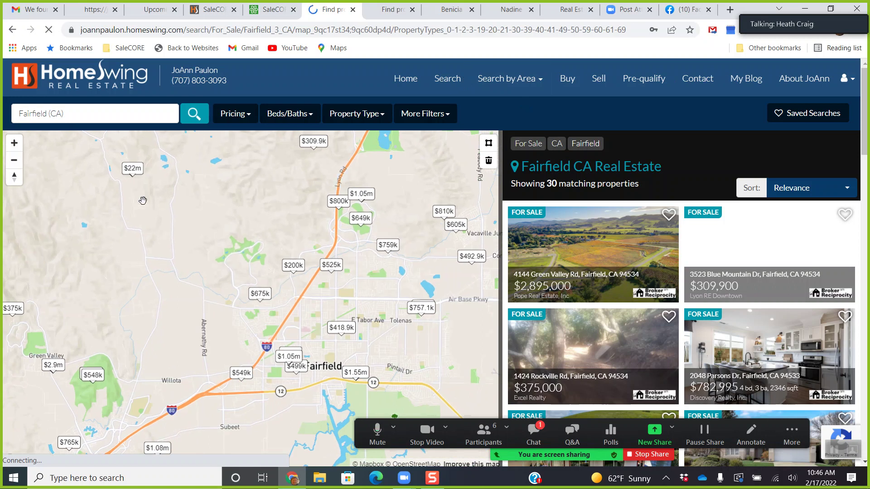
left_click(133, 168)
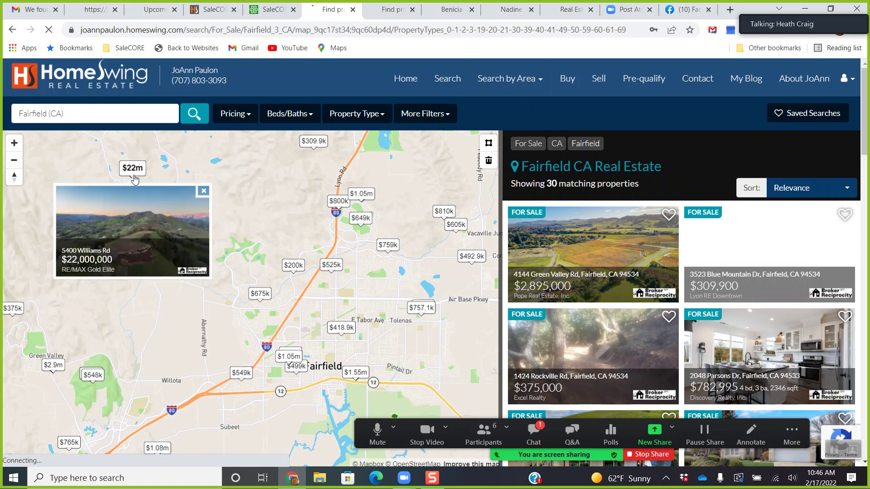
left_click(123, 247)
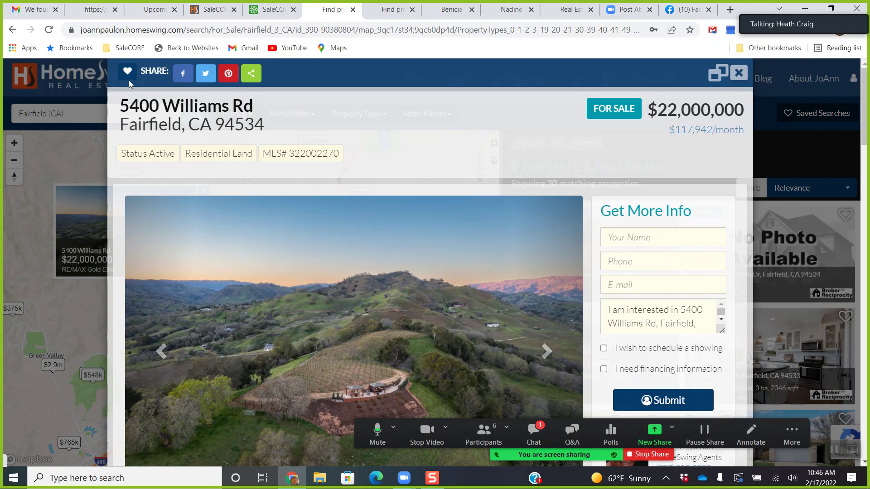
left_click(739, 74)
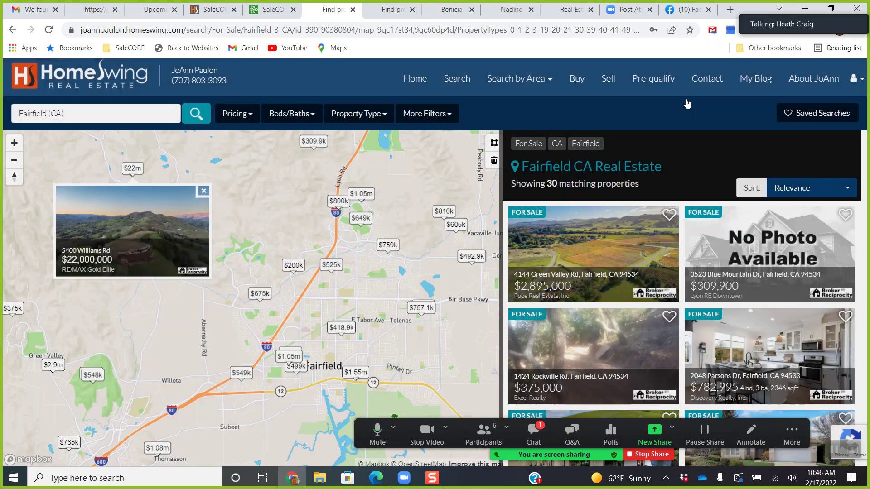
View the four Saved Properties, then return to the SaleCORE tab.
left_click(852, 87)
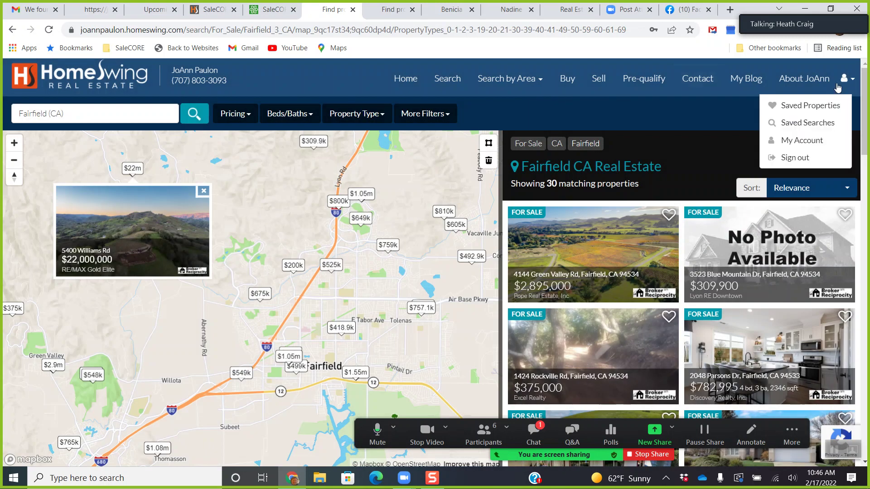
left_click(801, 104)
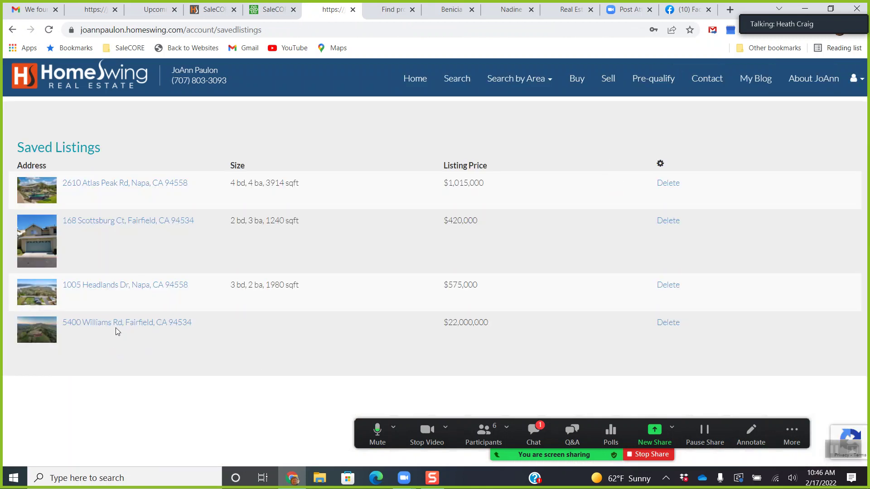
left_click(271, 9)
Reload the Dashboard and open the contact's record from the Contact Activity Stream.
left_click(18, 108)
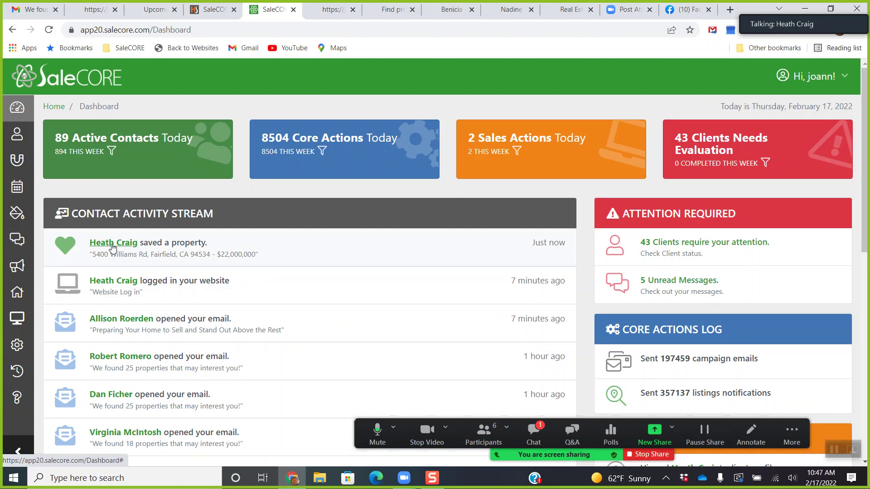
left_click(113, 247)
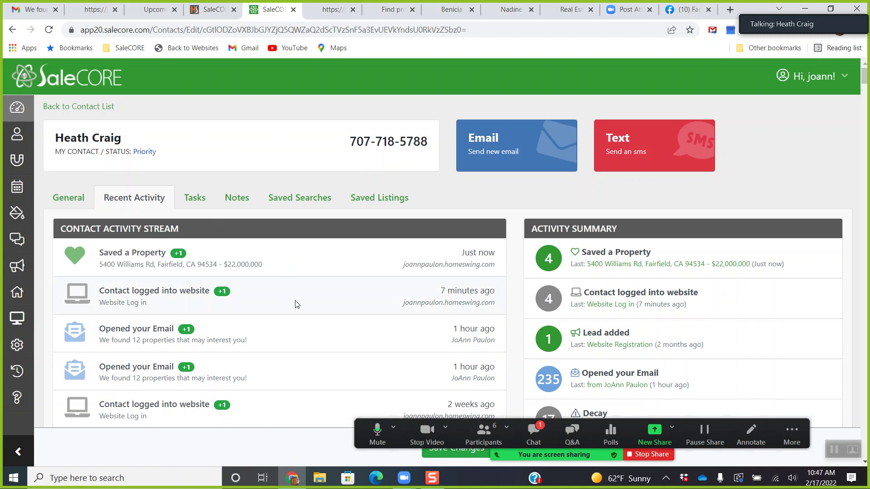
Look through the contact's Recent Activity and Leads/Inquiries, then return to HomeSwing Saved Listings.
left_click(393, 427)
left_click(394, 426)
scroll(225, 397, "down", 4)
scroll(226, 389, "up", 4)
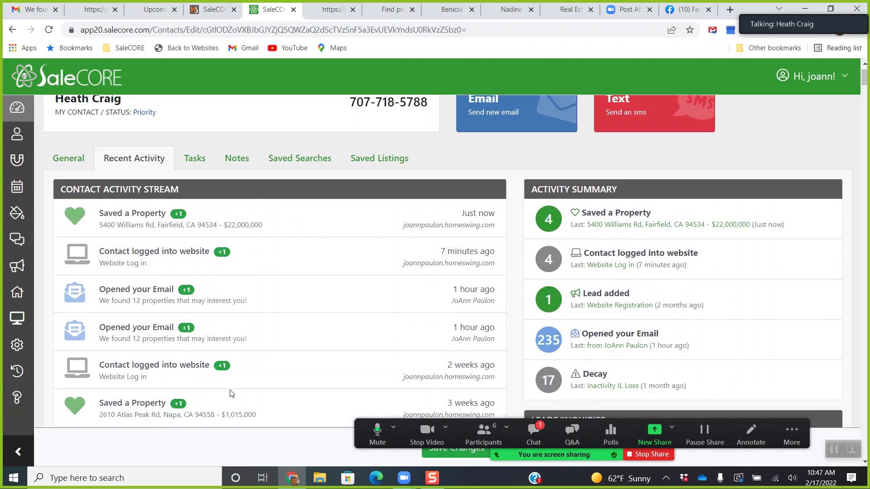
scroll(226, 390, "down", 4)
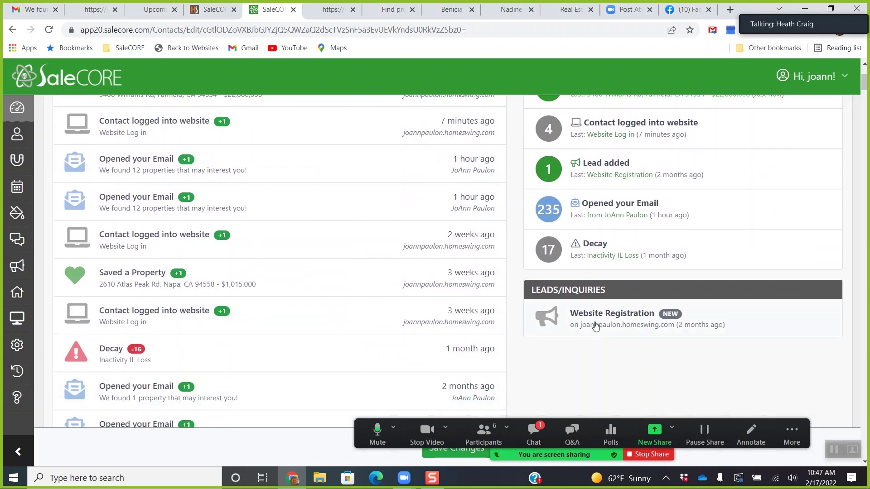
scroll(334, 317, "up", 4)
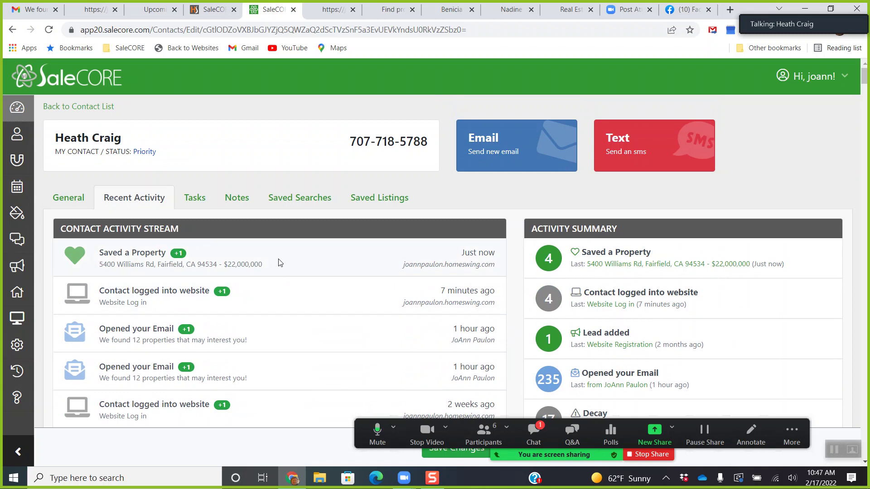
left_click(336, 12)
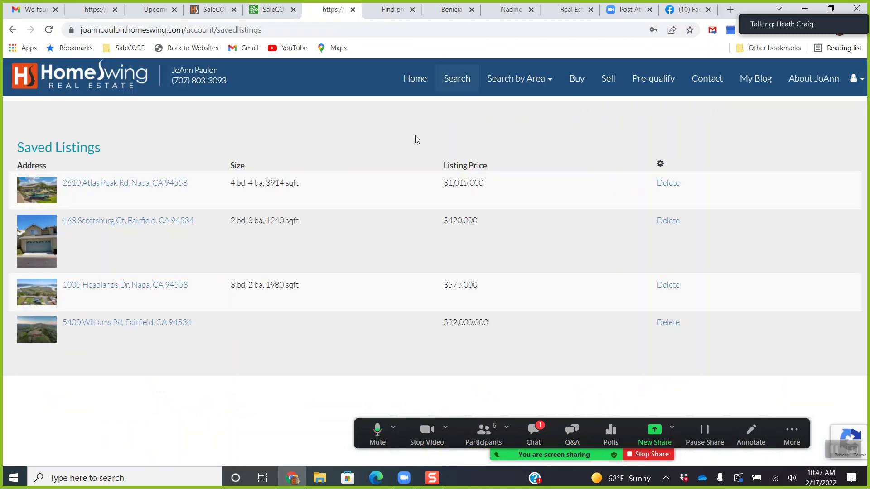
left_click(145, 321)
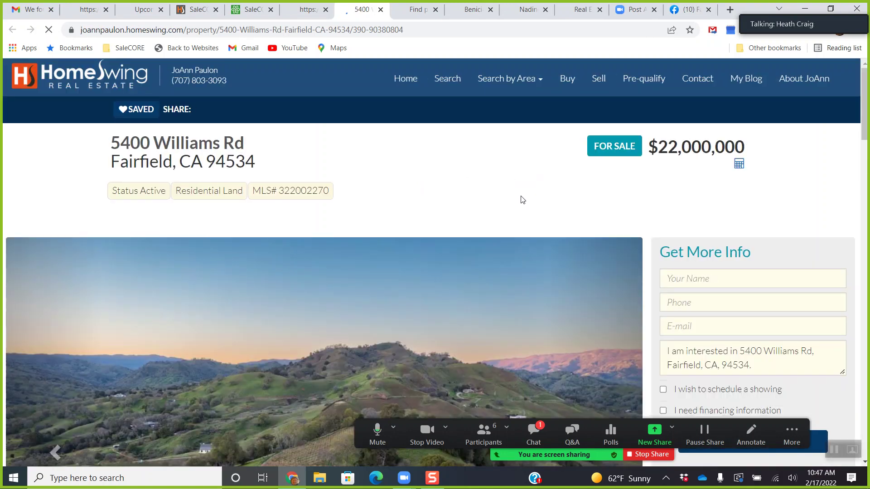
scroll(520, 195, "down", 1)
left_click(687, 223)
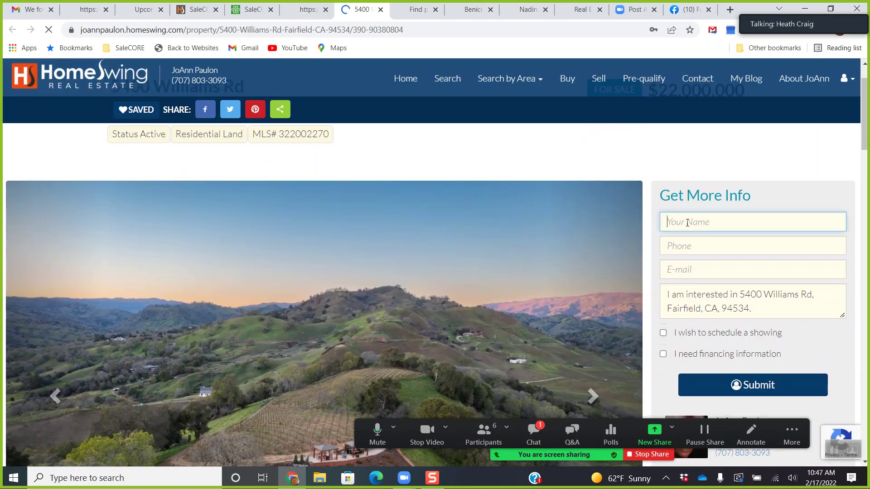
key("Tab")
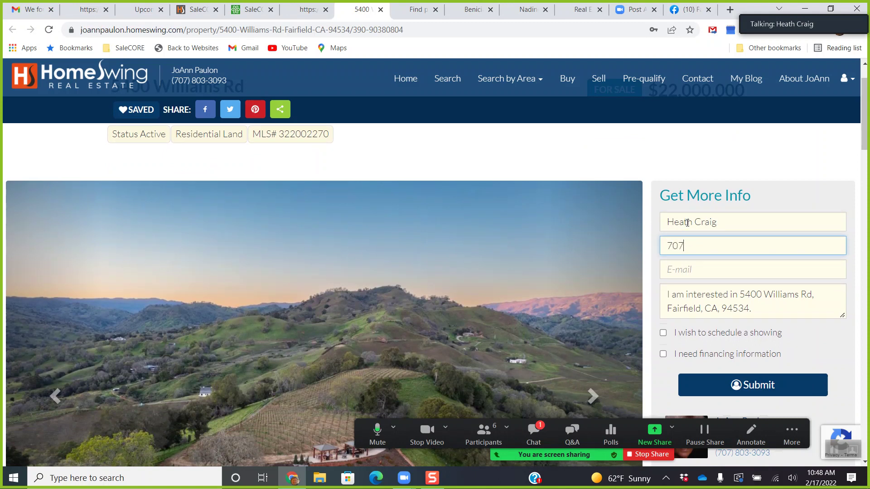
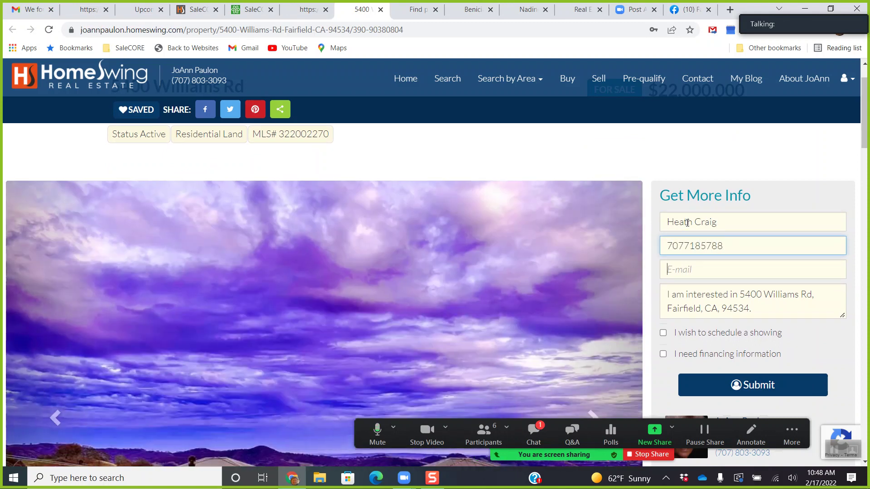
key("Tab")
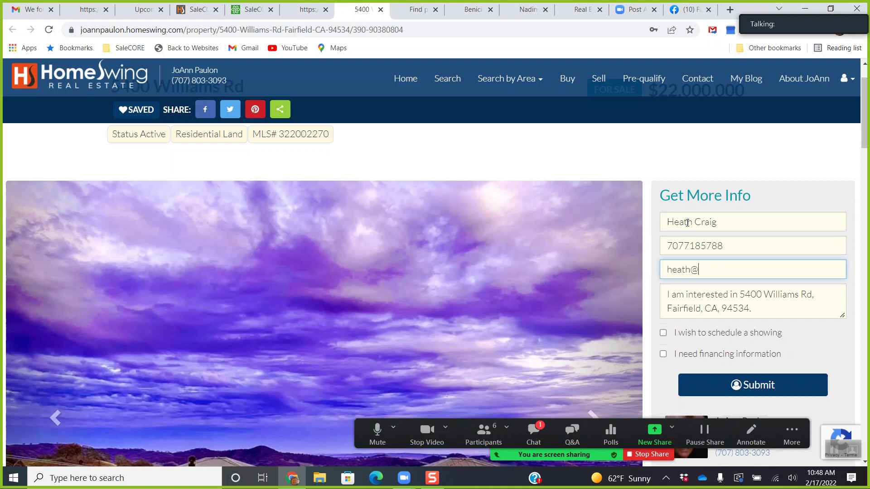
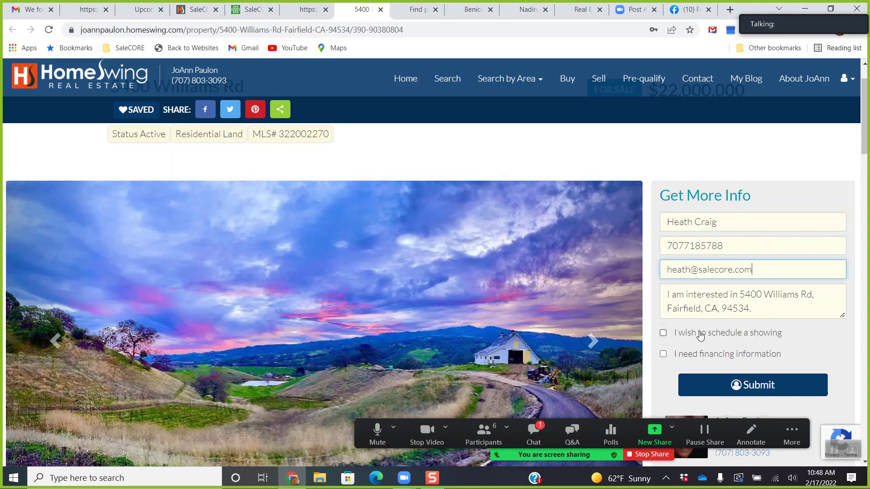
Request a showing and financing information, then submit the inquiry and confirm.
left_click(700, 335)
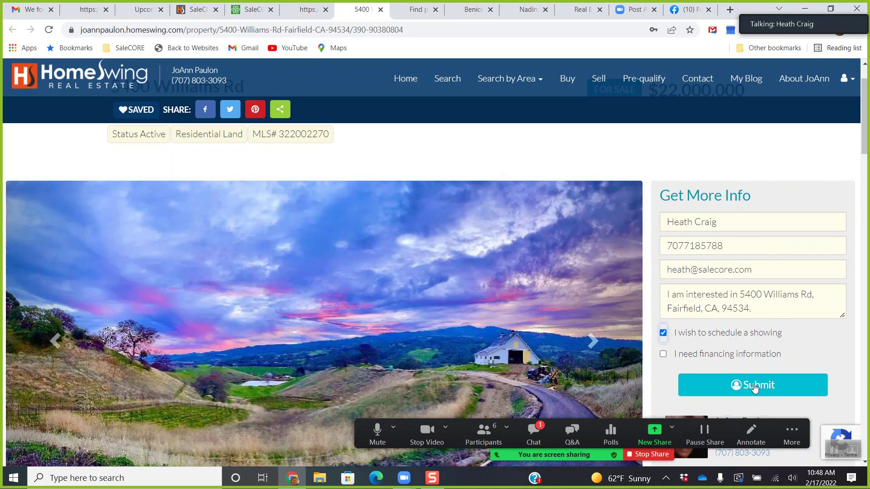
left_click(709, 359)
left_click(716, 385)
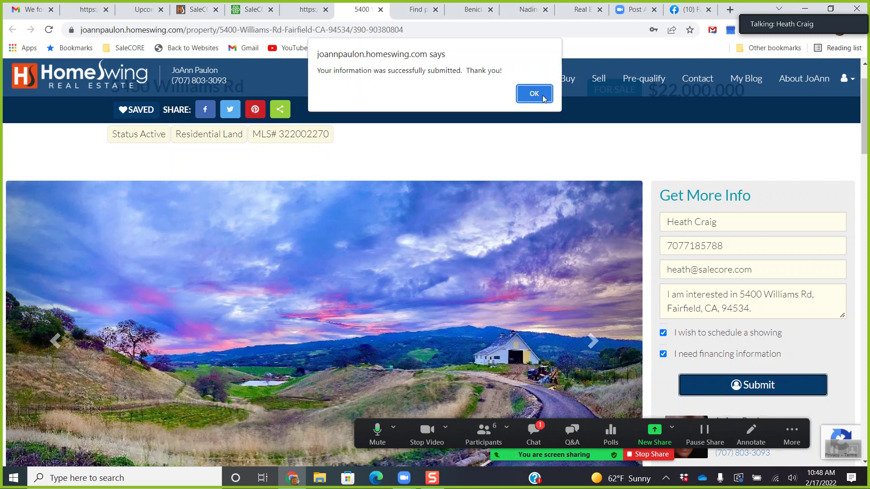
left_click(534, 94)
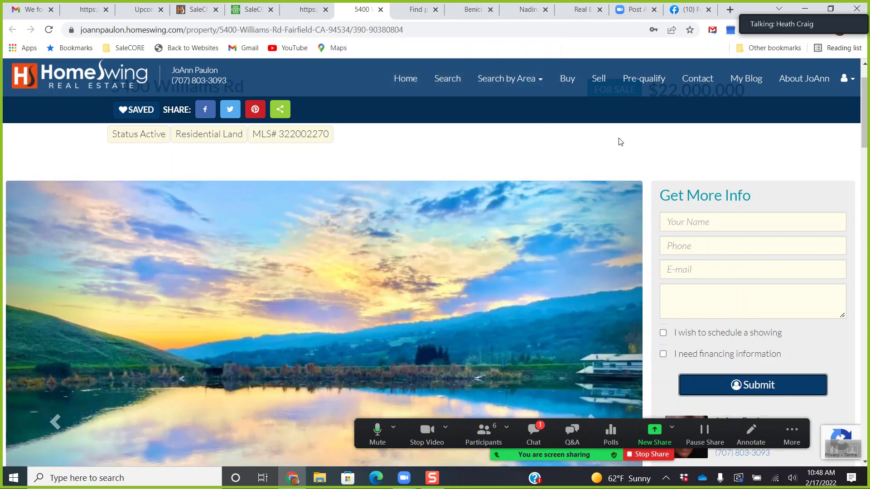
left_click(241, 12)
Open the SaleCORE Dashboard to see the contact's new 'Schedule a showing' lead.
left_click(21, 115)
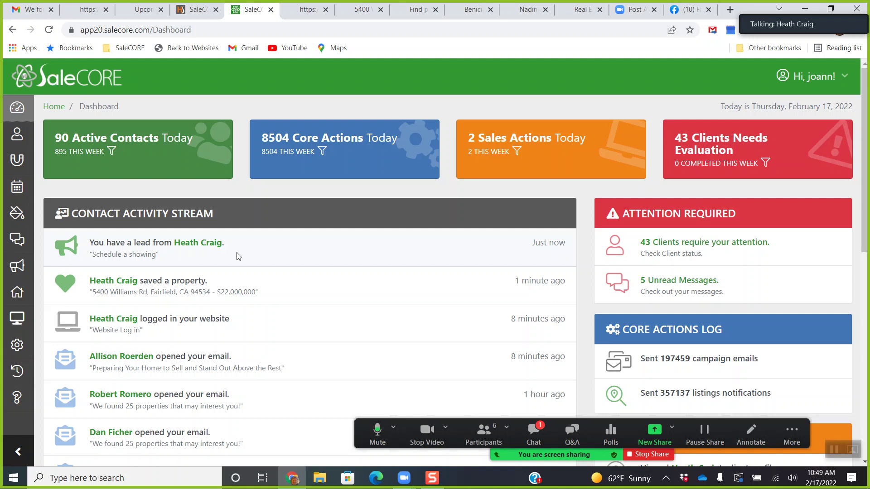
Open the contact's record from the new lead and scroll through its recent activity.
left_click(209, 245)
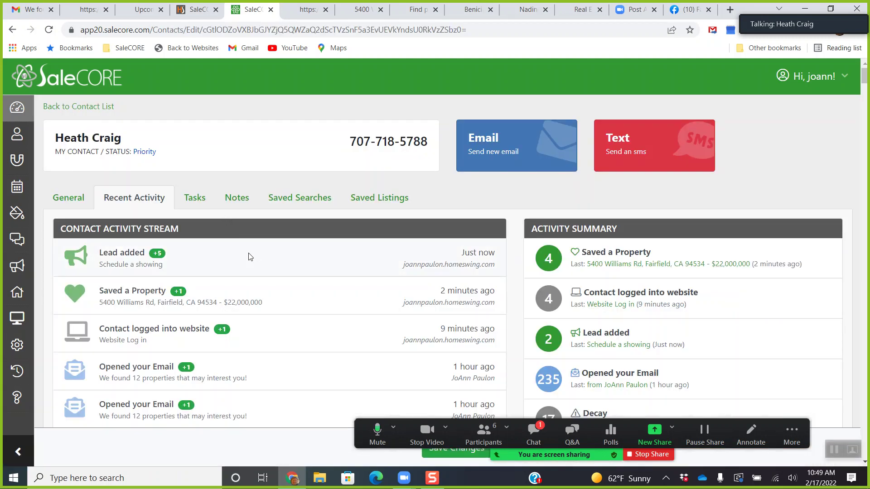
scroll(252, 258, "down", 2)
scroll(252, 258, "down", 1)
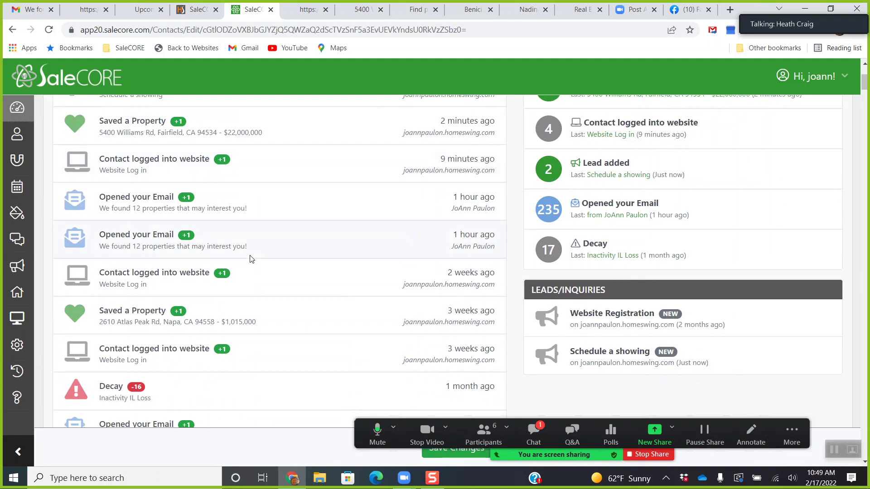
Inspect the 'Schedule a showing' lead's details, then close them.
left_click(606, 362)
scroll(429, 280, "down", 5)
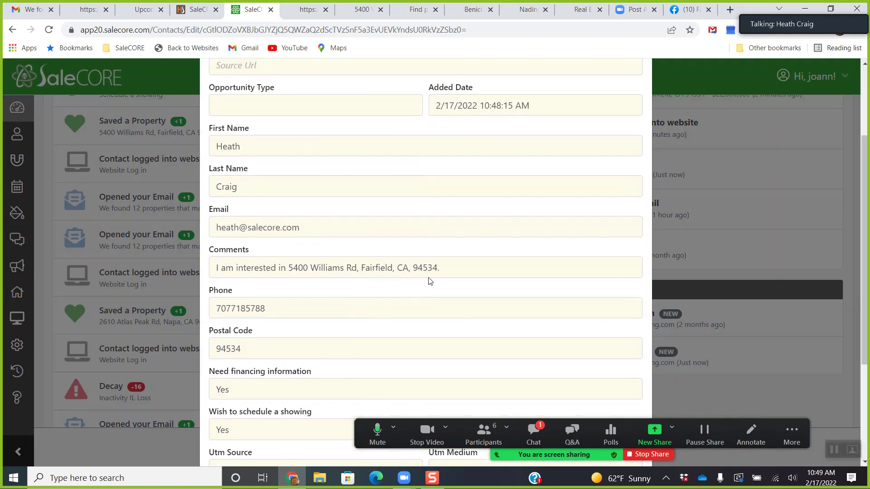
scroll(333, 316, "up", 6)
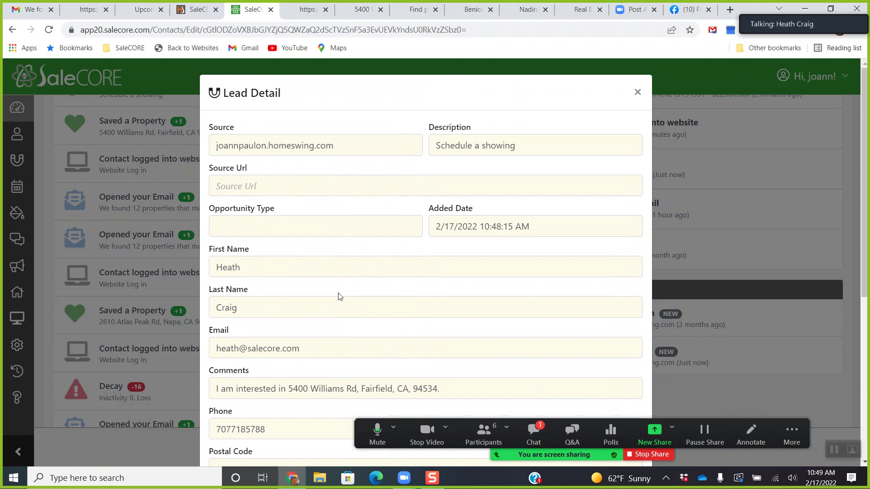
scroll(337, 294, "down", 4)
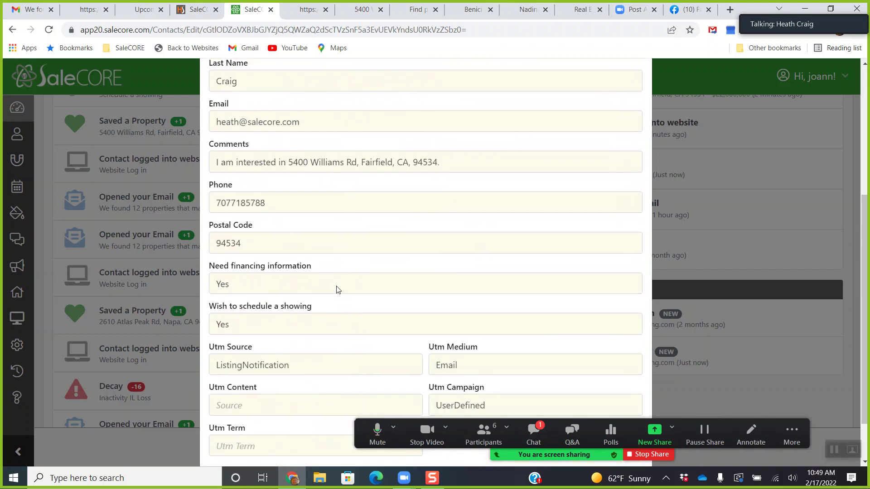
scroll(407, 296, "up", 5)
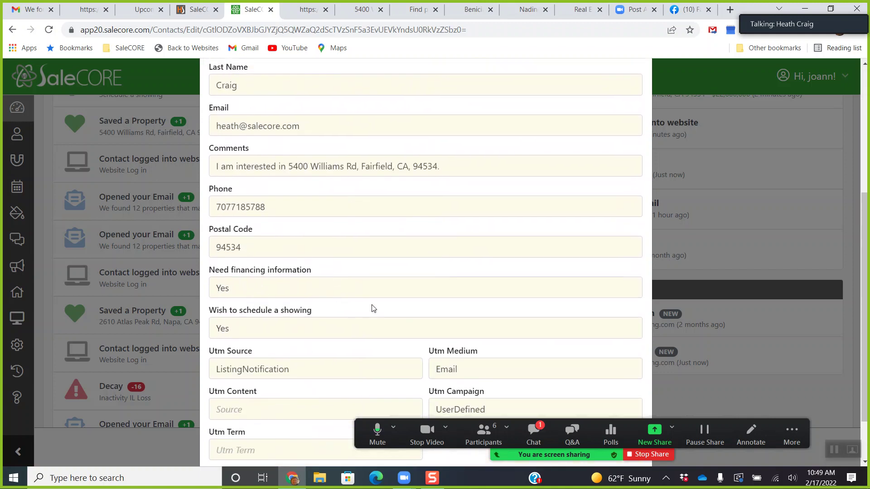
left_click(637, 91)
scroll(336, 312, "up", 2)
scroll(336, 312, "up", 1)
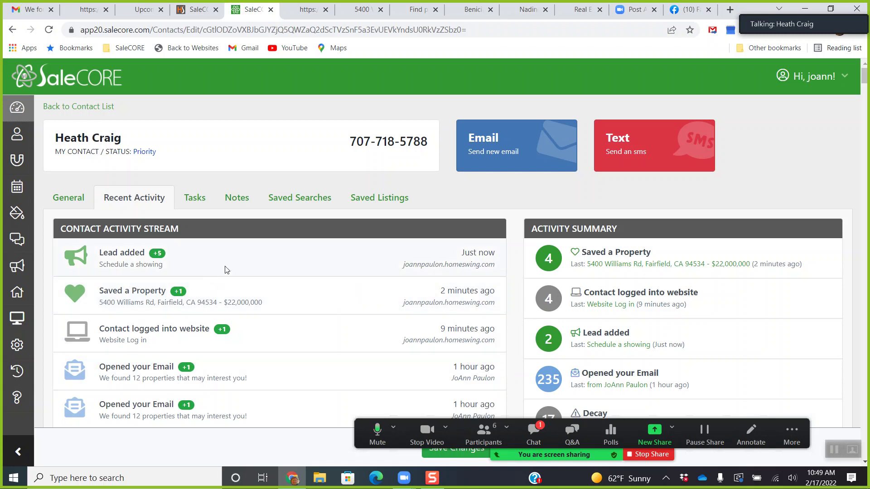
Review the contact's four saved listings, then switch to the Saved Searches tab.
left_click(375, 199)
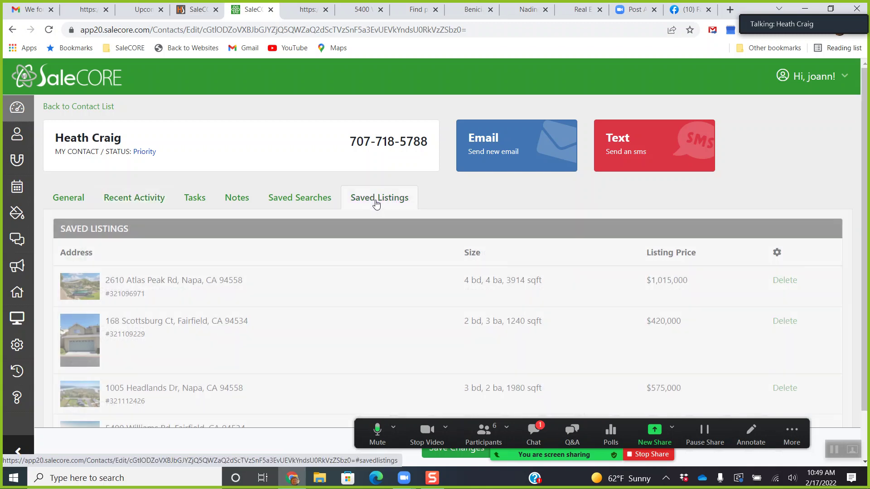
scroll(382, 223, "down", 1)
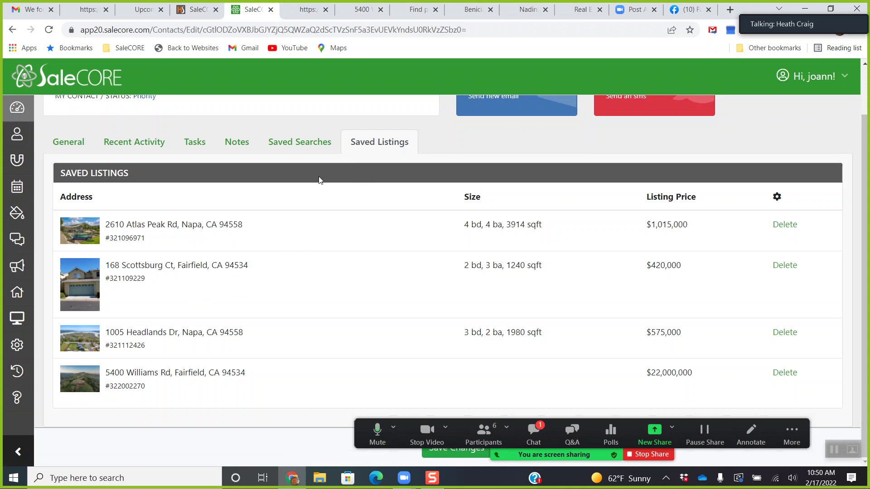
left_click(300, 145)
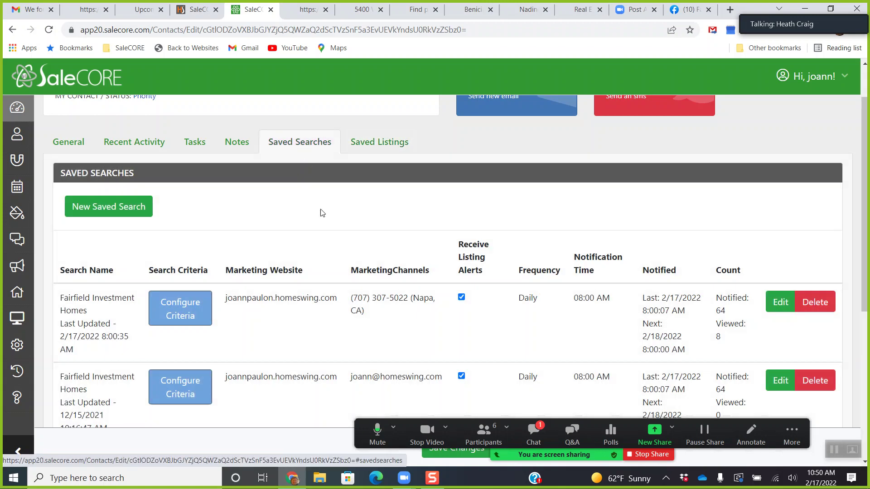
Scroll through all saved searches and open Configure Criteria for Napa Homes Silverado.
scroll(315, 244, "down", 4)
scroll(316, 244, "down", 3)
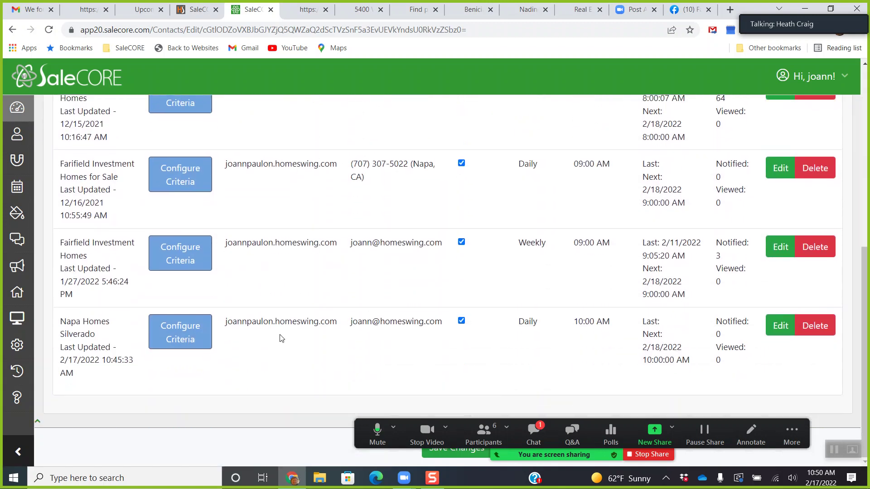
scroll(267, 340, "up", 1)
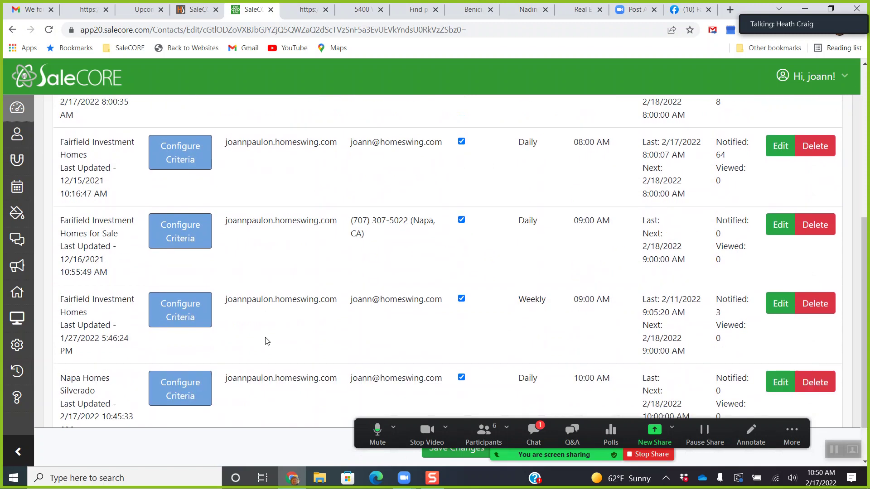
scroll(266, 341, "up", 4)
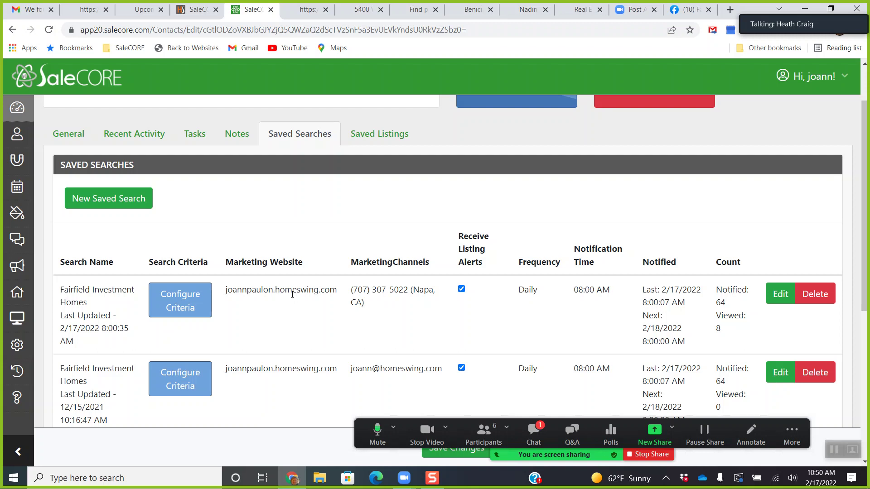
scroll(293, 295, "down", 2)
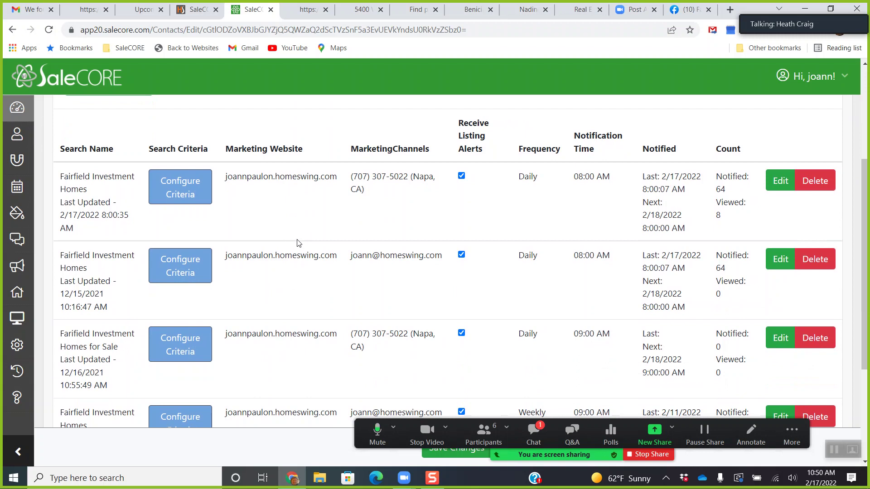
scroll(299, 245, "down", 1)
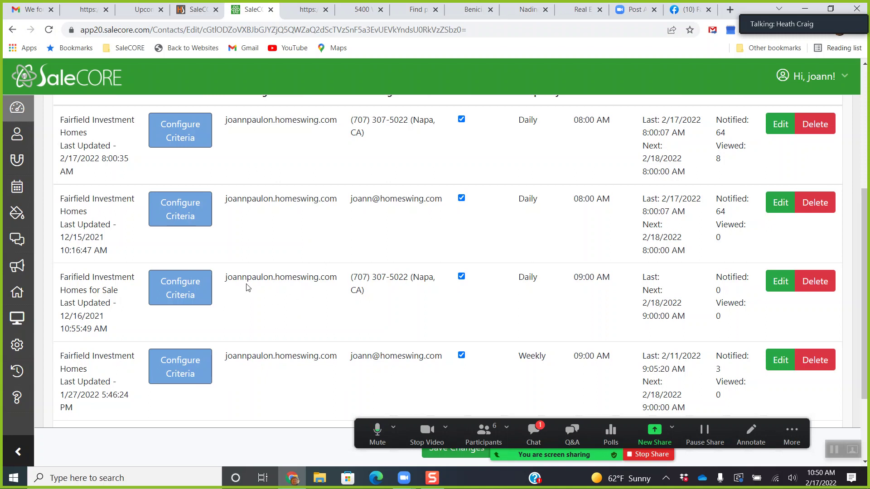
scroll(372, 292, "up", 3)
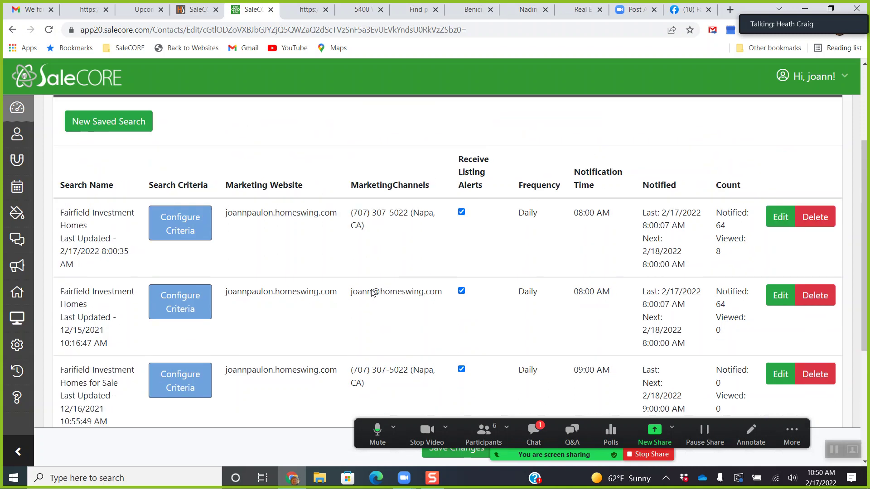
scroll(367, 288, "down", 5)
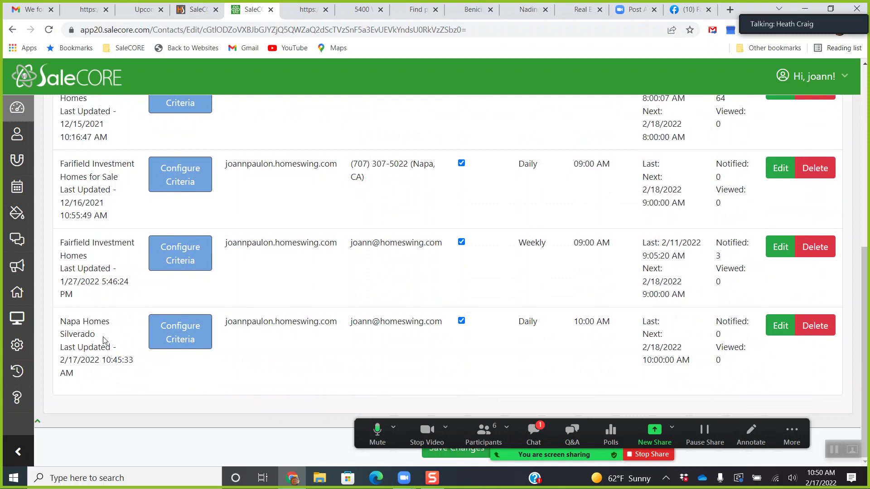
left_click(182, 338)
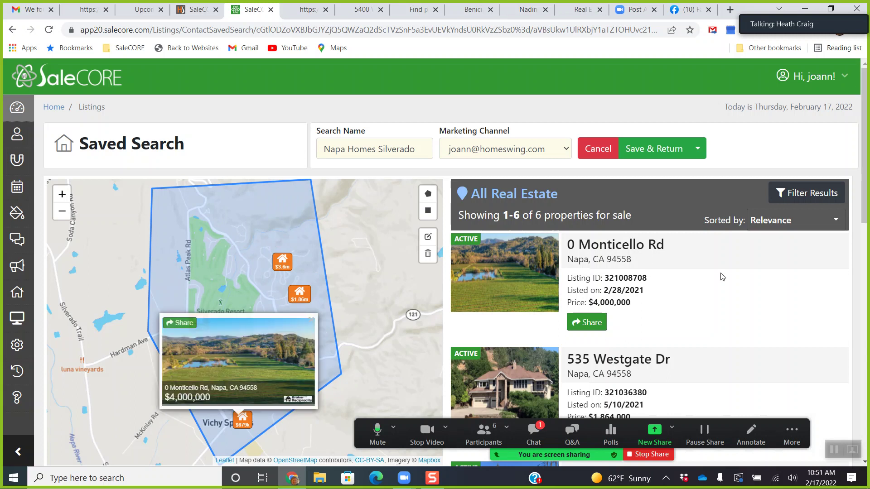
Filter the search results to Beds 4+ and Baths 3+, leaving 2 properties.
left_click(805, 200)
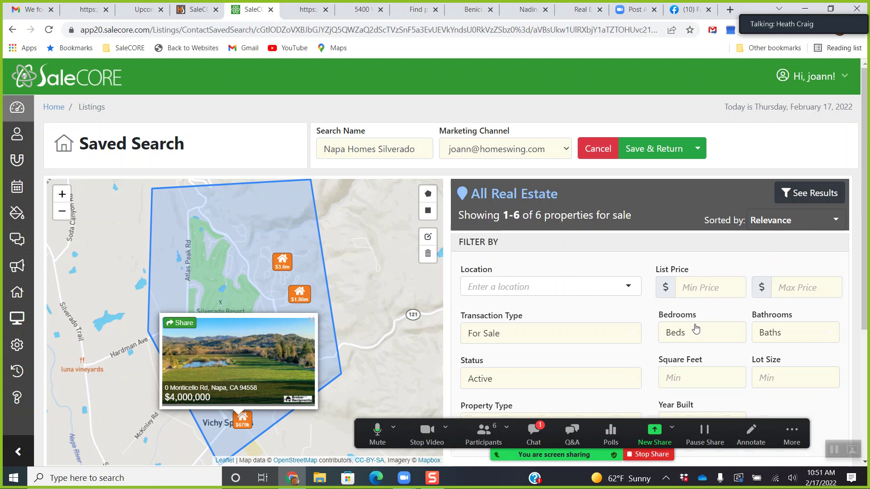
scroll(695, 329, "down", 1)
scroll(695, 329, "up", 1)
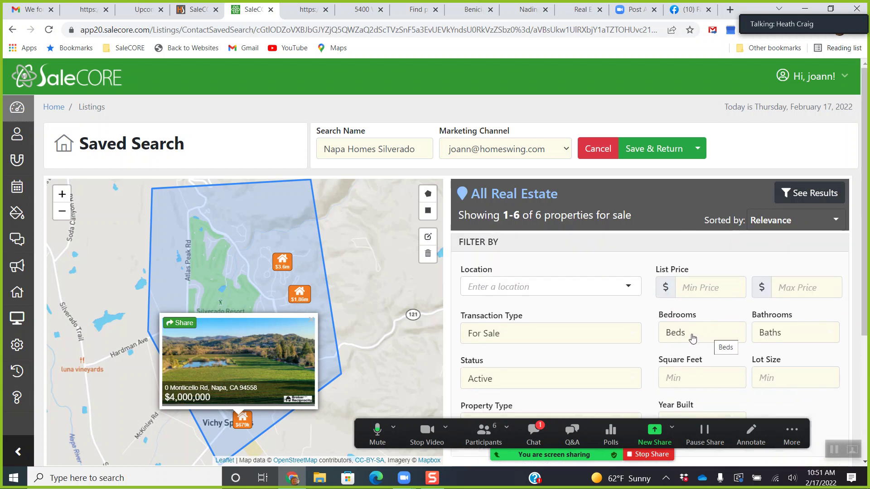
left_click(690, 335)
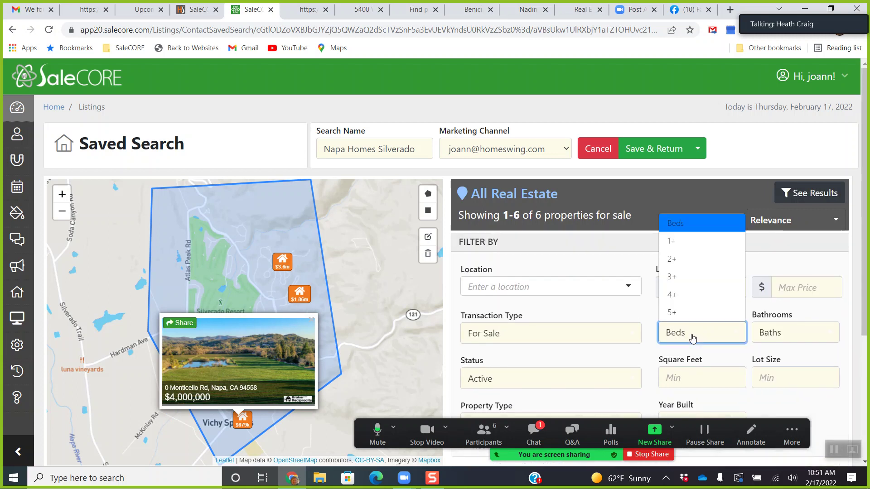
left_click(688, 296)
left_click(780, 335)
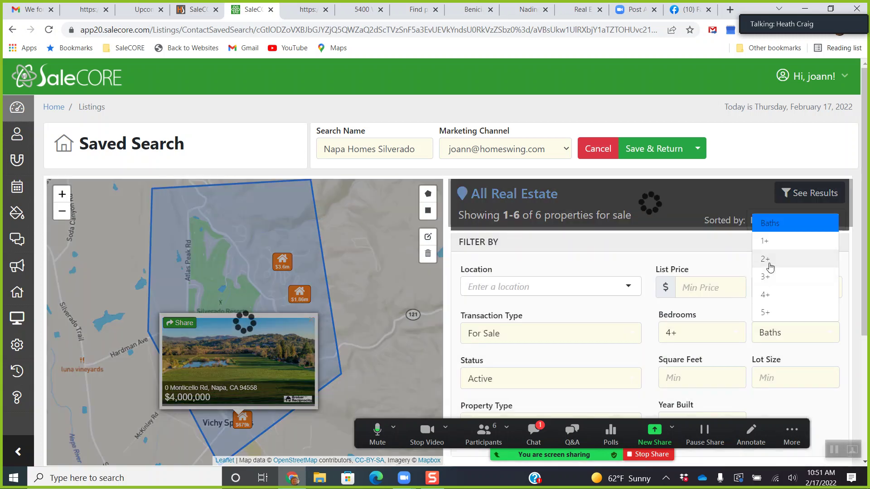
left_click(773, 276)
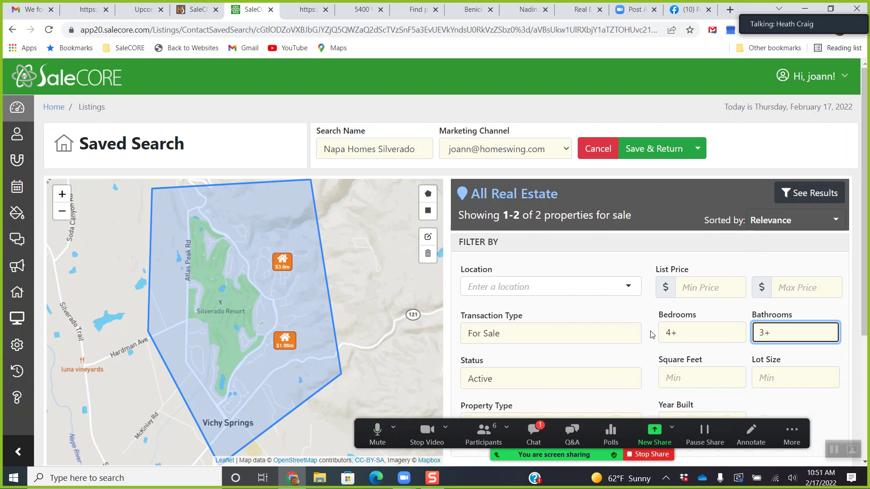
scroll(650, 317, "down", 3)
scroll(656, 337, "up", 2)
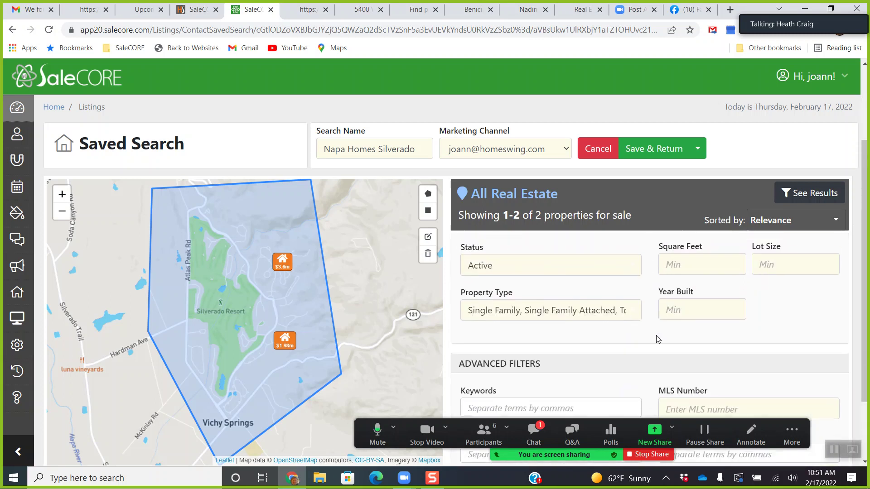
scroll(659, 340, "down", 3)
scroll(658, 339, "down", 1)
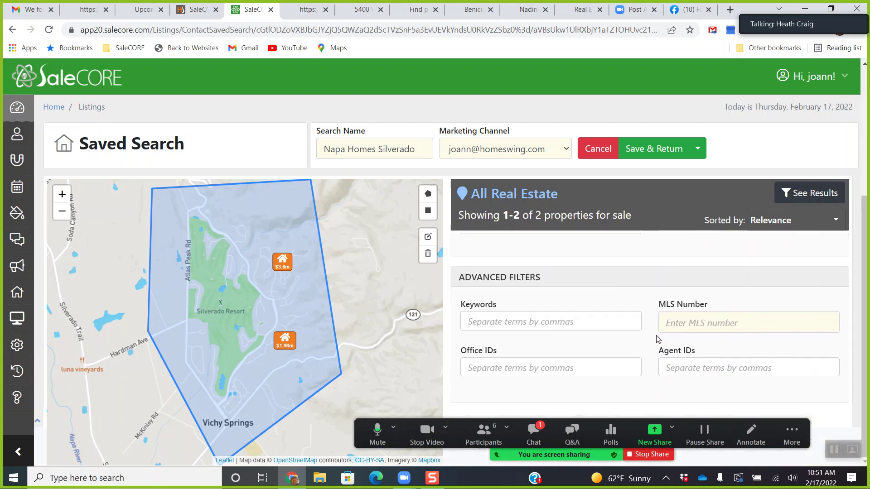
scroll(658, 339, "up", 5)
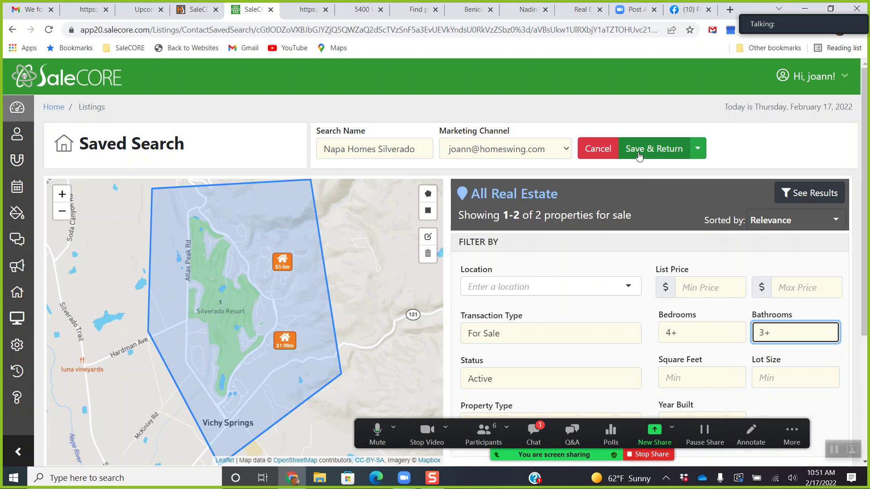
Set the marketing channel to the Napa, CA phone number and Save & Return.
left_click(566, 154)
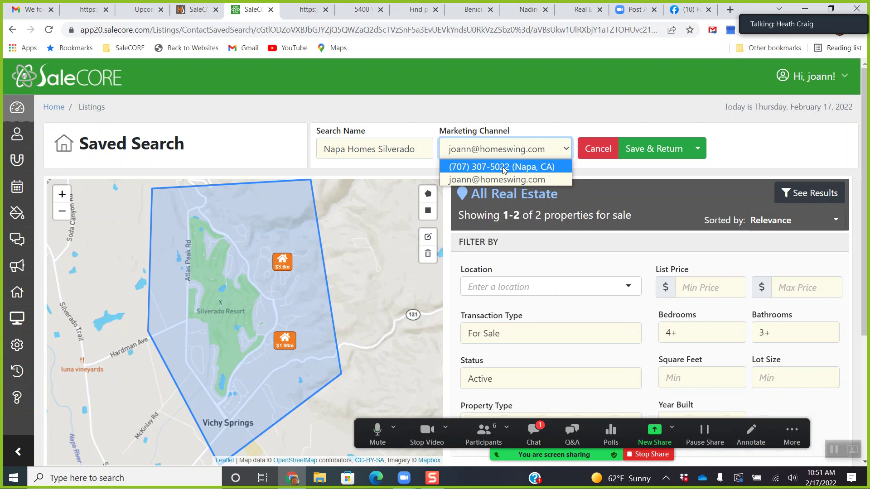
left_click(504, 171)
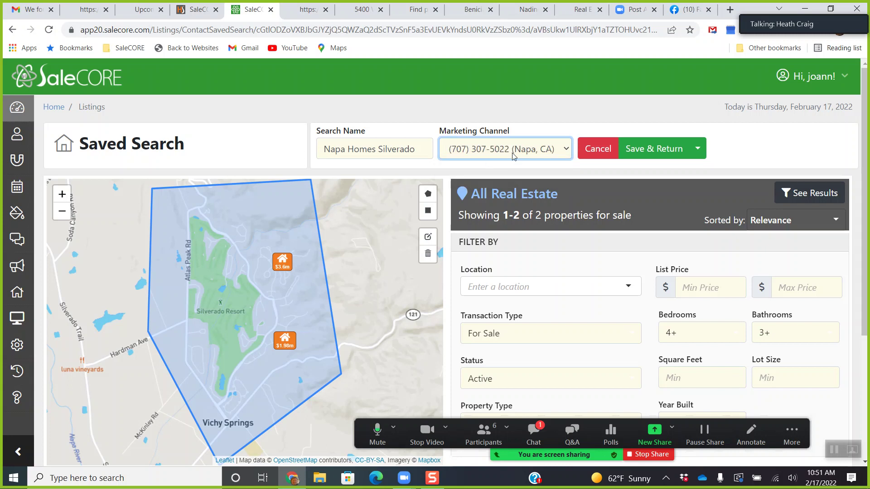
left_click(646, 154)
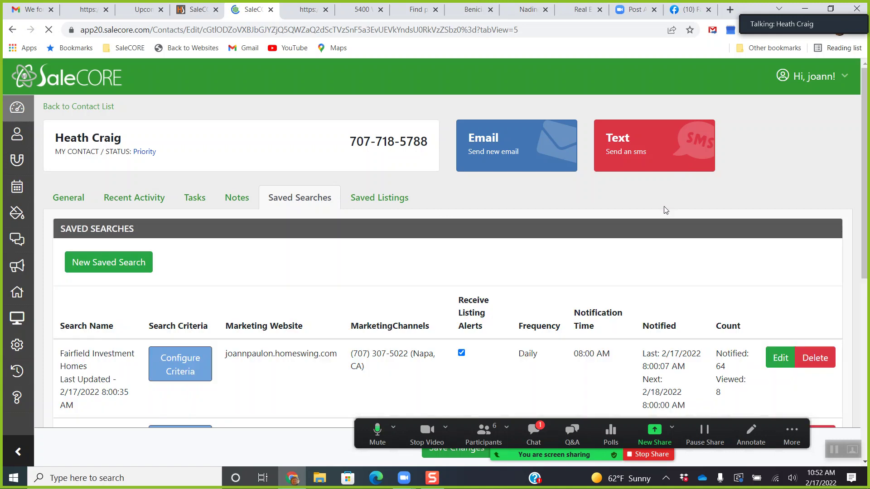
Check the updated Napa Homes Silverado row, last updated 2/17/2022 10:51:56 AM.
scroll(543, 271, "down", 6)
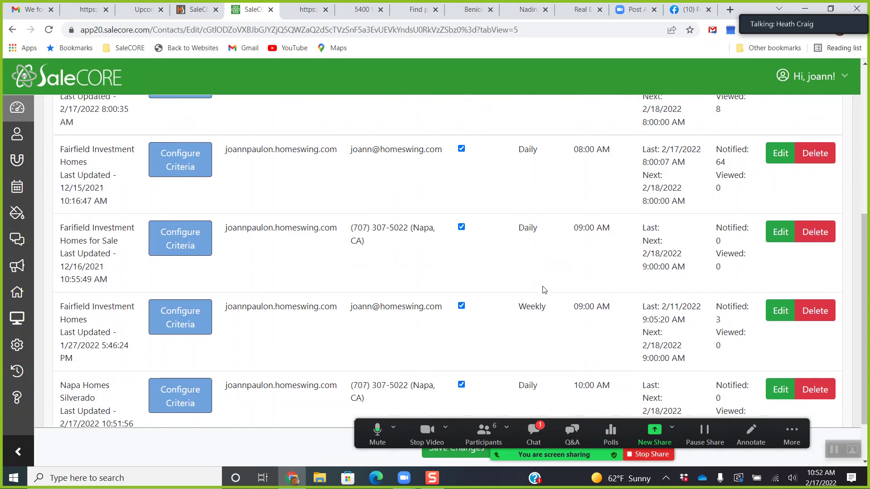
scroll(551, 327, "down", 2)
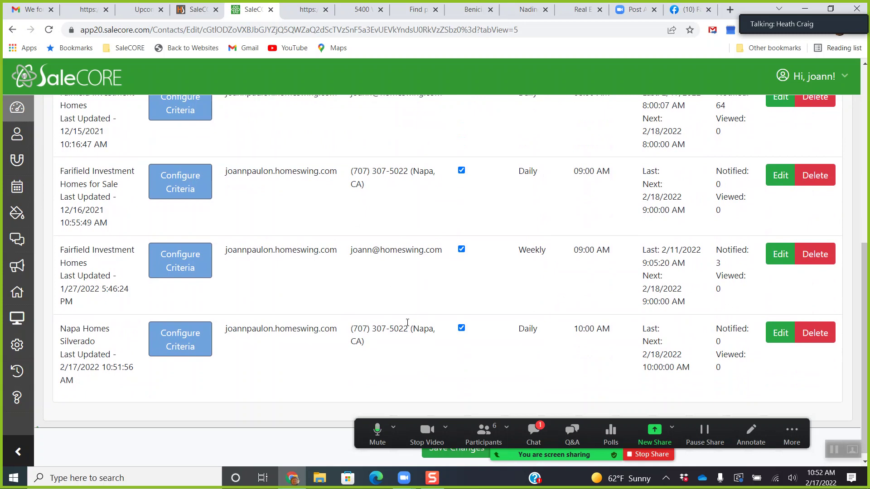
scroll(373, 311, "up", 8)
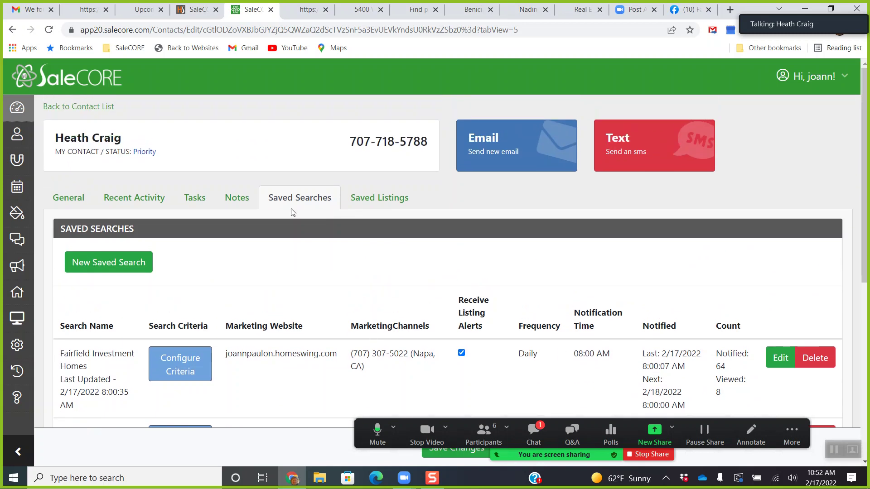
scroll(325, 315, "down", 5)
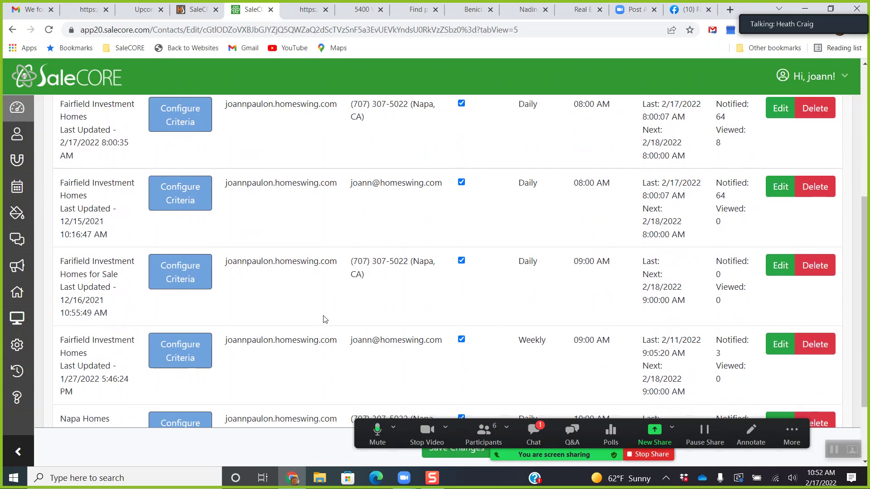
scroll(326, 316, "down", 1)
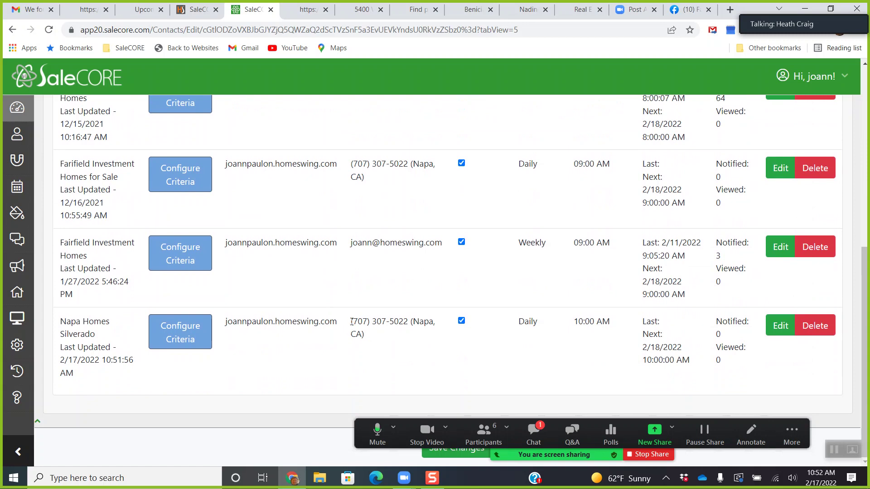
left_click_drag(351, 321, 420, 323)
left_click(392, 335)
scroll(378, 339, "up", 3)
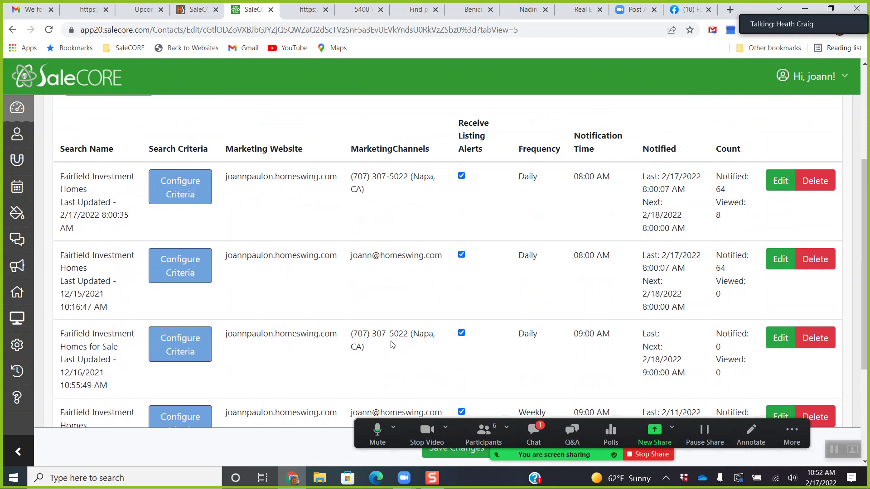
scroll(392, 339, "down", 3)
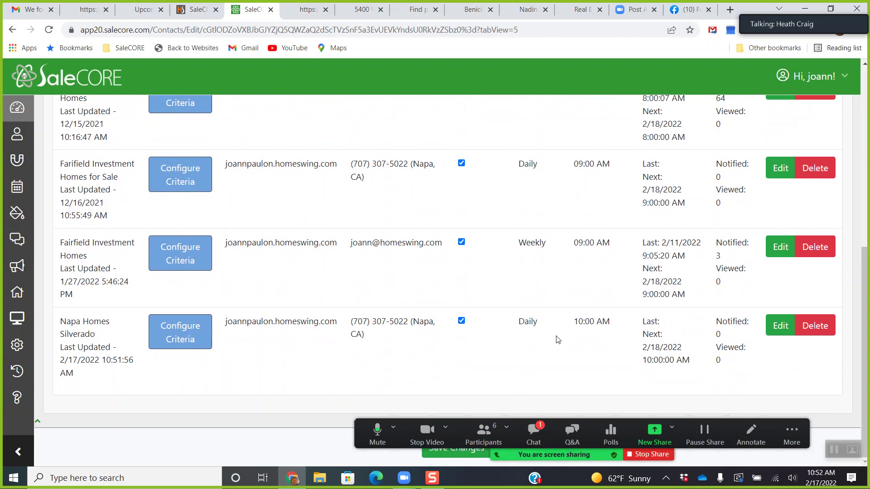
Reopen the Napa Homes Silverado search and set its marketing channel back to e-mail.
left_click(776, 332)
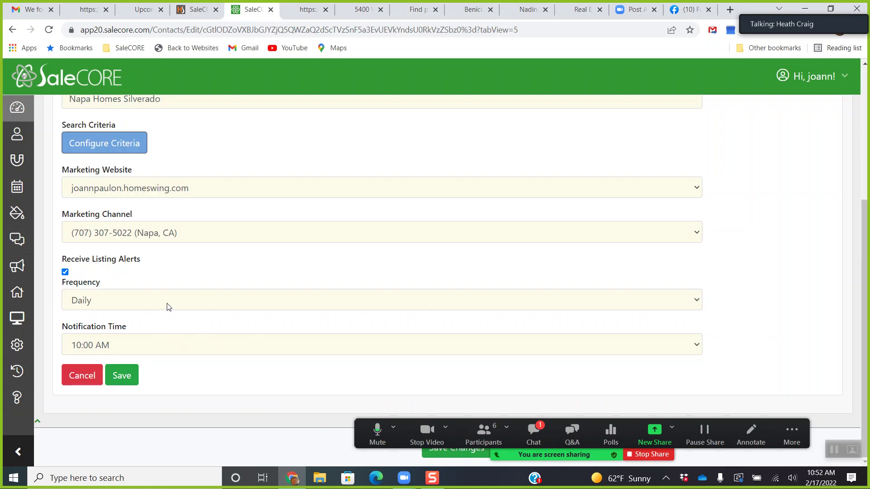
left_click(222, 235)
left_click(213, 263)
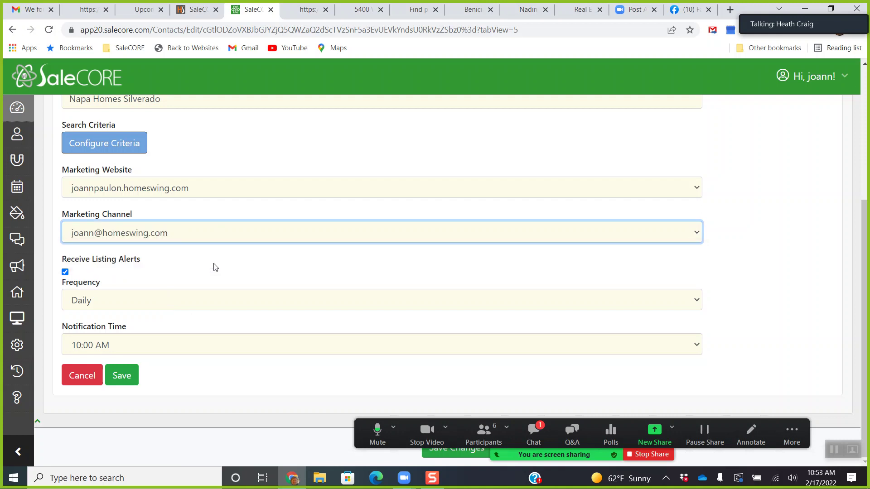
left_click(224, 239)
left_click(218, 249)
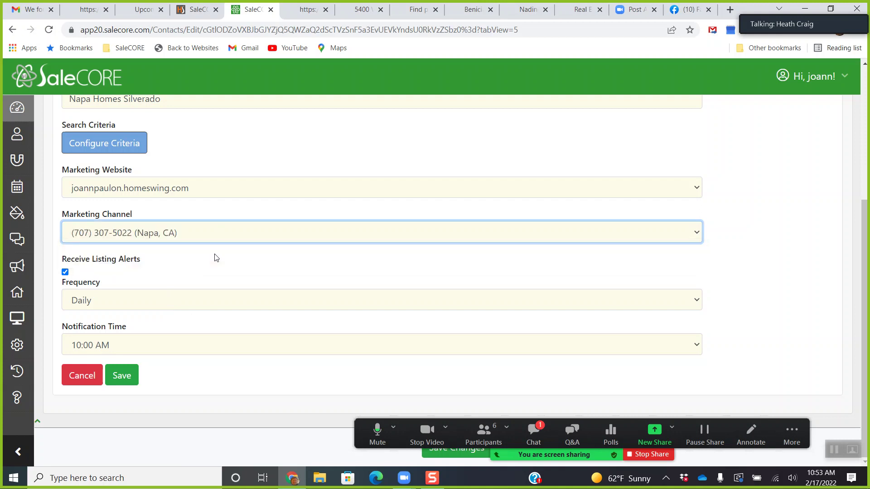
left_click(219, 232)
left_click(218, 257)
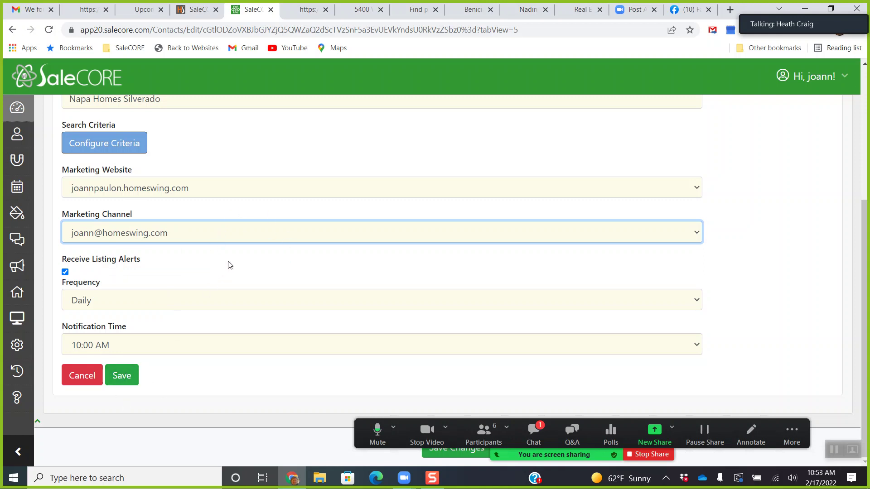
Cancel the Edit Saved Search form, discarding the changes.
scroll(254, 258, "up", 3)
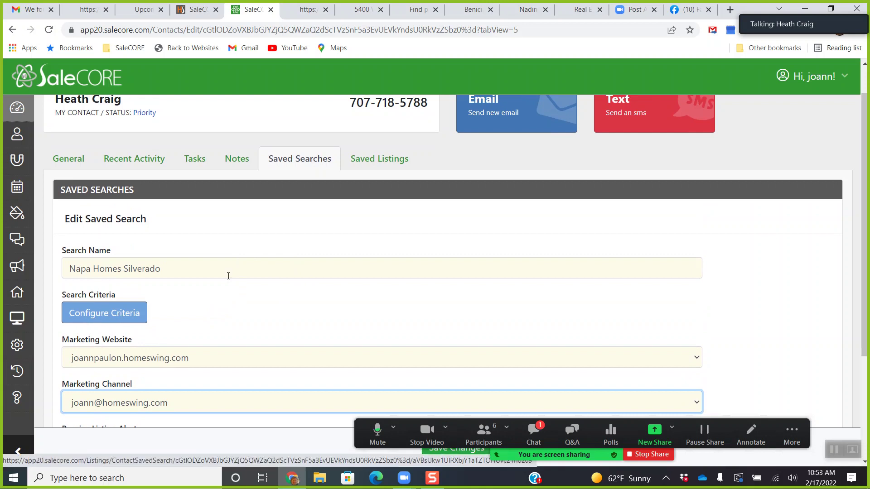
left_click(302, 167)
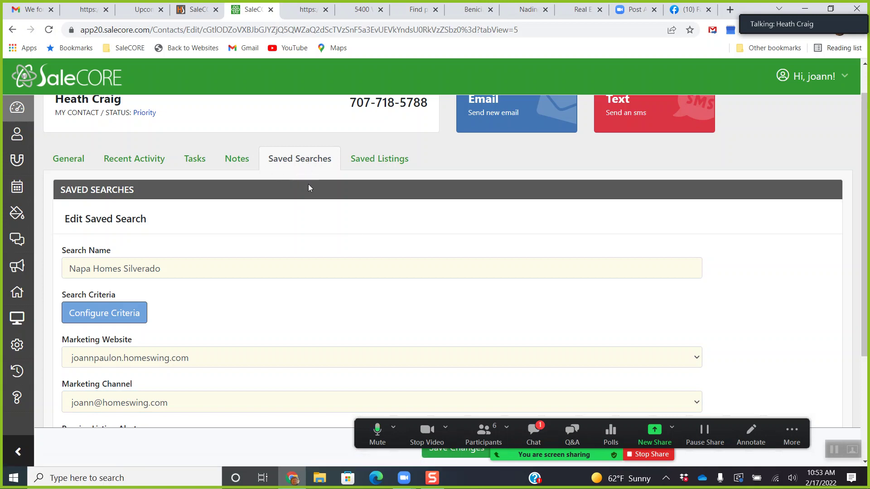
scroll(313, 209, "up", 1)
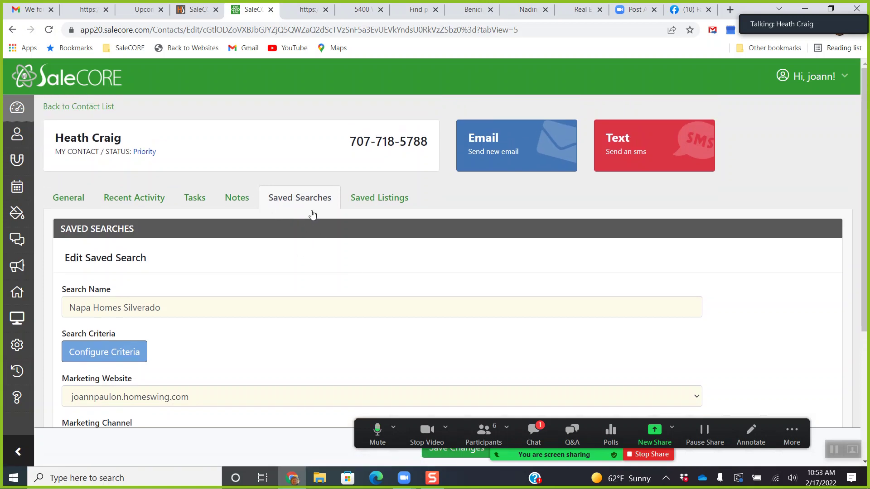
scroll(304, 219, "down", 4)
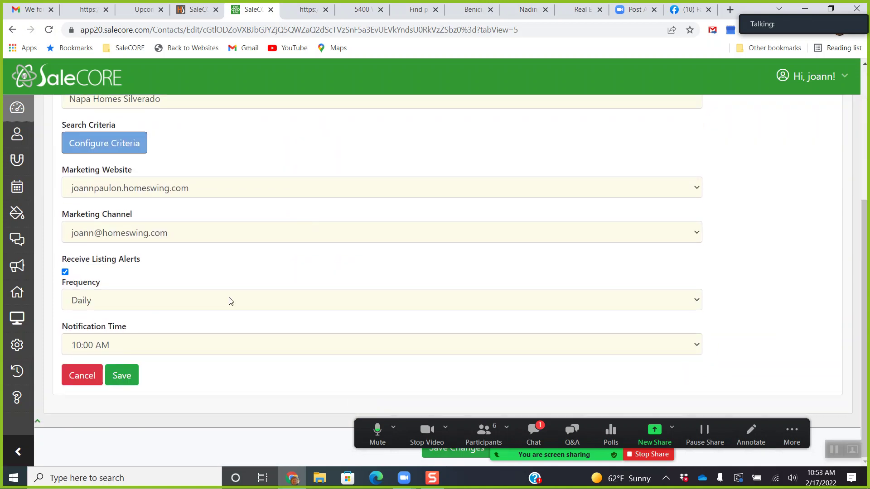
left_click(82, 376)
scroll(276, 222, "up", 5)
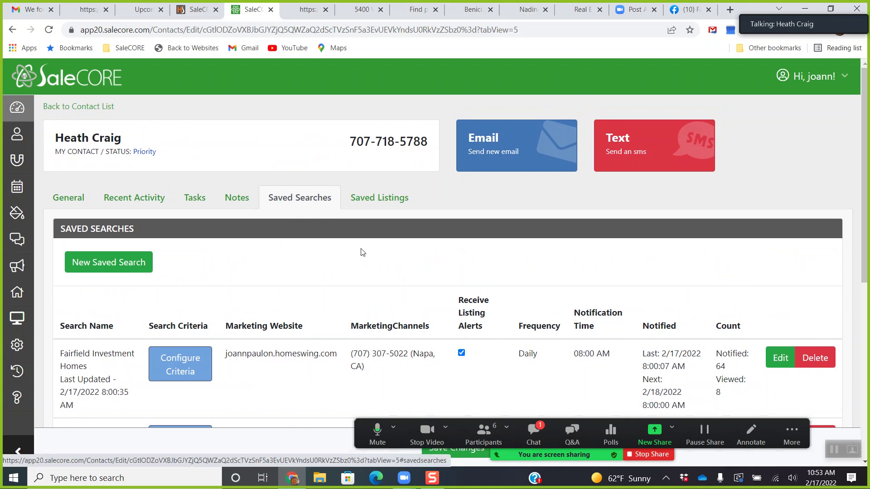
Check the contact's General and Recent Activity views, then show the Tasks list with the home-value call task.
left_click(77, 206)
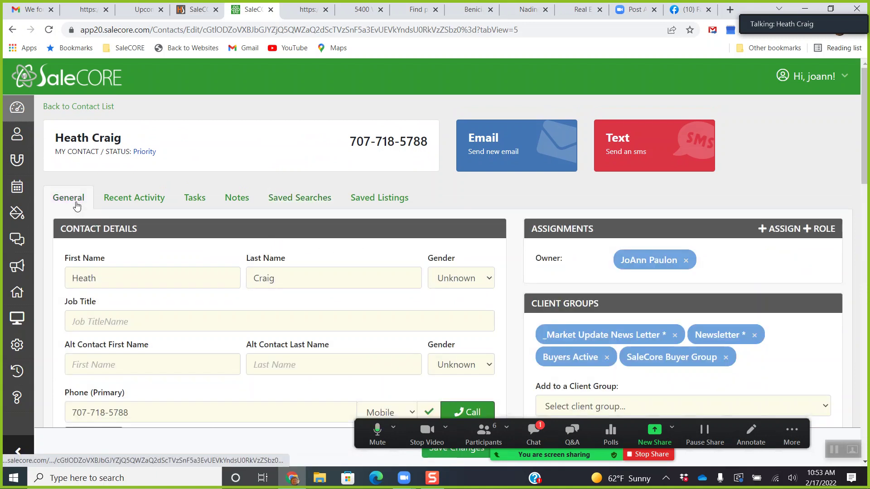
scroll(140, 246, "down", 2)
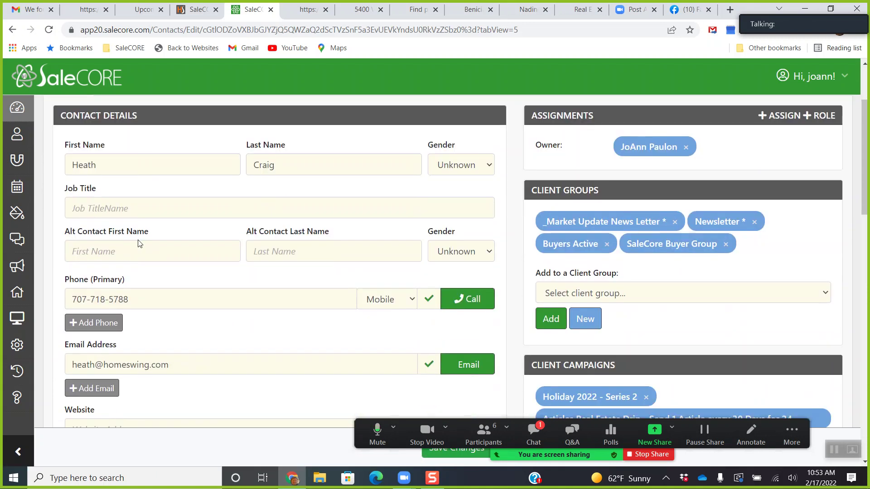
scroll(265, 255, "up", 2)
left_click(129, 201)
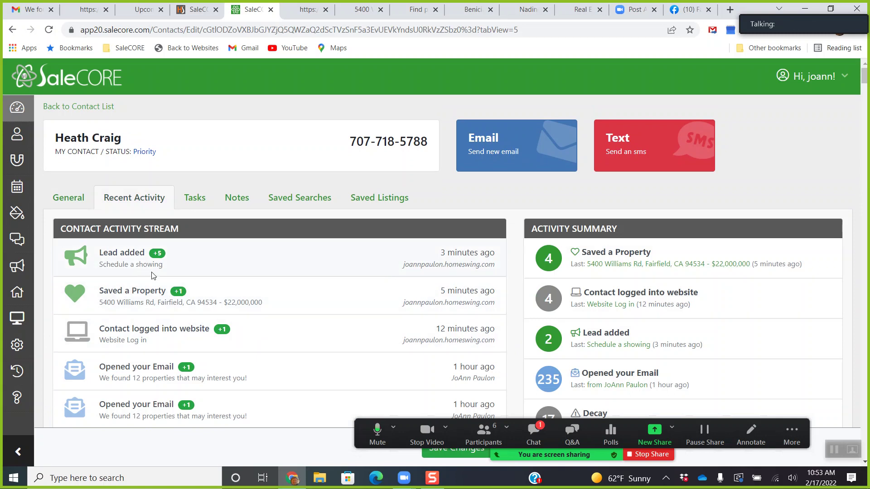
left_click(194, 205)
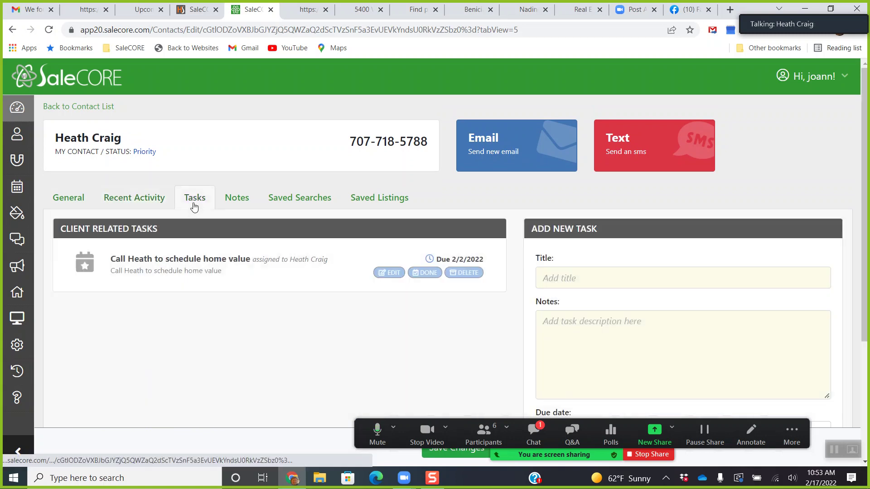
Enter 'Schedule Showing with' plus the contact's first name as the task title and copy it into Notes.
left_click(586, 279)
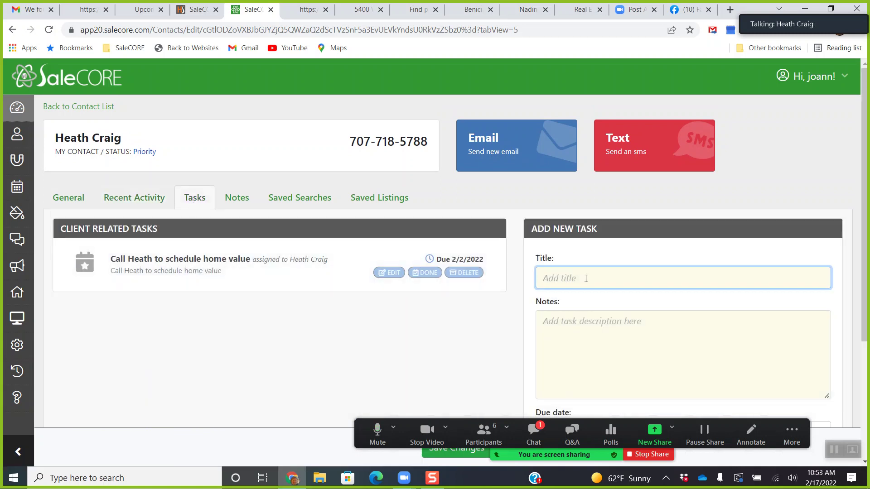
type("Schedule Showing with Heath")
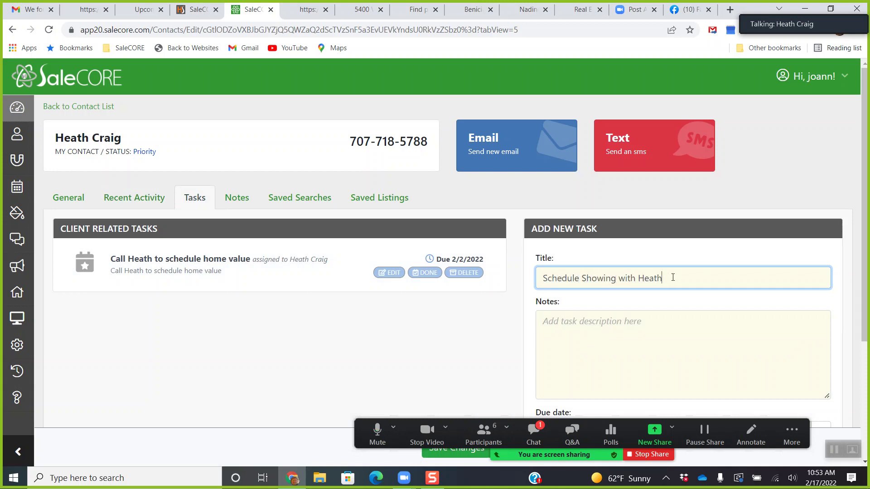
triple_click(673, 279)
right_click(588, 280)
left_click(606, 318)
left_click(600, 313)
right_click(600, 313)
left_click(631, 232)
scroll(630, 258, "down", 3)
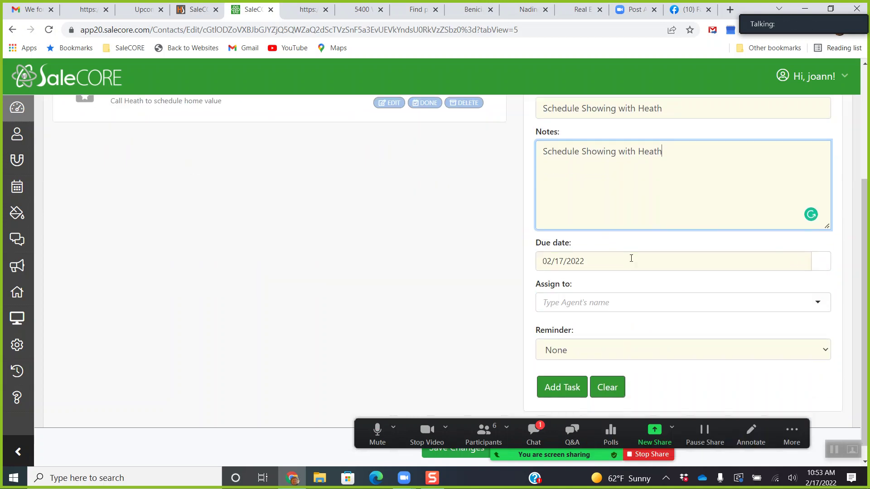
scroll(631, 258, "down", 1)
Set the task due date to February 19 and assign it to the agent.
left_click(821, 247)
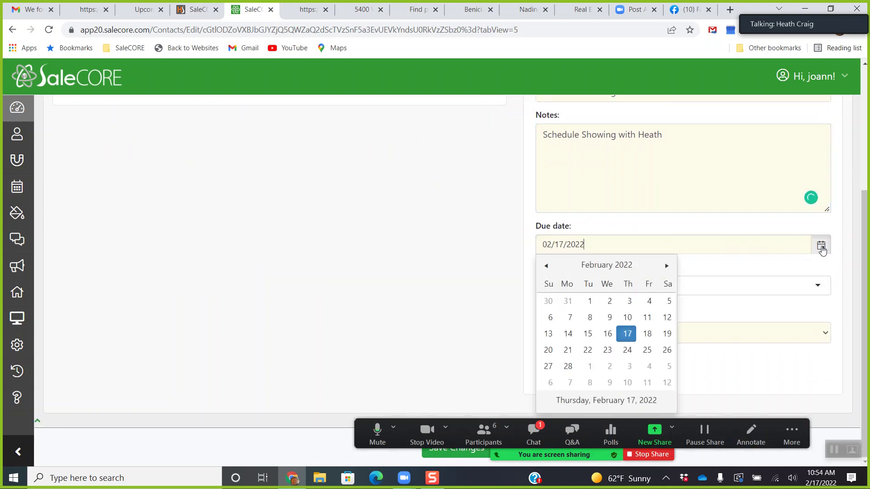
left_click(666, 334)
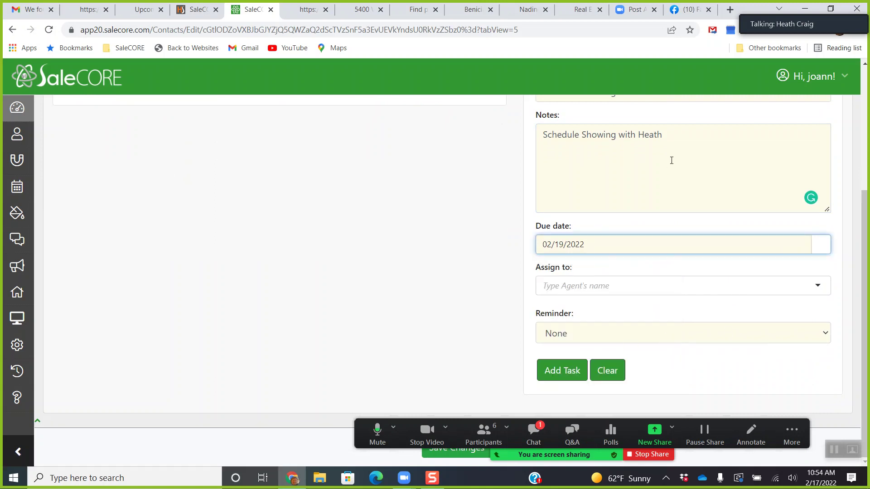
left_click(618, 286)
type("heath")
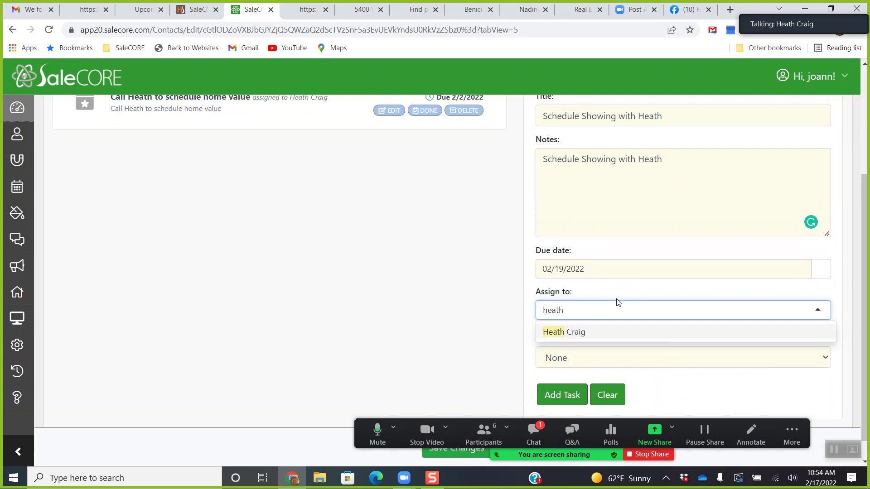
key("BackSpace")
type("joan")
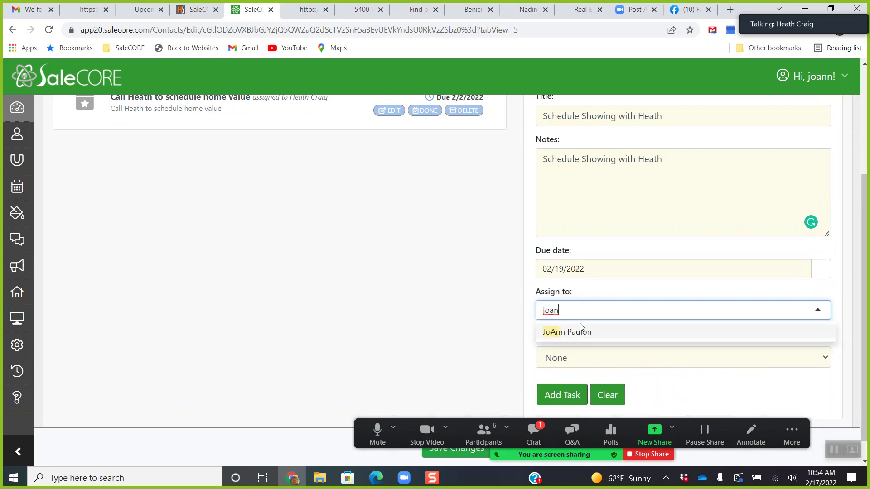
left_click(581, 330)
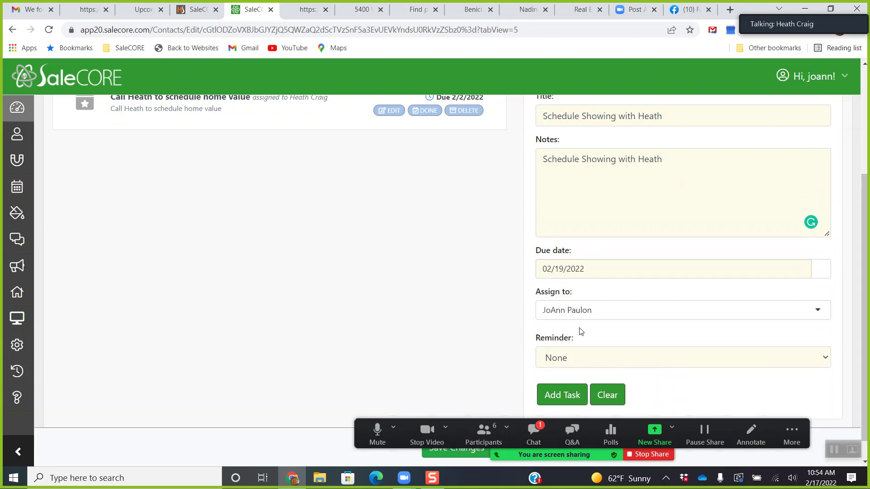
Set a 1-day reminder and add the showing task to the contact.
left_click(572, 356)
key("Down")
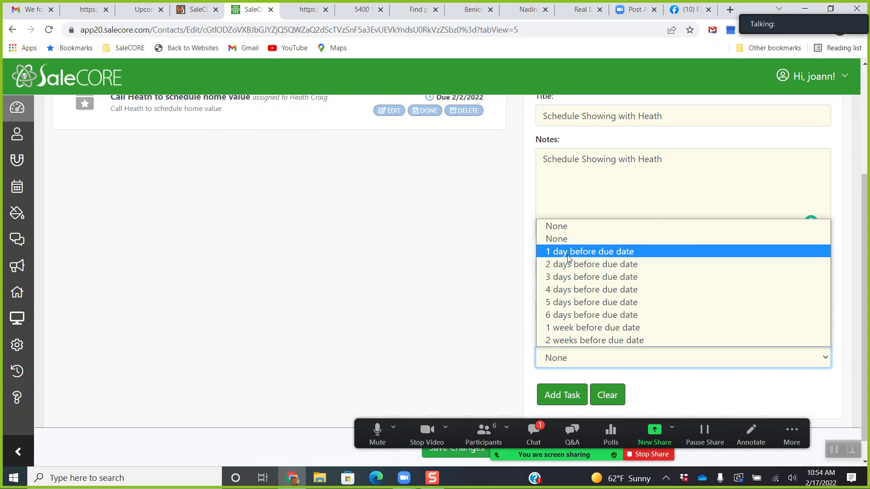
key("Return")
left_click(555, 396)
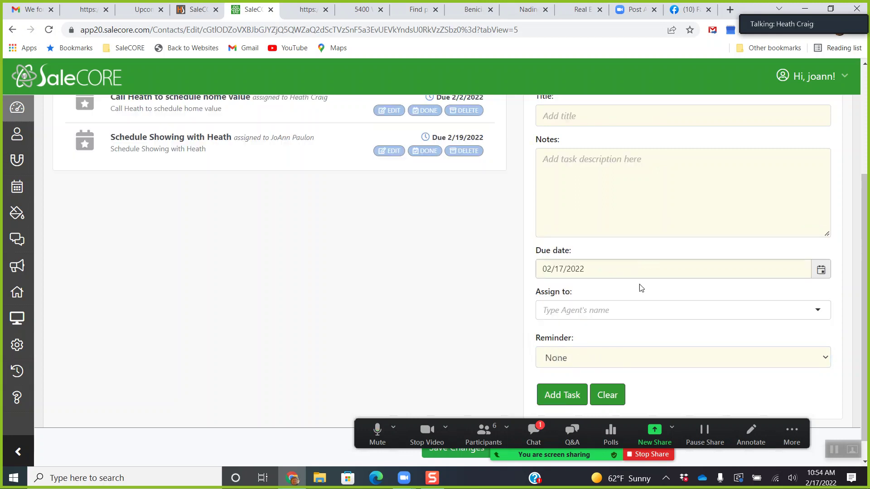
scroll(435, 293, "up", 2)
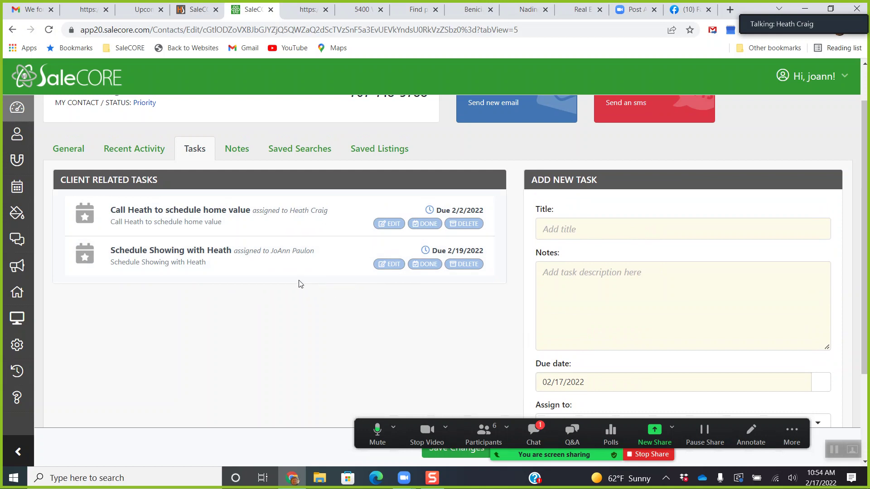
scroll(298, 292, "up", 1)
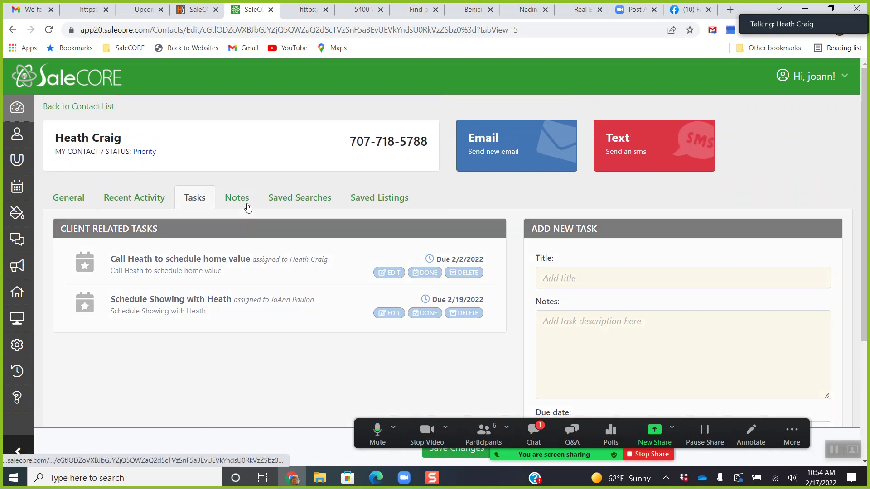
Save a contact note saying they want a home in napa around 2 Million, 4 bed.
left_click(248, 205)
left_click(582, 340)
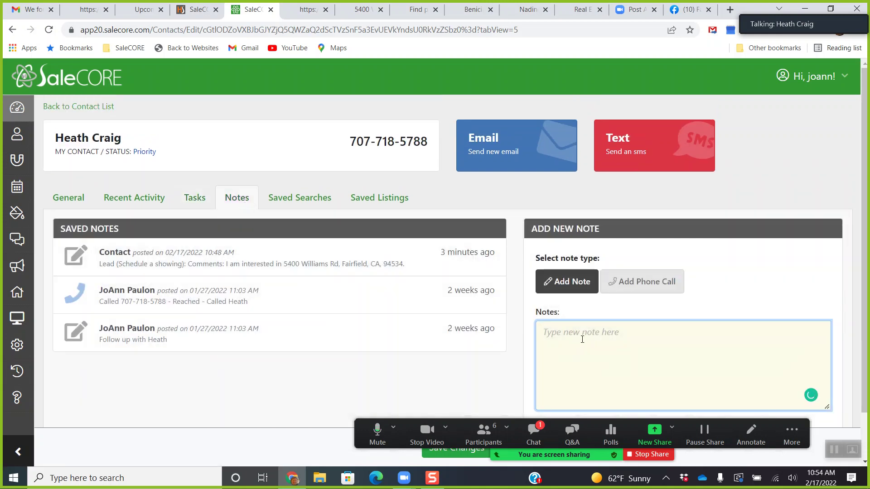
type("Heath is looking for a home ")
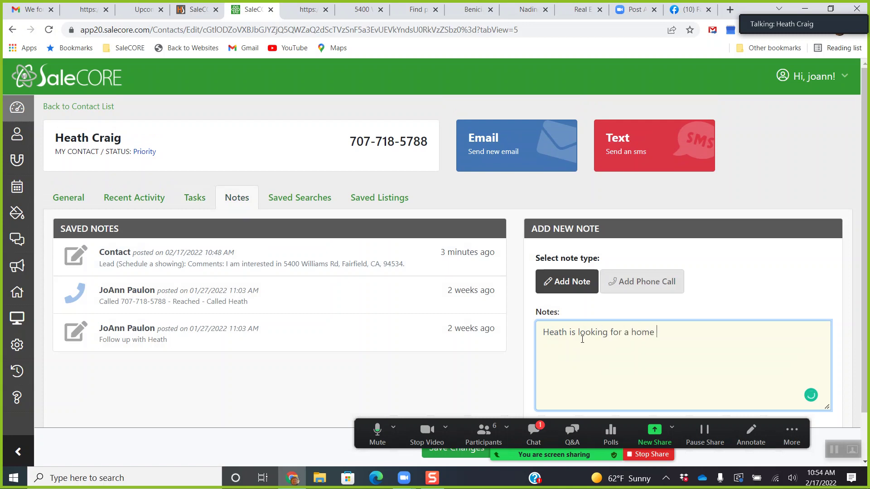
type("in napa around 2 Million")
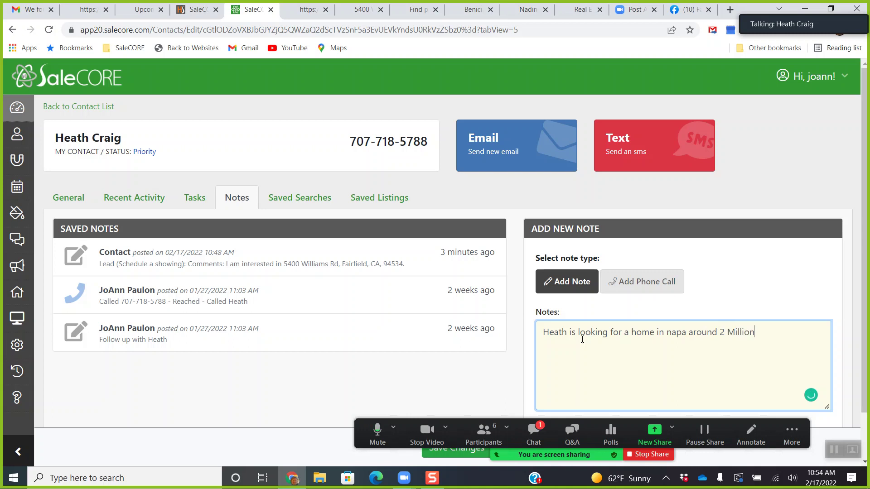
type(" plus 4 bed")
scroll(577, 329, "down", 1)
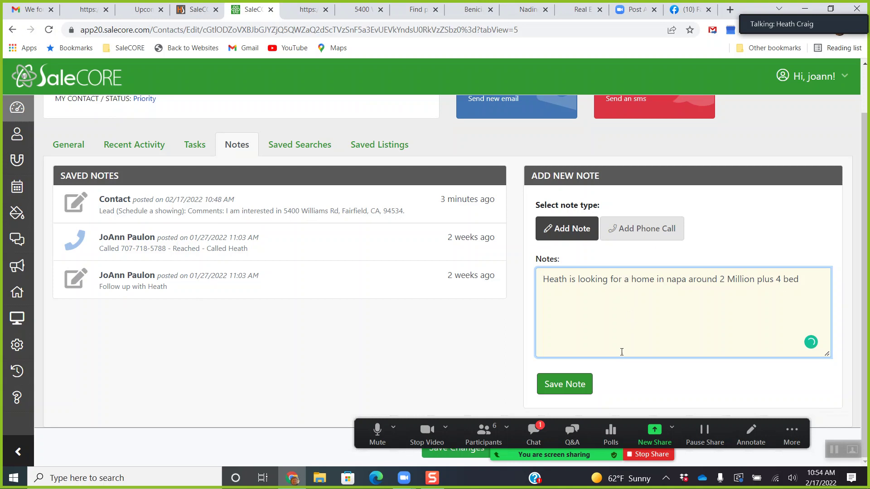
left_click(566, 387)
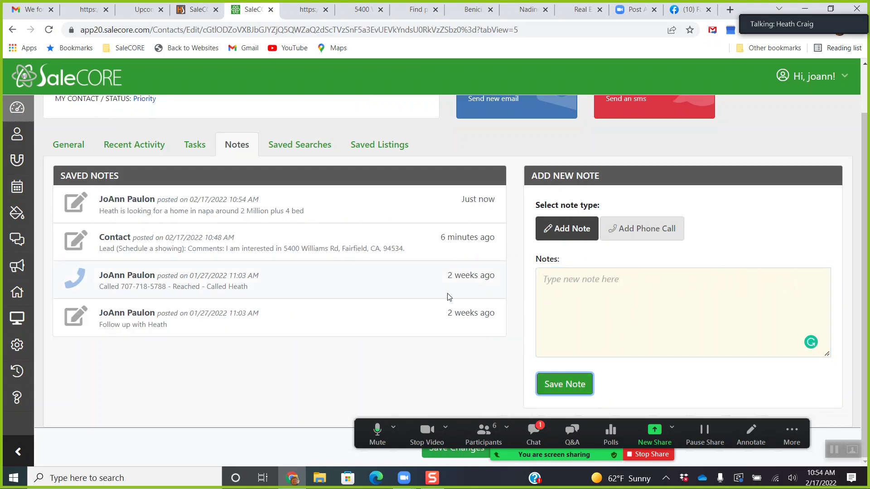
scroll(449, 295, "up", 1)
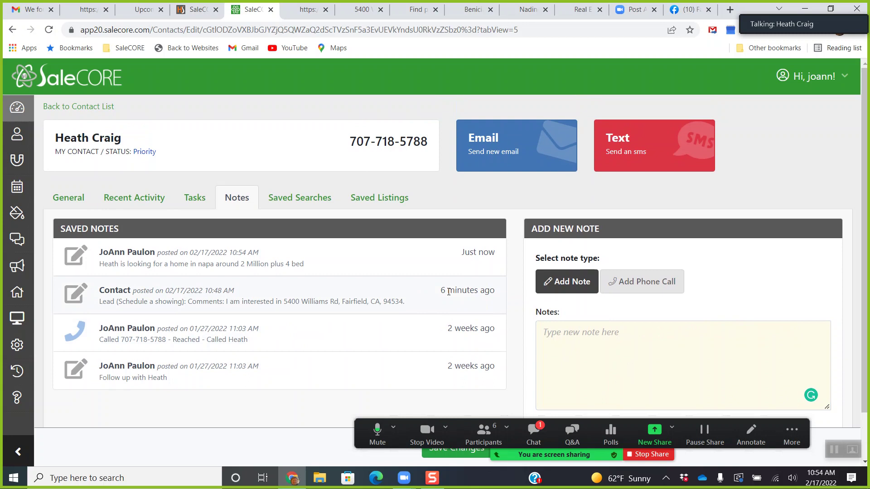
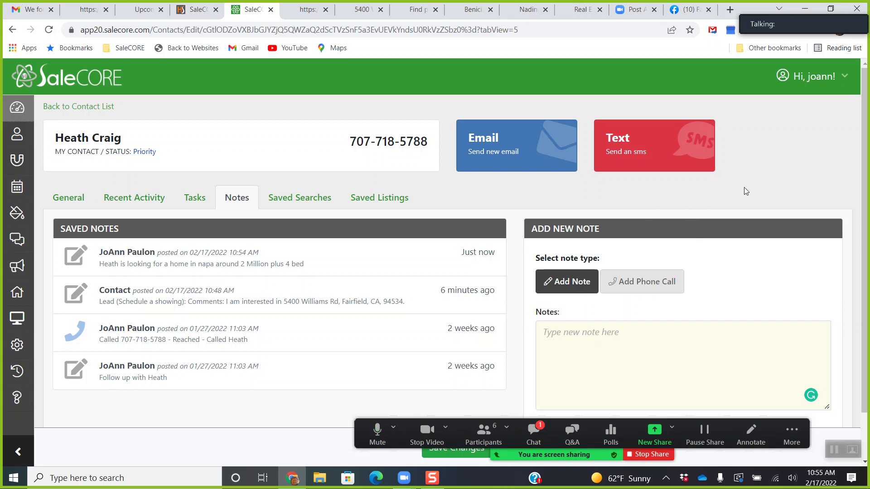
Show the contact's saved searches and review the daily and weekly Fairfield Investment Homes alerts.
left_click(299, 204)
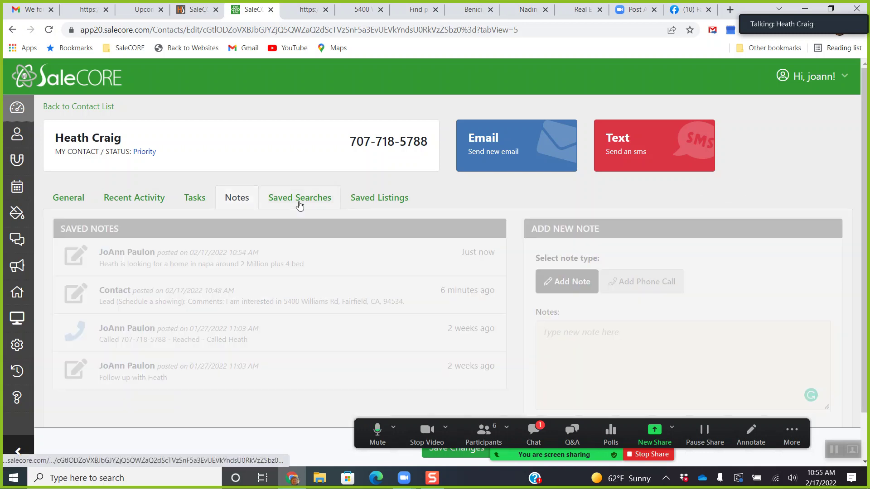
scroll(297, 239, "down", 3)
scroll(297, 239, "up", 1)
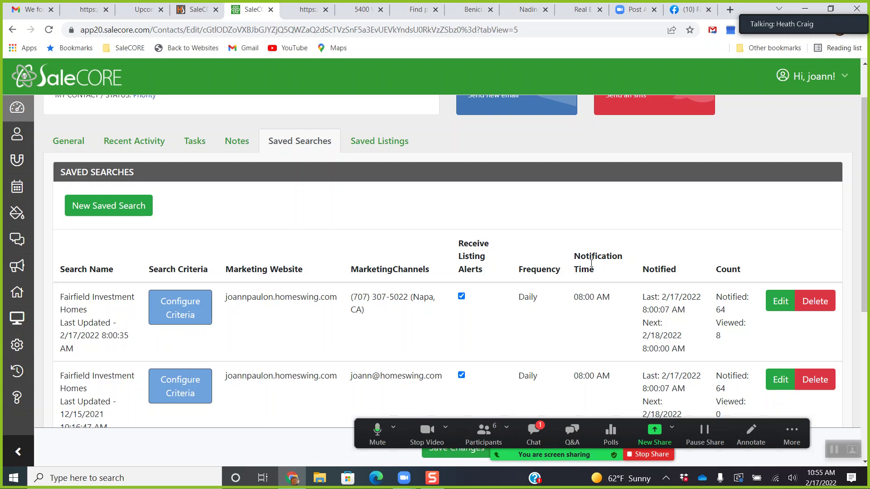
scroll(591, 263, "up", 1)
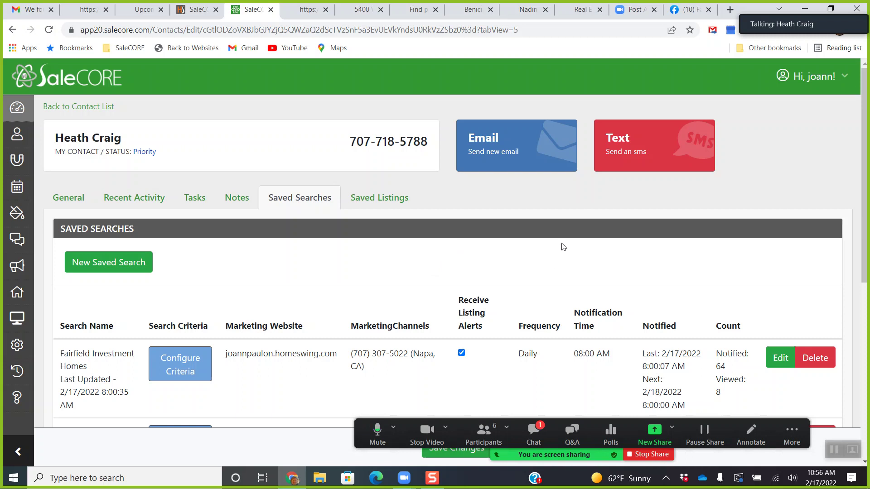
scroll(564, 249, "down", 3)
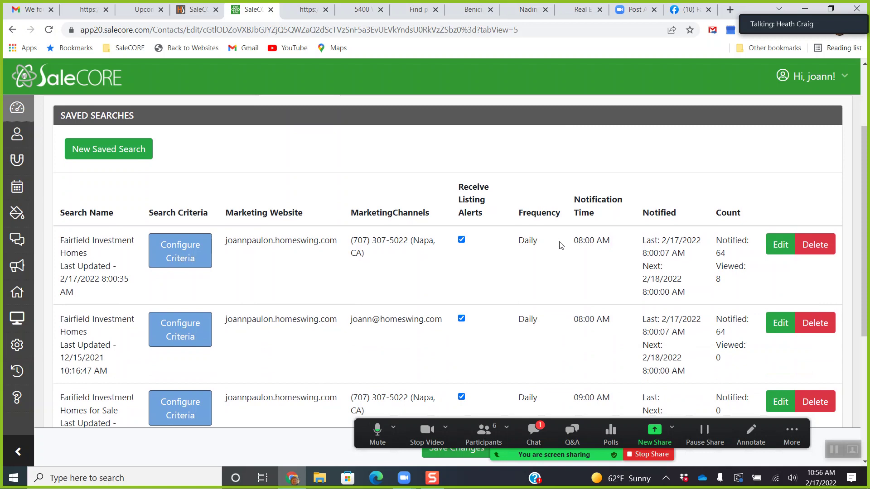
scroll(565, 246, "down", 1)
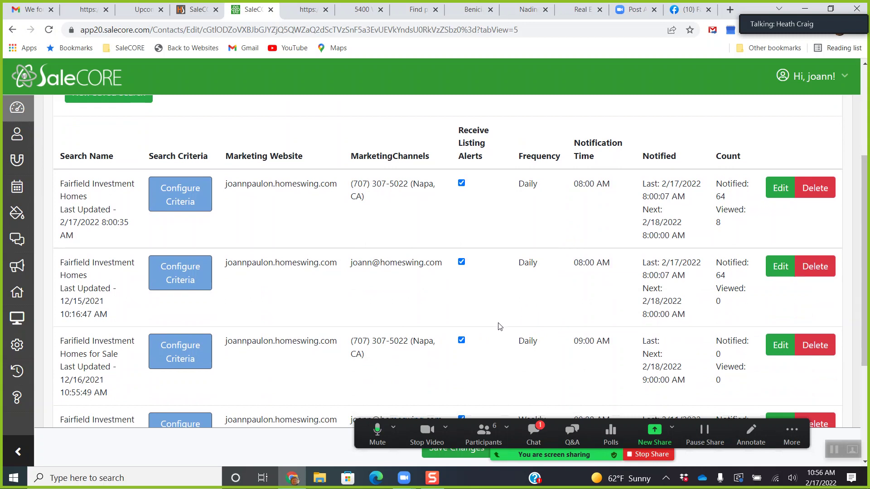
scroll(497, 314, "down", 1)
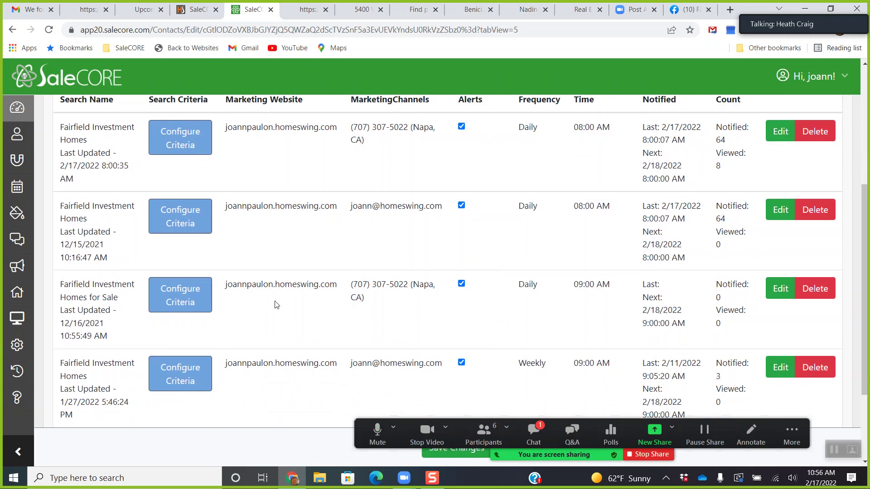
scroll(477, 265, "up", 3)
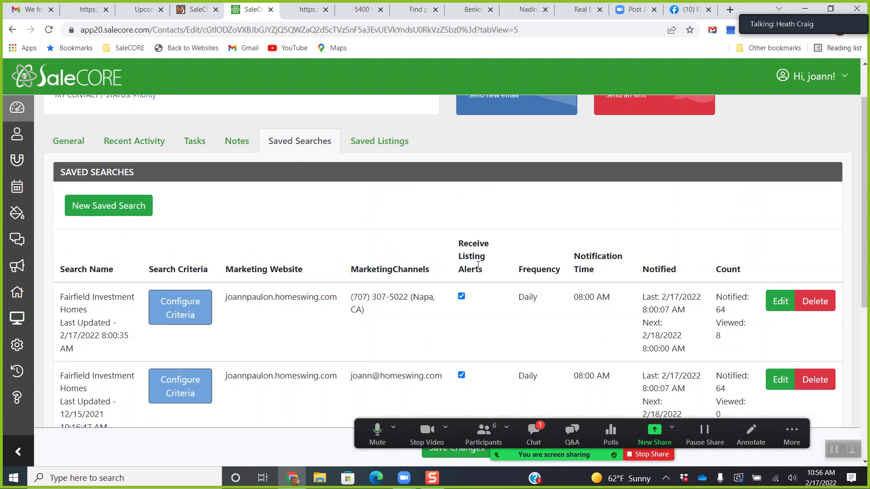
scroll(478, 265, "up", 1)
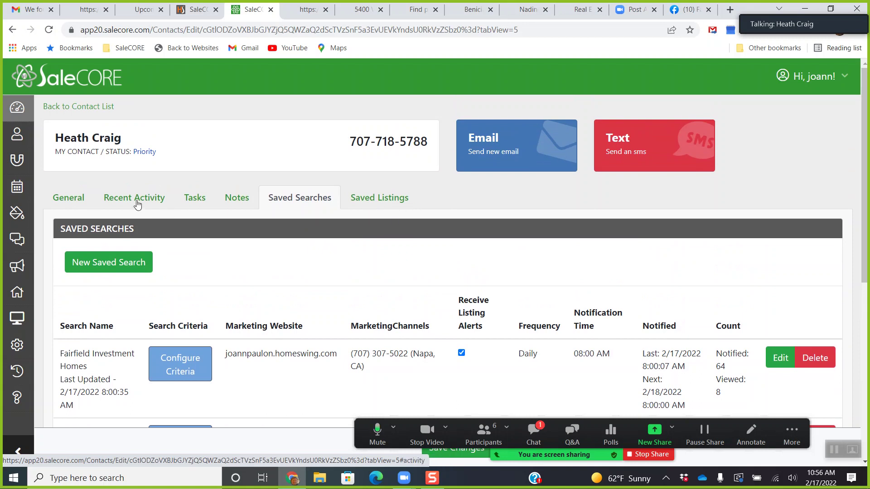
On the contact's General tab, create a new client group named 'Hot Leads Group'.
left_click(63, 201)
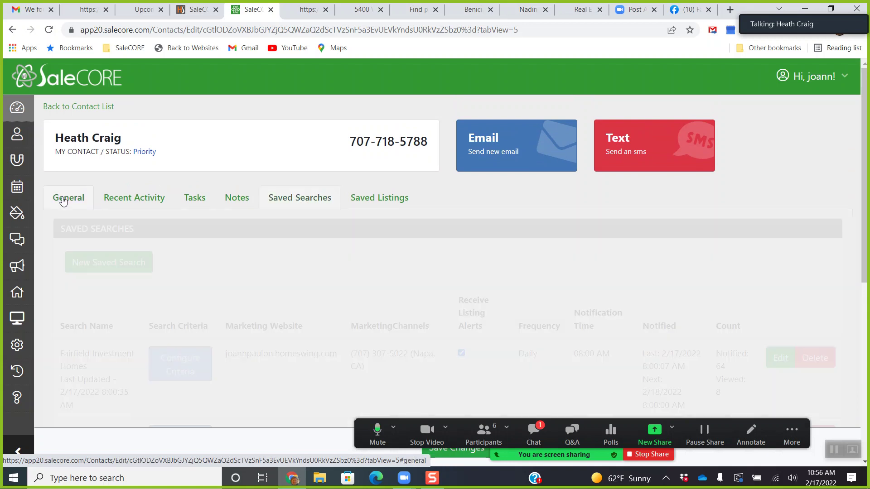
scroll(362, 243, "down", 1)
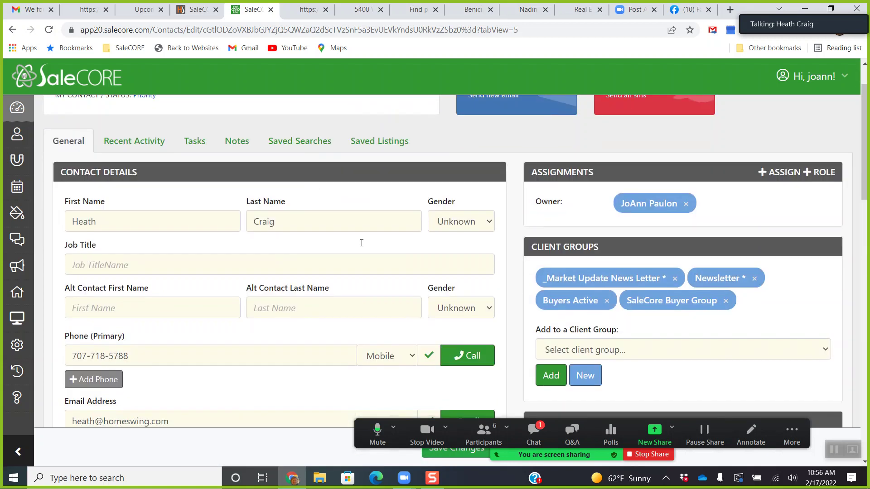
left_click(592, 351)
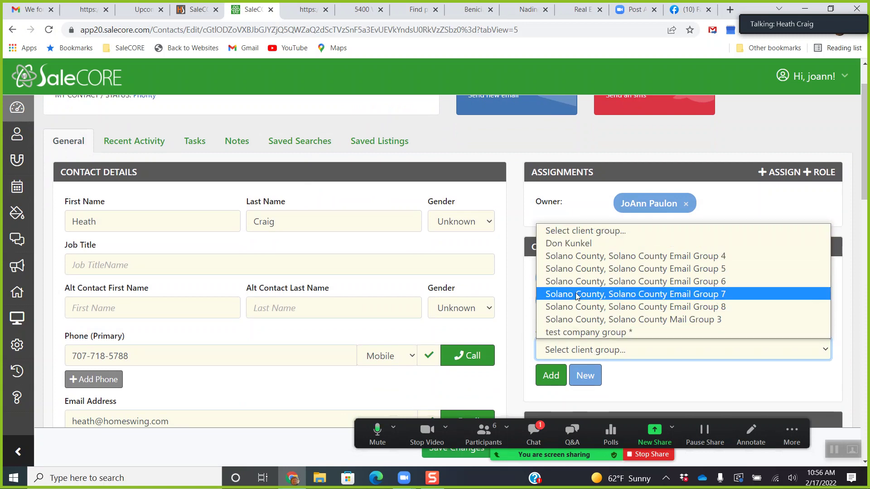
left_click(691, 383)
scroll(675, 385, "down", 1)
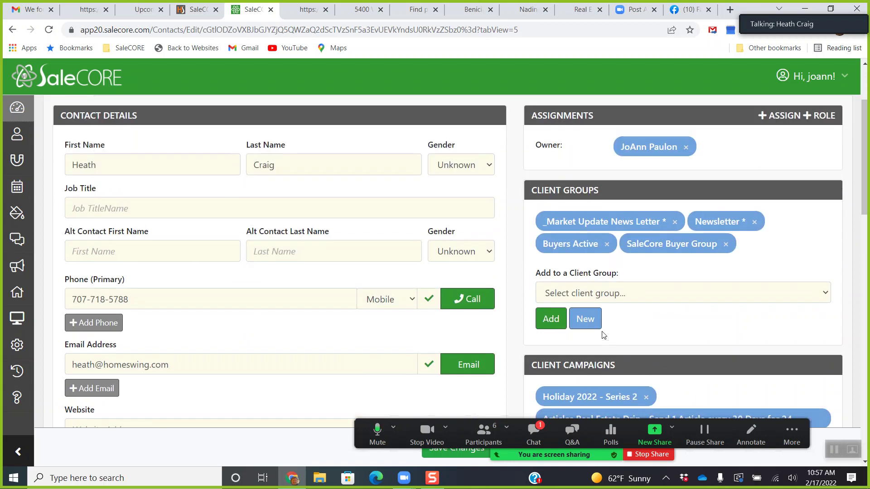
left_click(586, 325)
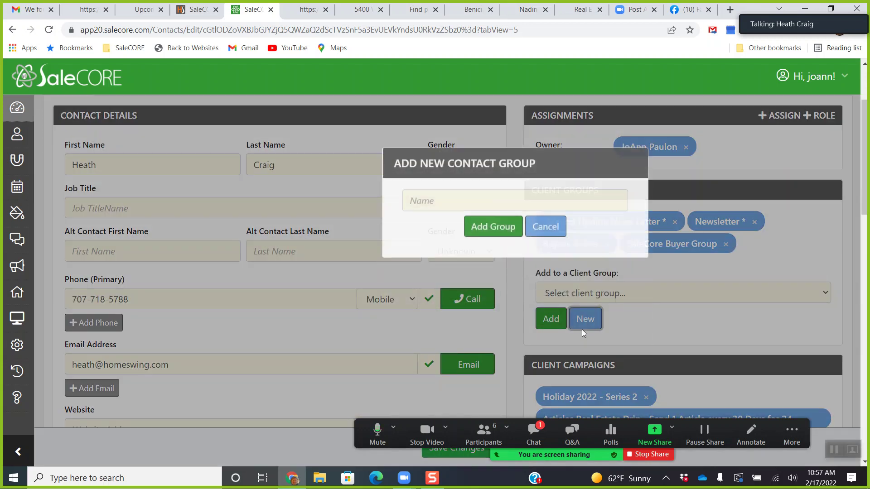
left_click(438, 189)
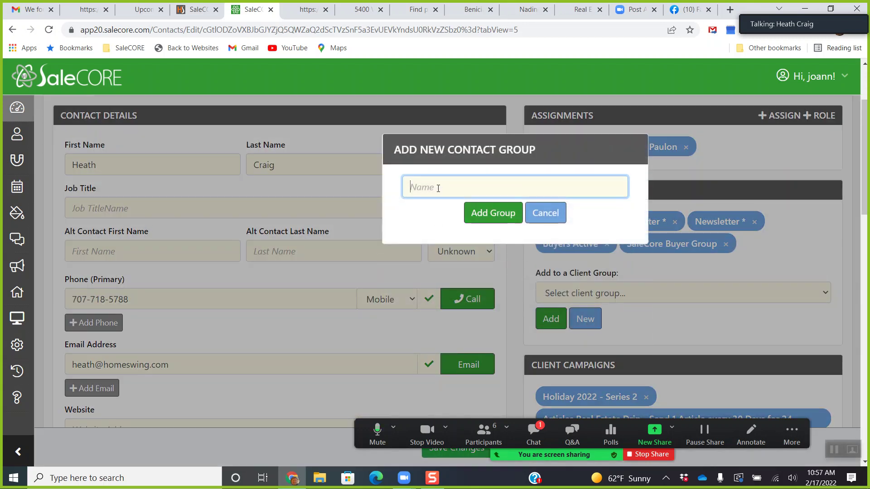
type("Hot Leads Group")
left_click(490, 213)
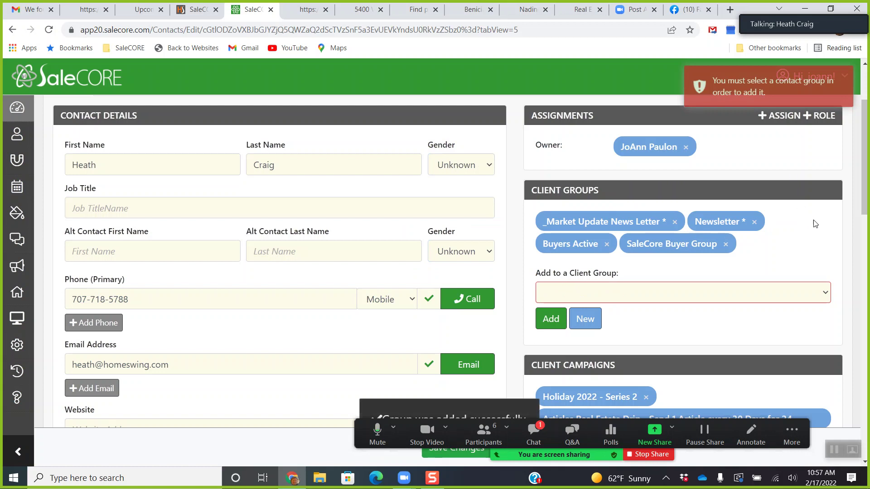
Add the contact to the Hot Leads Group client group.
left_click(738, 284)
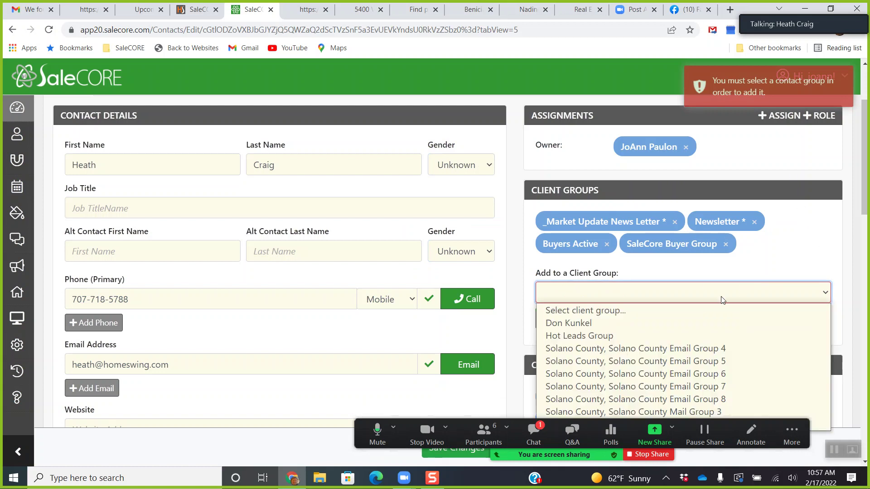
left_click(686, 335)
left_click(550, 319)
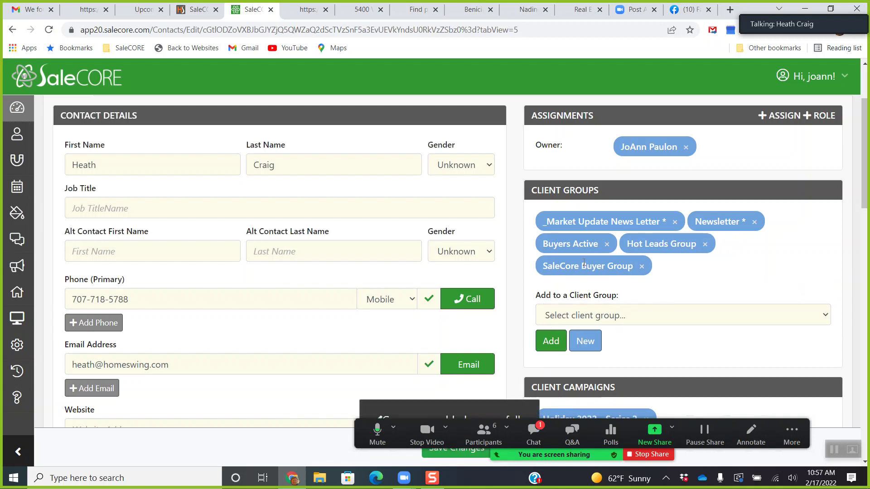
scroll(589, 254, "up", 3)
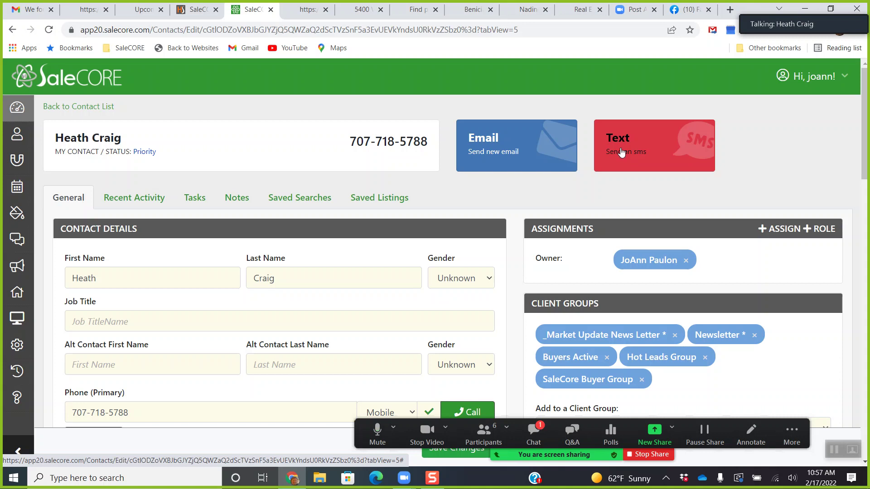
Open the contact's text conversation and review the past Fairfield Investment Homes listing-alert messages.
left_click(622, 151)
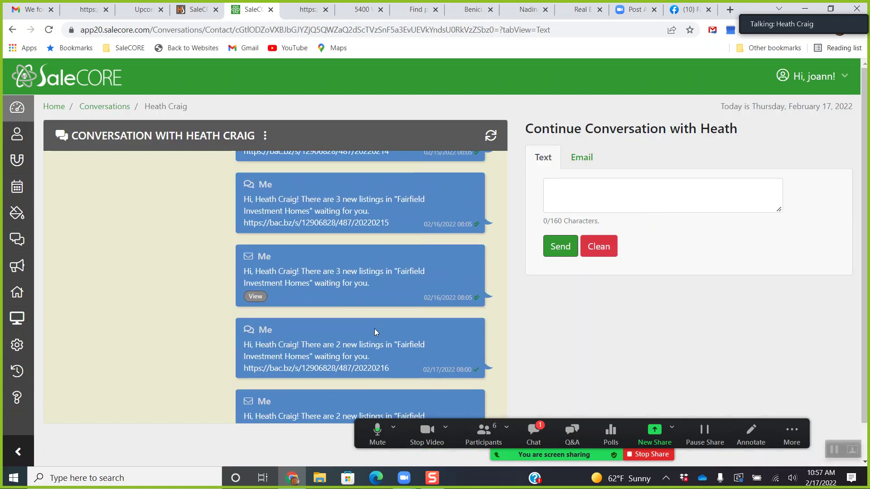
scroll(371, 335, "up", 3)
scroll(373, 333, "down", 5)
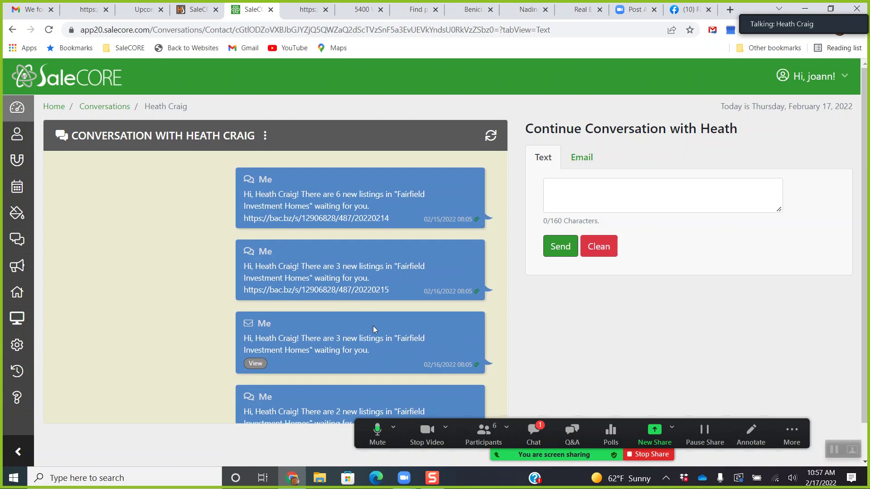
scroll(371, 326, "up", 5)
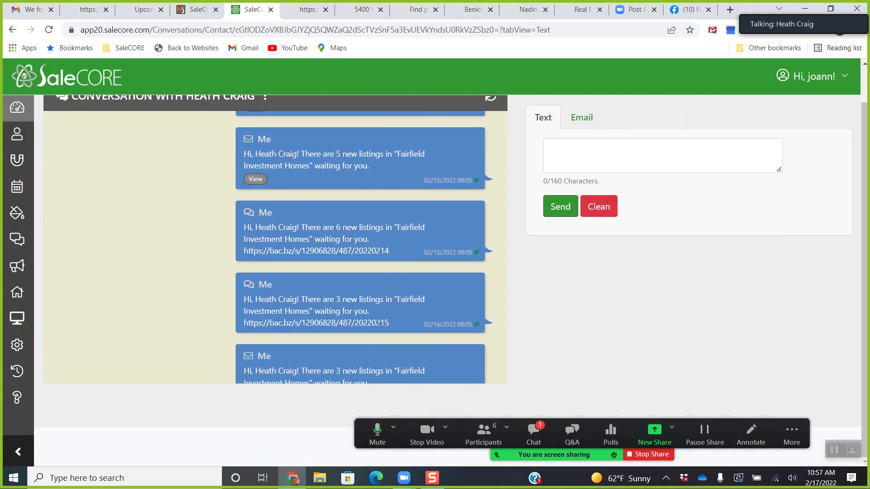
scroll(455, 292, "up", 2)
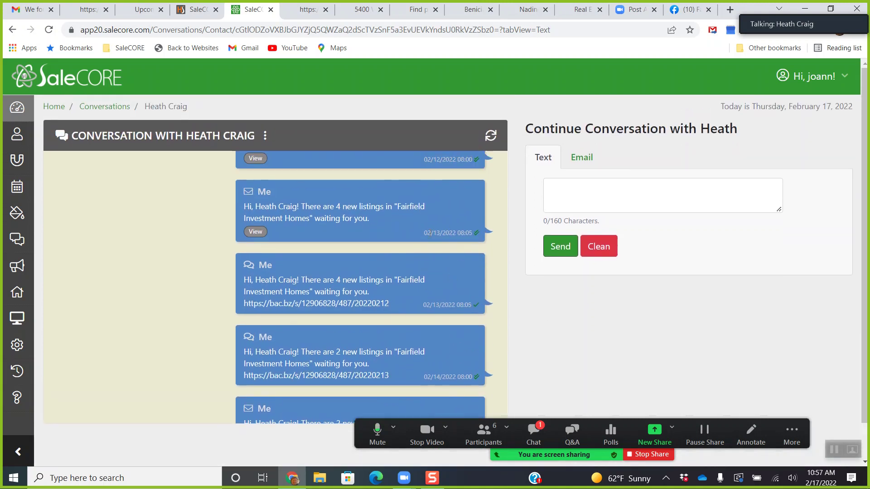
left_click(311, 12)
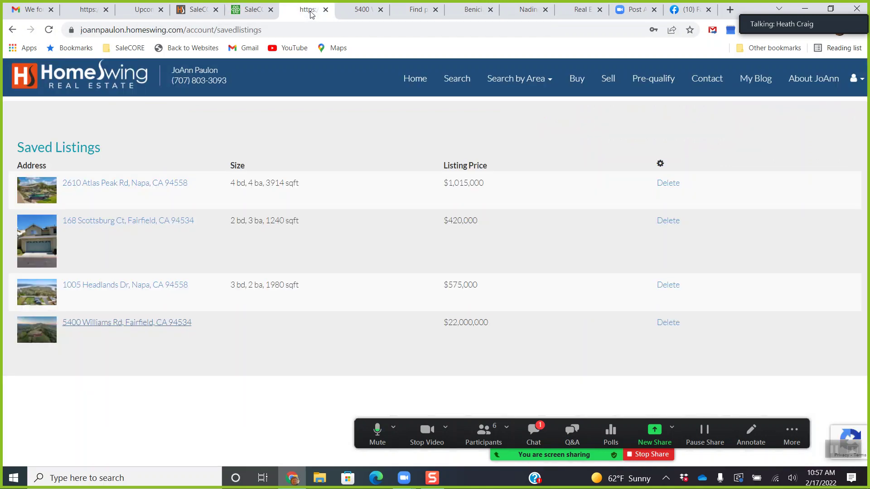
left_click(132, 323)
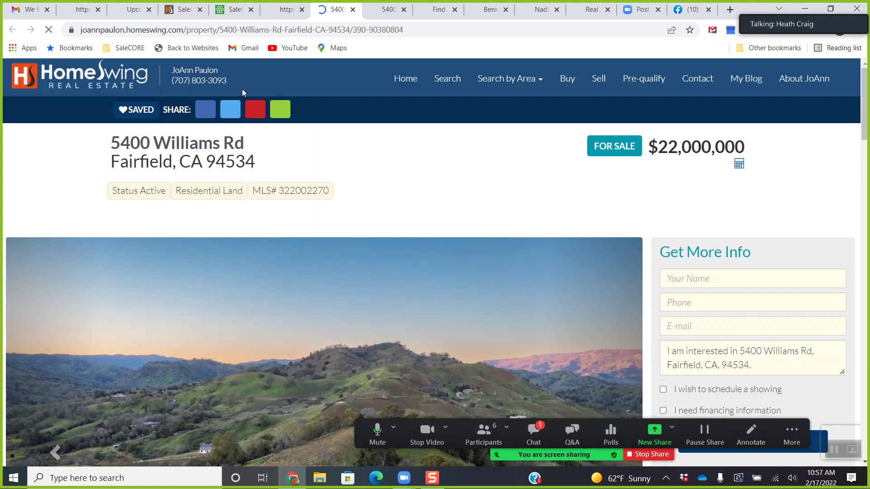
left_click(384, 28)
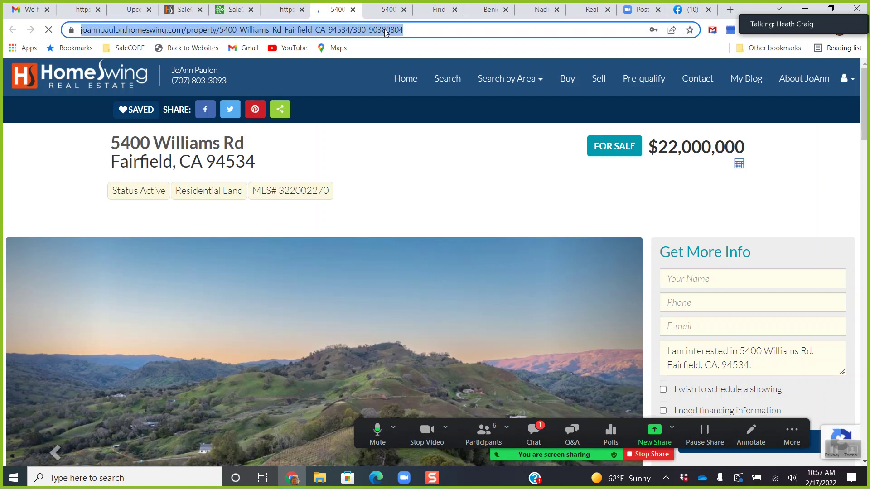
right_click(384, 29)
left_click(413, 109)
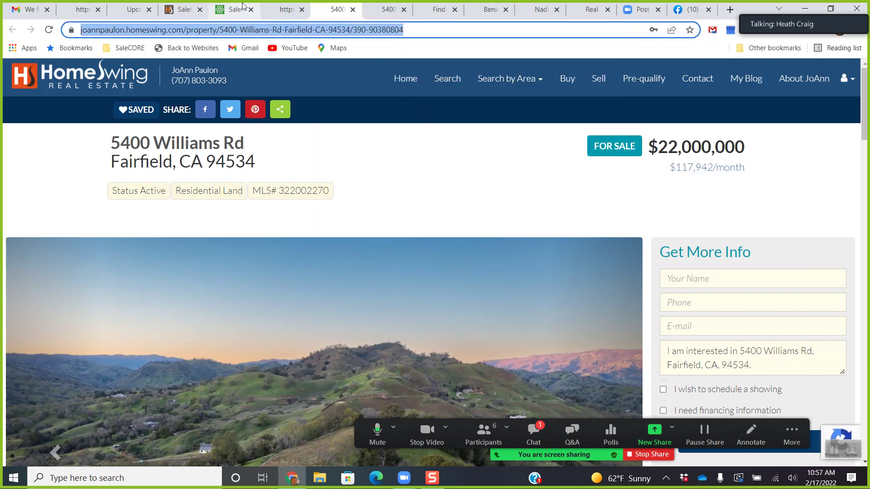
left_click(247, 15)
right_click(603, 188)
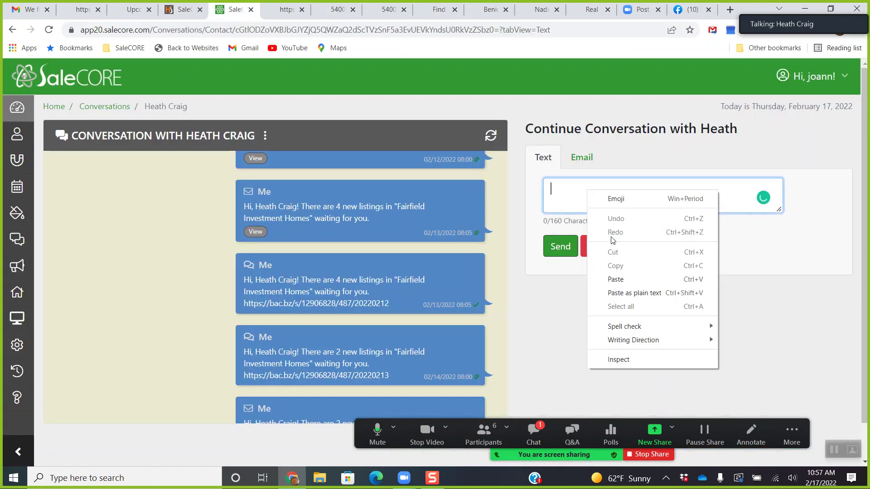
left_click(620, 277)
left_click(561, 252)
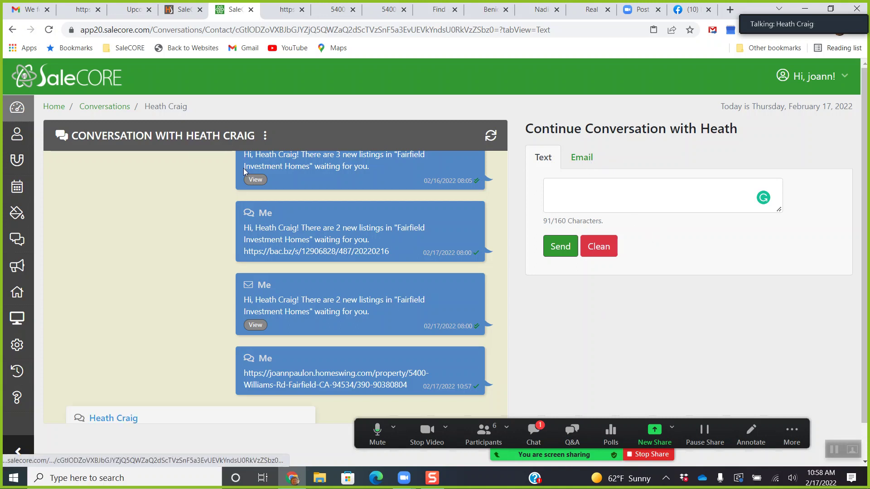
scroll(219, 257, "down", 2)
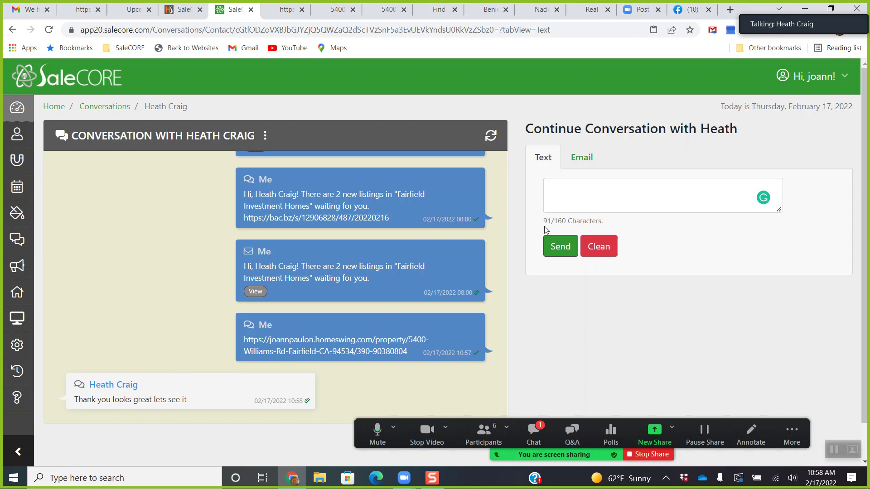
left_click(17, 245)
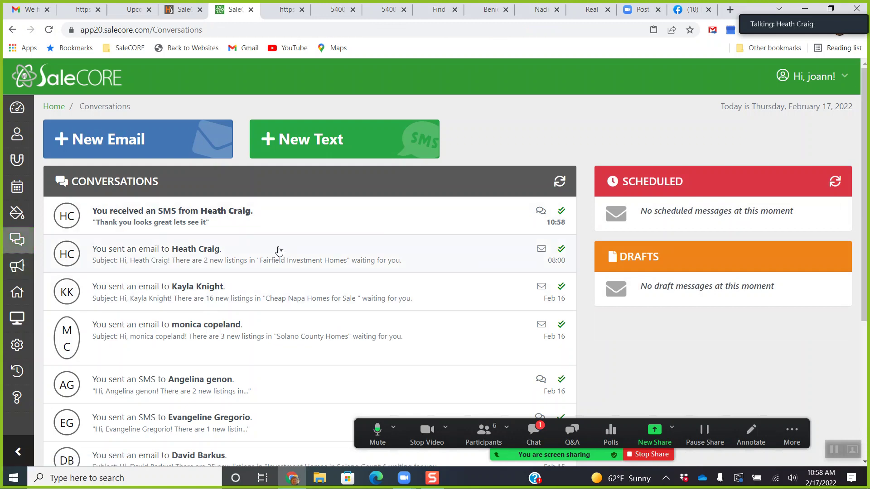
From the contact's latest text conversation, open his record showing the Recent Activity tab.
scroll(254, 353, "down", 1)
scroll(254, 356, "down", 2)
scroll(253, 358, "up", 3)
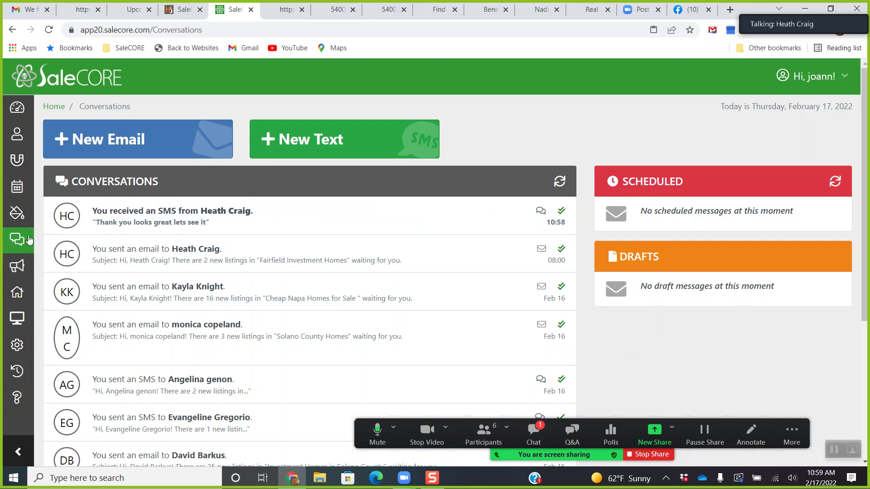
left_click(284, 224)
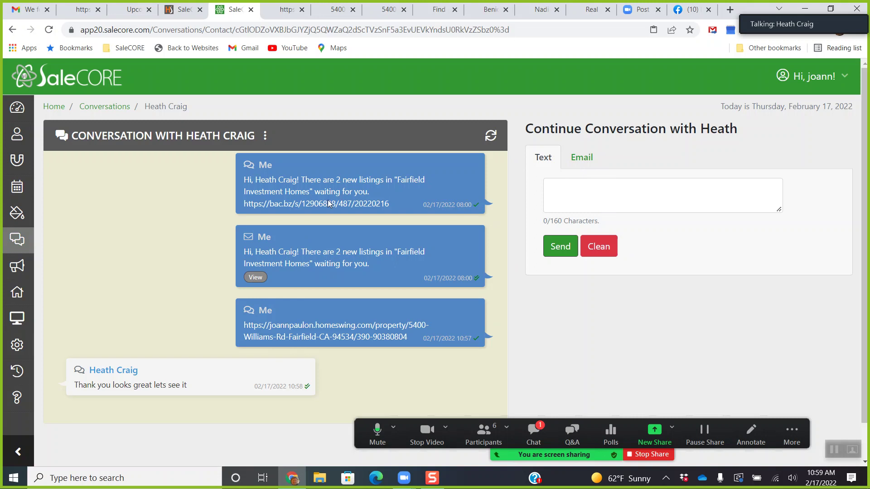
left_click(228, 138)
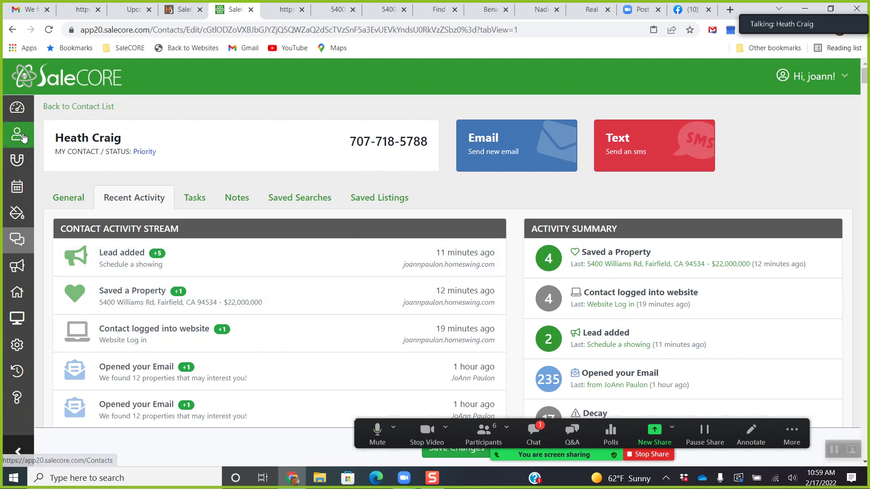
Go to the SaleCORE dashboard, then to HomeSwing's Saved Listings page with four properties.
left_click(22, 112)
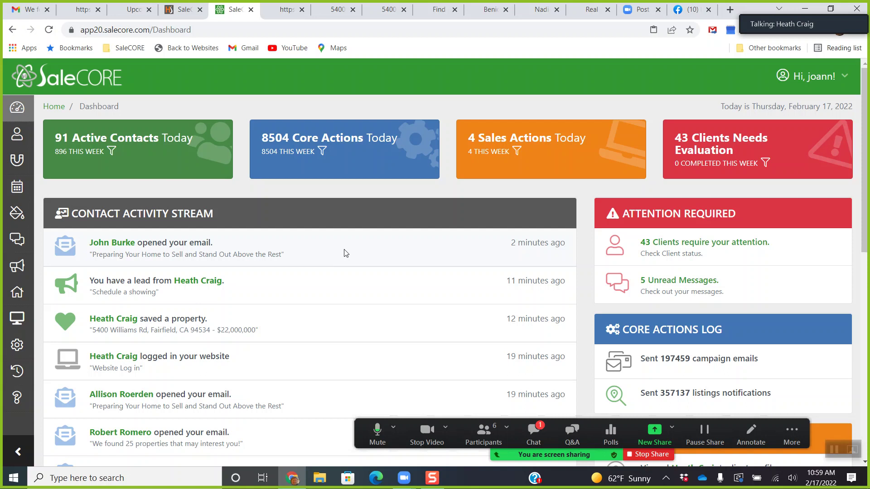
left_click(285, 12)
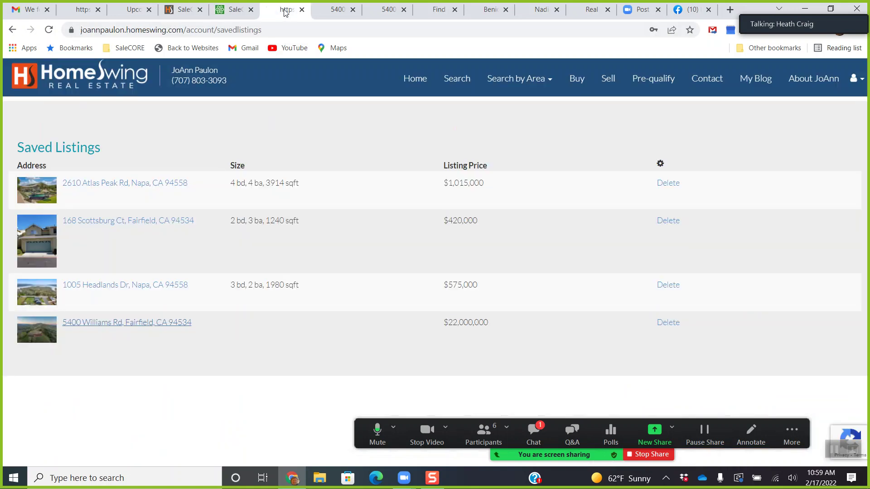
Browse the HomeSwing My Blog list and read the Annual Mortgage Checkup article.
left_click(94, 86)
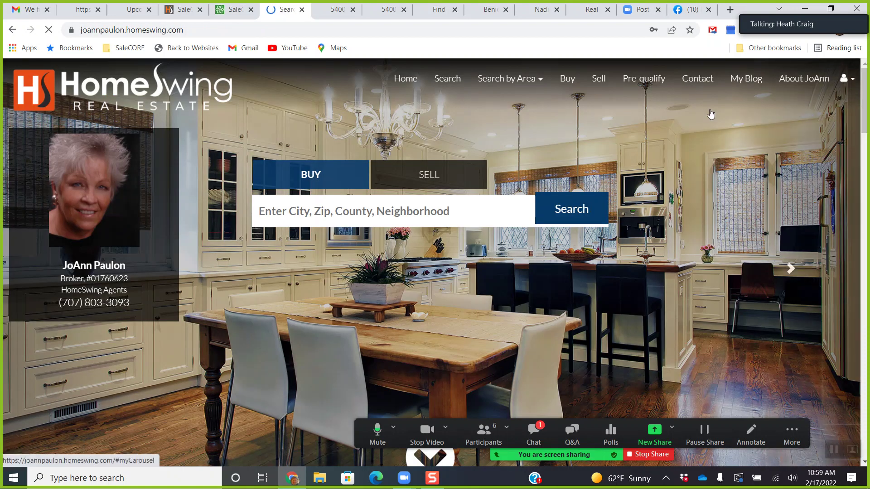
left_click(746, 81)
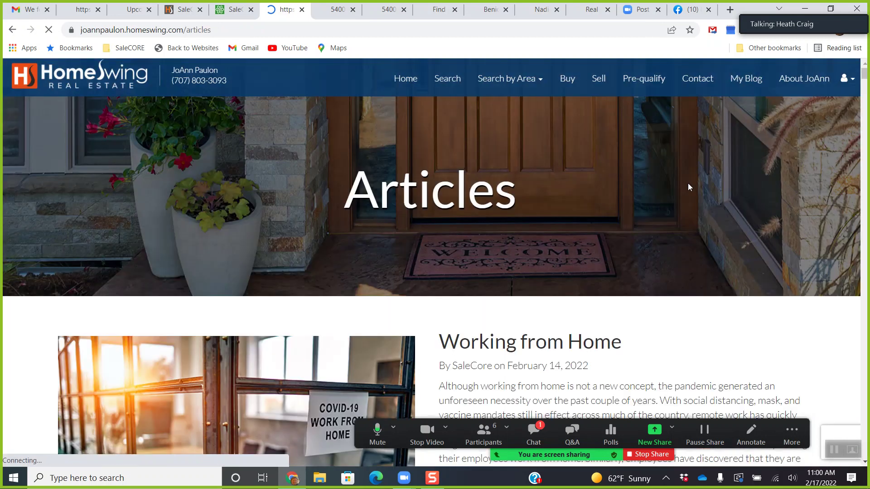
scroll(689, 192, "down", 8)
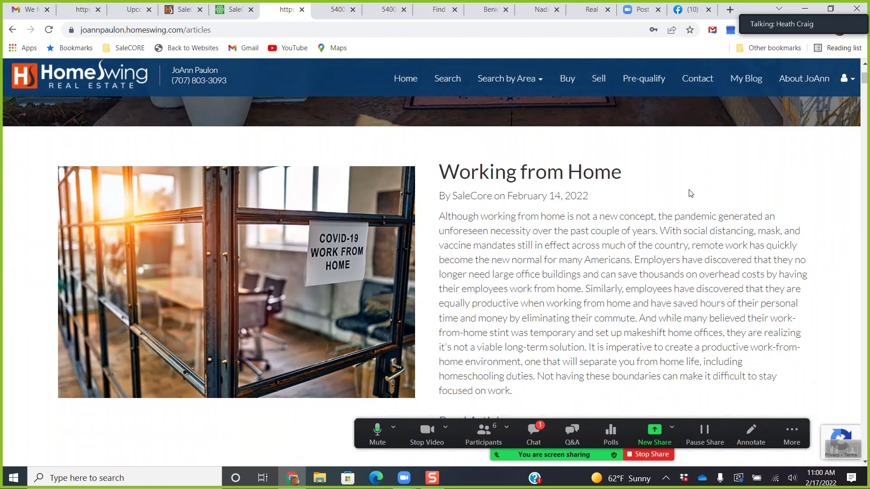
scroll(691, 193, "down", 8)
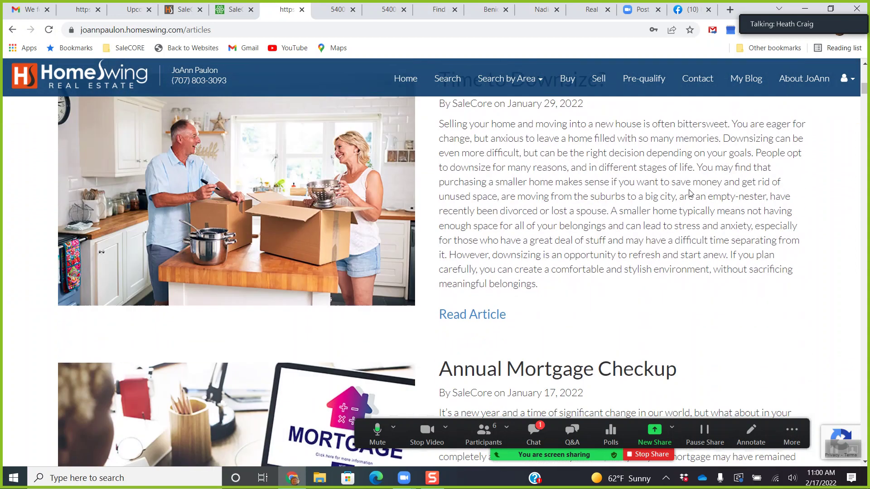
scroll(690, 193, "down", 1)
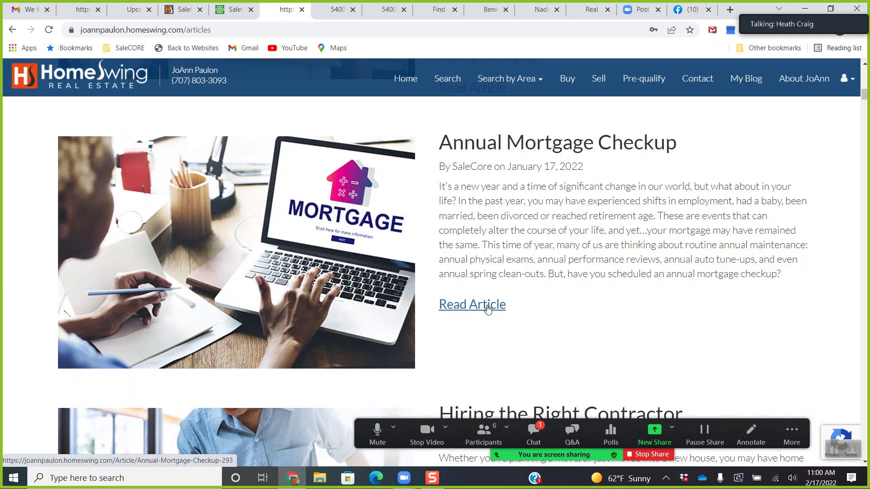
left_click(487, 308)
scroll(674, 226, "down", 8)
scroll(667, 258, "down", 2)
scroll(666, 258, "up", 10)
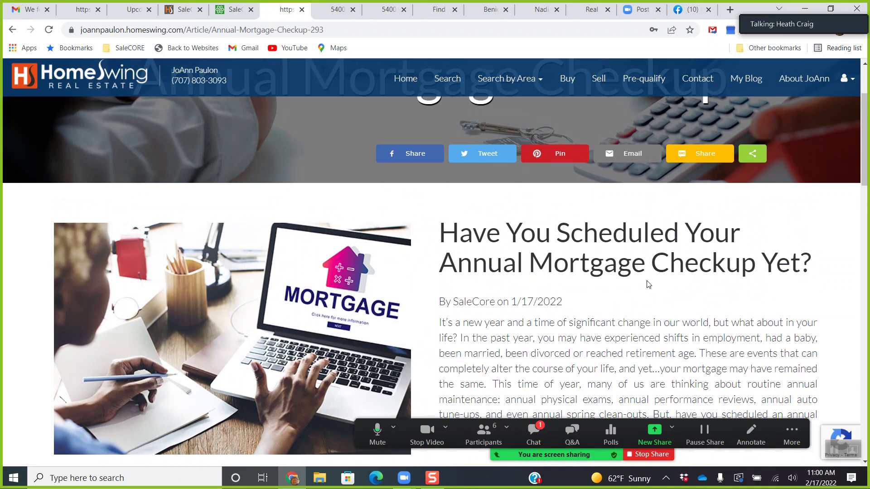
scroll(649, 284, "down", 1)
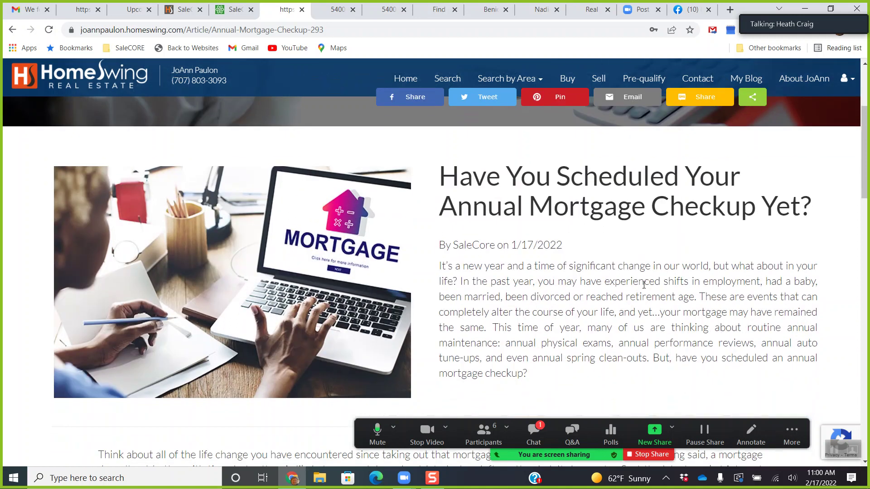
scroll(647, 281, "down", 4)
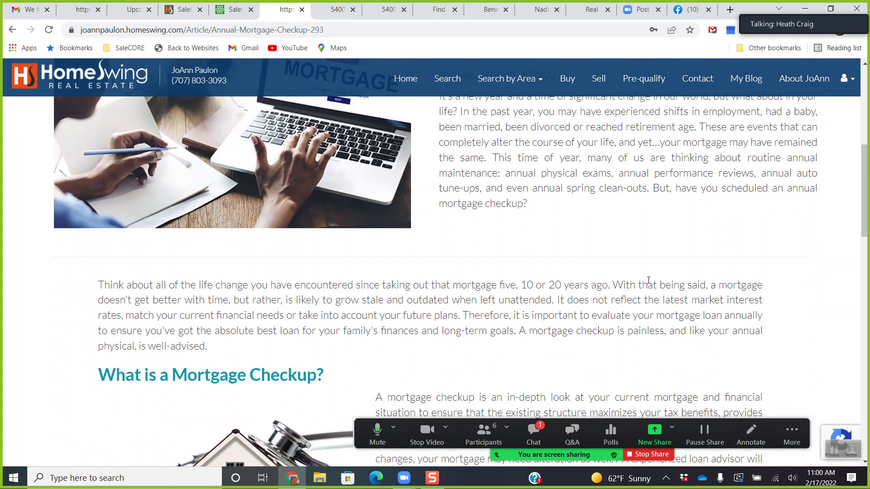
scroll(648, 278, "down", 4)
scroll(648, 278, "up", 10)
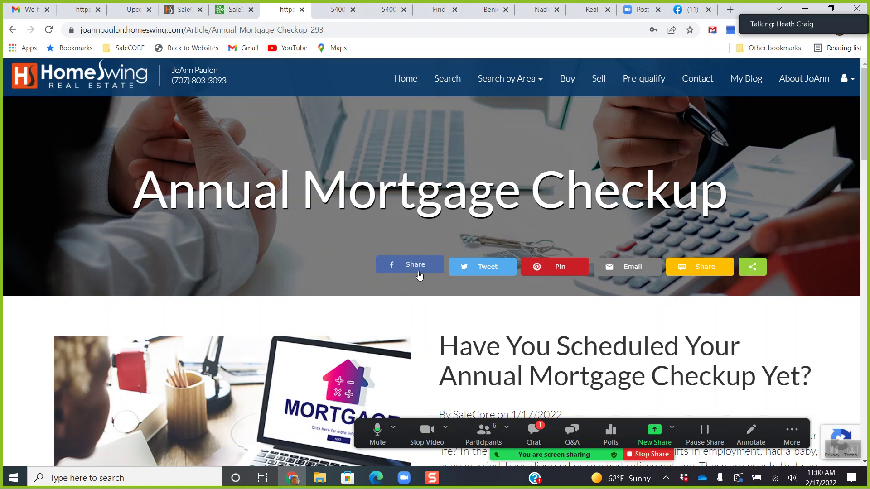
Return to My Blog and open the 'Time to Downsize?' article.
left_click(743, 79)
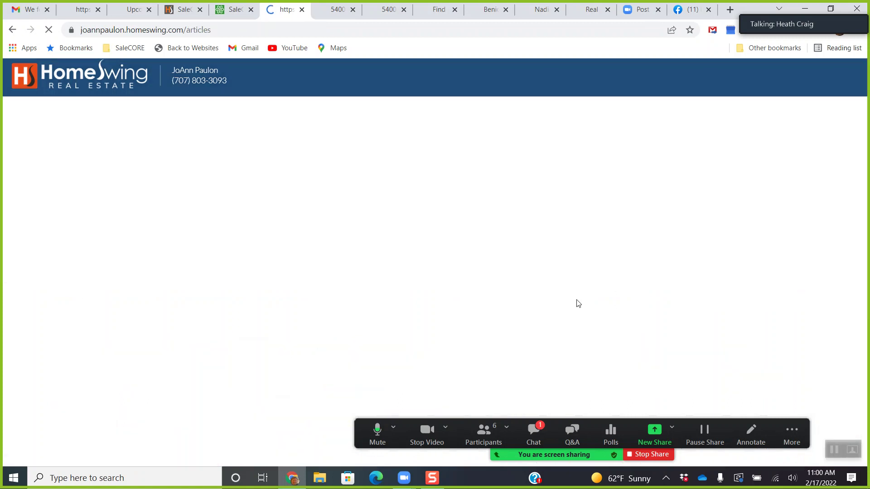
scroll(578, 257, "down", 8)
scroll(578, 257, "down", 3)
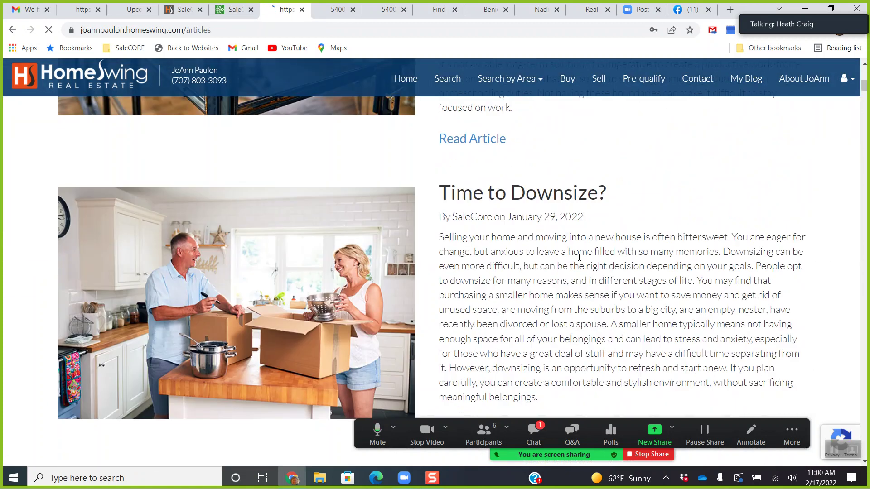
left_click(479, 374)
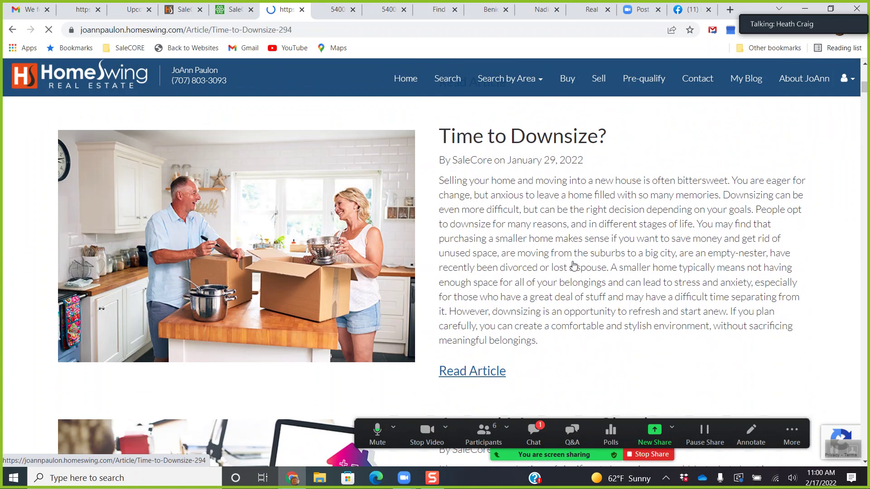
scroll(561, 267, "down", 1)
scroll(521, 263, "down", 1)
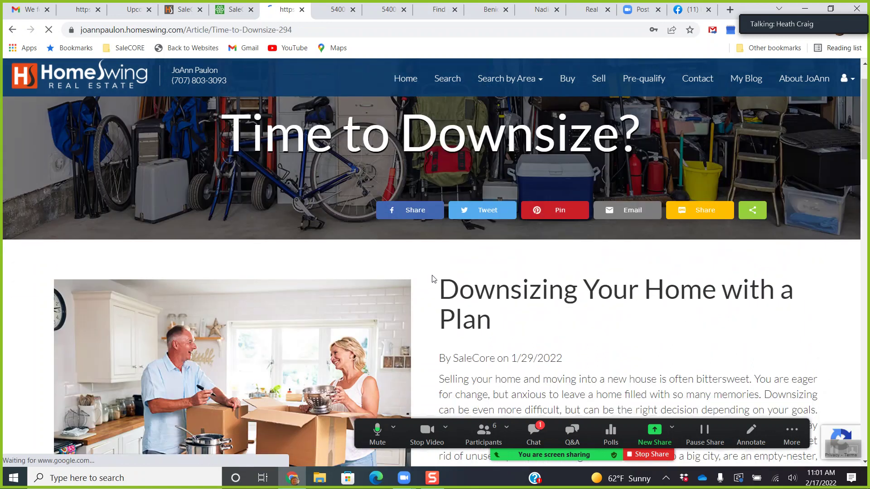
Share the 'Time to Downsize?' article to the Facebook News Feed with caption 'Time to Downsize'.
left_click(412, 212)
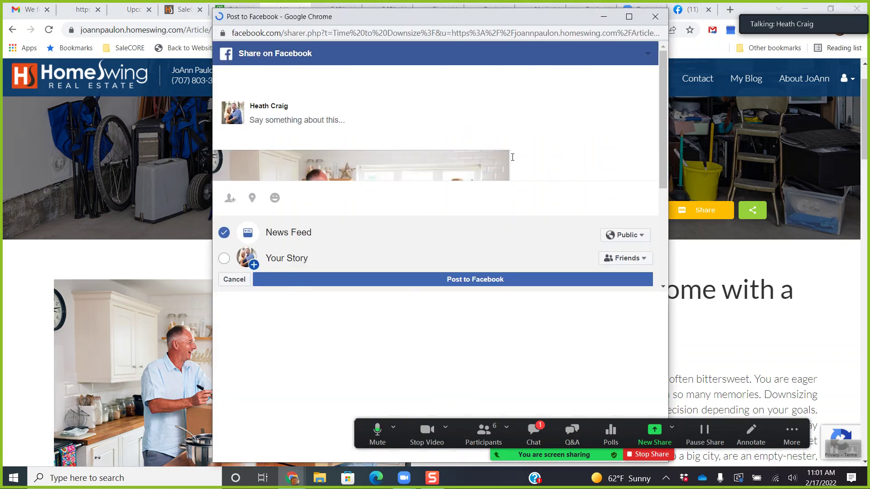
left_click_drag(499, 21, 353, 38)
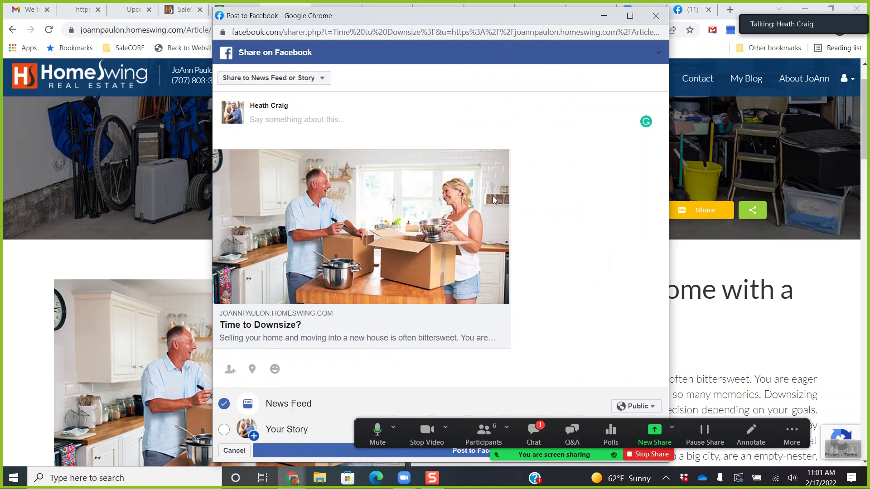
type("Time ")
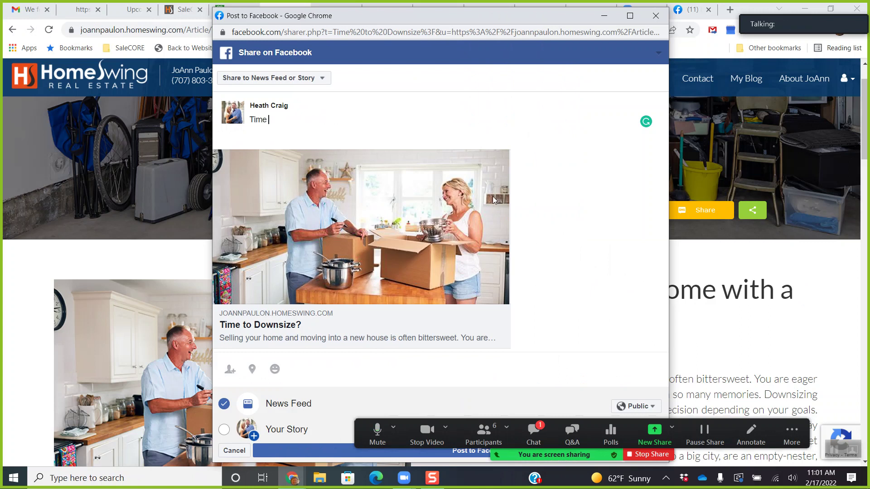
type("to Downsize")
left_click(311, 451)
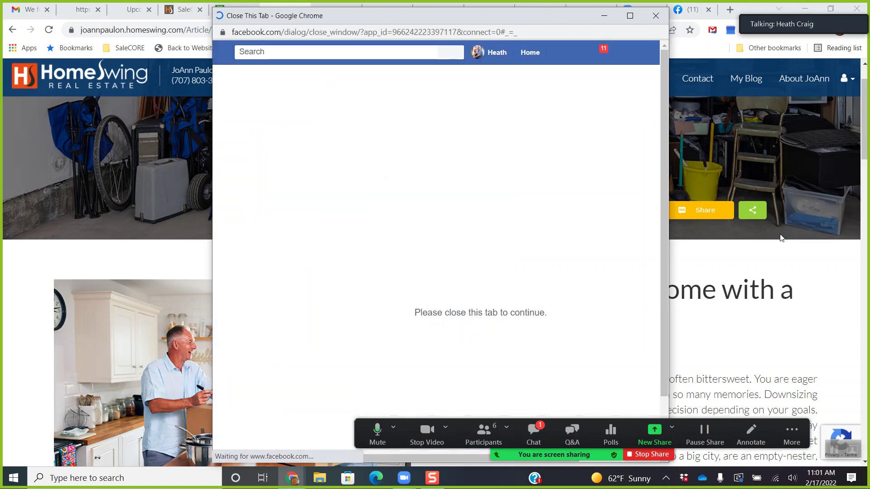
left_click(656, 15)
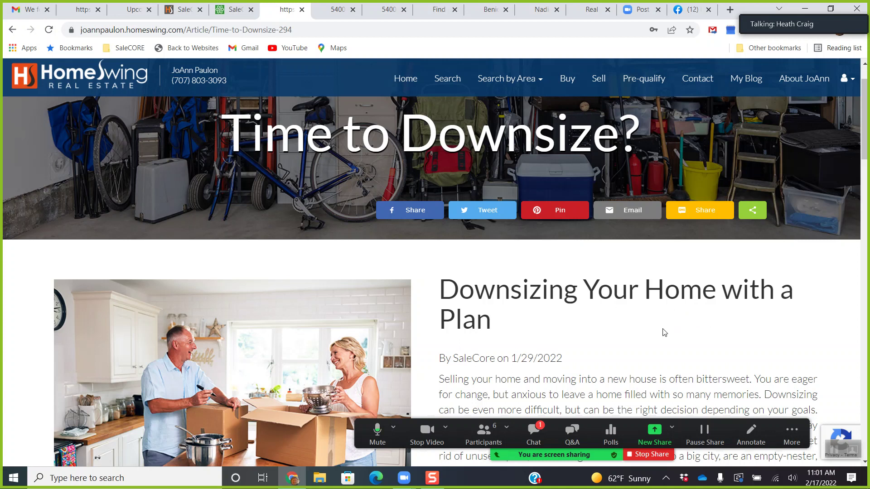
Open your Facebook profile timeline and scroll through the posts looking for the new share.
left_click(684, 10)
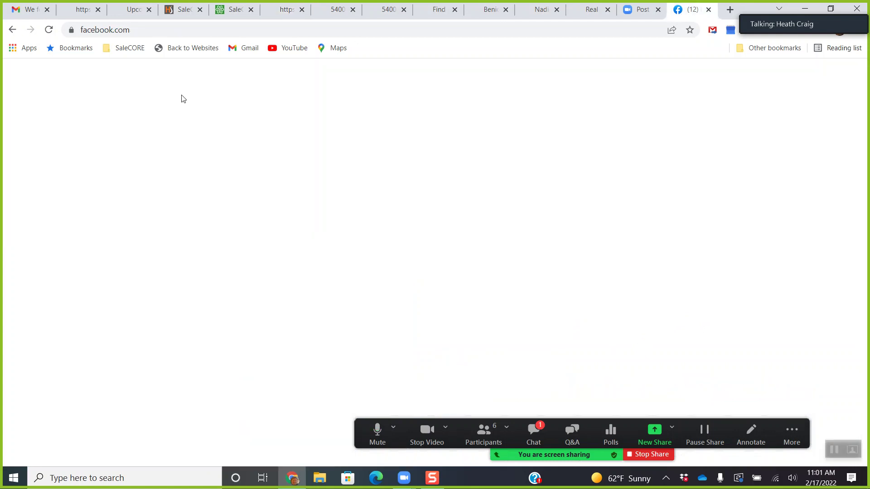
left_click(62, 117)
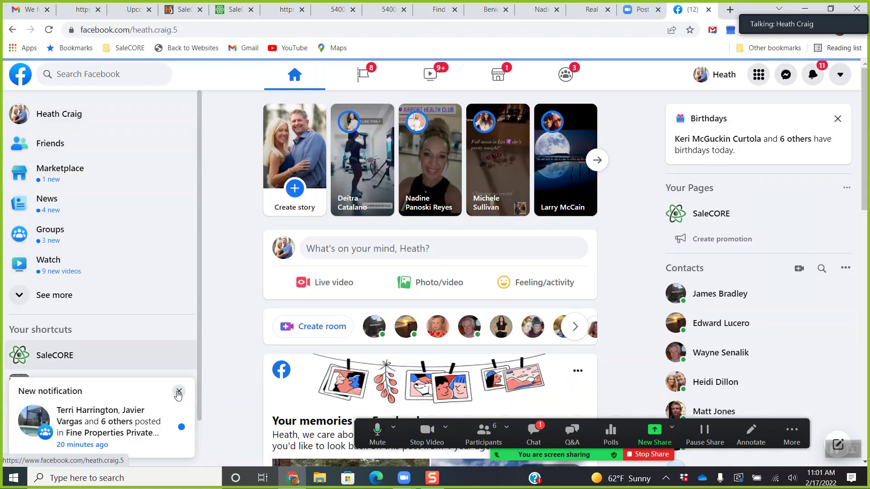
left_click(178, 390)
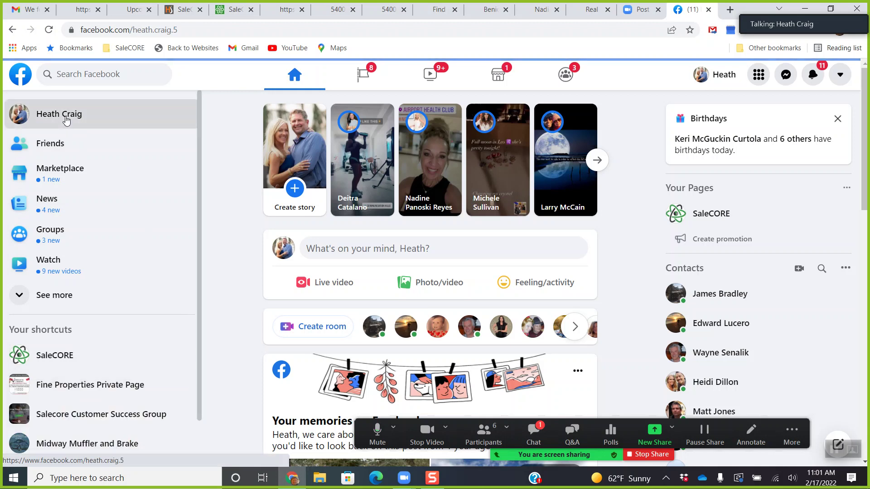
scroll(227, 199, "down", 4)
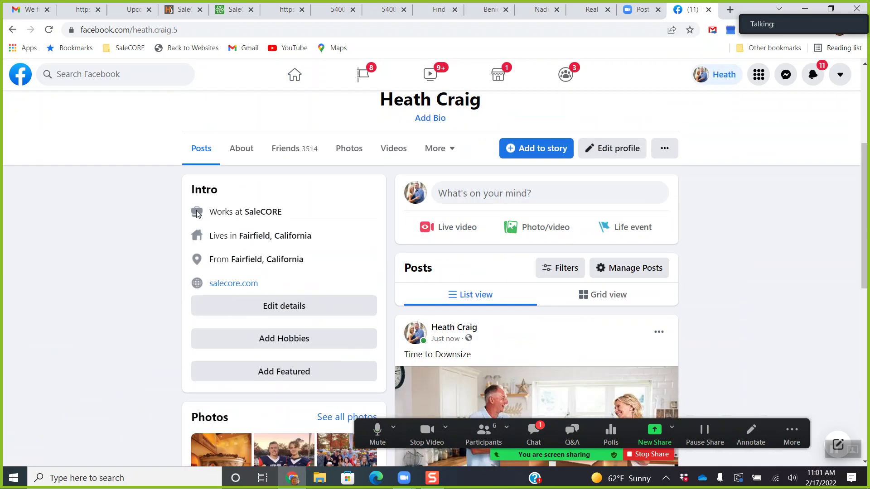
scroll(175, 211, "down", 5)
scroll(175, 210, "up", 1)
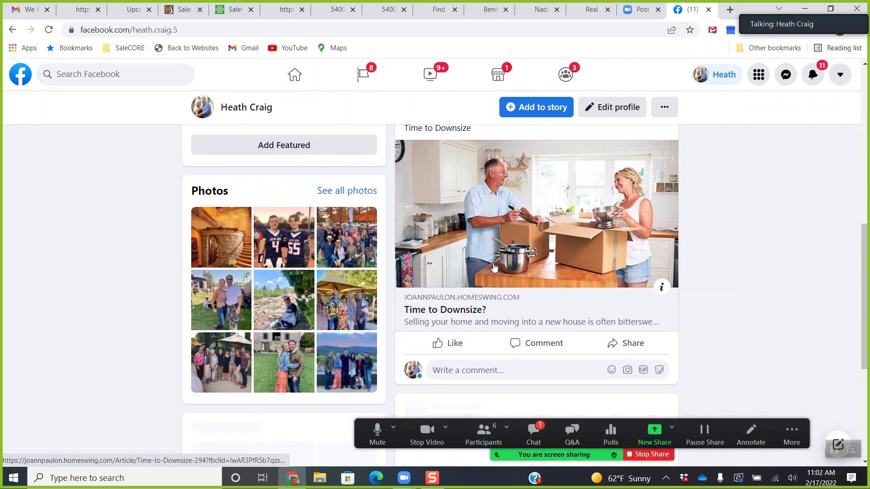
scroll(551, 267, "up", 1)
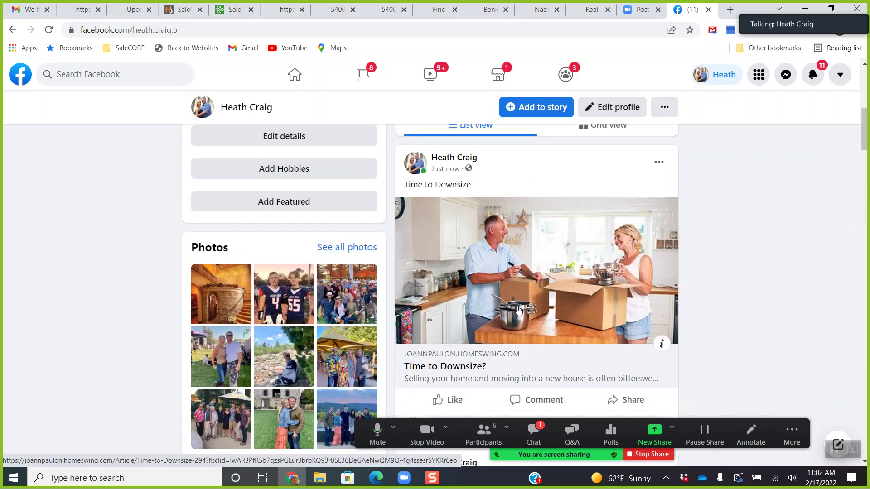
scroll(520, 307, "down", 1)
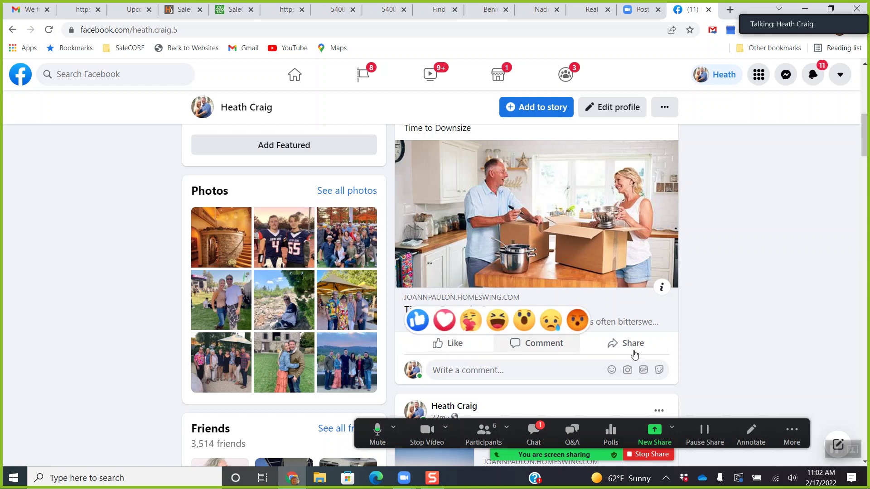
scroll(700, 347, "up", 1)
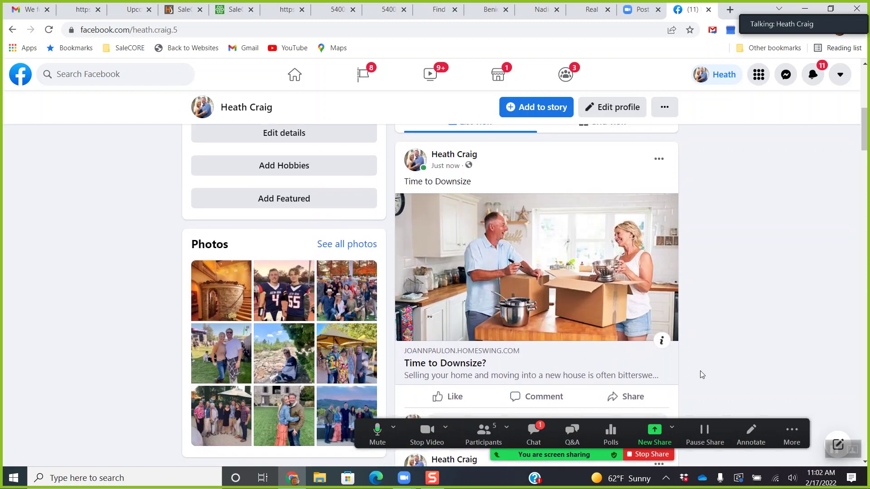
scroll(701, 373, "down", 1)
scroll(685, 335, "down", 4)
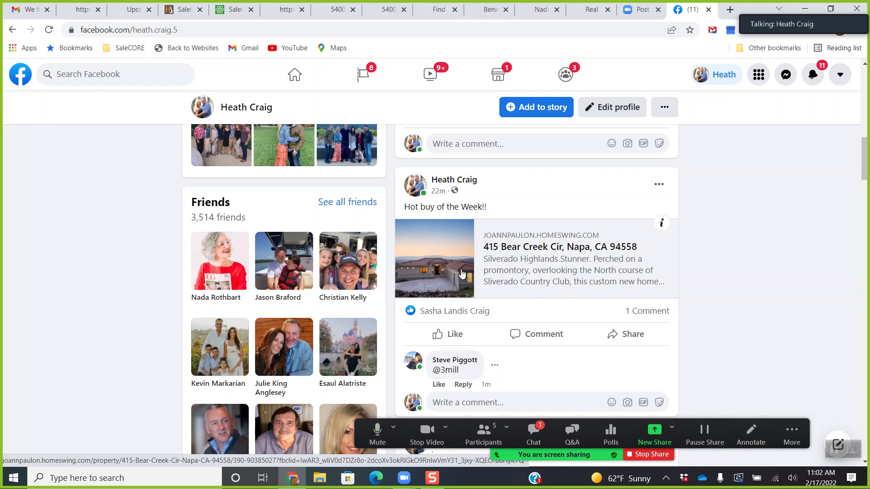
Open the Napa listing from the Hot buy post and sign out of HomeSwing.
left_click(462, 273)
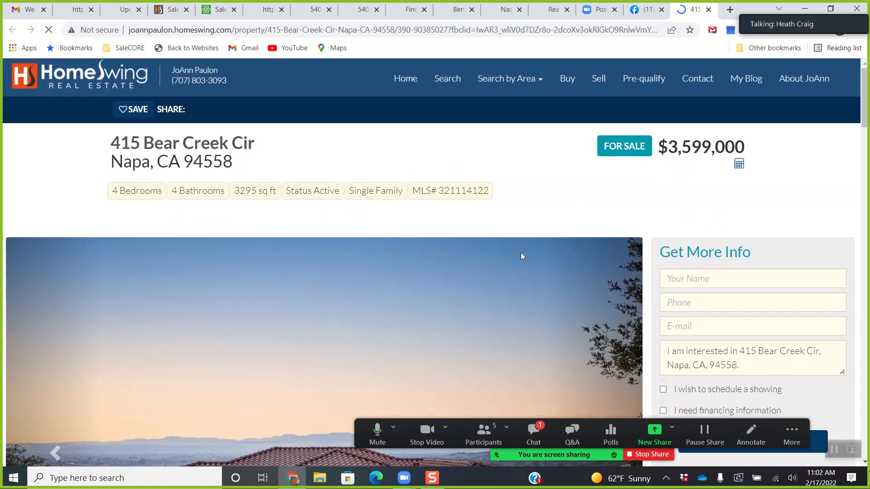
scroll(520, 252, "down", 3)
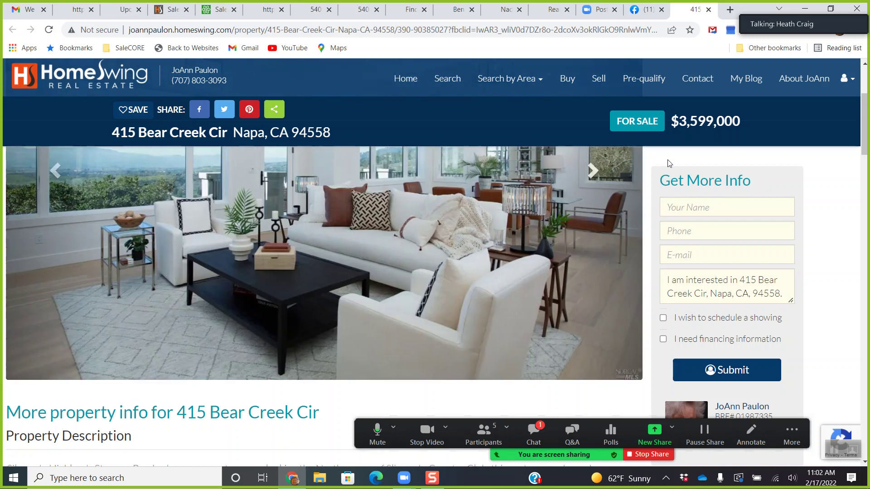
left_click(846, 82)
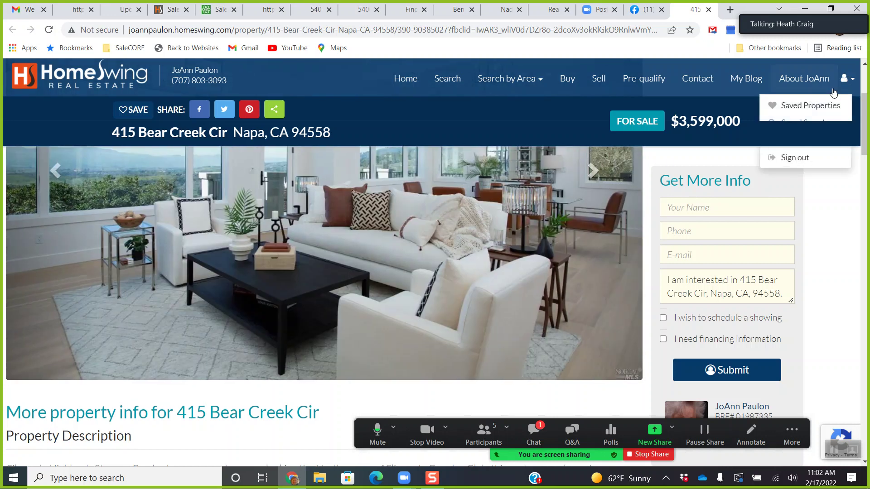
left_click(803, 161)
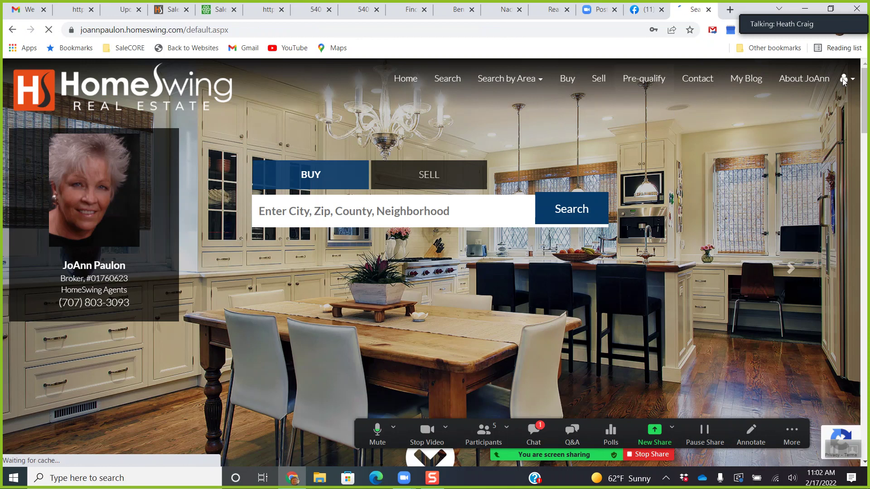
left_click(844, 81)
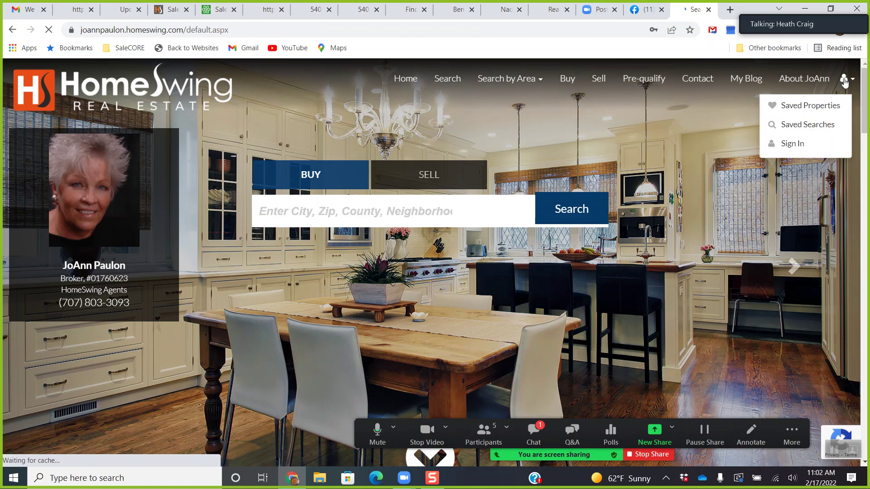
left_click(709, 10)
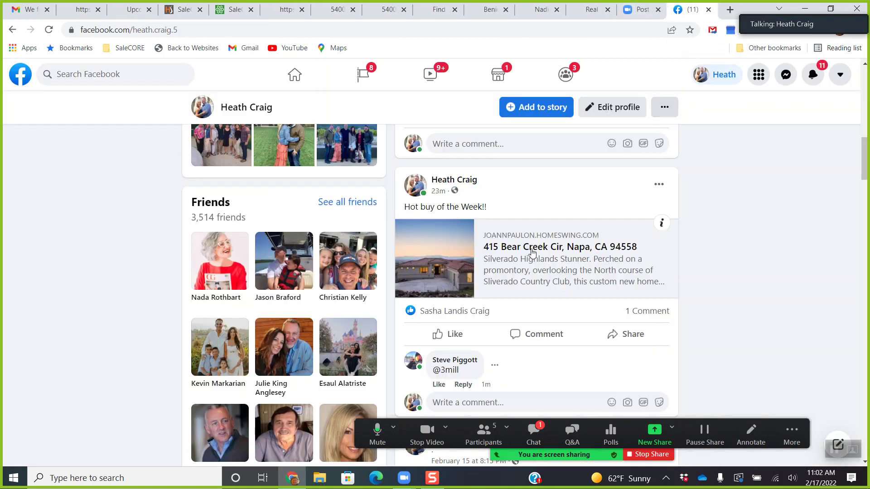
left_click(465, 263)
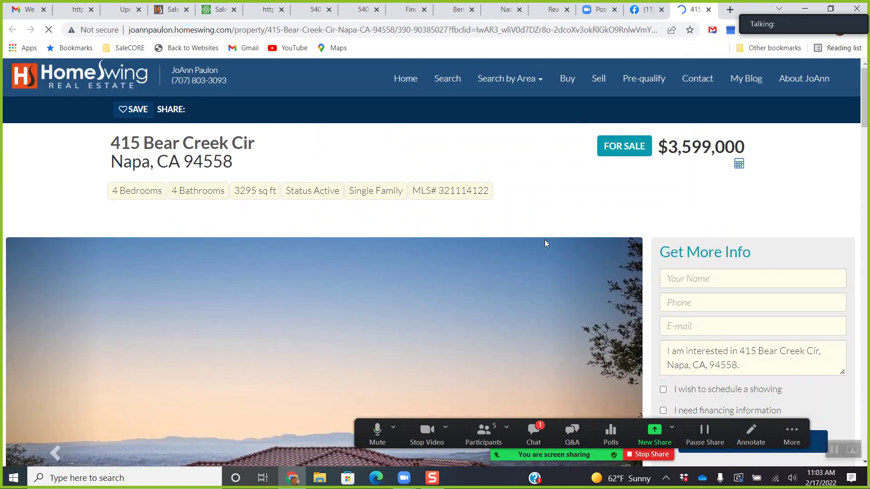
scroll(538, 265, "down", 5)
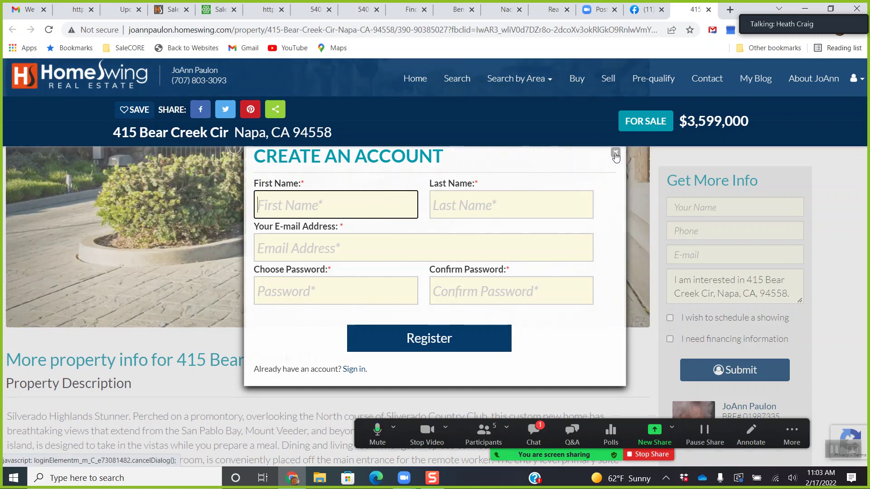
left_click(708, 10)
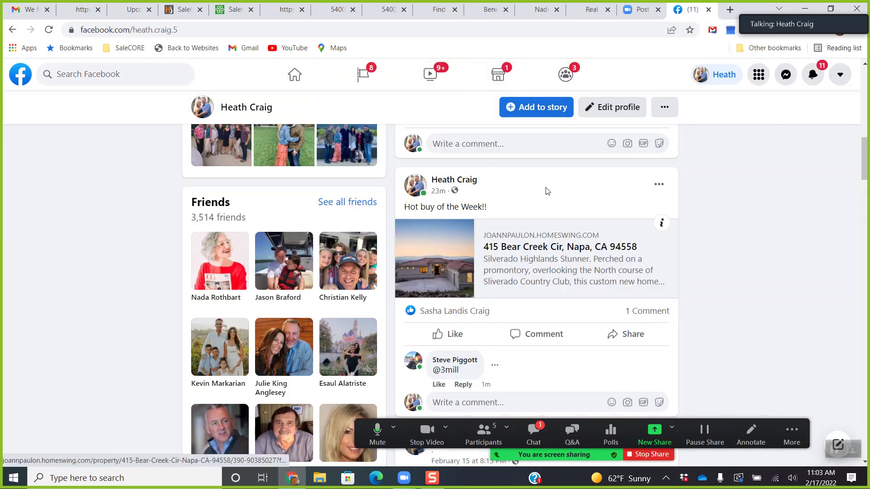
Scroll up the Facebook profile and switch to the SaleCORE Dashboard tab.
scroll(705, 244, "up", 1)
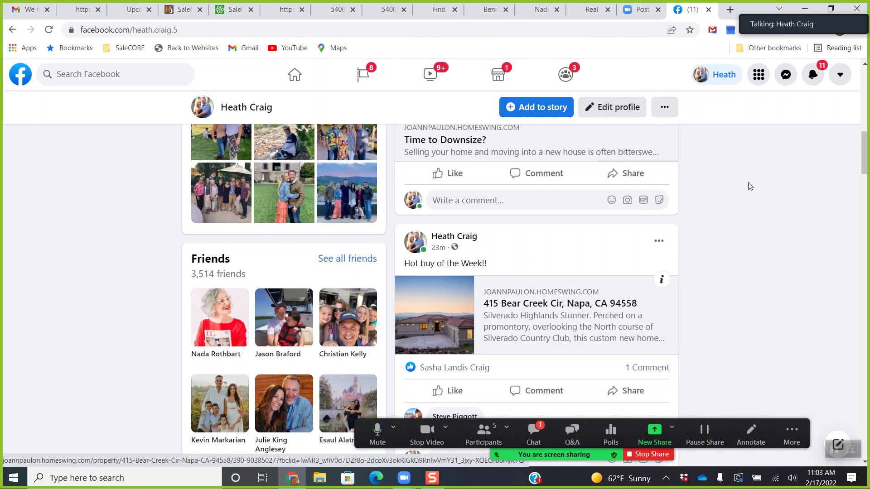
left_click(234, 10)
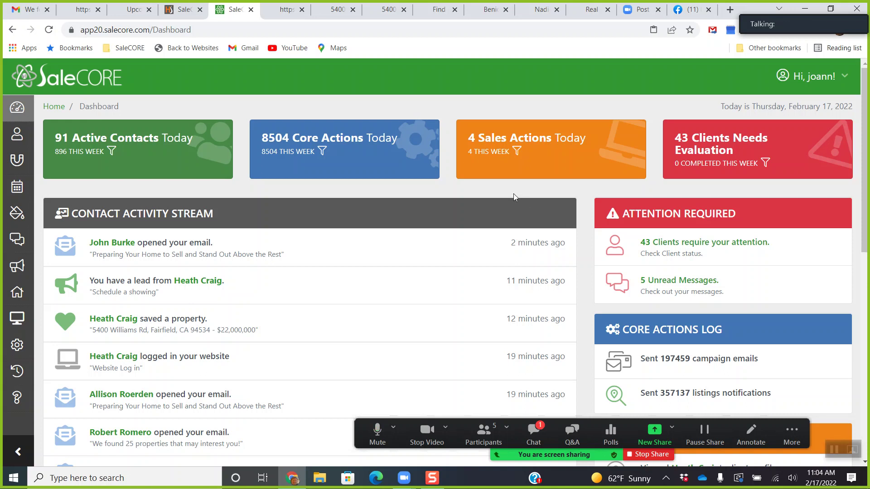
Return to the SaleCORE tab and go to the Email Campaigns page.
left_click(284, 9)
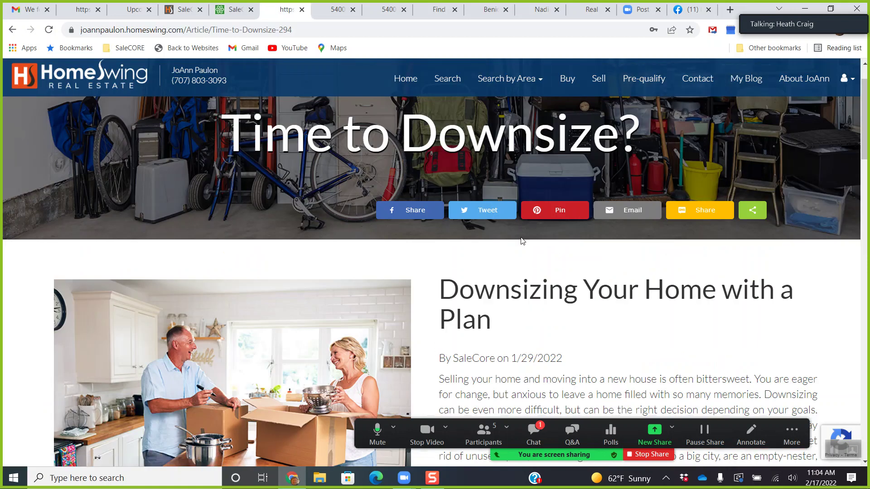
left_click(236, 8)
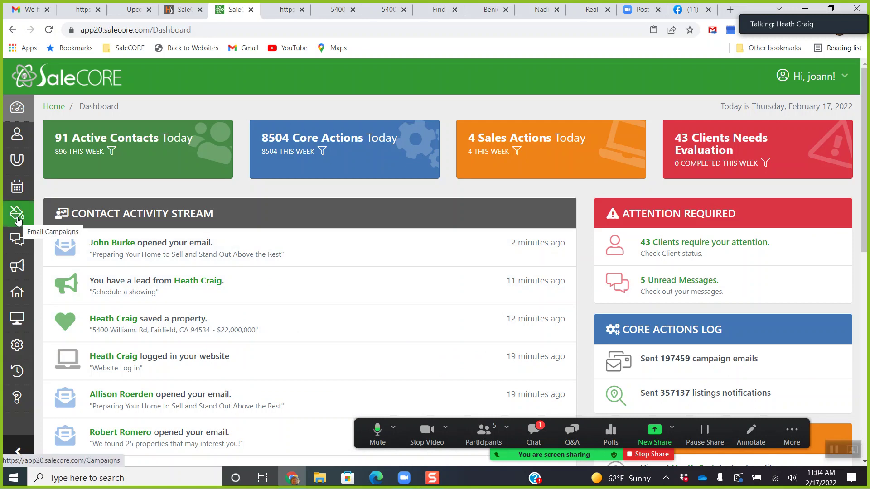
left_click(18, 213)
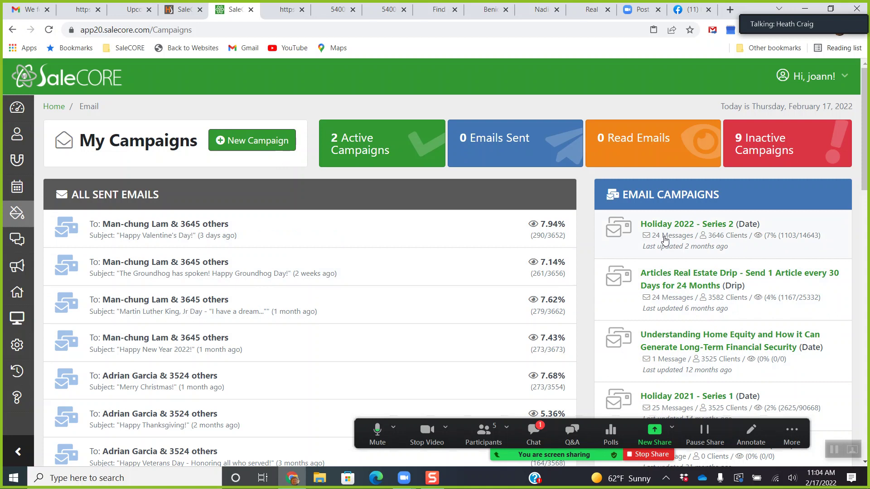
Start a new campaign and scroll the template list down to Signs You Are Ready to Buy a Home.
left_click(259, 145)
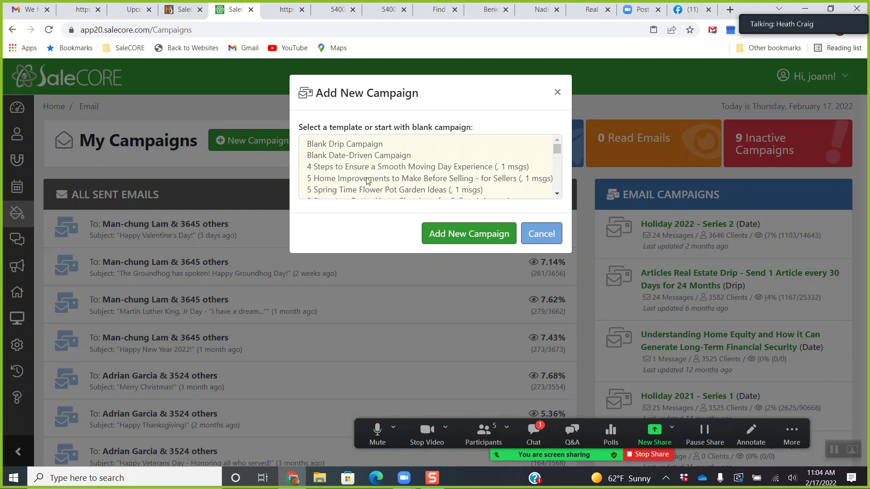
left_click(556, 194)
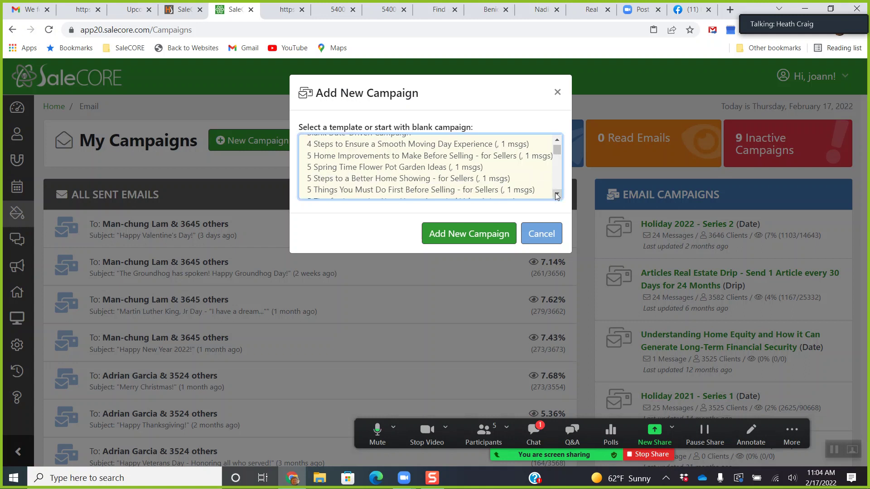
scroll(556, 196, "down", 5)
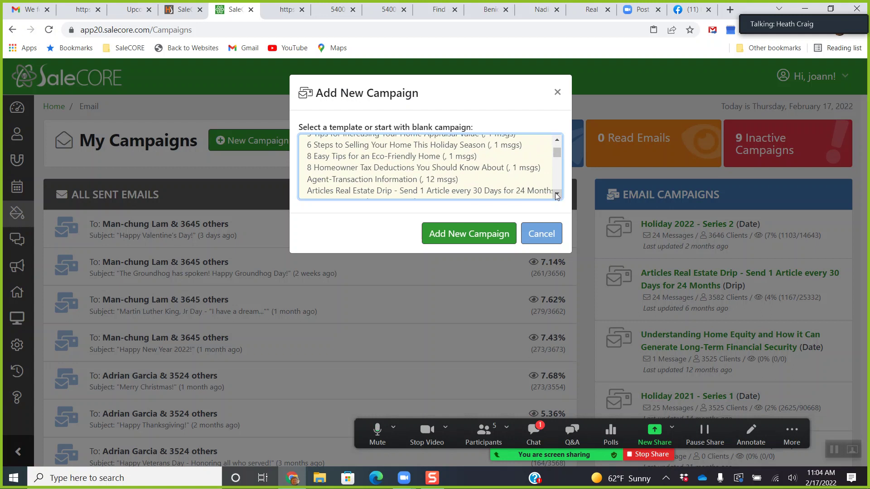
left_click(557, 195)
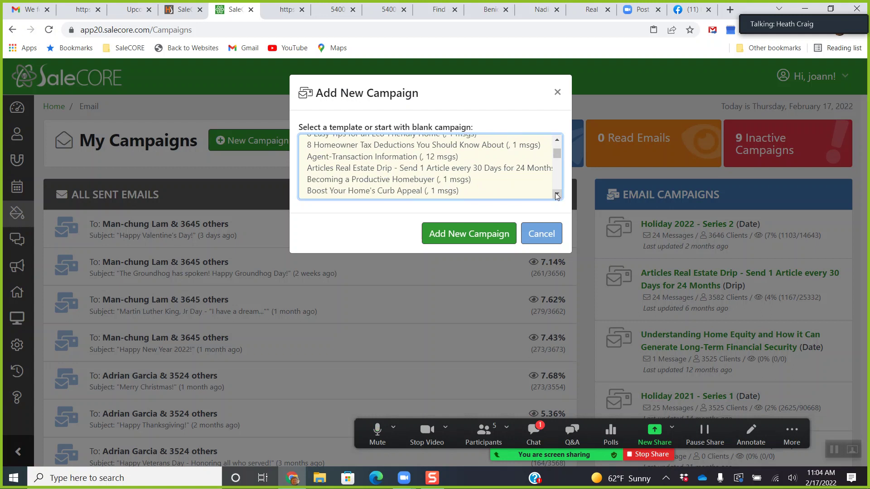
left_click(557, 196)
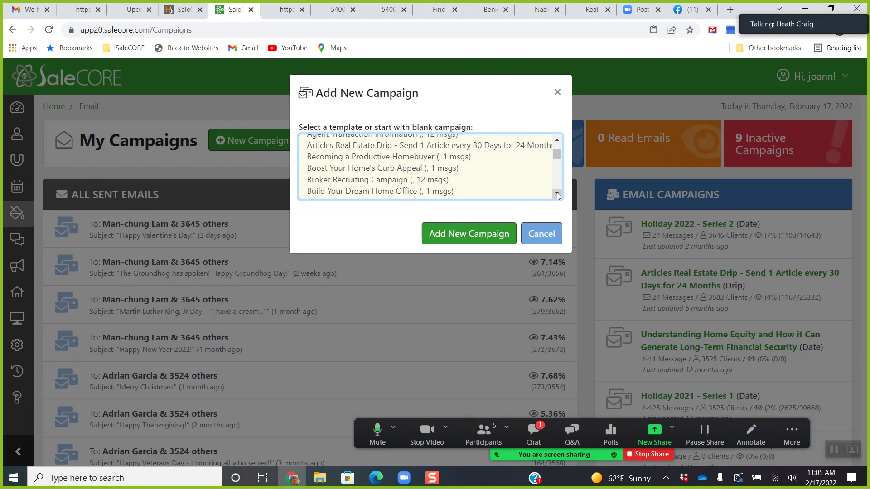
left_click(557, 195)
left_click(556, 196)
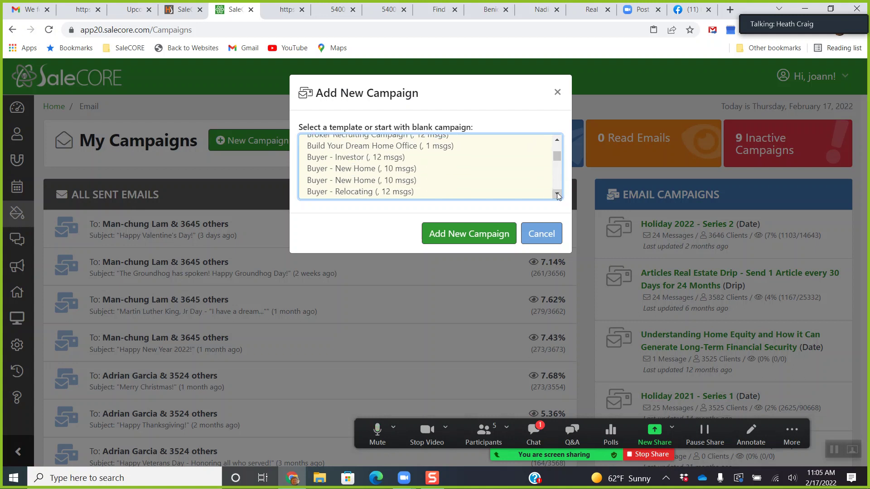
left_click(557, 196)
left_click(557, 195)
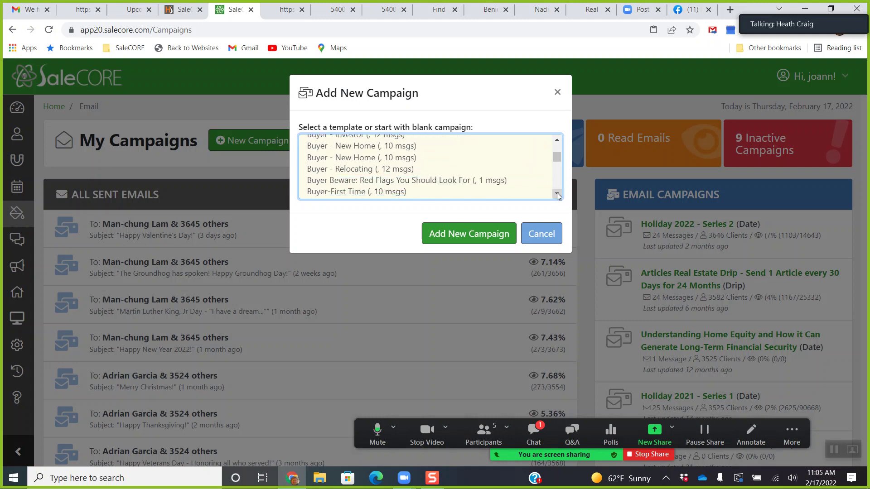
left_click(556, 196)
left_click(556, 196)
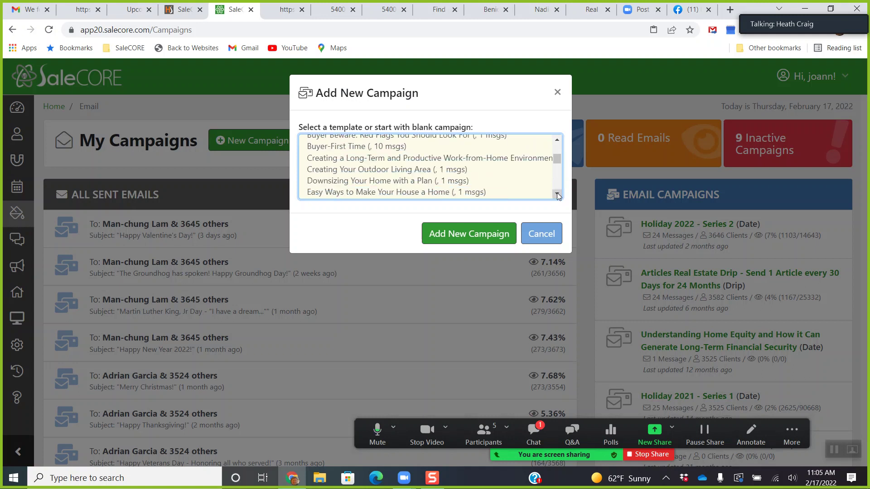
left_click(556, 195)
left_click(557, 196)
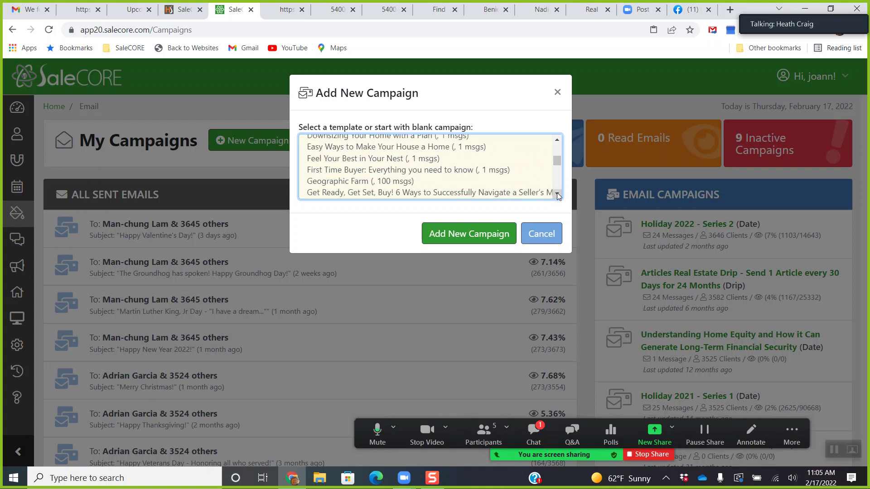
left_click(556, 196)
left_click(557, 196)
left_click(557, 196)
left_click(557, 196)
left_click(556, 196)
left_click(557, 196)
left_click(557, 196)
left_click(557, 196)
left_click(557, 195)
left_click(556, 196)
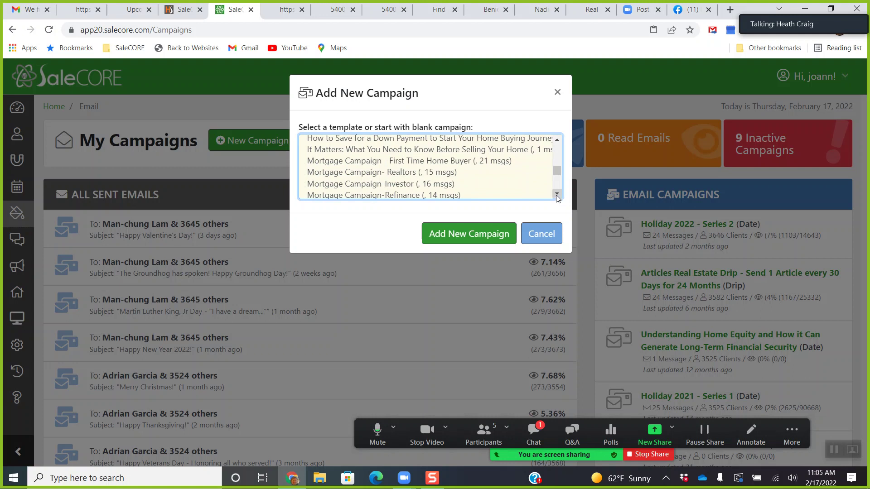
left_click(556, 195)
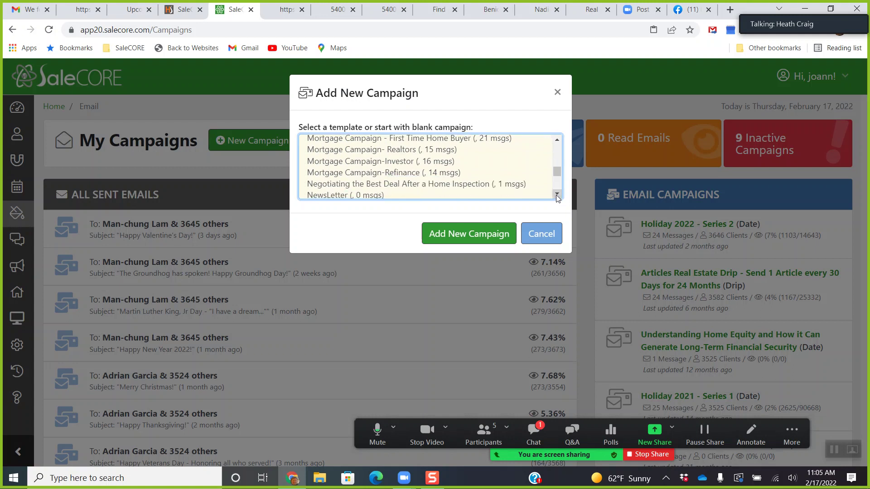
left_click(557, 196)
left_click(557, 196)
left_click(556, 195)
left_click(556, 196)
left_click(556, 195)
left_click(556, 196)
left_click(557, 195)
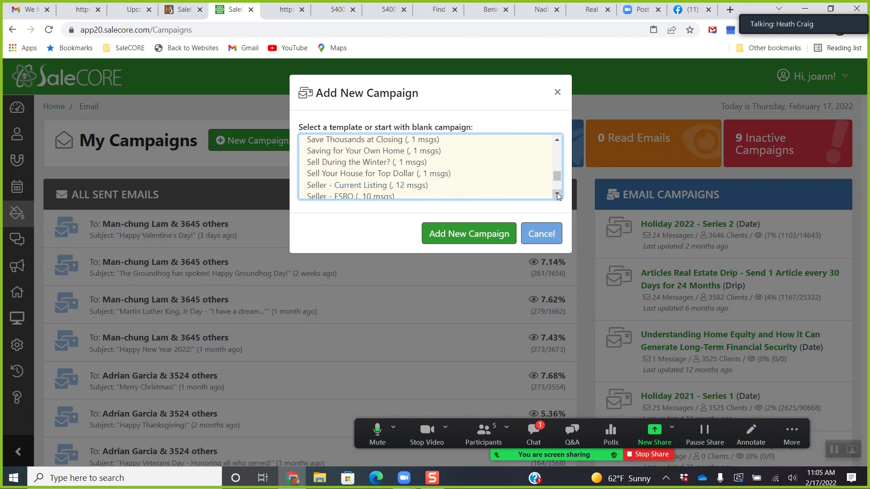
left_click(556, 196)
left_click(557, 195)
left_click(557, 196)
left_click(556, 196)
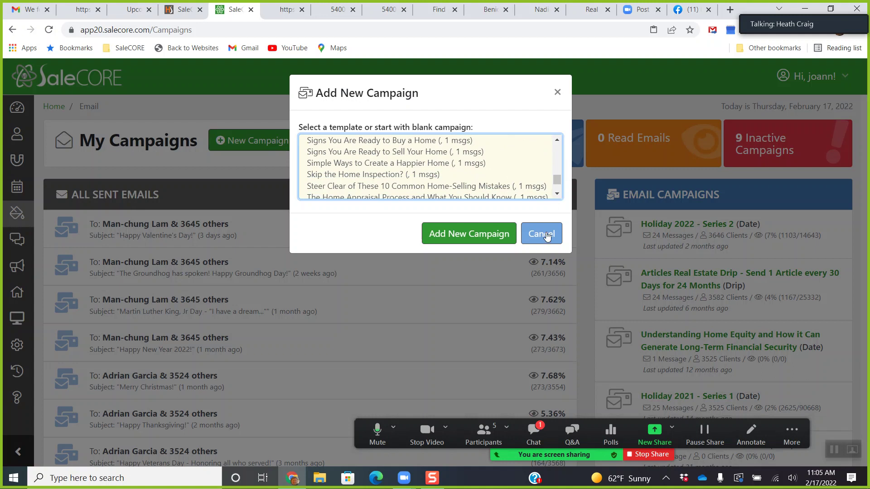
Restart the new campaign and select 'Articles Real Estate Drip - Send 1 Article every 30 Days for 24 Months'.
left_click(546, 234)
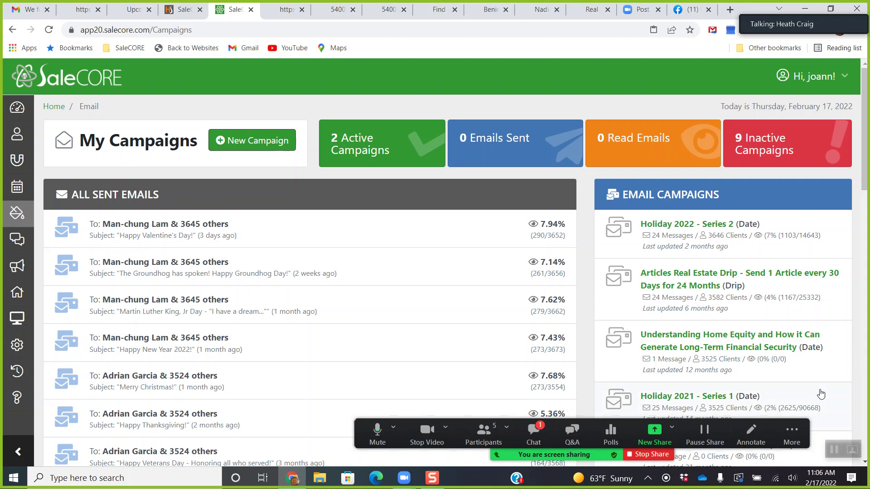
left_click_drag(623, 422, 623, 437)
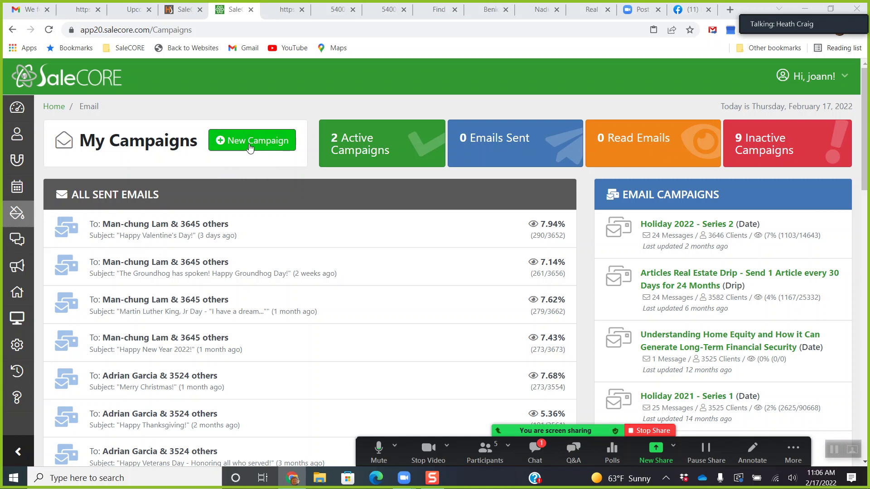
left_click(250, 145)
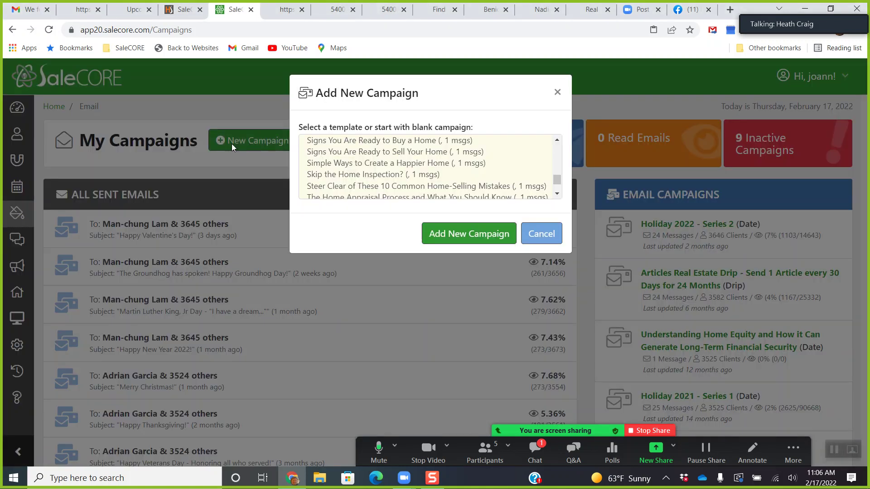
scroll(357, 166, "down", 2)
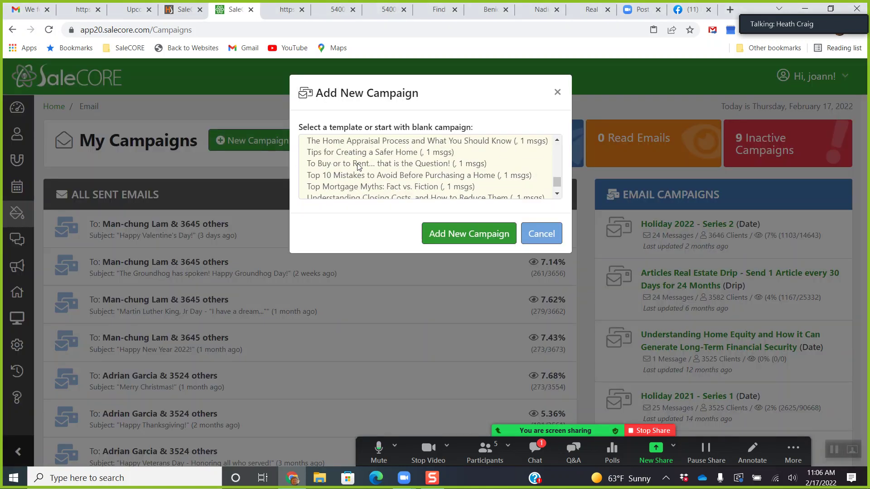
scroll(358, 166, "down", 2)
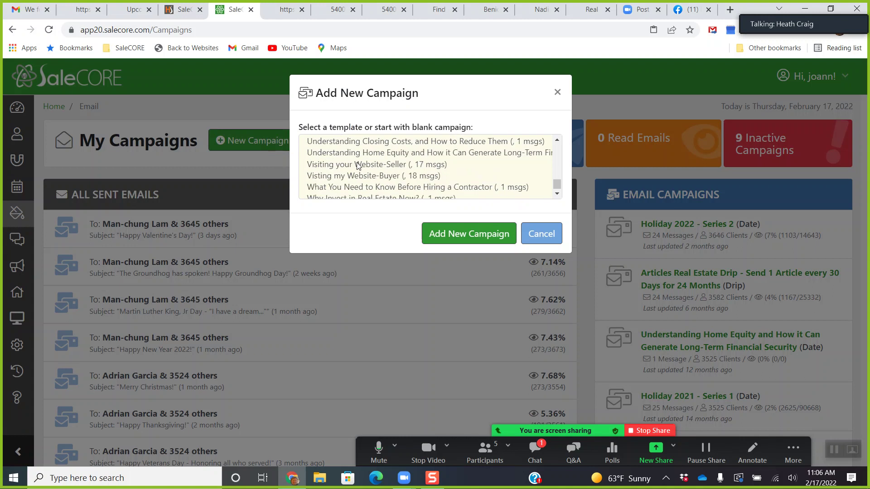
scroll(360, 166, "up", 5)
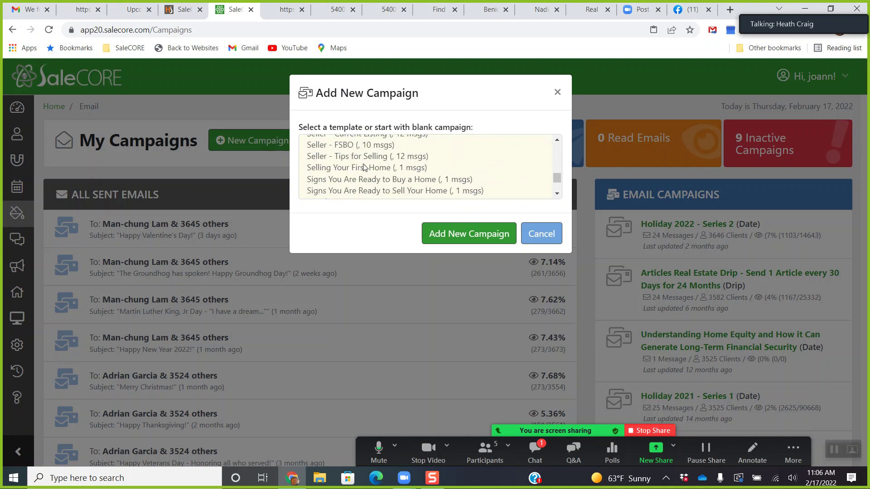
scroll(364, 167, "up", 6)
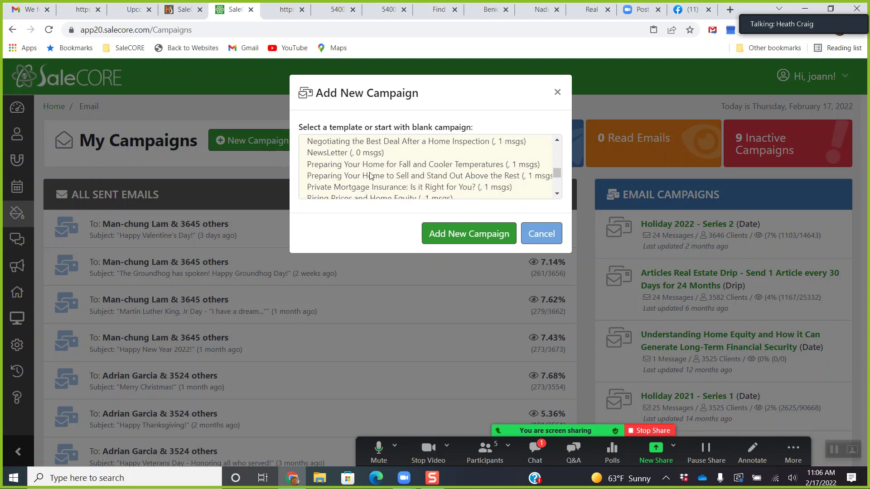
scroll(381, 184, "up", 5)
scroll(384, 184, "up", 2)
scroll(384, 183, "up", 8)
scroll(384, 184, "down", 1)
left_click(357, 170)
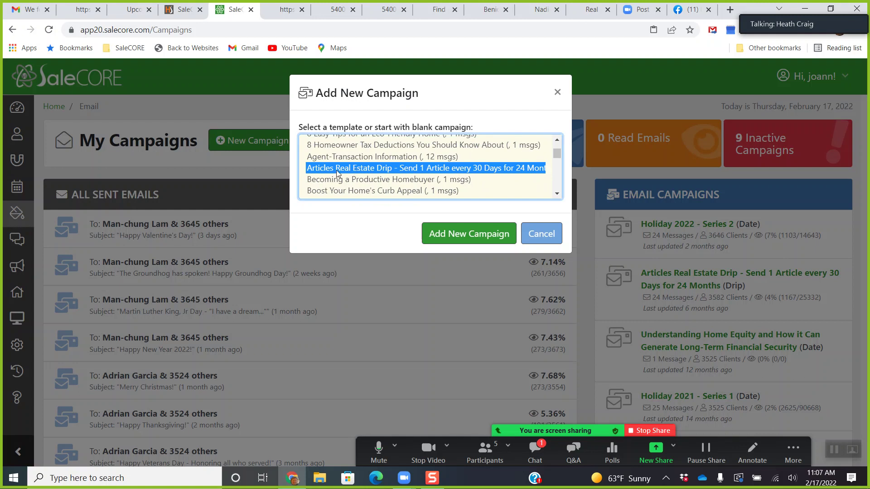
Create the new campaign from the Articles Real Estate Drip template.
left_click(473, 233)
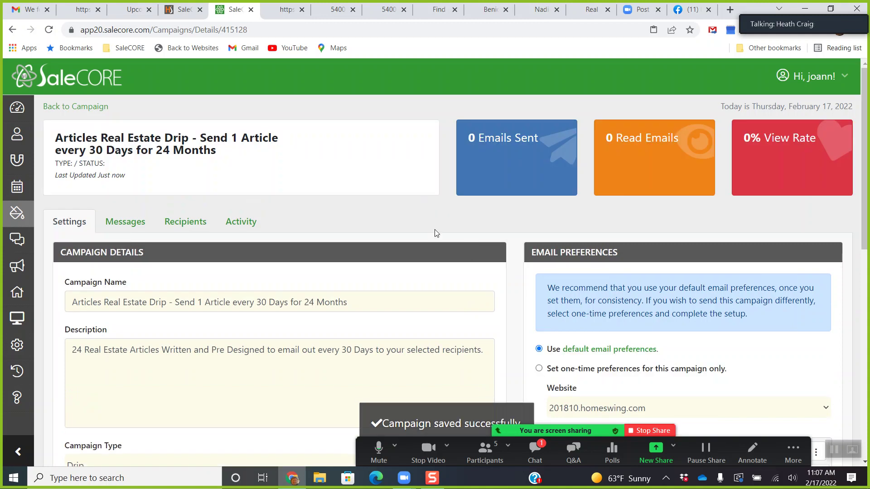
scroll(435, 226, "down", 2)
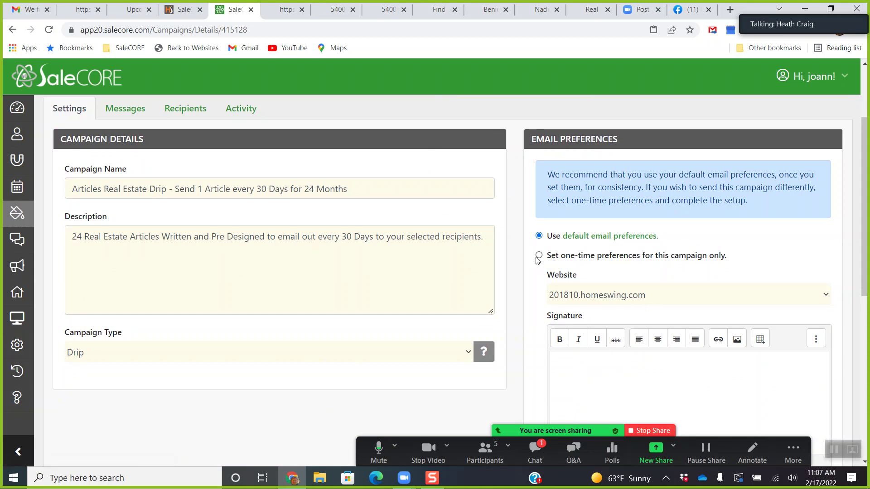
scroll(616, 376, "down", 1)
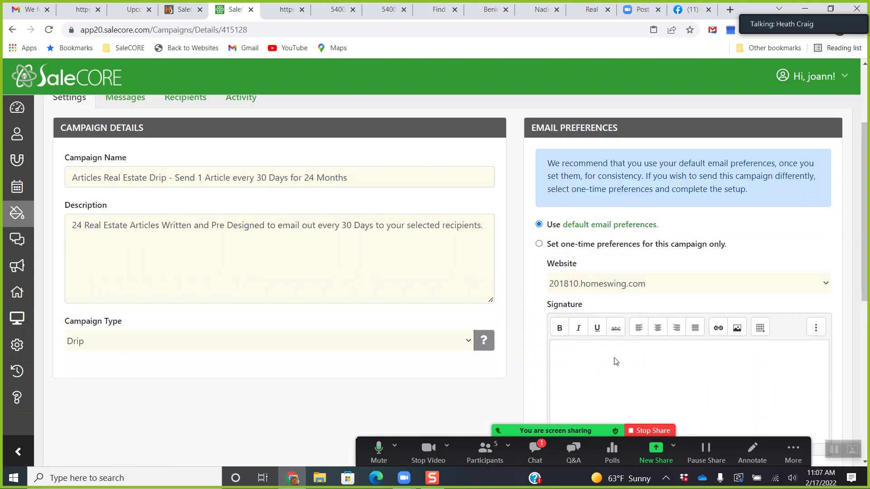
scroll(588, 304, "up", 2)
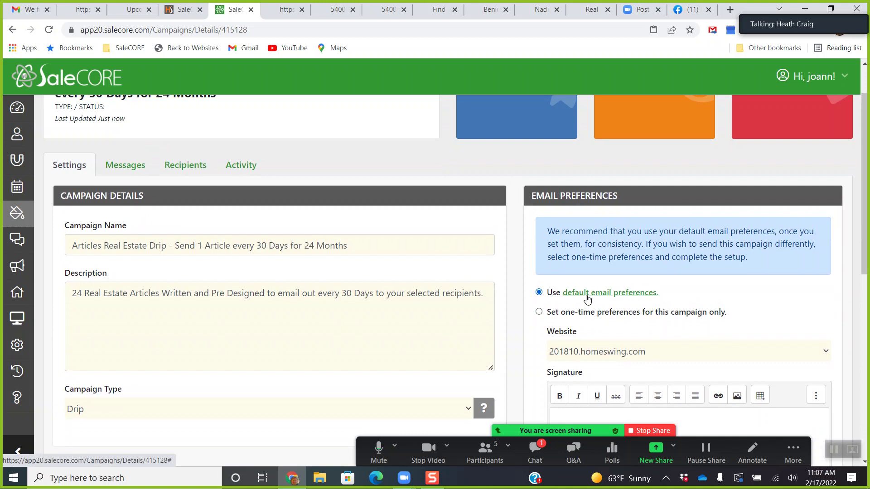
Open the default email preferences and check the email website setting, leaving it on HomeSwing.
left_click(588, 295)
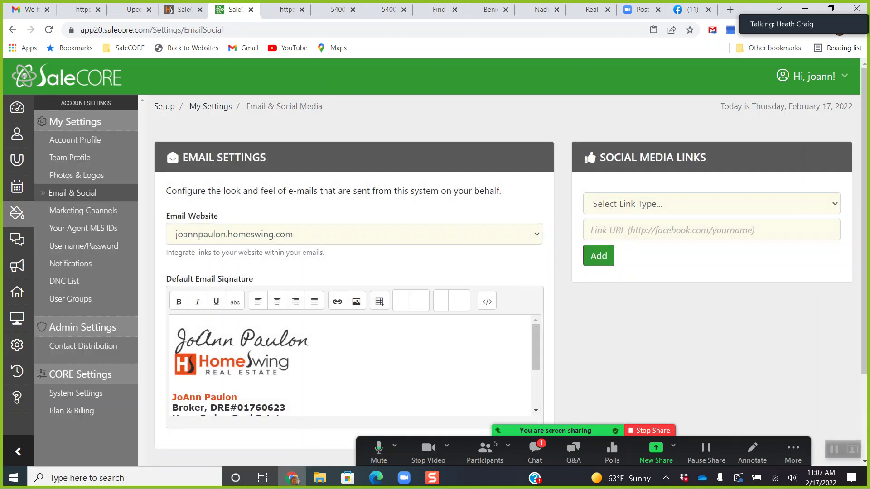
scroll(303, 362, "down", 2)
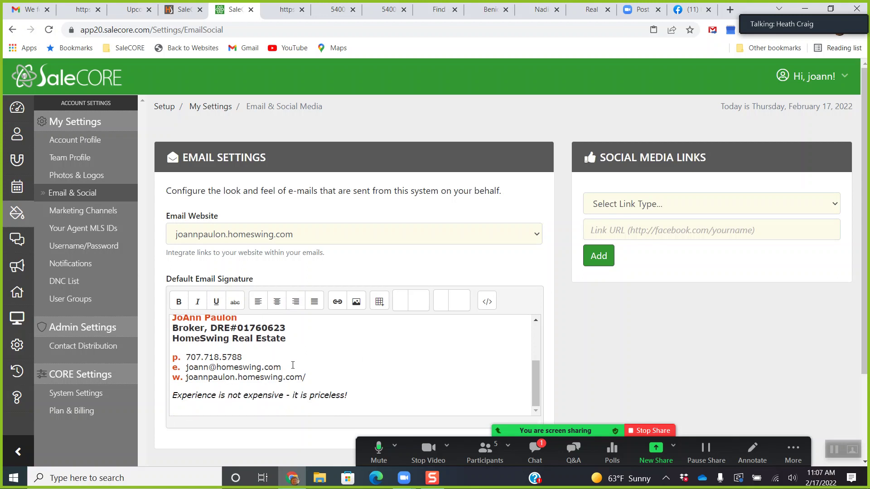
scroll(293, 365, "up", 3)
scroll(295, 368, "down", 3)
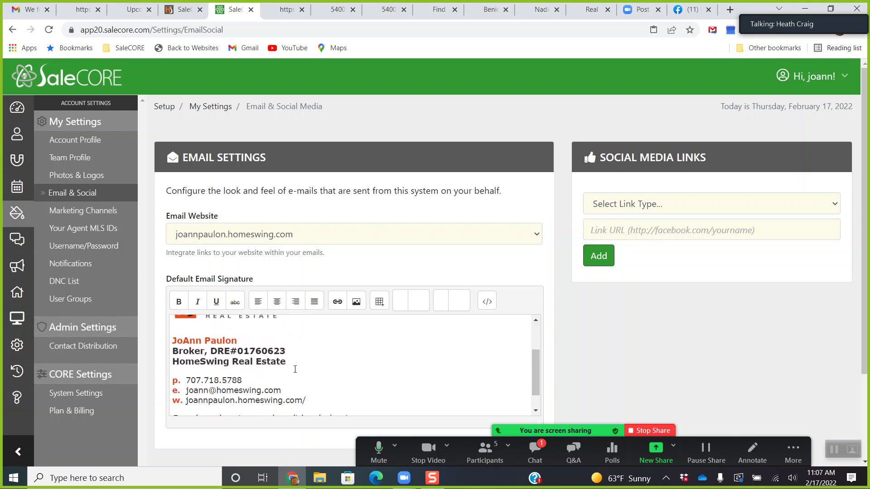
scroll(245, 360, "up", 3)
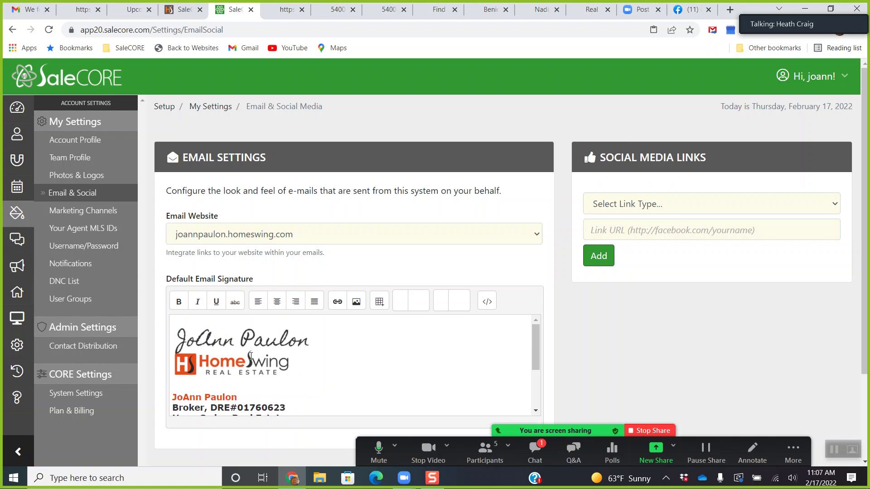
scroll(327, 372, "down", 5)
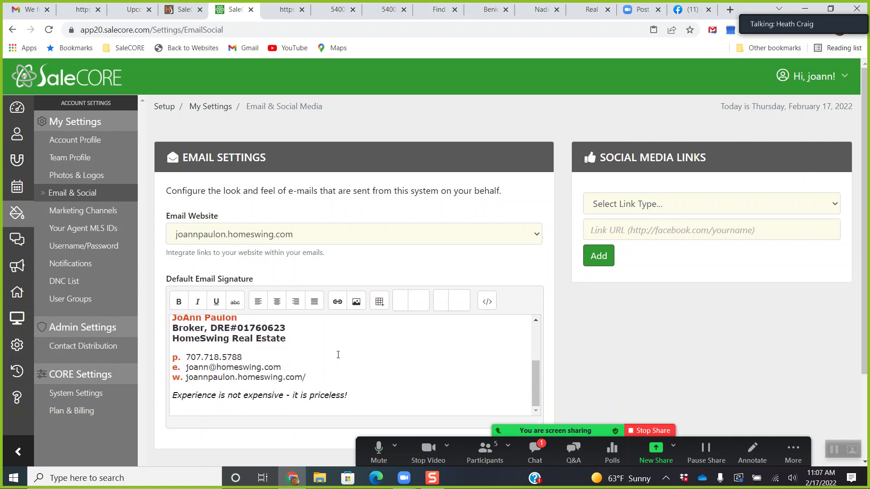
scroll(338, 347, "up", 5)
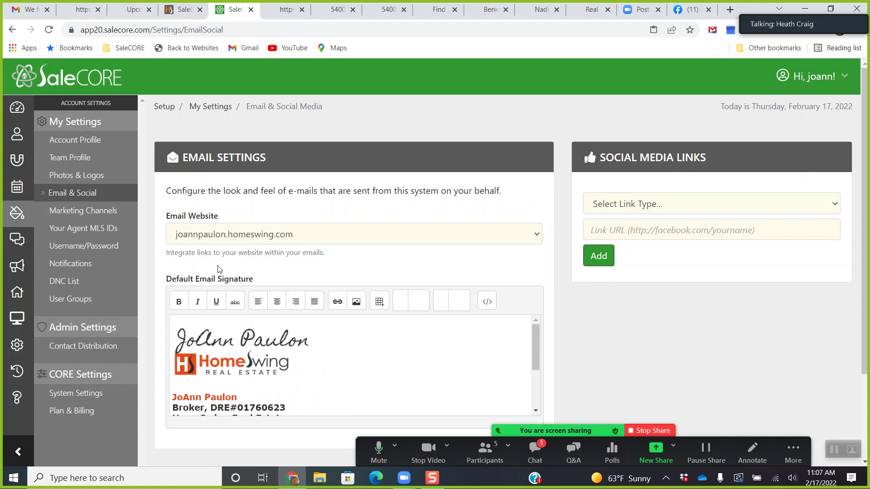
left_click(254, 243)
left_click(254, 243)
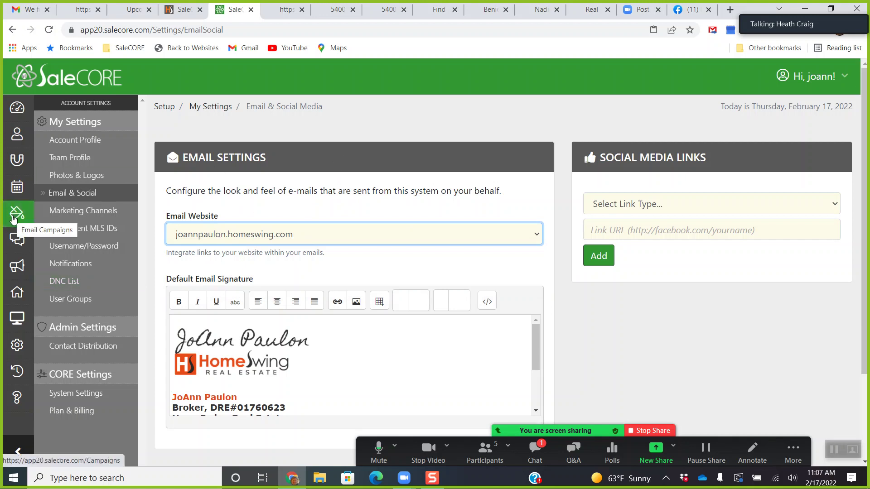
Open the Articles Real Estate Drip campaign and view its scheduled messages, starting with Buyer Beware.
left_click(16, 219)
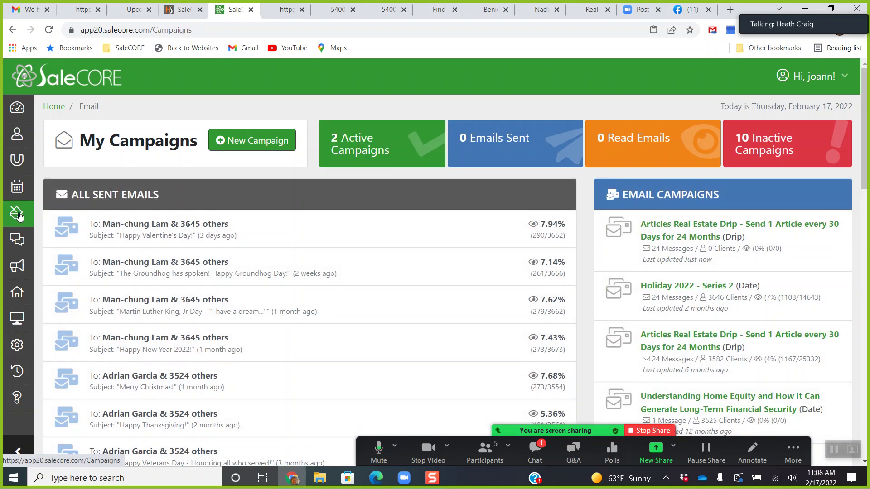
left_click(688, 238)
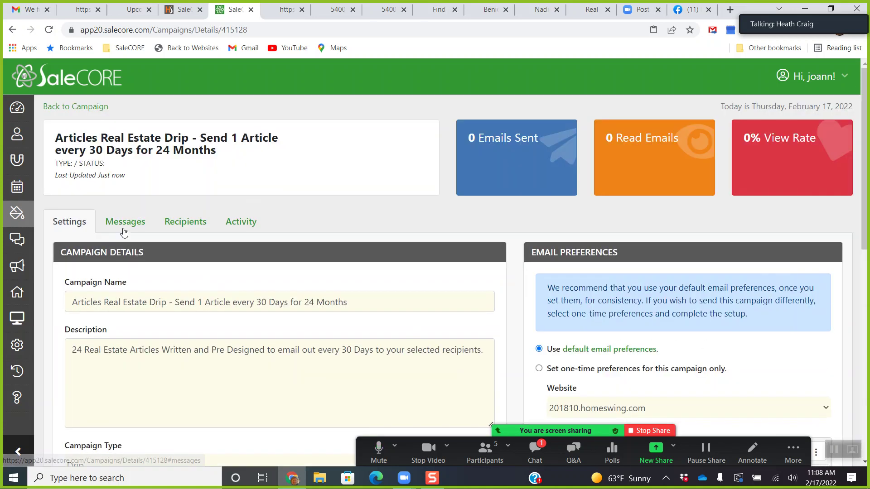
left_click(125, 222)
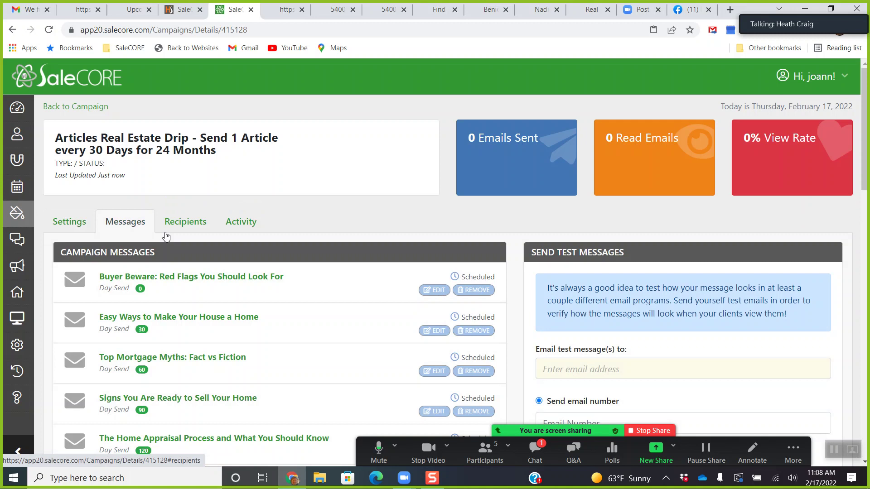
scroll(166, 236, "down", 3)
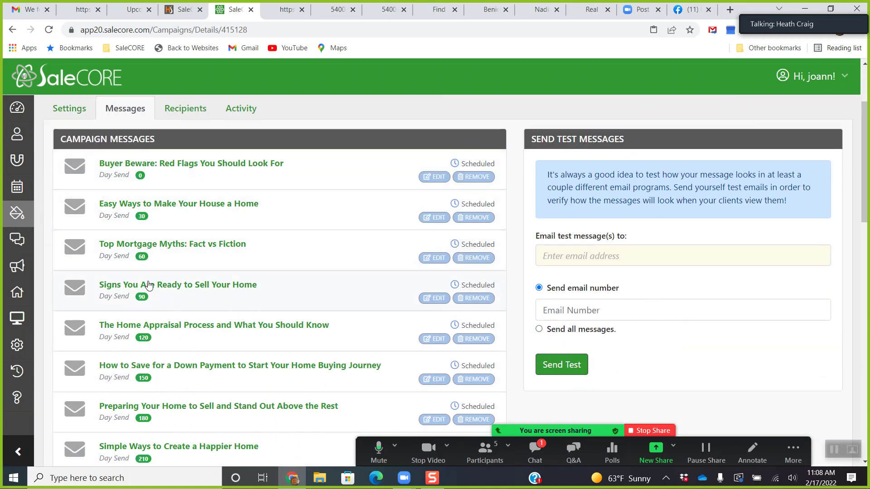
scroll(238, 234, "up", 1)
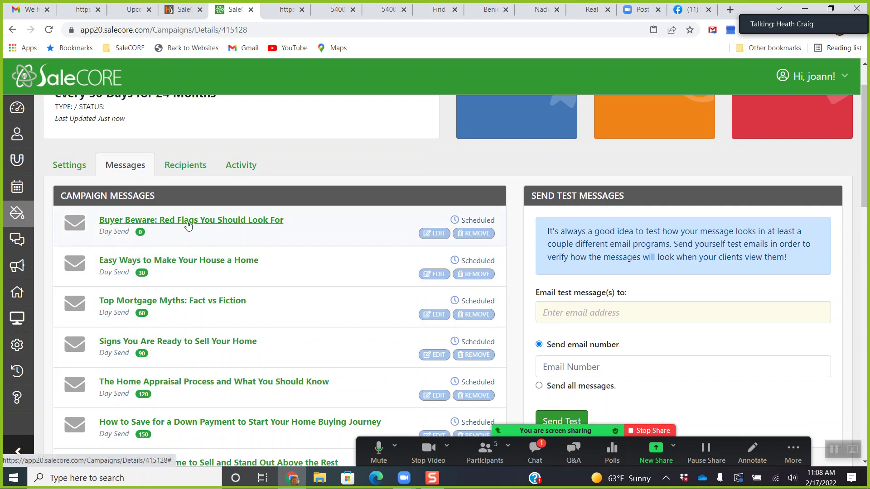
Open 'Buyer Beware: Red Flags You Should Look For' in the Message Composer and read its article body.
left_click(438, 236)
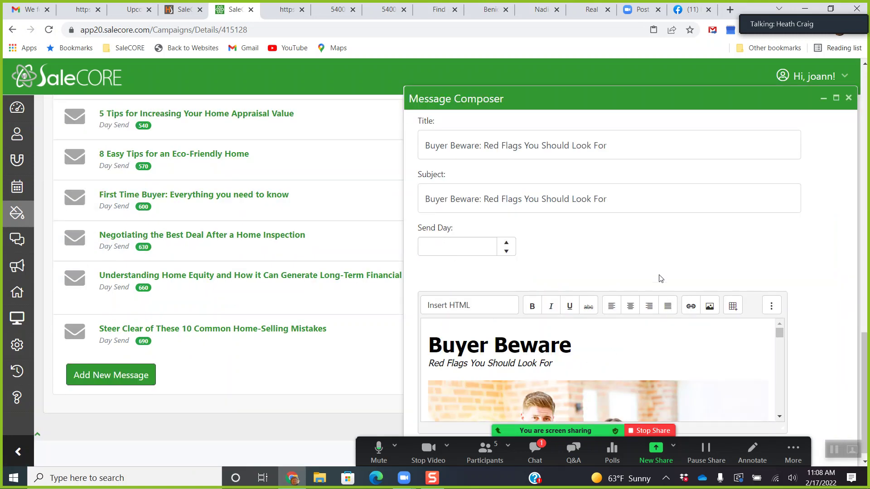
left_click_drag(647, 113, 507, 56)
scroll(506, 301, "down", 3)
scroll(506, 300, "down", 10)
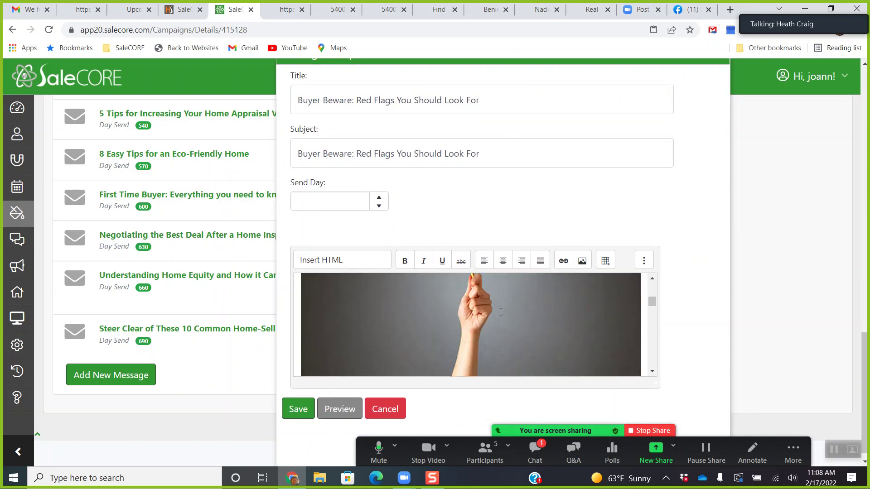
scroll(502, 317, "down", 8)
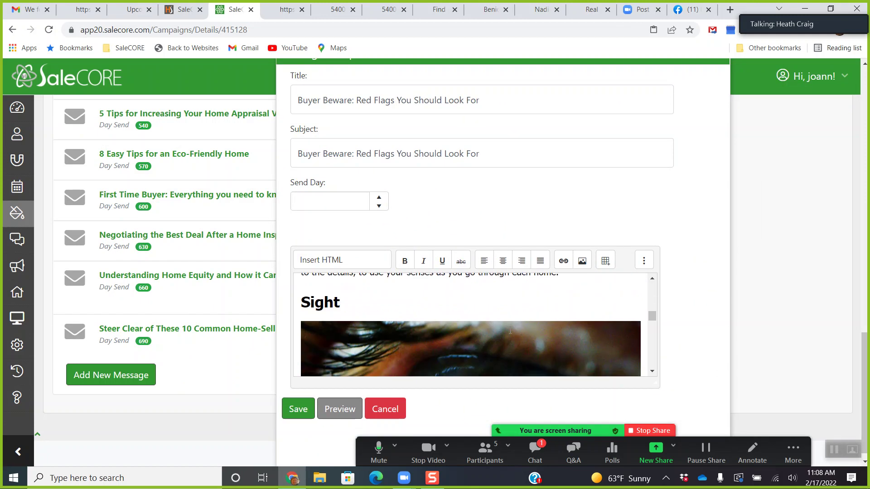
scroll(510, 330, "down", 8)
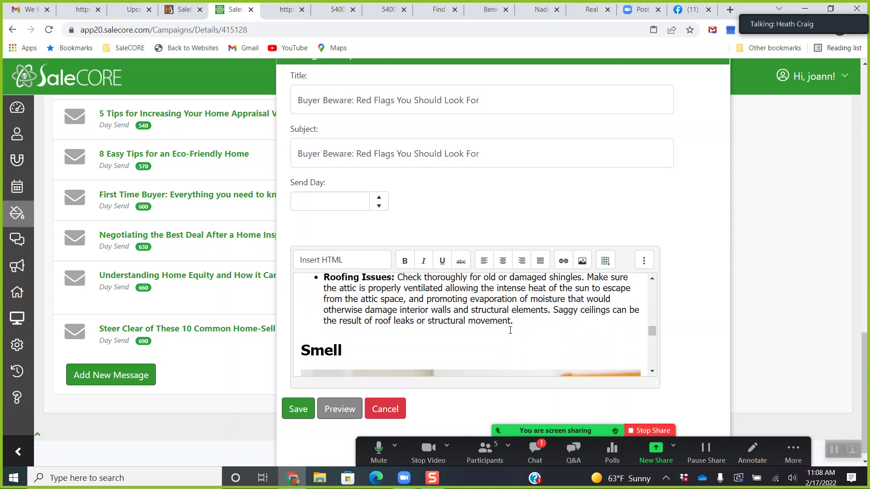
scroll(510, 331, "down", 8)
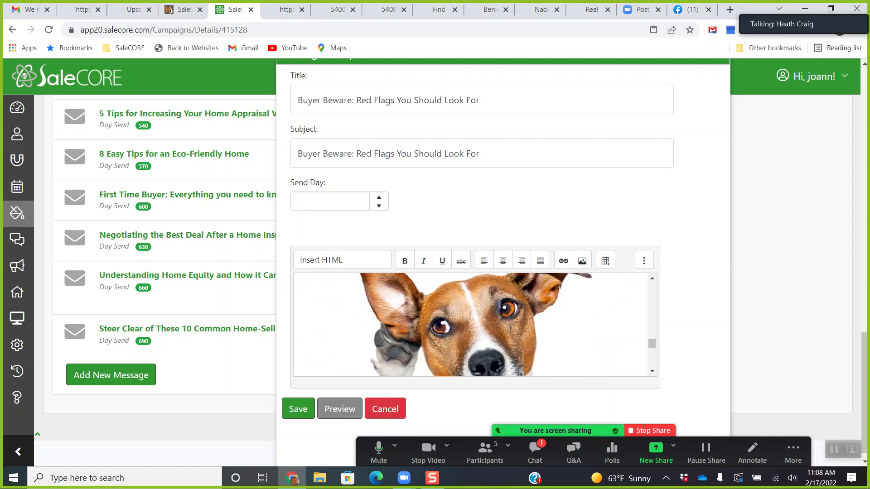
scroll(510, 330, "down", 10)
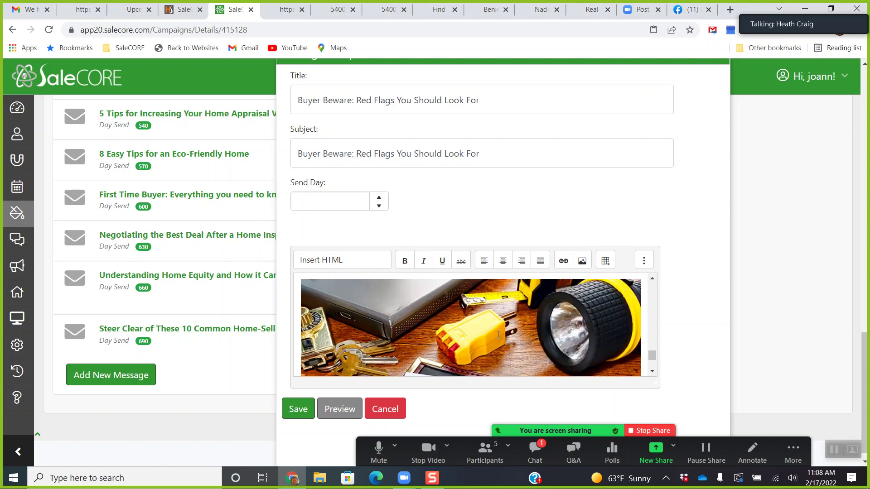
left_click_drag(652, 361, 652, 281)
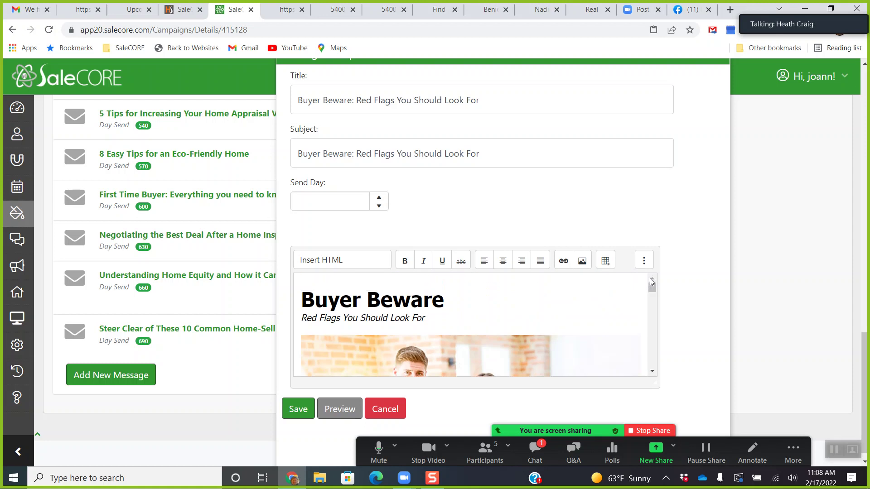
scroll(554, 300, "down", 2)
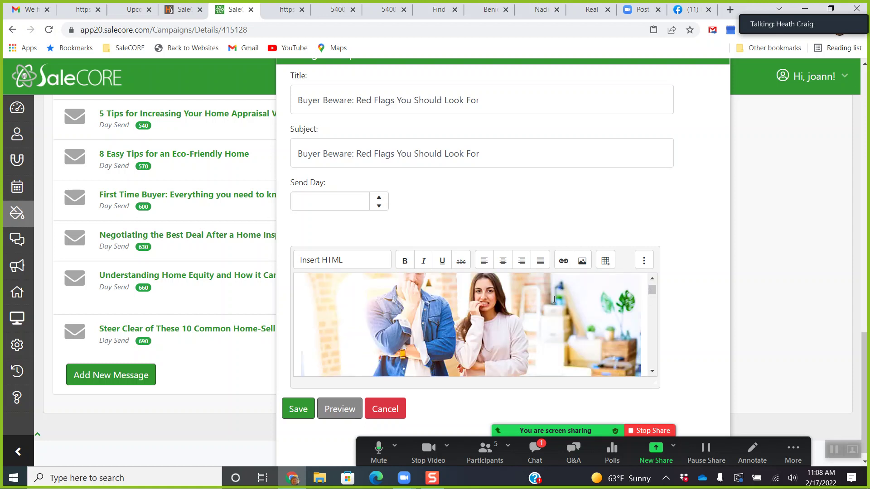
scroll(521, 327, "up", 2)
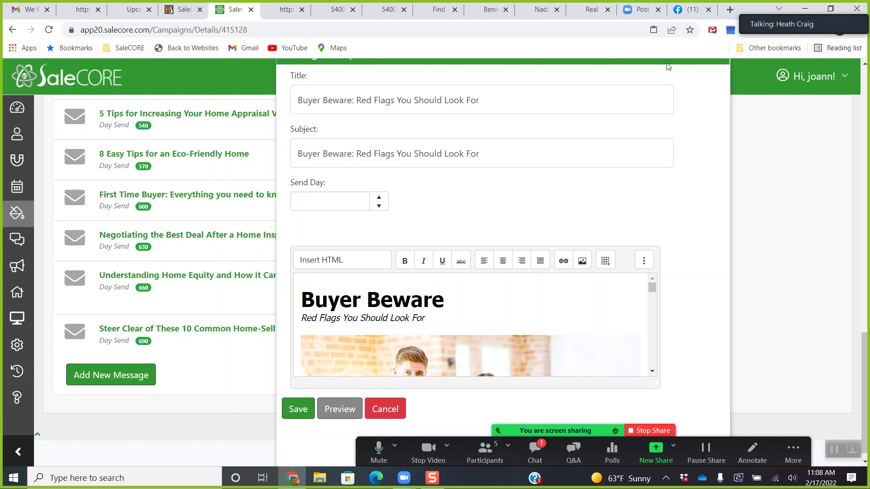
scroll(667, 66, "up", 2)
Close the composer, then open and close the Easy Ways to Make Your House a Home message.
left_click(723, 81)
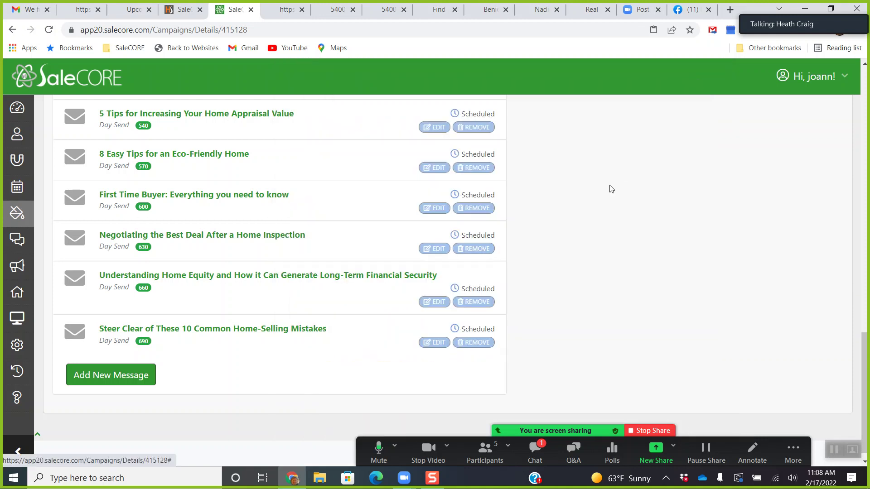
scroll(611, 188, "up", 20)
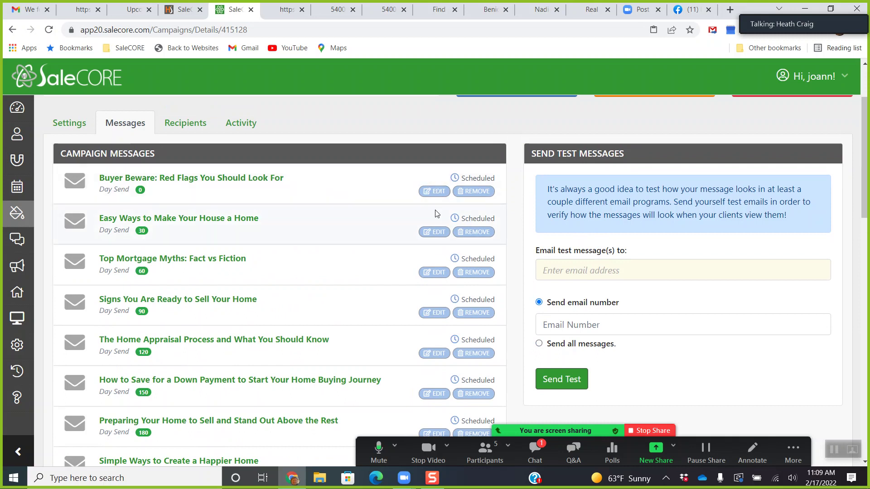
left_click(437, 232)
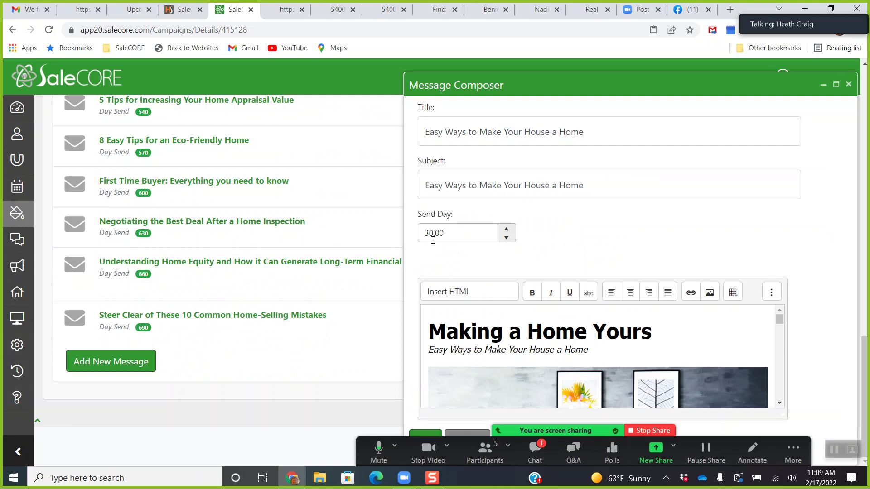
left_click(848, 84)
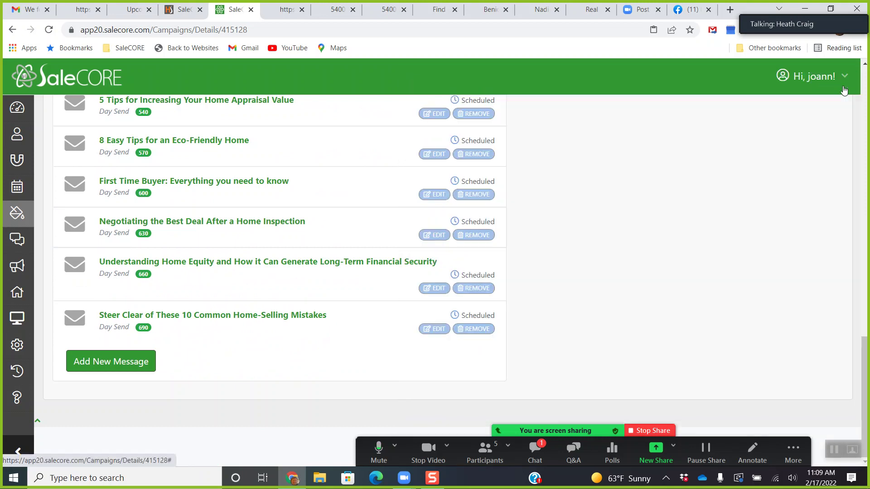
Remove the day-90 'Signs You Are Ready to Sell Your Home' message and confirm the deletion.
scroll(641, 242, "up", 10)
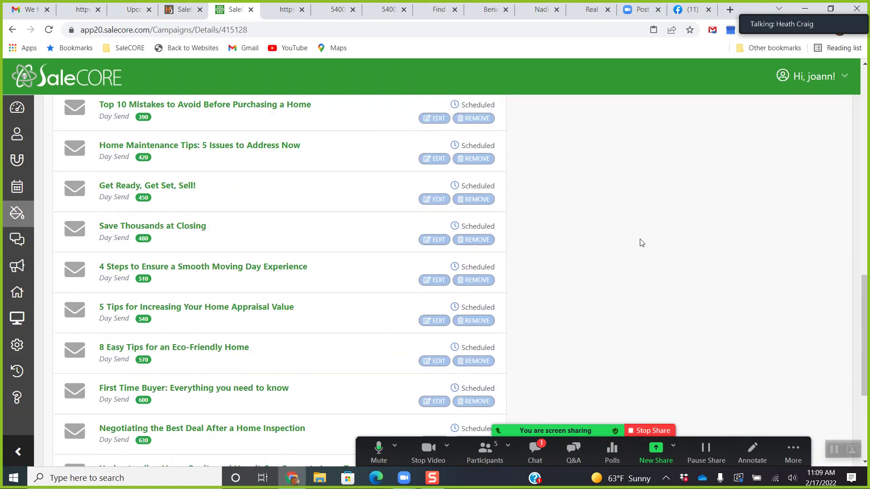
scroll(636, 235, "up", 8)
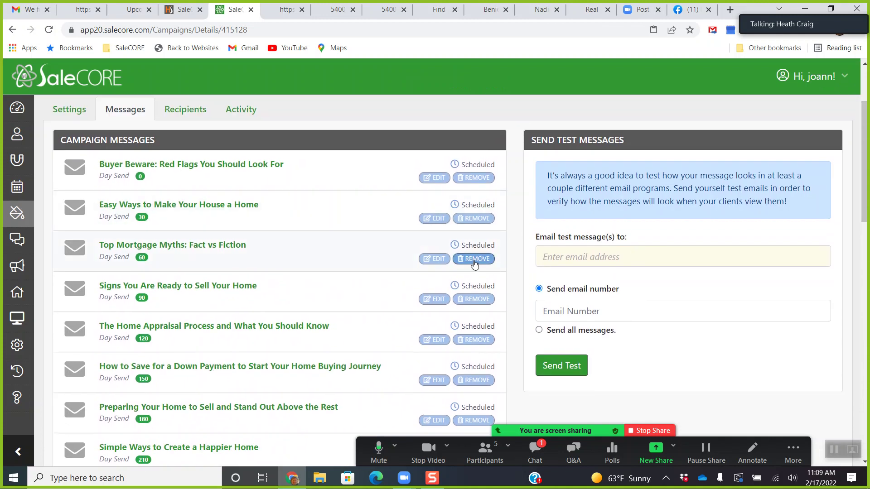
left_click(473, 300)
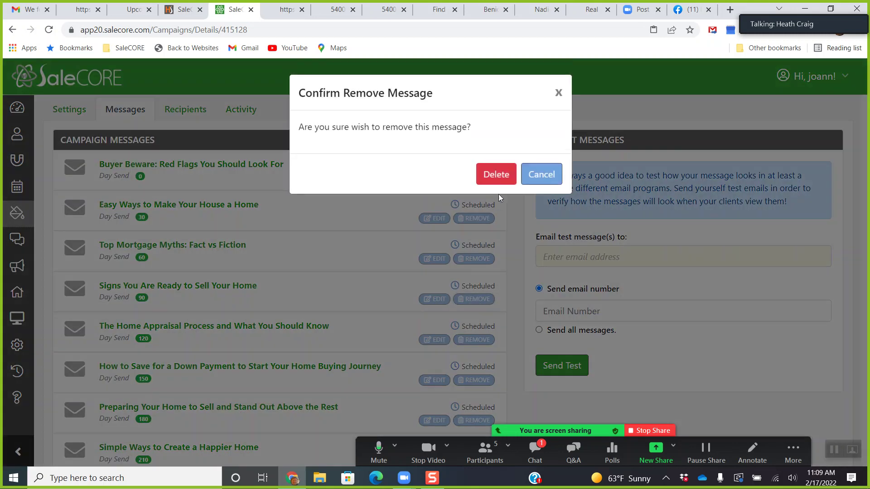
left_click(502, 177)
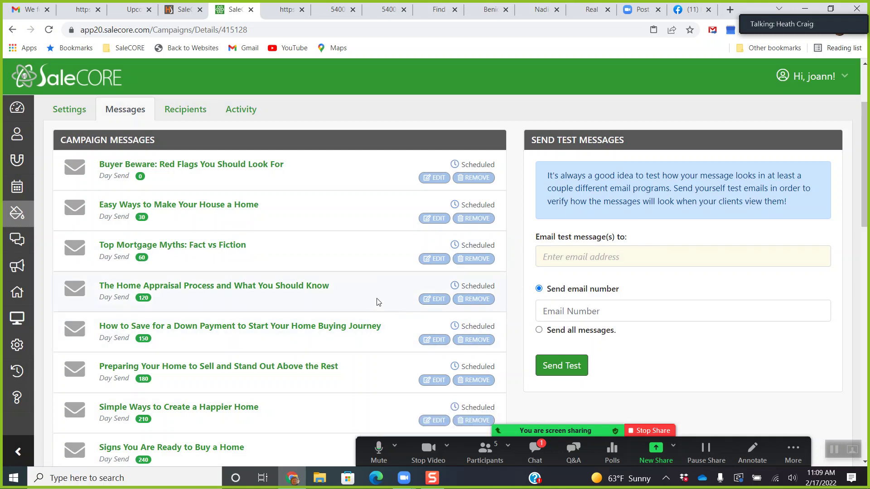
scroll(375, 300, "up", 3)
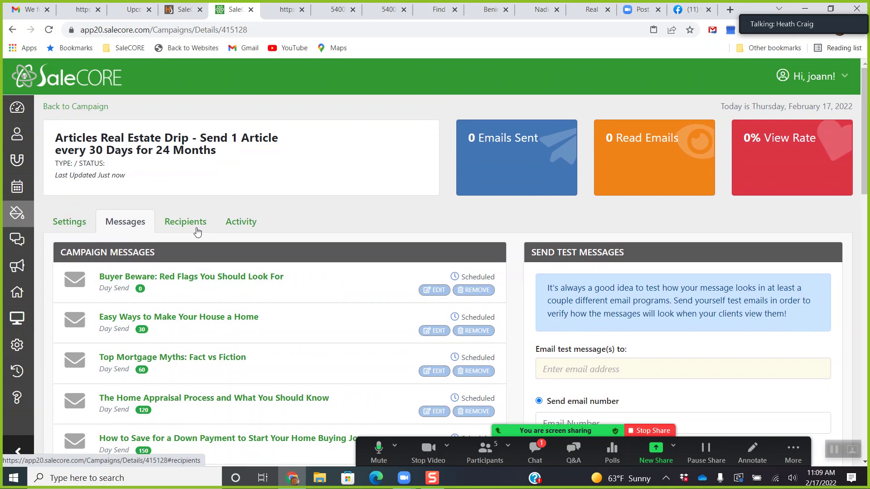
scroll(264, 268, "down", 3)
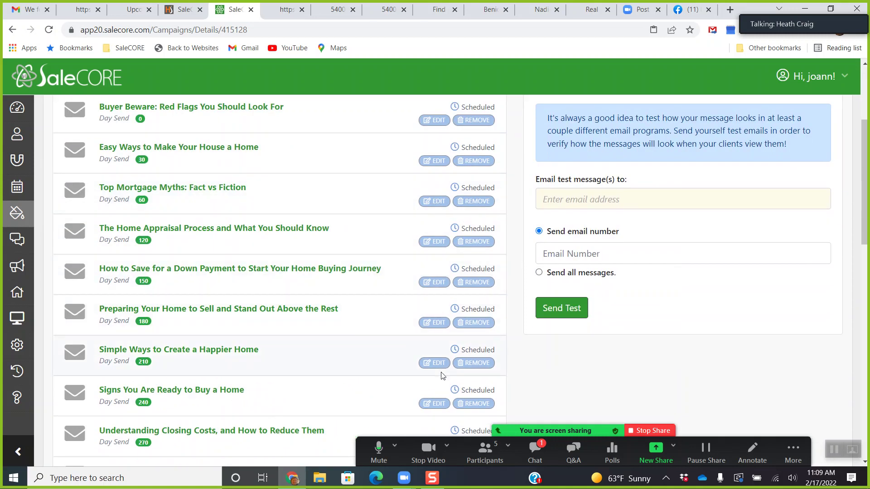
Open the Happier Home message and replace 'Happiness at' in its heading with 'Happy'.
left_click(437, 363)
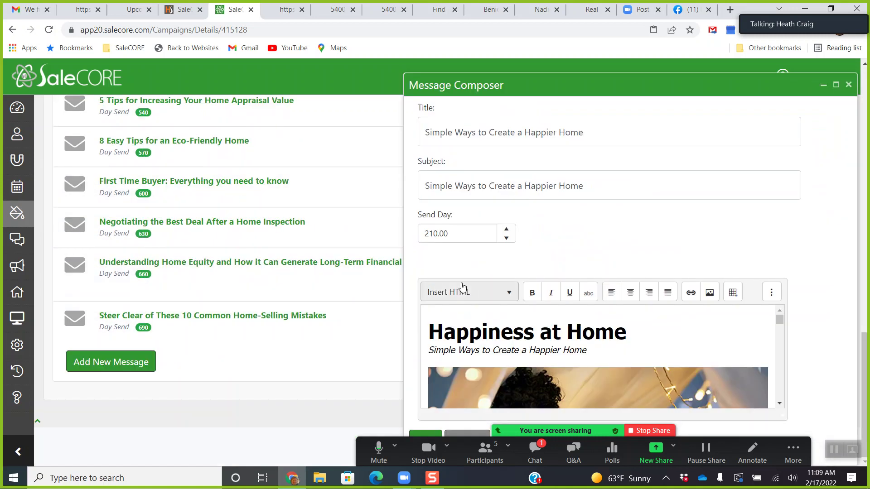
left_click_drag(429, 331, 532, 335)
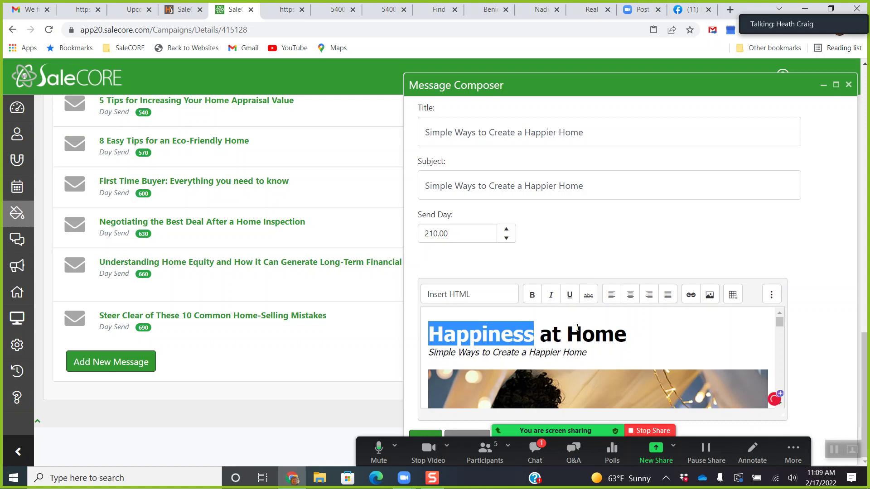
key("Delete")
key("Delete")
key("Delete")
key("Delete")
key("Delete")
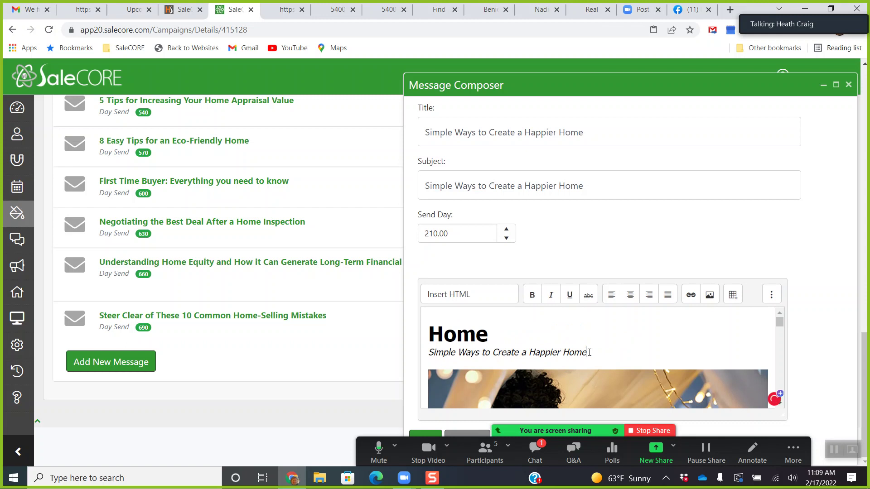
type("Happy")
scroll(648, 322, "down", 5)
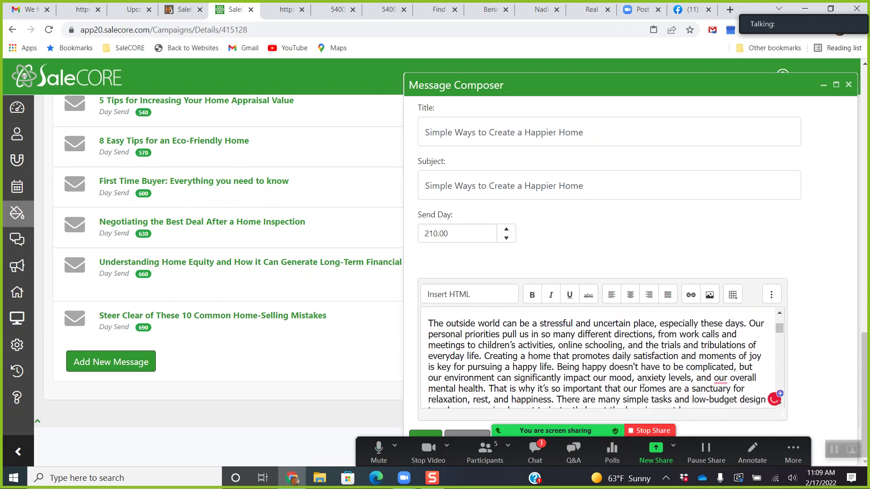
left_click_drag(624, 83, 616, 74)
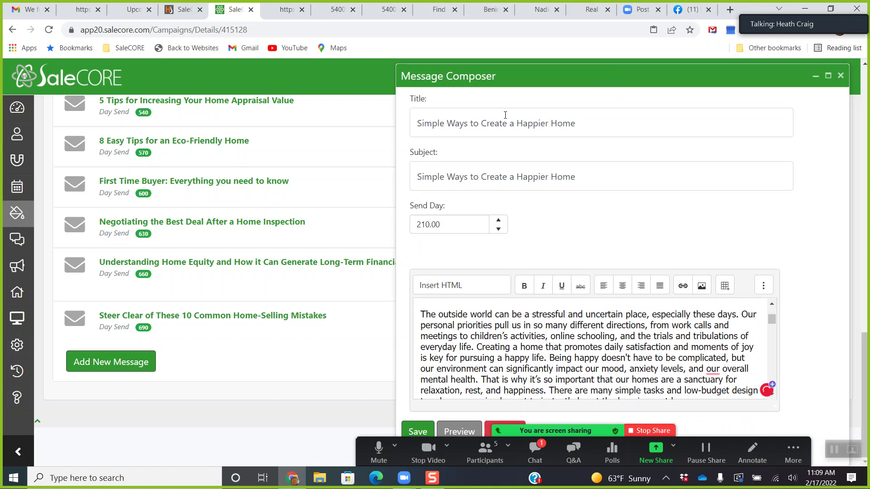
Add 's' to the title and subject, change Send Day from 210 to 5, and save.
left_click(591, 123)
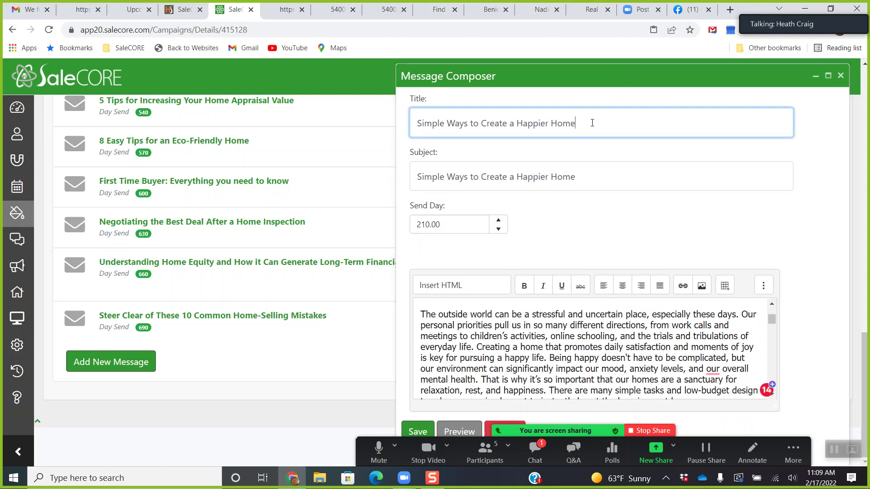
left_click(586, 178)
left_click(589, 222)
double_click(450, 224)
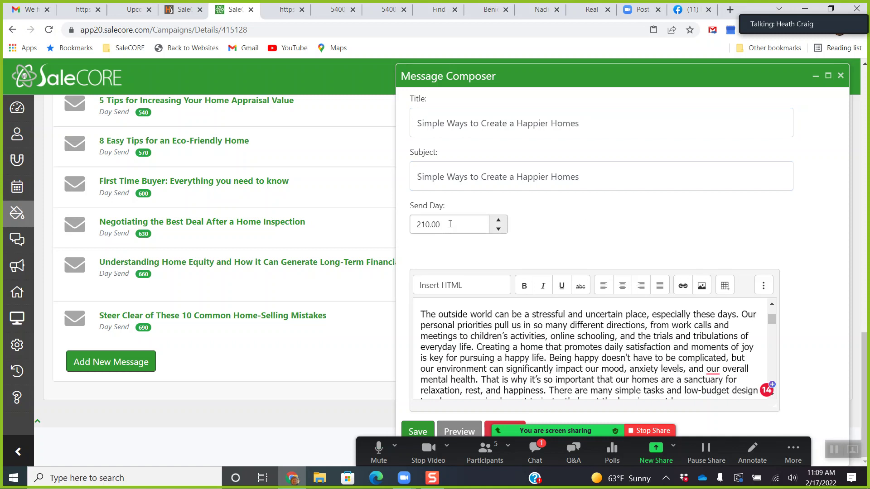
type("5")
left_click(585, 225)
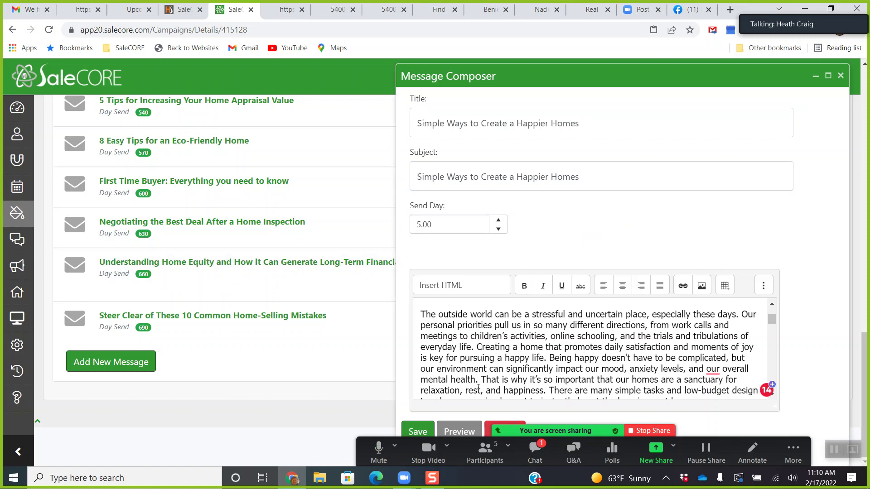
left_click(417, 432)
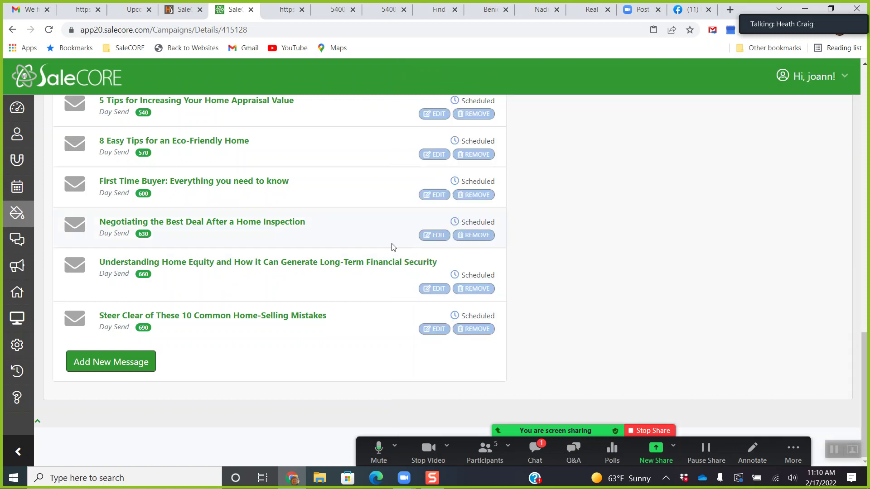
scroll(372, 244, "up", 7)
scroll(371, 244, "up", 15)
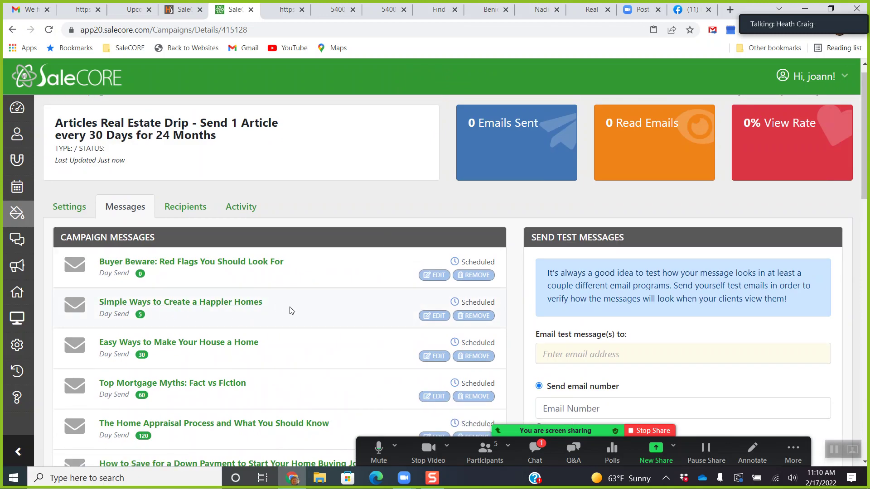
Add the client found by searching 'he' as a recipient of the articles drip campaign.
left_click(186, 210)
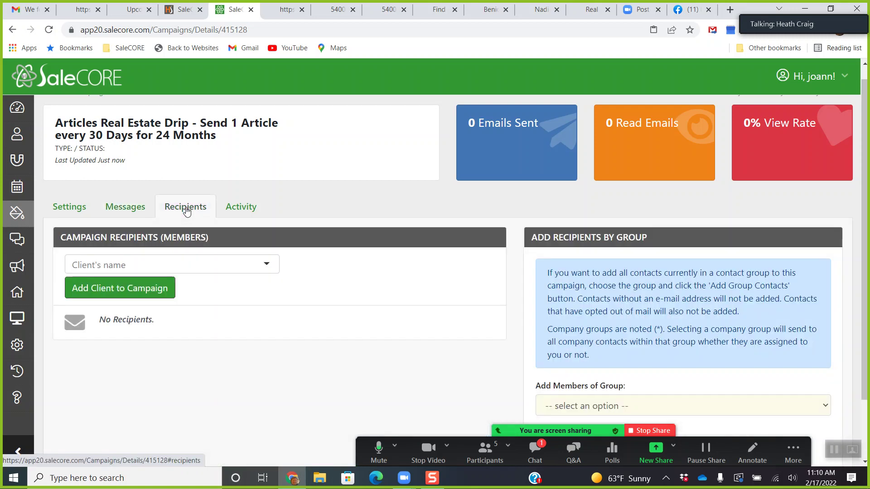
scroll(349, 229, "down", 2)
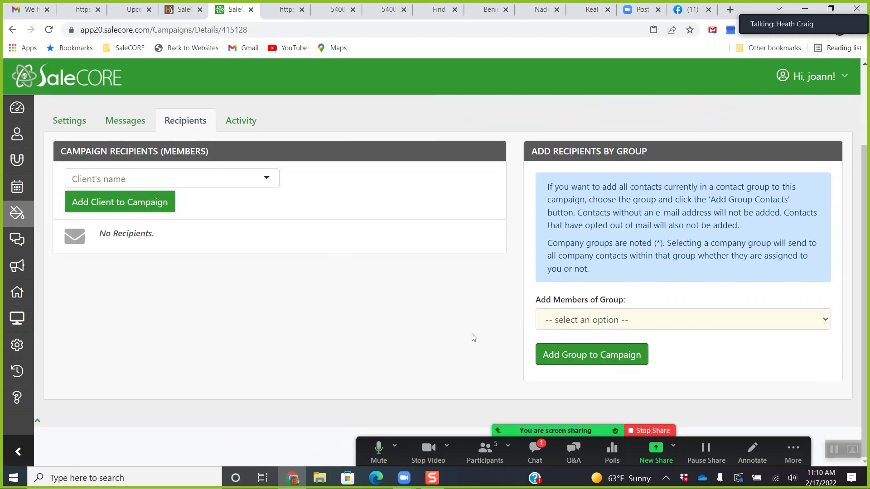
left_click(619, 322)
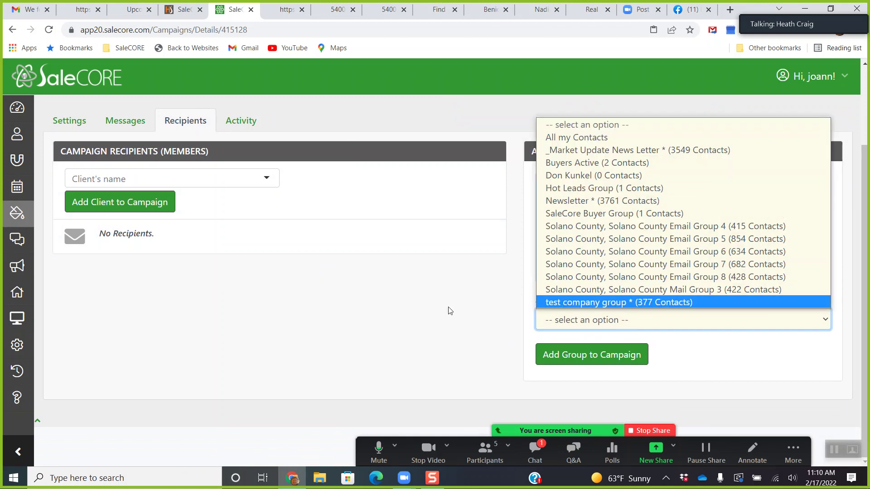
left_click(490, 293)
left_click(174, 179)
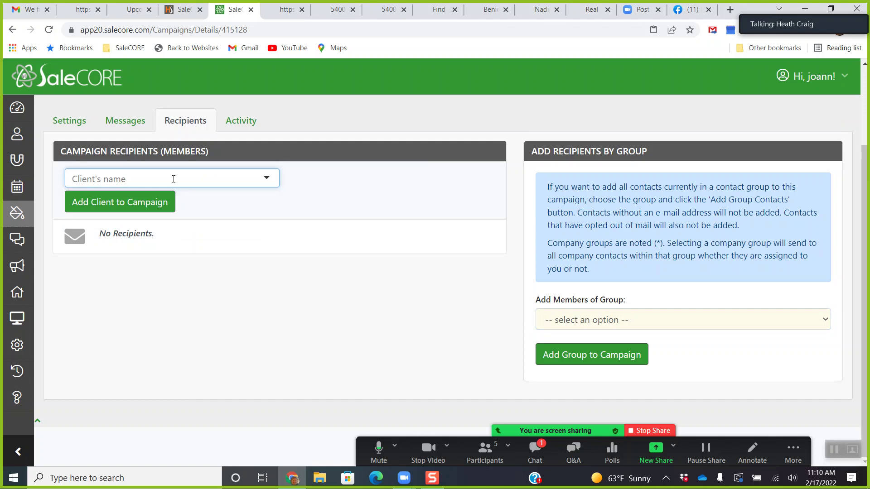
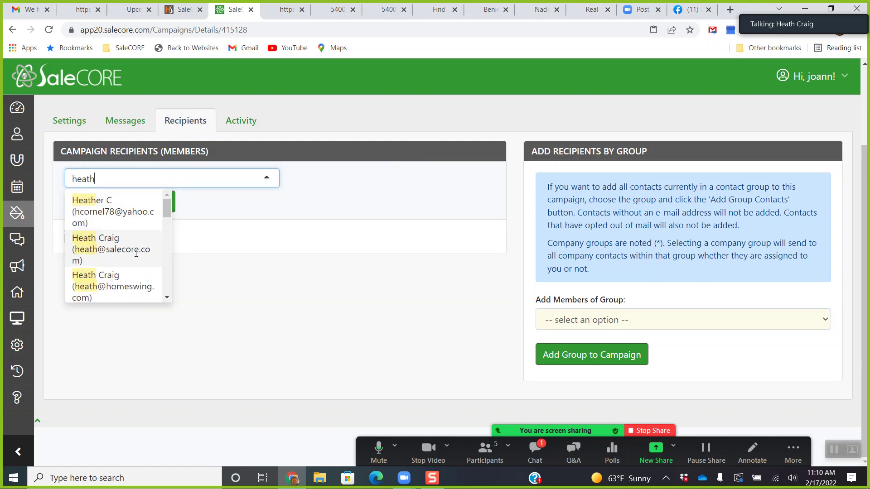
left_click(138, 250)
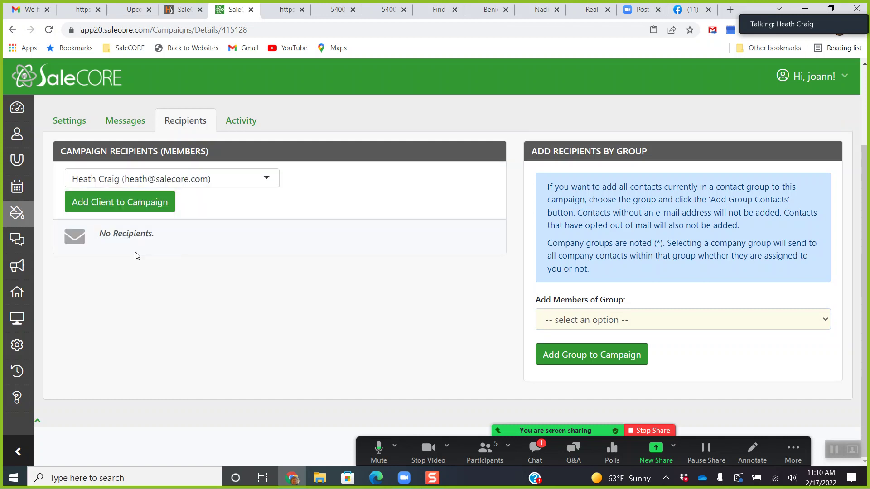
left_click(145, 207)
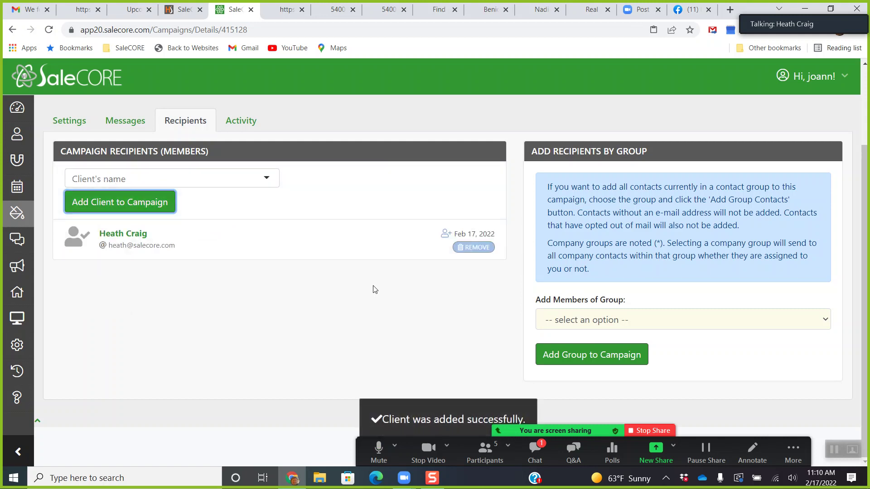
Review the campaign's message list, then switch over to the Gmail mailbox.
scroll(375, 289, "up", 3)
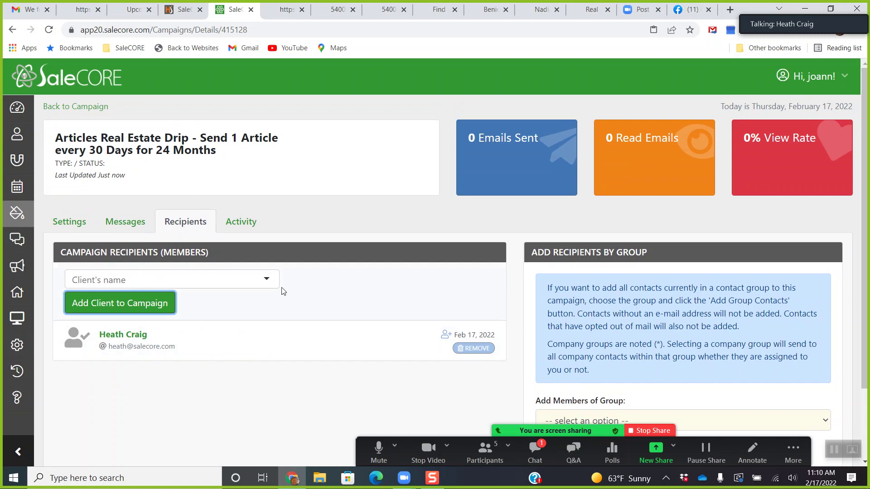
left_click(124, 223)
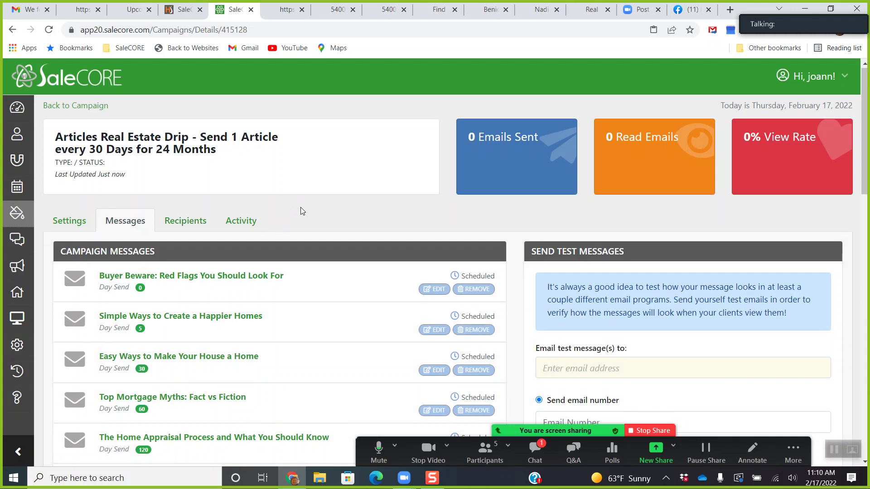
scroll(300, 202, "down", 2)
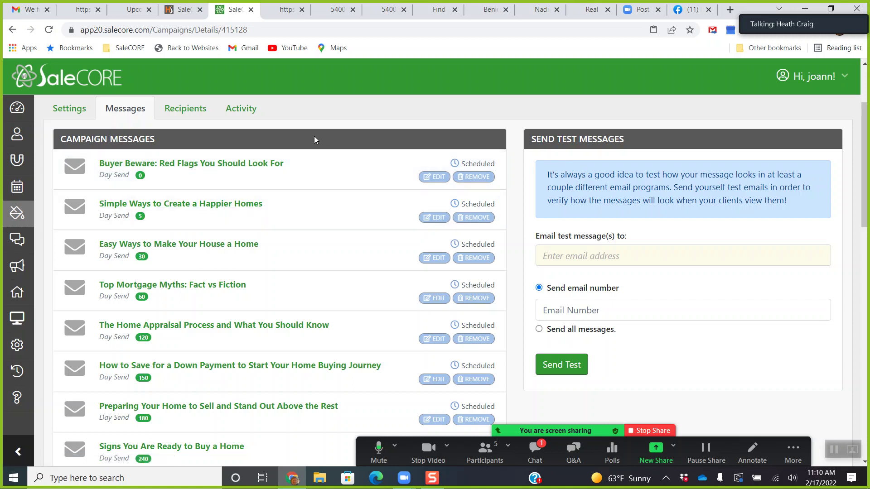
left_click(22, 6)
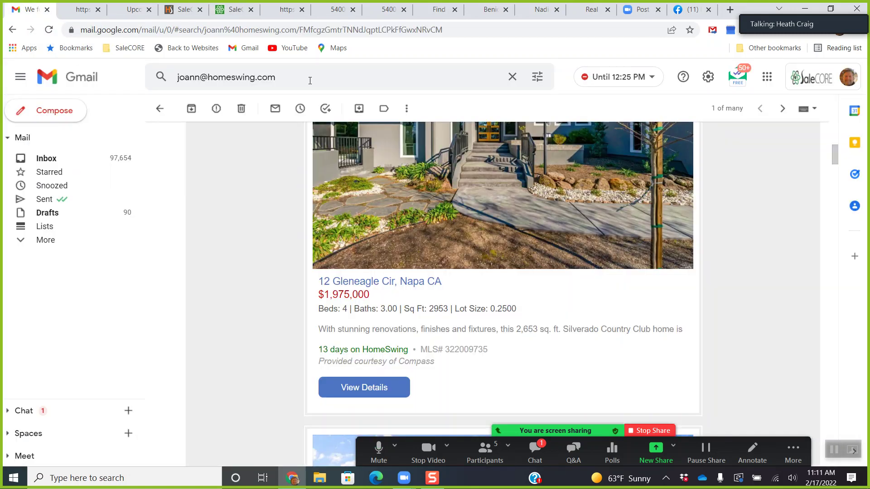
Rerun the existing mail search and show its full list of results.
left_click(285, 78)
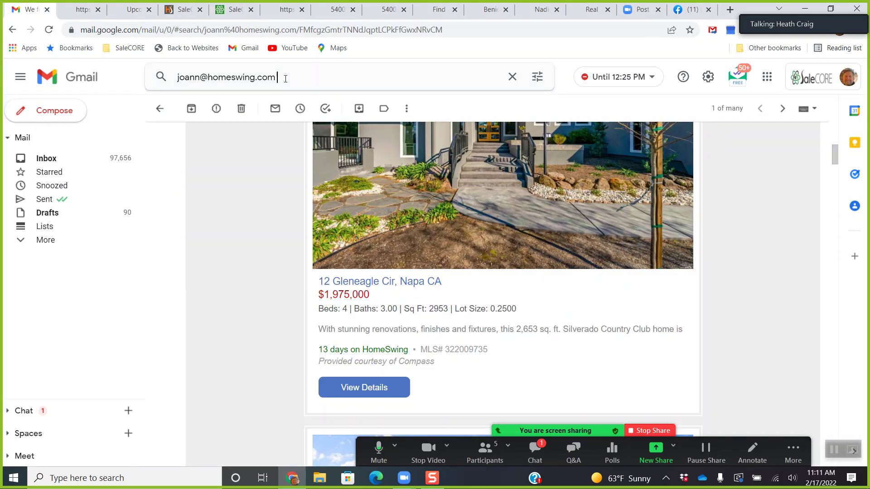
key("Return")
left_click(276, 77)
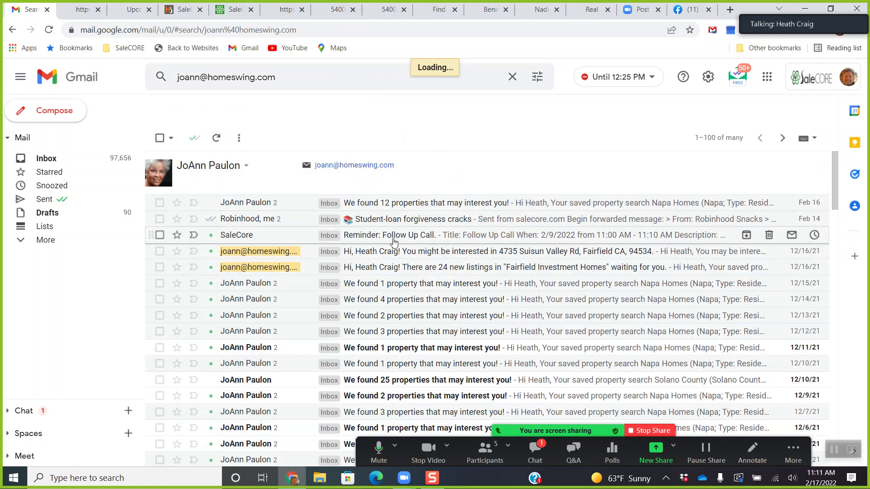
scroll(417, 272, "down", 2)
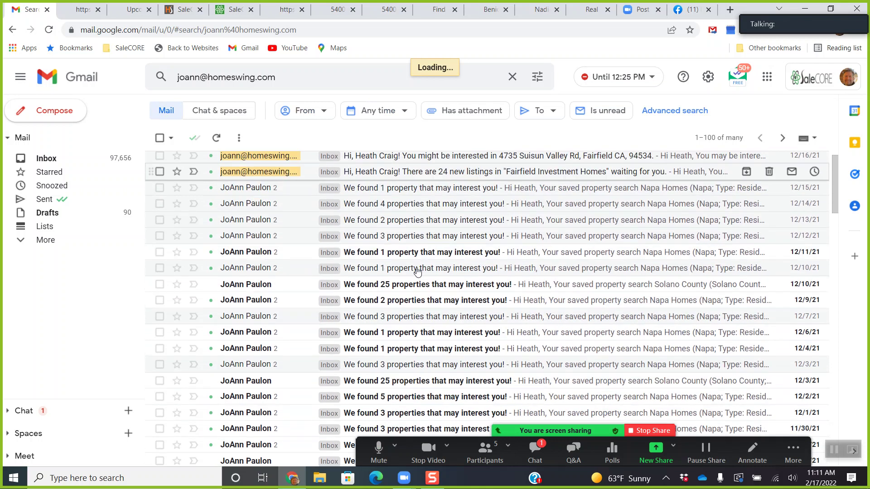
scroll(417, 272, "down", 5)
scroll(351, 302, "up", 1)
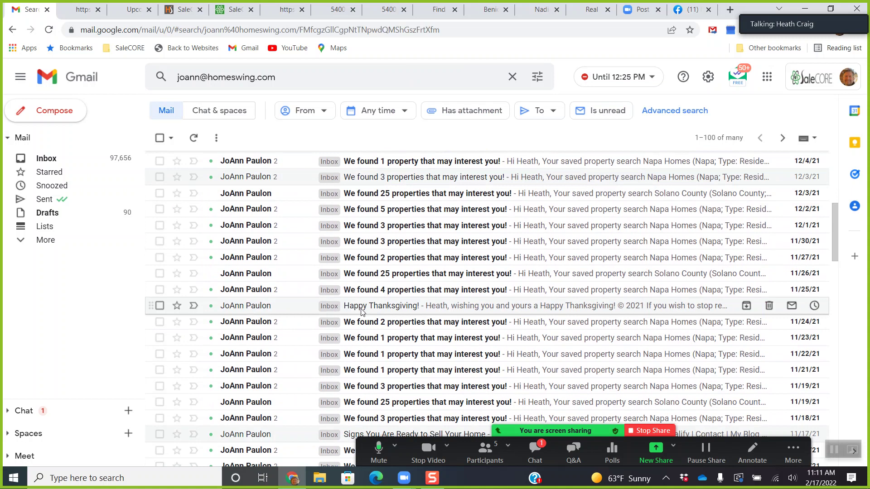
Open the Happy Thanksgiving email and read through it.
left_click(360, 306)
scroll(427, 278, "down", 3)
scroll(427, 278, "down", 10)
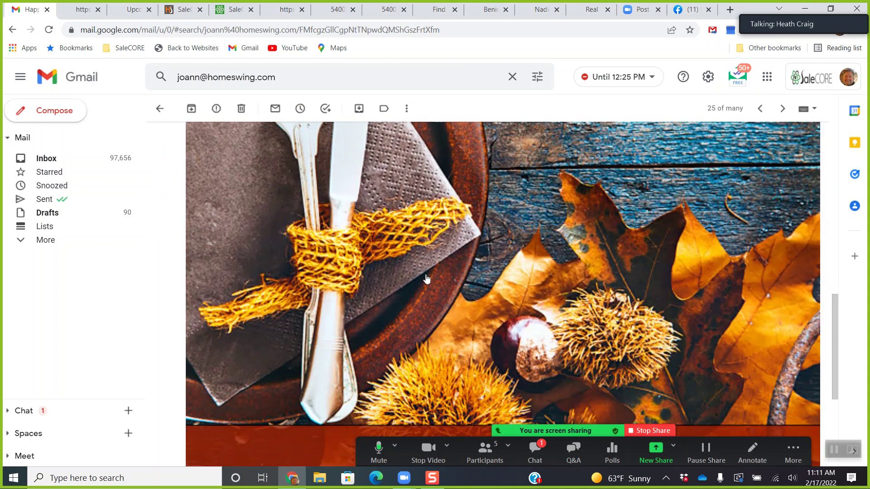
scroll(427, 279, "down", 5)
scroll(362, 194, "up", 12)
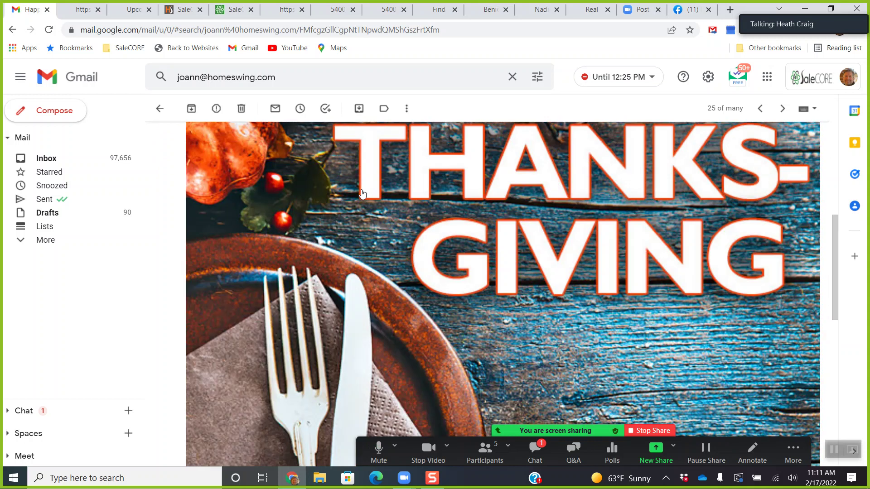
scroll(362, 193, "up", 2)
Rerun the search to return to the listing-alert results, then switch back to SaleCORE.
left_click(275, 79)
key("Return")
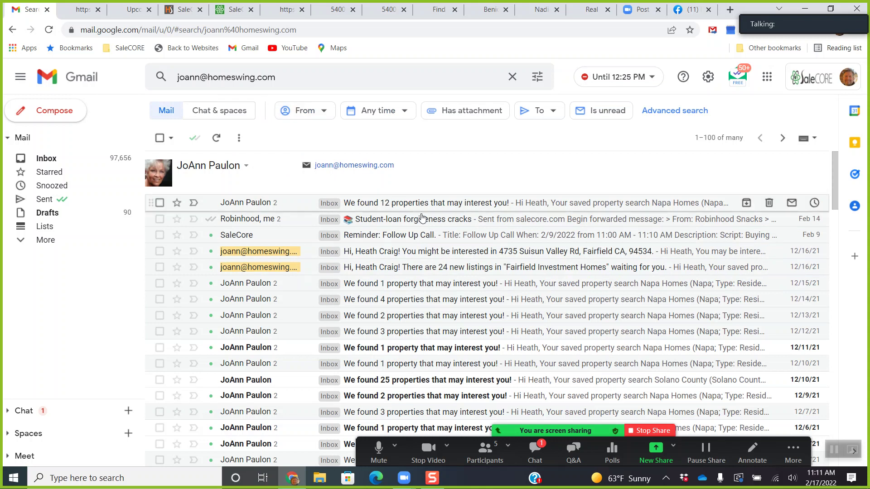
scroll(421, 227, "down", 5)
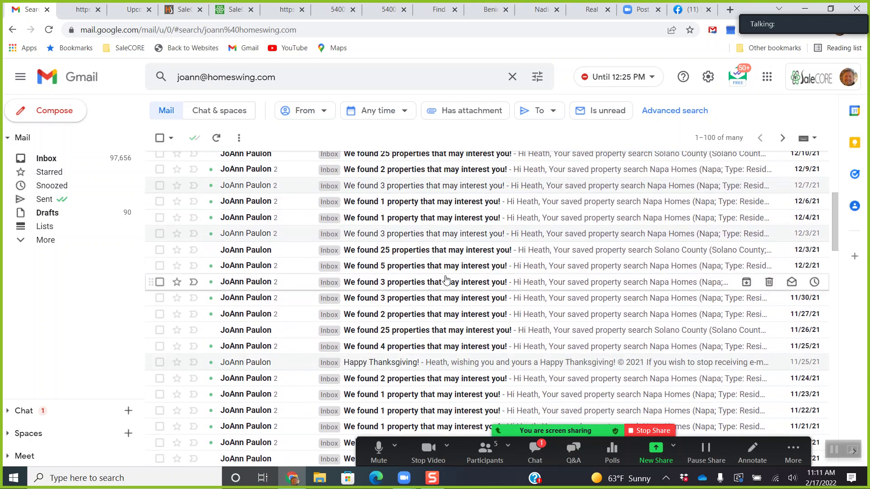
scroll(447, 283, "up", 5)
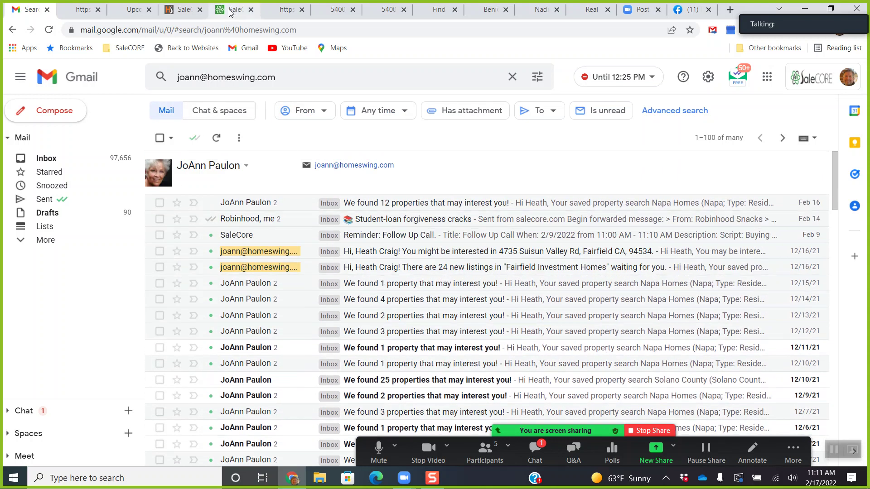
left_click(232, 10)
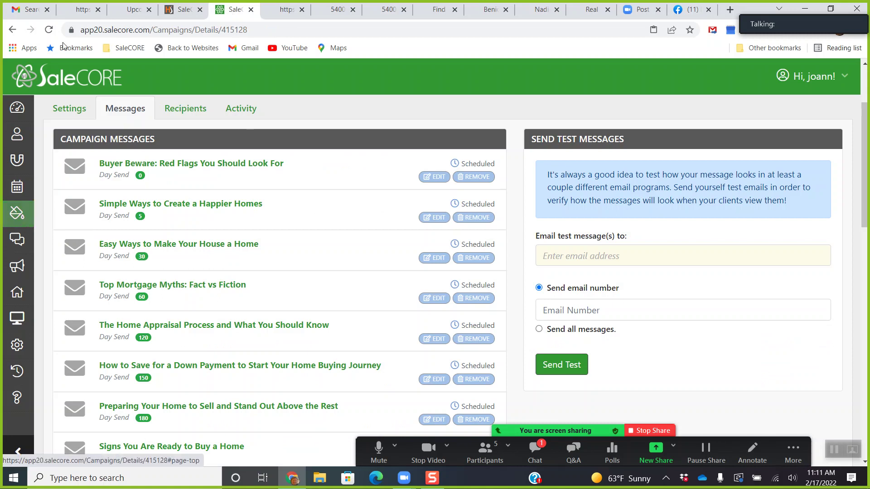
Reload the drip campaign to confirm its first article shows as sent, then open My Campaigns.
left_click(49, 29)
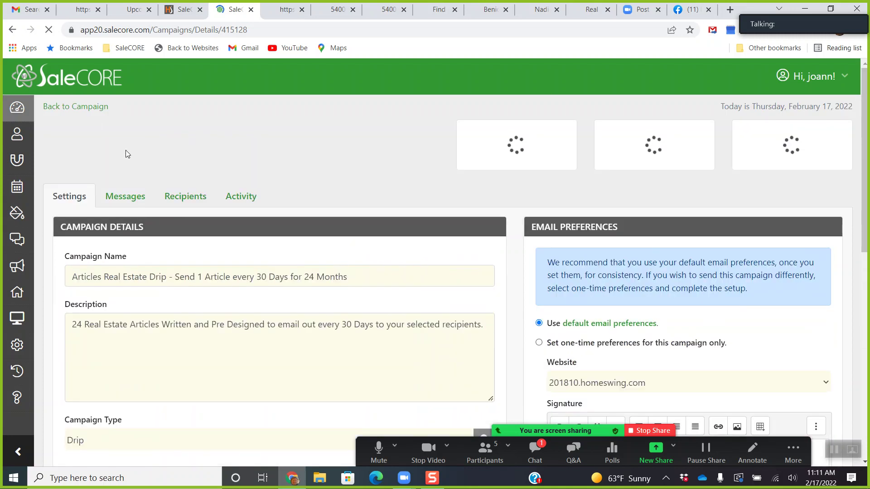
left_click(122, 222)
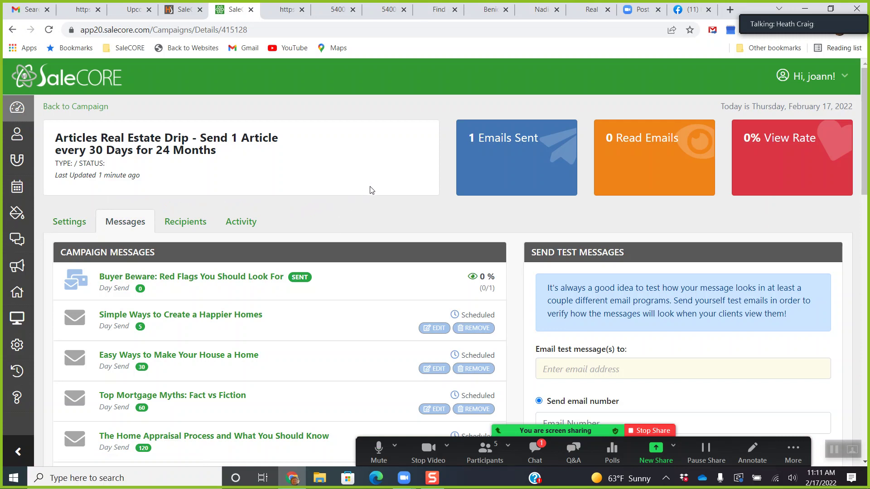
left_click(17, 213)
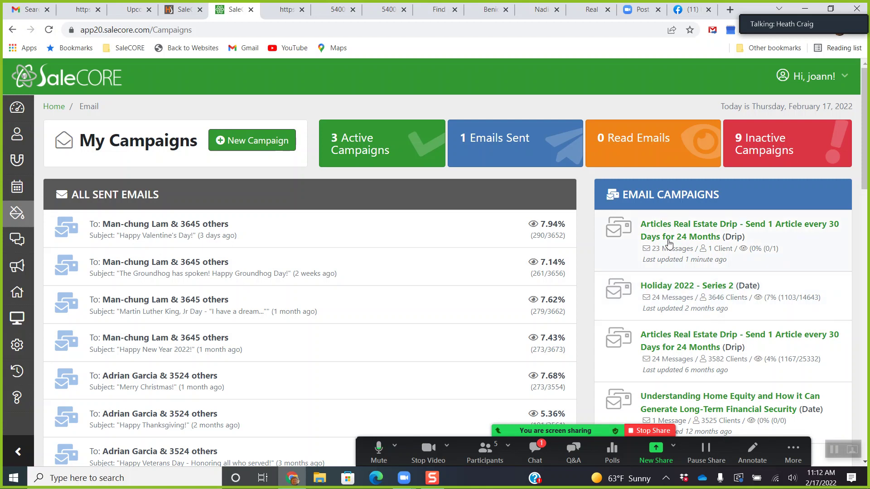
Open the Holiday 2022 - Series 2 campaign and review its sent and scheduled messages.
left_click(668, 292)
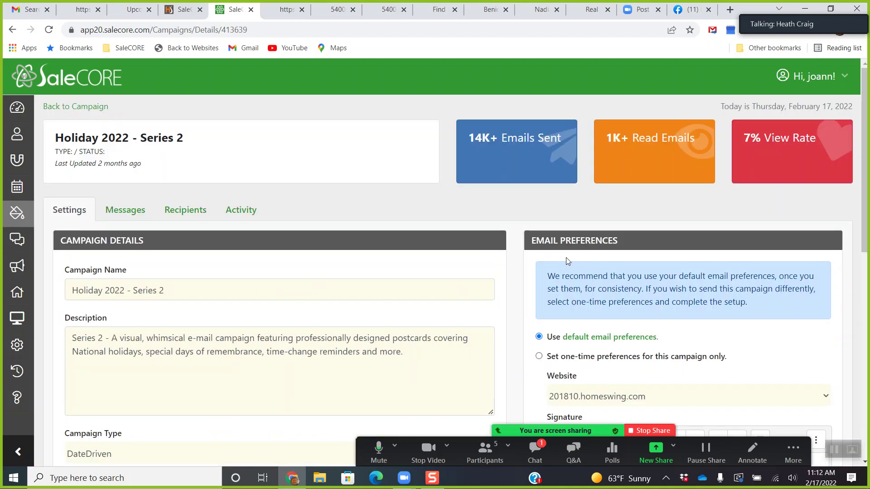
left_click(127, 215)
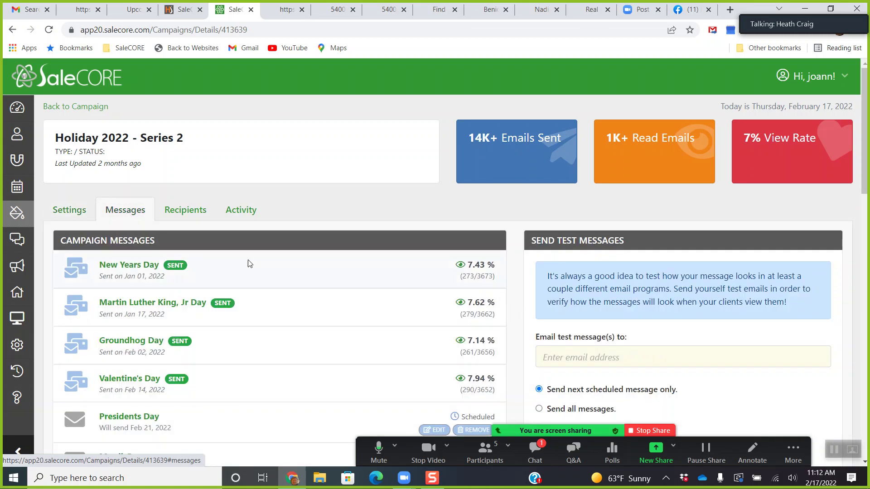
scroll(247, 262, "down", 4)
scroll(258, 233, "up", 1)
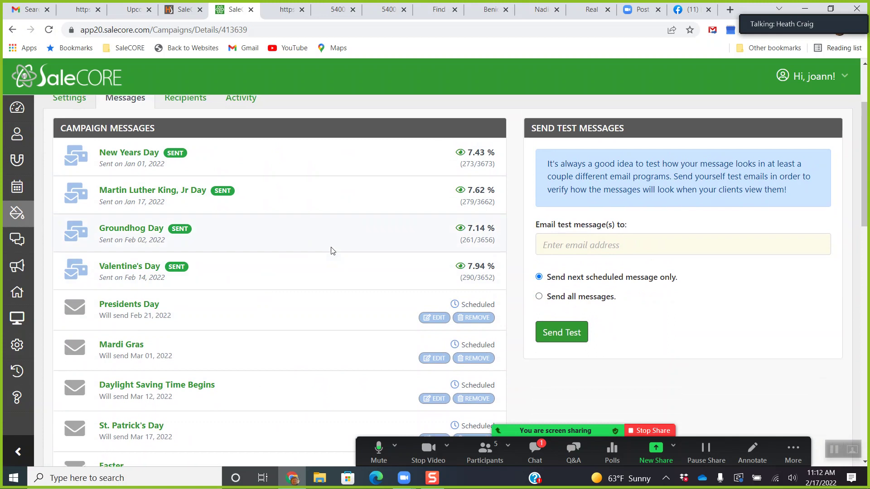
scroll(331, 251, "up", 2)
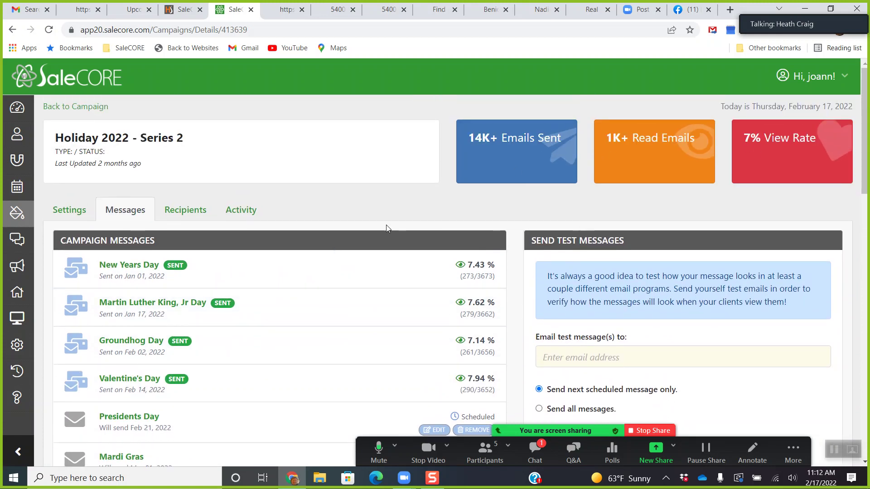
Review the Holiday 2022 - Series 2 campaign's recipients.
left_click(189, 219)
scroll(274, 220, "down", 5)
scroll(274, 220, "up", 5)
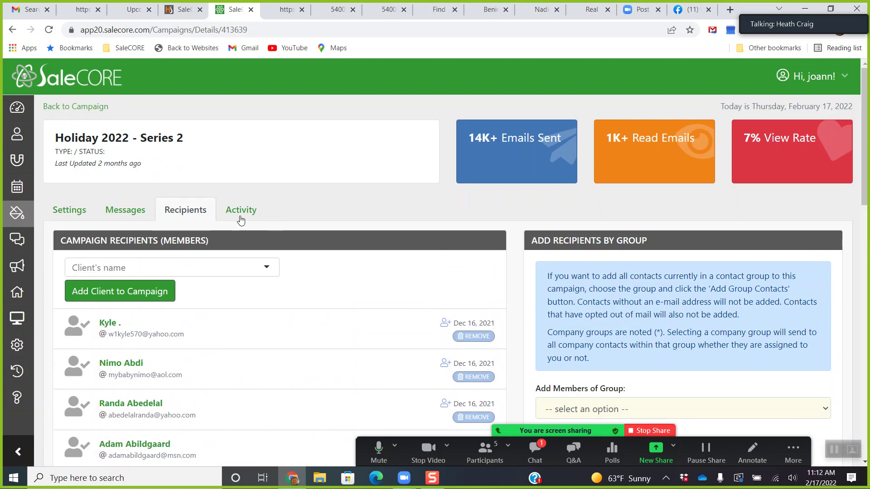
Review the campaign's email activity: 14K+ sent, 1K+ read, 7% view rate.
left_click(241, 217)
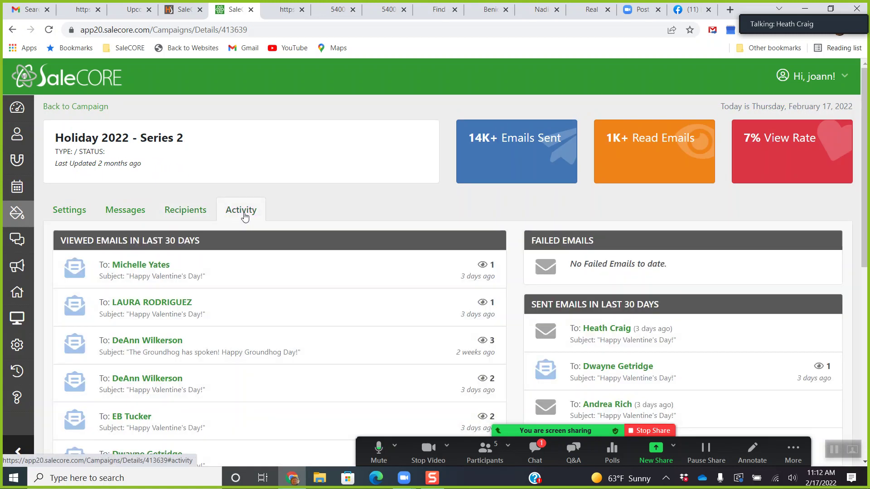
scroll(300, 230, "down", 2)
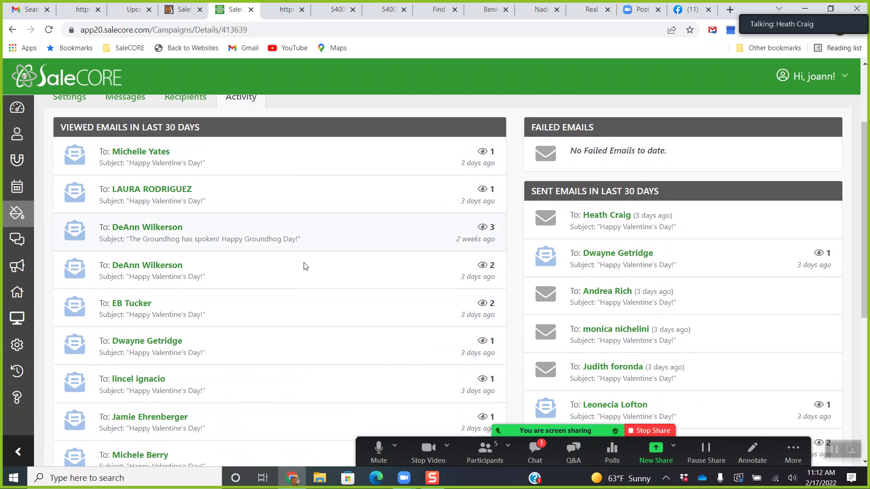
scroll(251, 305, "up", 1)
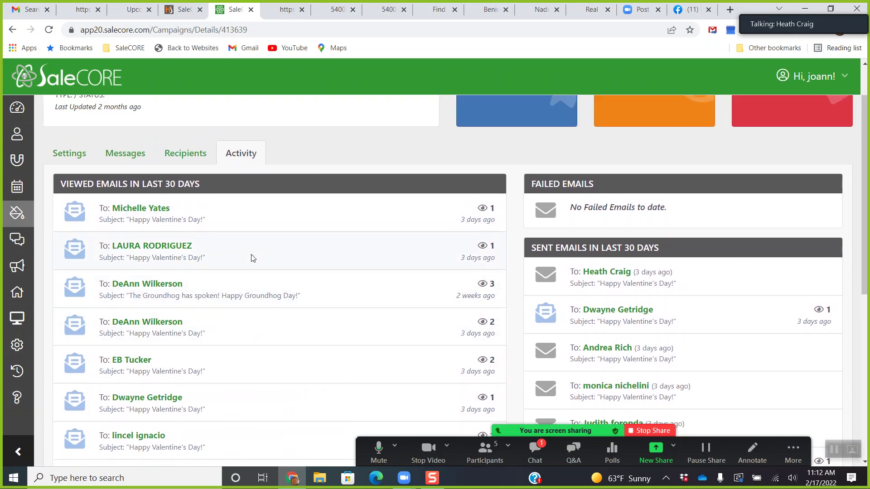
scroll(270, 259, "up", 1)
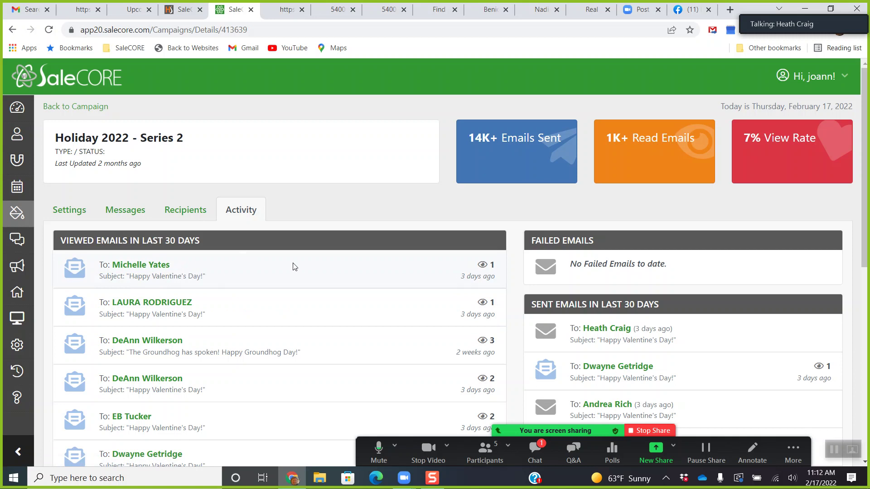
scroll(293, 267, "down", 6)
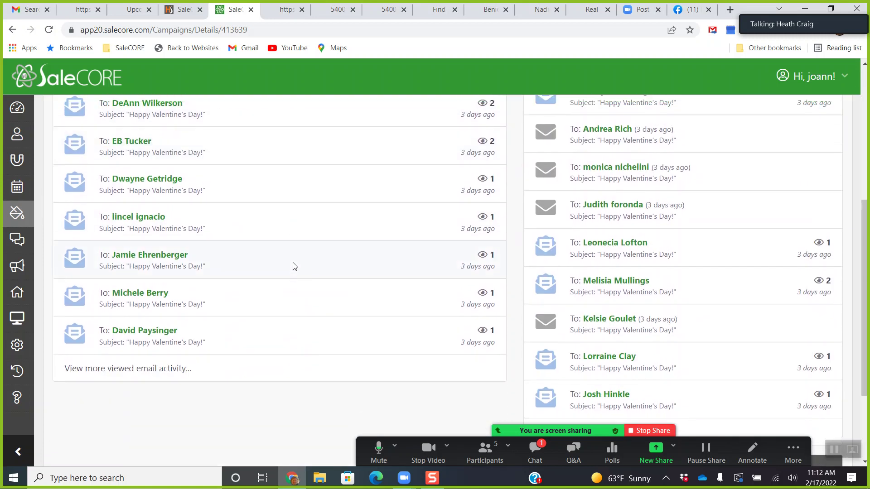
scroll(295, 266, "up", 4)
scroll(295, 259, "up", 3)
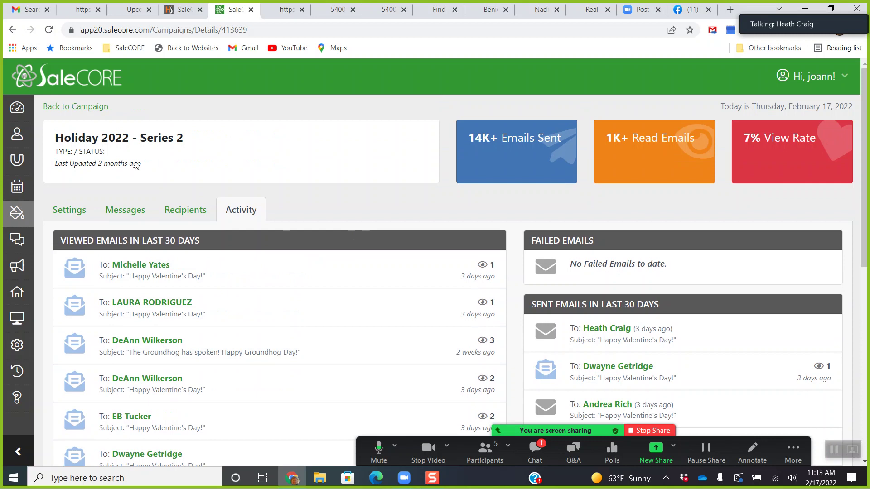
From the dashboard, open the recent email opener's contact record and check its saved searches.
left_click(20, 115)
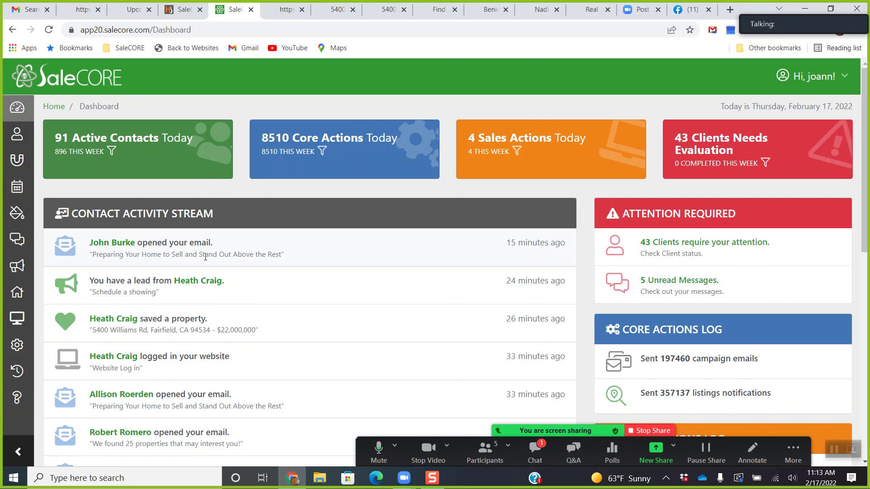
left_click(110, 245)
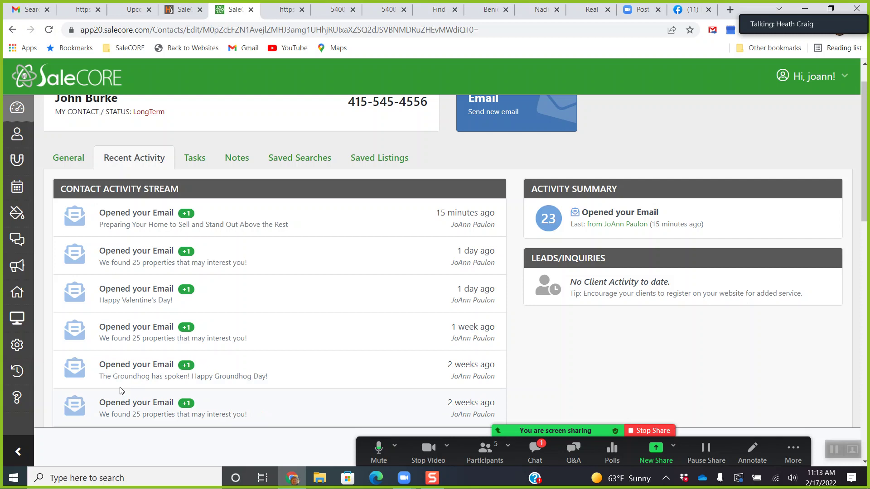
left_click(295, 164)
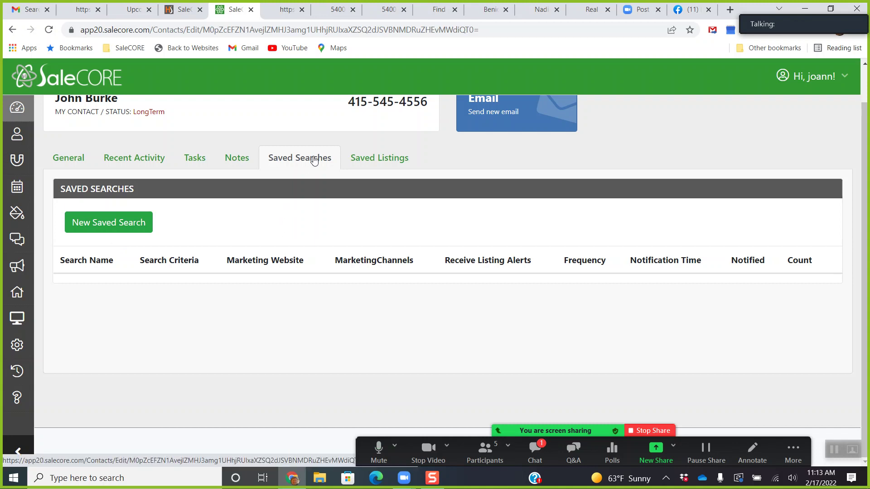
Review the contact's general details, including the home equity campaign title in its log.
left_click(69, 161)
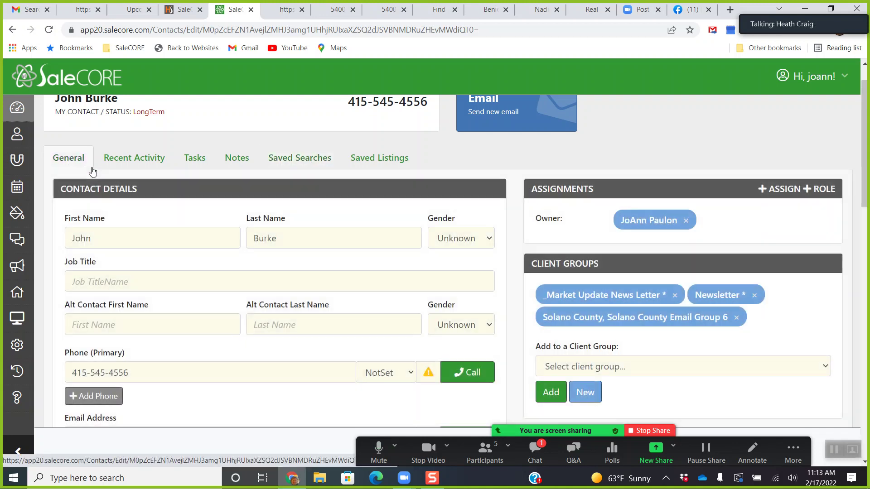
scroll(265, 213, "down", 4)
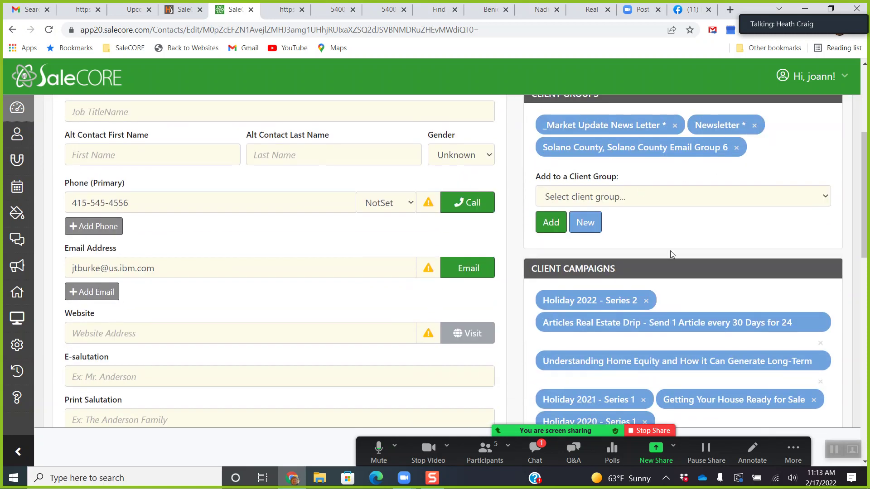
scroll(672, 251, "down", 3)
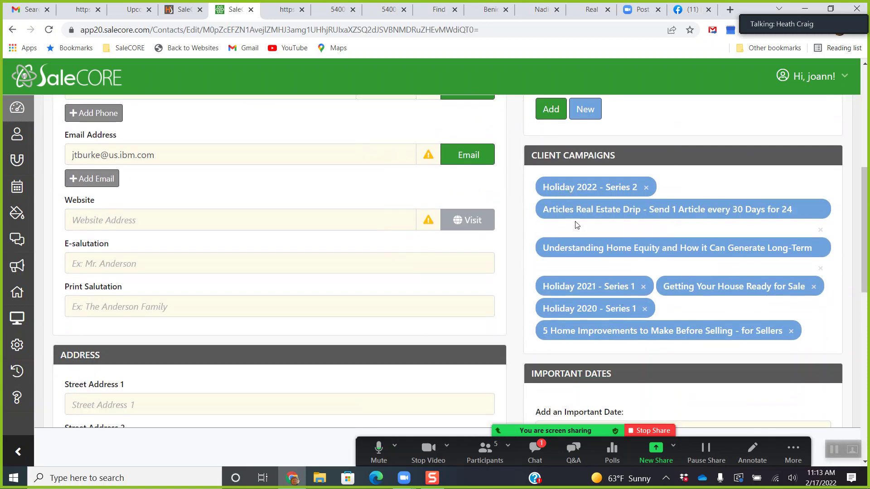
left_click_drag(542, 246, 583, 277)
left_click(596, 312)
scroll(589, 222, "up", 7)
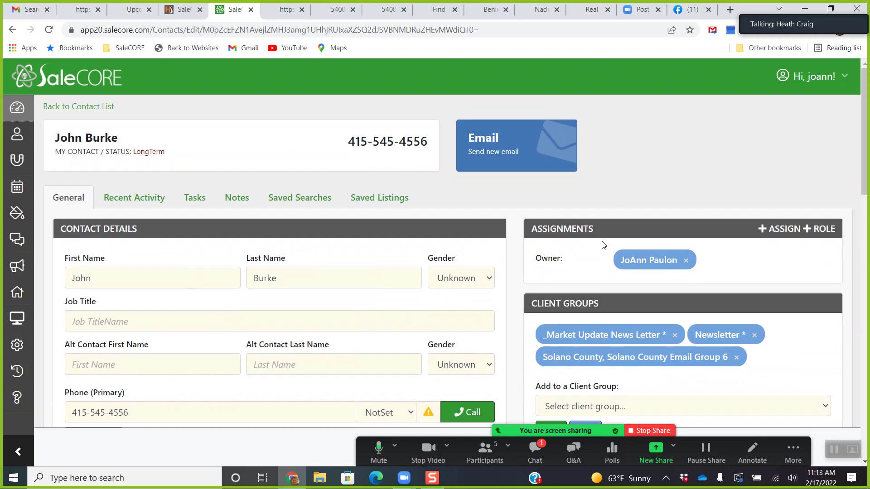
Recheck the contact's details and return to its empty saved-searches list.
left_click(292, 205)
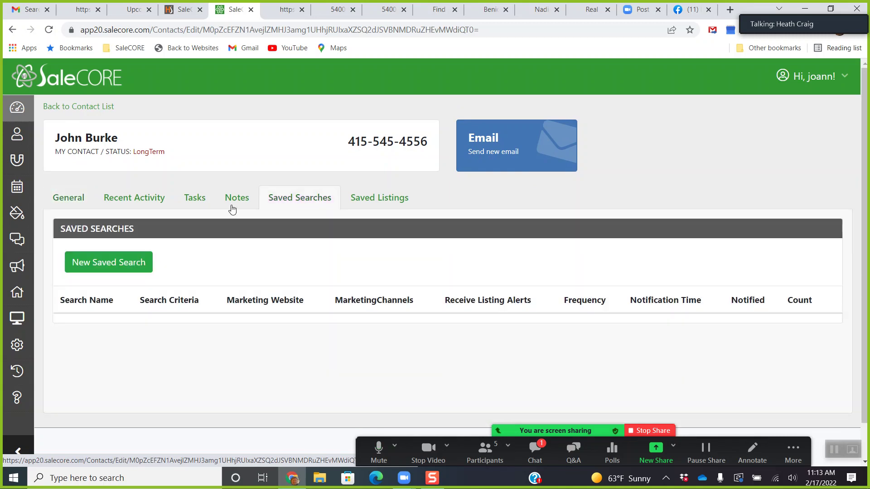
left_click(75, 206)
scroll(133, 249, "down", 10)
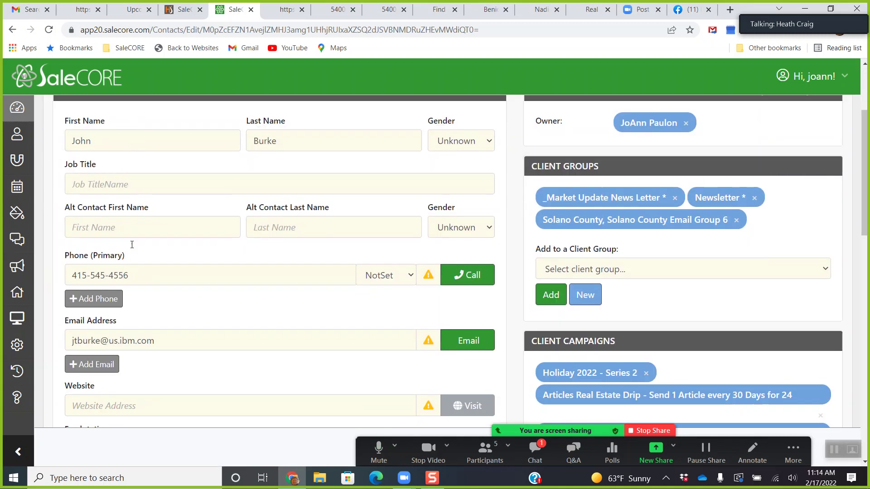
scroll(132, 249, "down", 9)
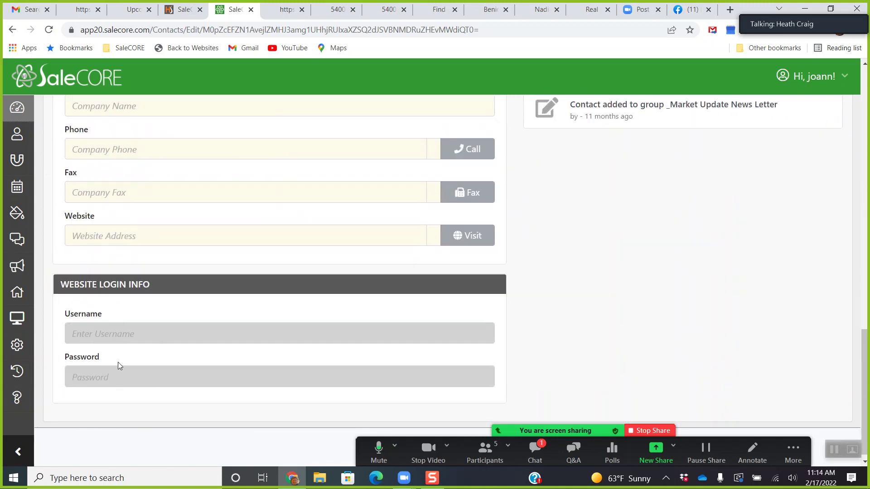
scroll(169, 350, "up", 19)
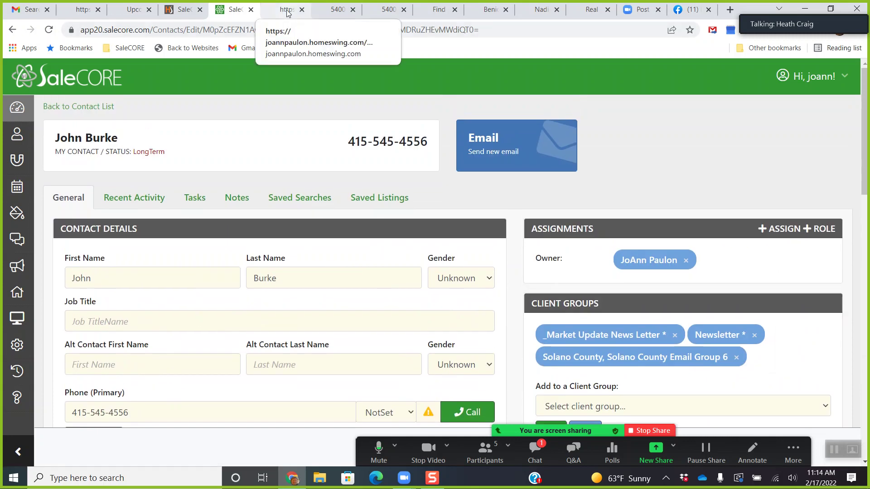
left_click(301, 204)
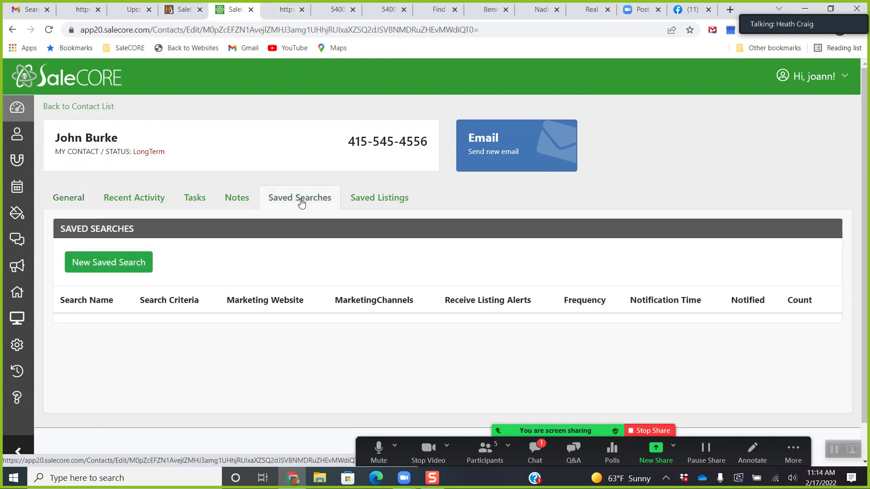
Start a new saved search named 'Napa Homes for Sale'.
left_click(136, 262)
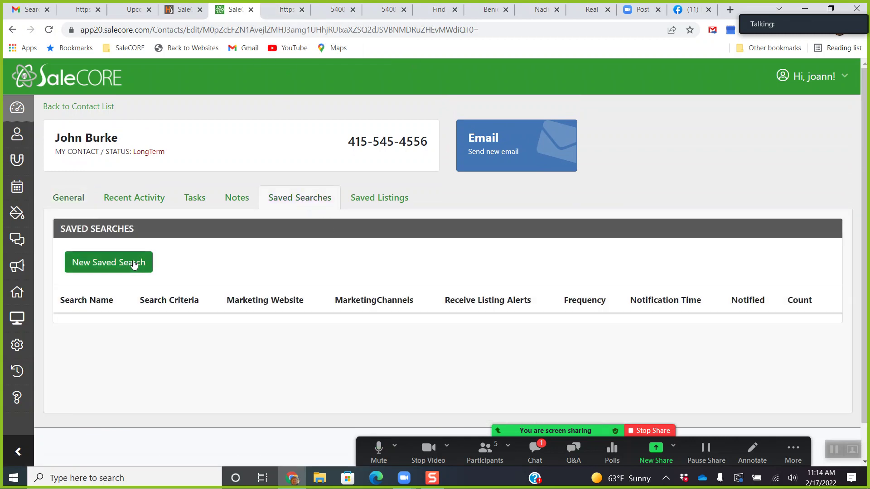
scroll(190, 249, "down", 1)
scroll(190, 246, "down", 1)
left_click(158, 195)
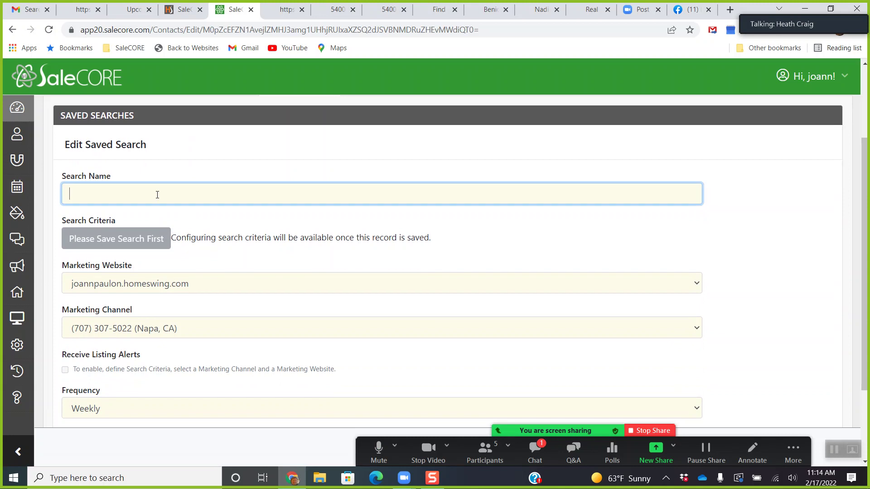
type("Napa Homes for Sale")
Set the saved search's marketing channel to Napa, CA.
scroll(254, 263, "down", 1)
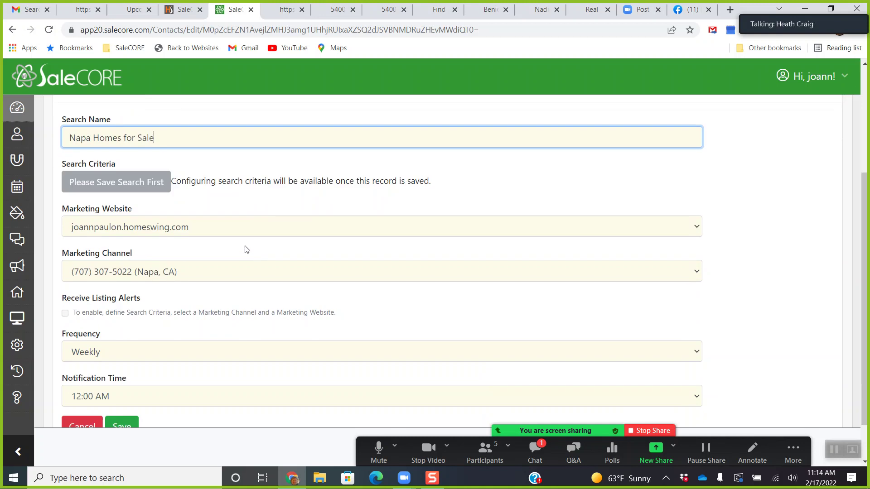
left_click(211, 277)
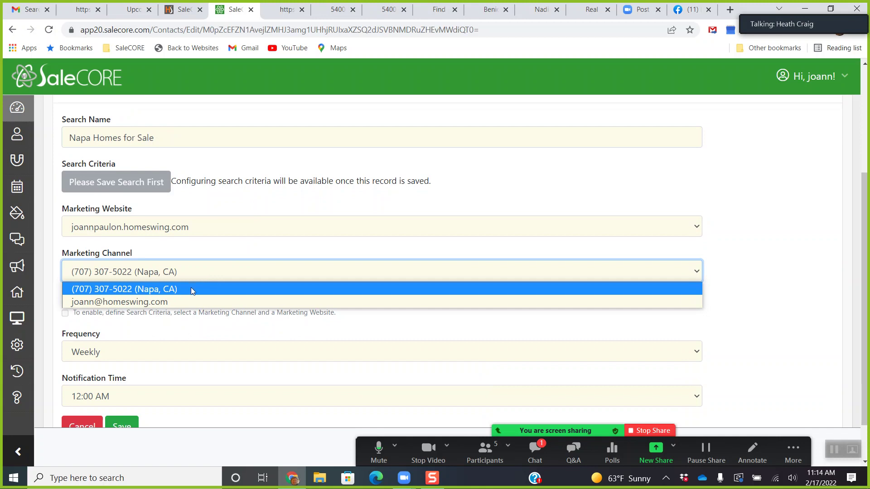
left_click(187, 301)
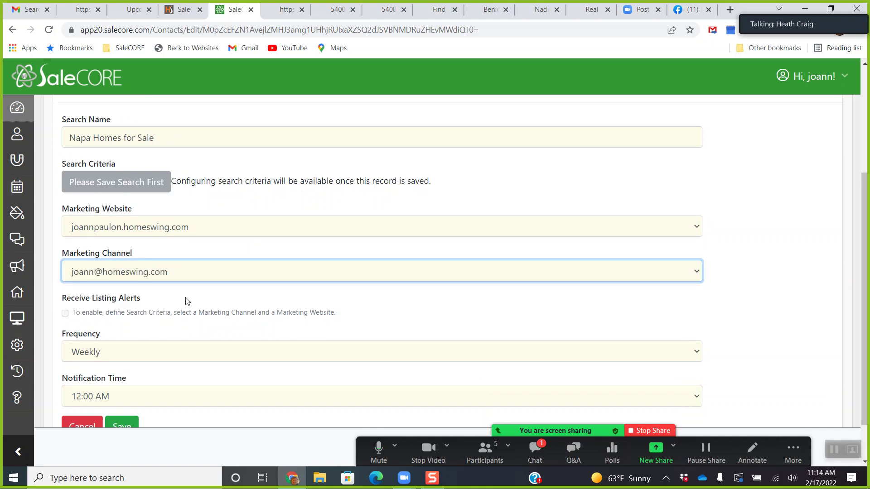
left_click(199, 272)
left_click(192, 288)
left_click(203, 276)
left_click(189, 297)
left_click(282, 269)
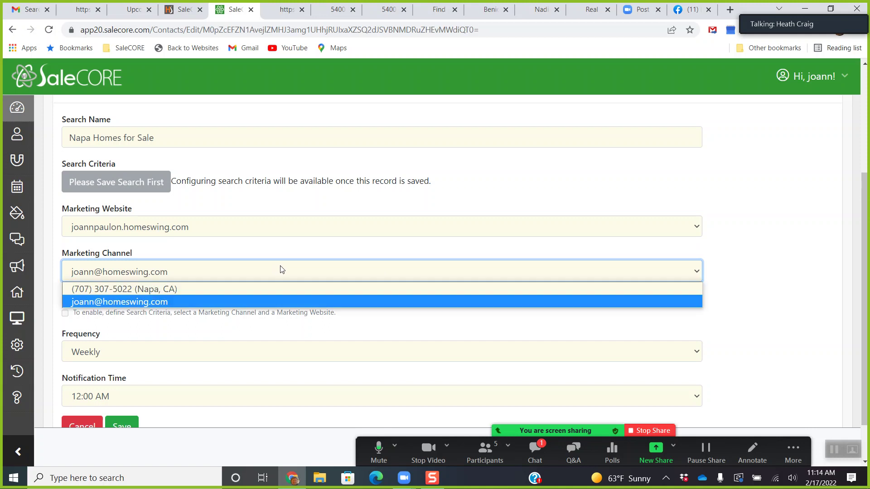
left_click(211, 290)
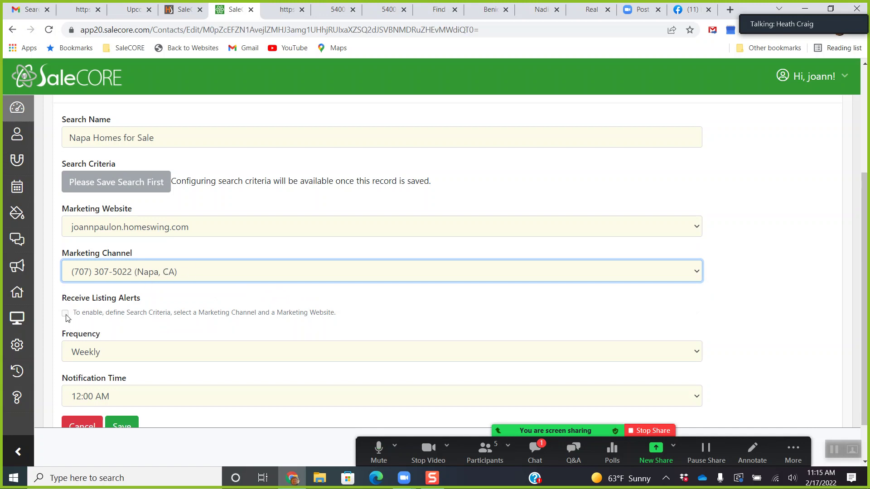
Set the alerts to go out daily at 03:00 PM and save the search.
left_click(86, 346)
left_click(96, 384)
scroll(166, 316, "down", 1)
left_click(127, 345)
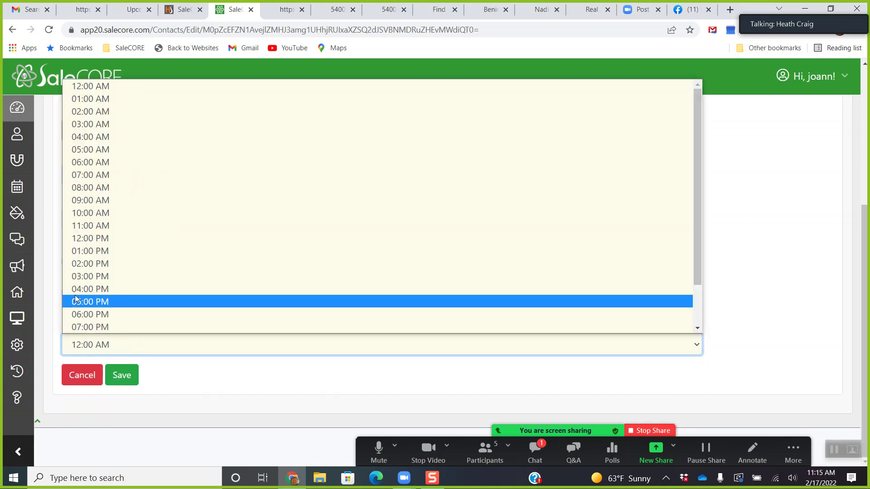
left_click(116, 275)
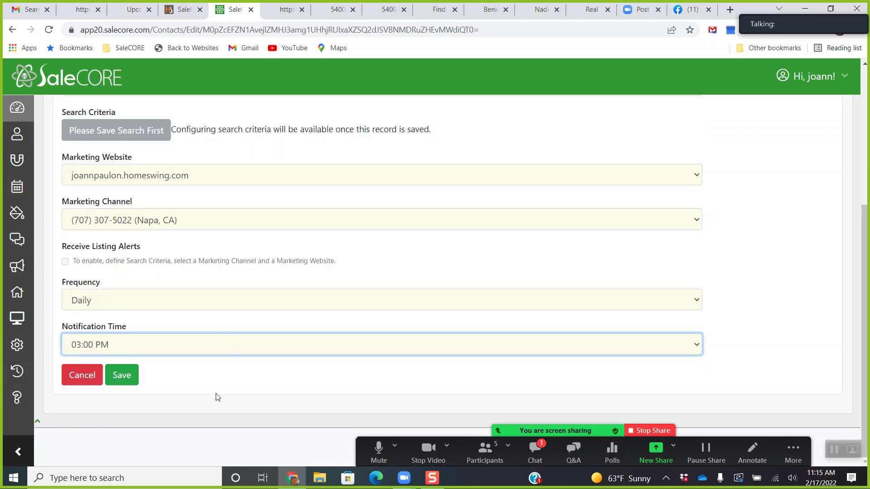
left_click(127, 377)
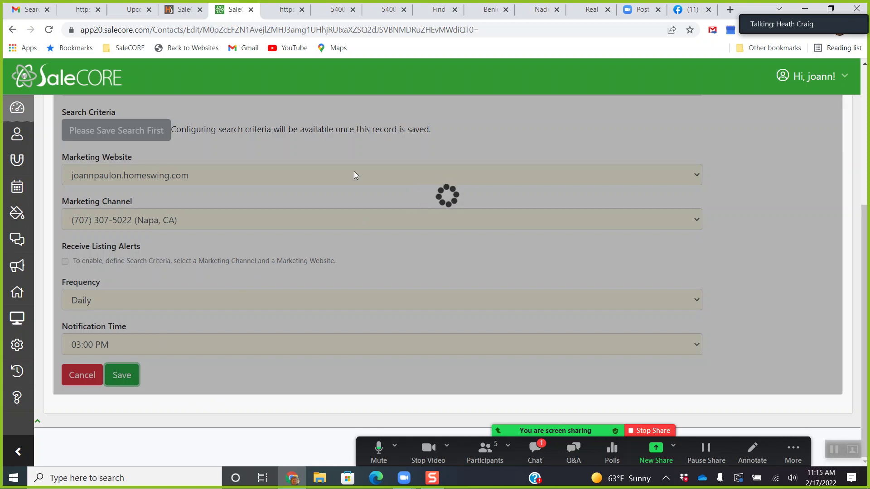
Scroll back up and go to the Contacts list.
scroll(383, 212, "up", 4)
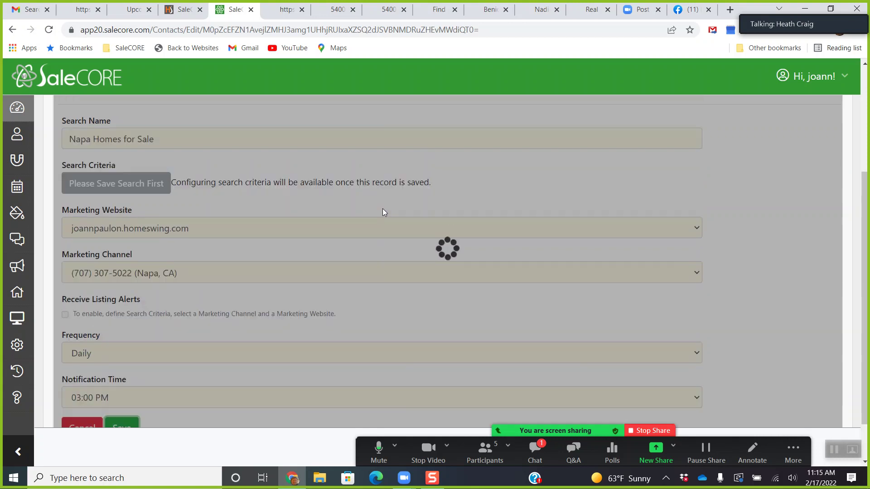
scroll(383, 212, "up", 1)
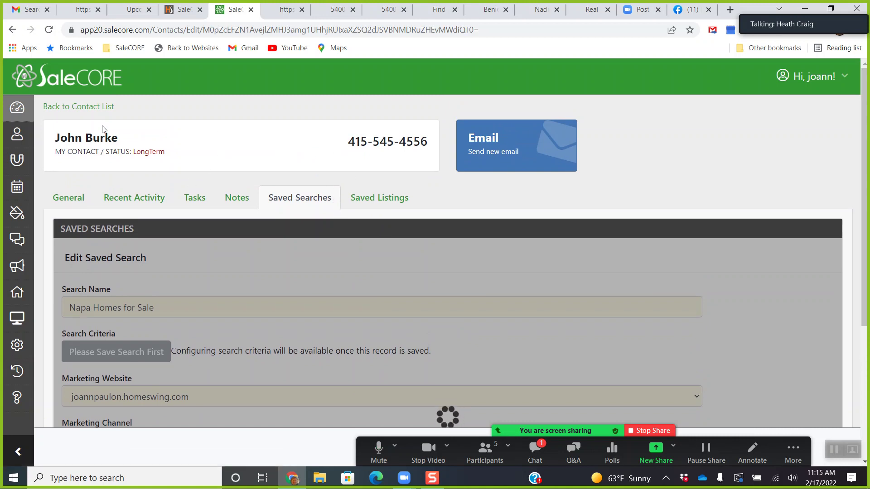
left_click(20, 136)
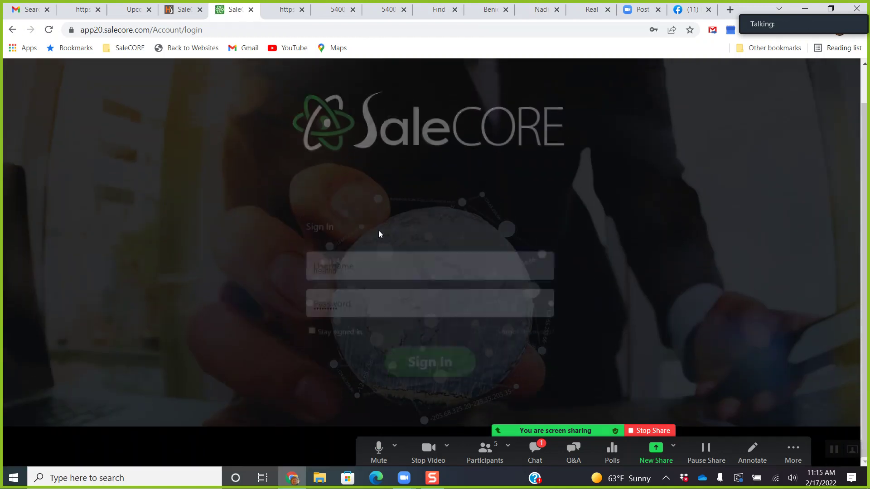
Rerun the agent's account search in SaleCORE Admin and log into their SaleCORE app.
left_click(183, 10)
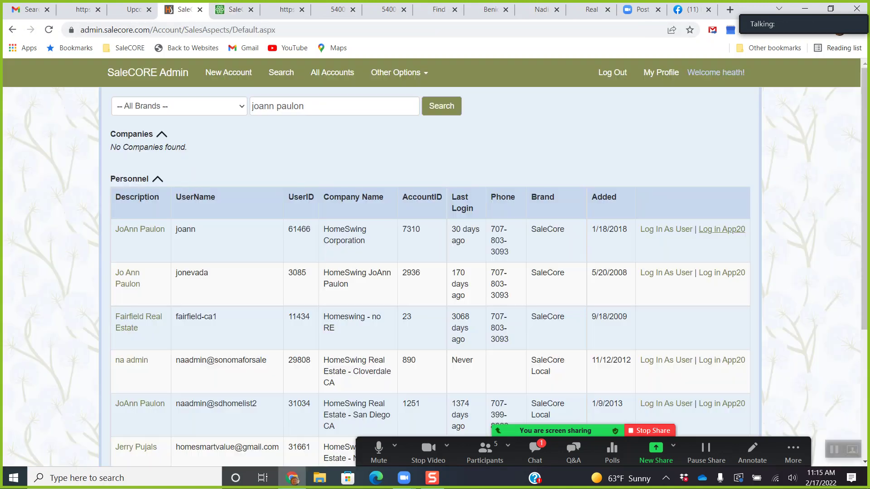
left_click(441, 106)
left_click(718, 229)
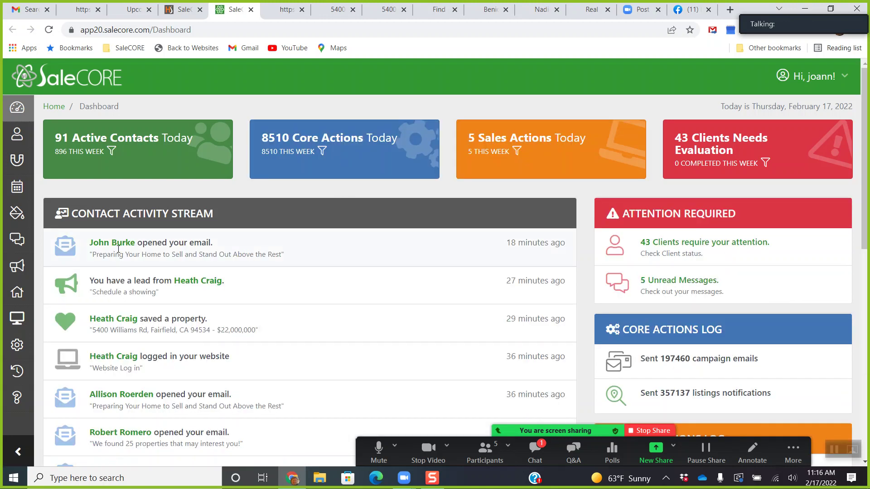
Open the contact's saved searches and start a new one named 'Napa Homes'.
left_click(117, 245)
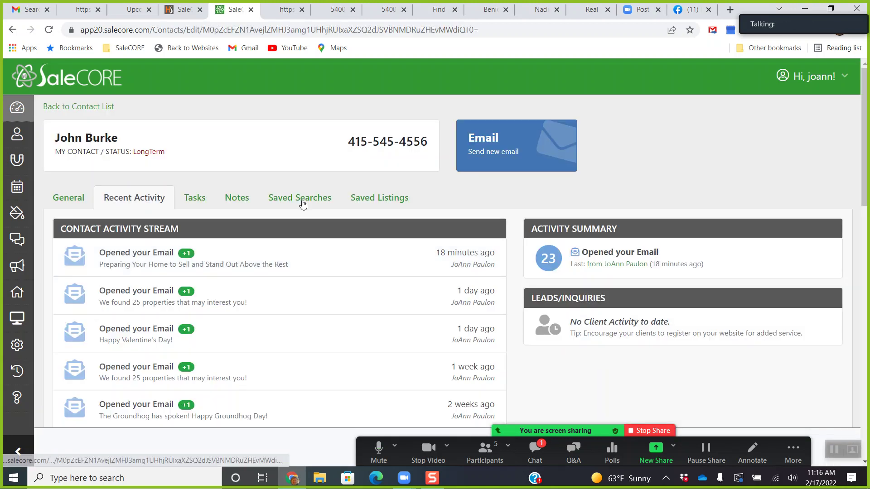
left_click(303, 205)
left_click(126, 268)
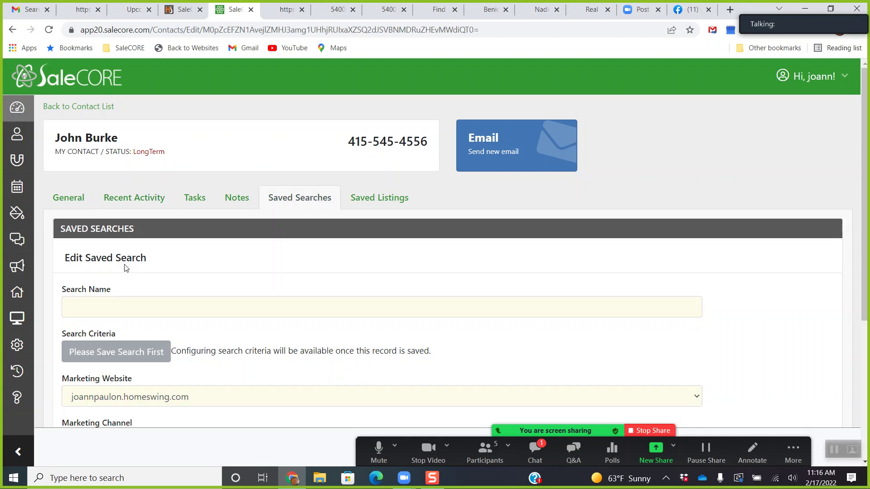
left_click(164, 304)
type("Nap")
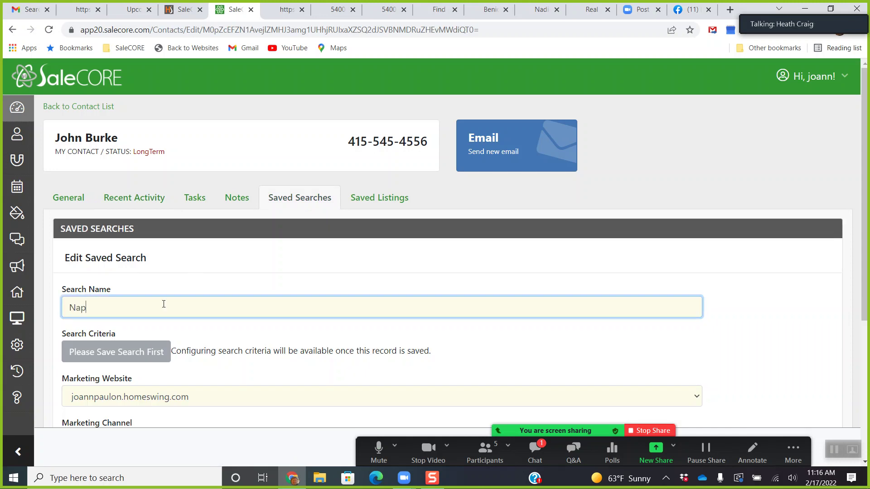
type("a Homes")
Keep the frequency Weekly, set the notification time to 02:00 PM, and save.
scroll(179, 225, "down", 3)
scroll(193, 334, "down", 3)
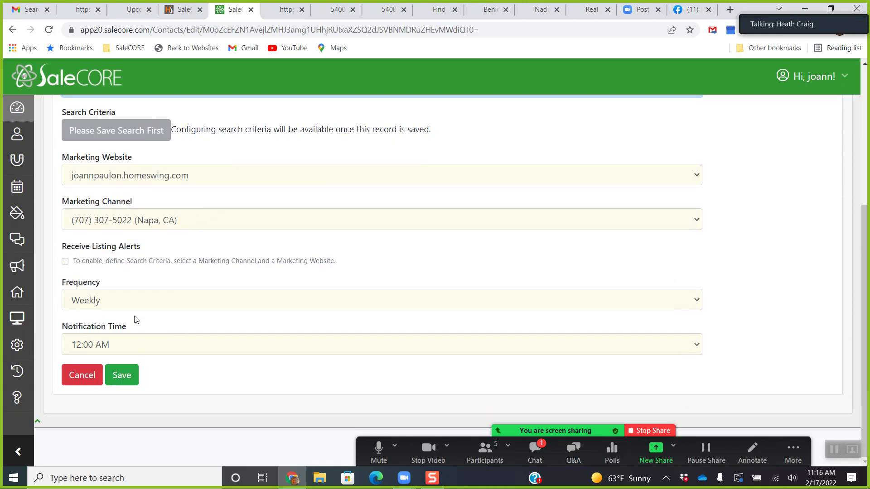
left_click(134, 304)
left_click(127, 318)
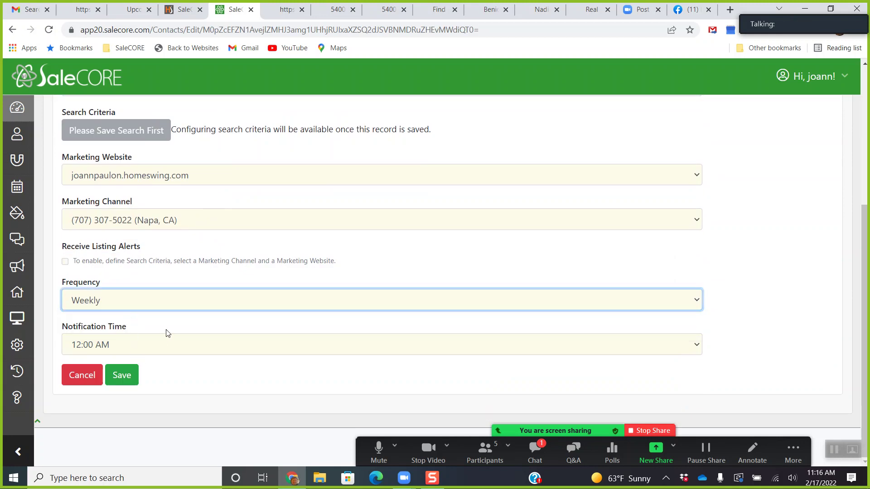
left_click(143, 351)
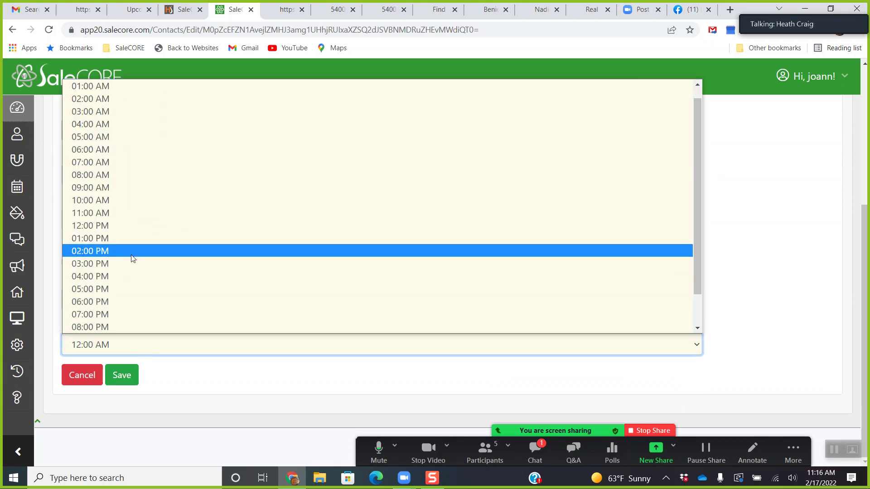
left_click(133, 251)
left_click(117, 379)
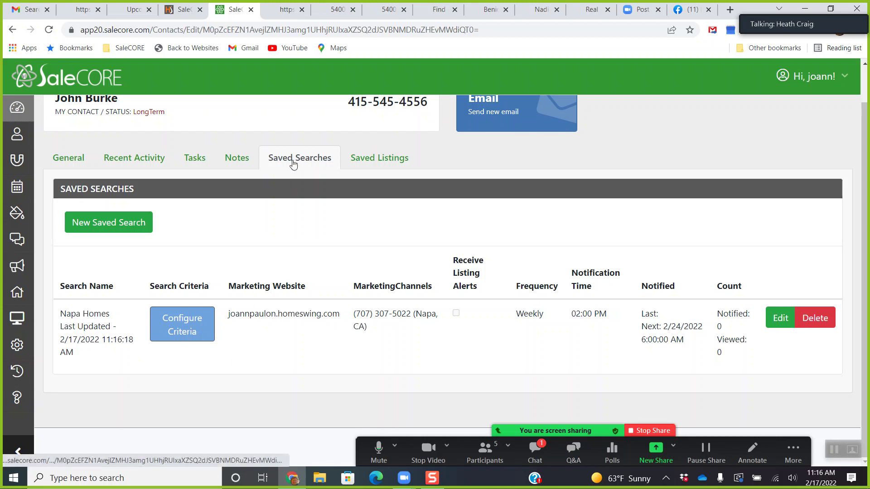
Start another saved search keeping the same website, Napa, CA channel, Weekly and 12:00 AM.
left_click(115, 228)
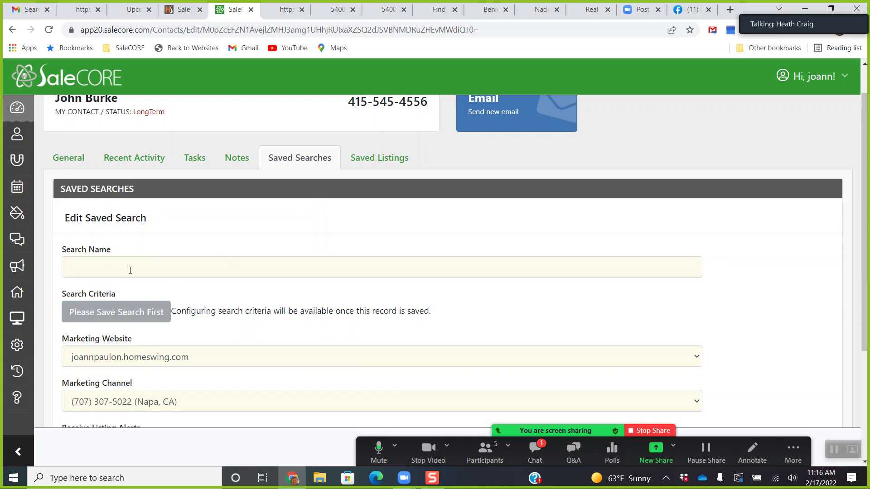
scroll(189, 274, "down", 3)
left_click(165, 249)
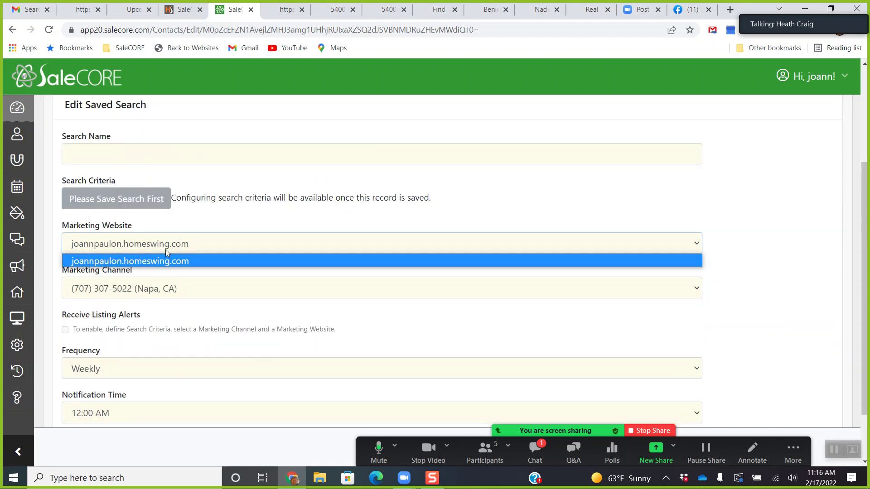
left_click(165, 249)
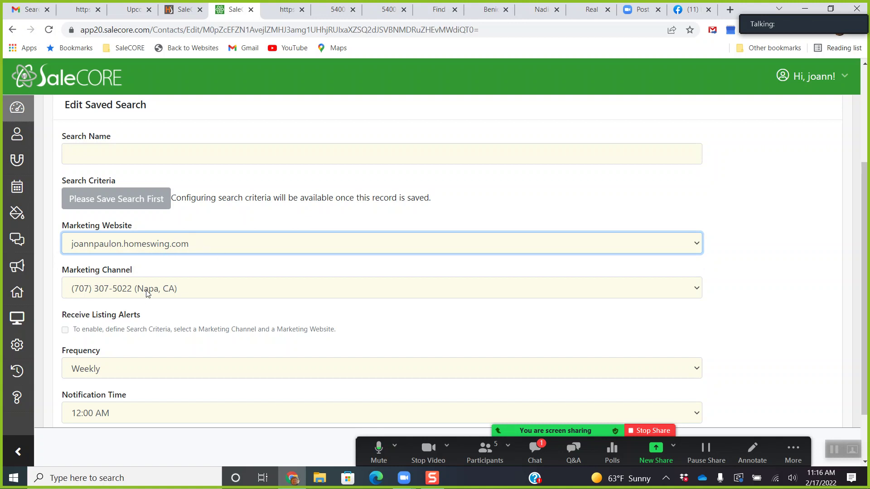
left_click(126, 291)
left_click(126, 291)
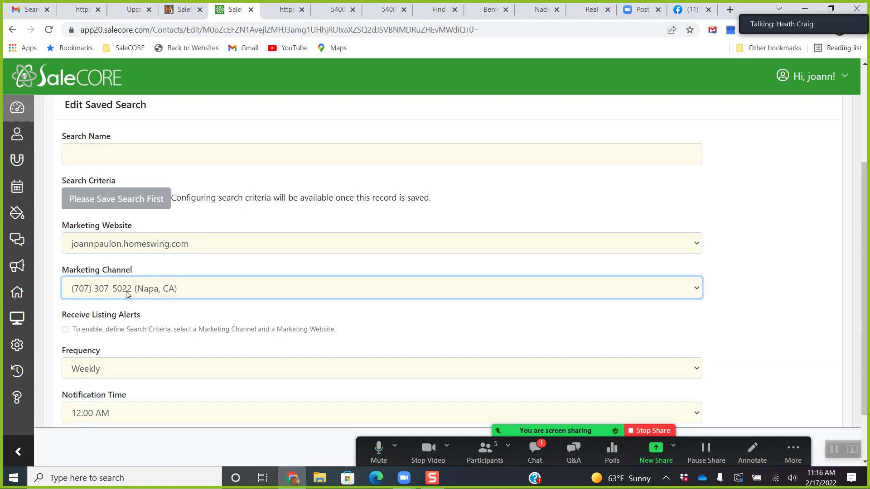
scroll(144, 317, "down", 2)
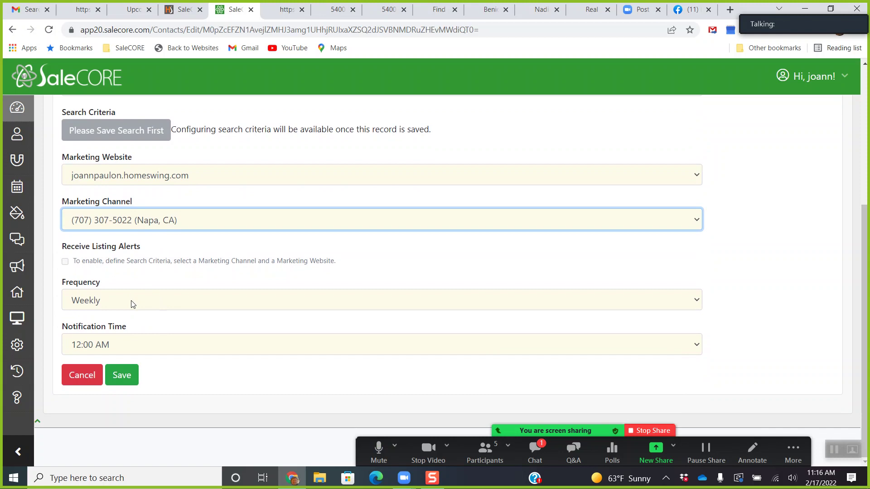
left_click(131, 300)
left_click(150, 277)
left_click(132, 352)
left_click(171, 383)
Glance at the contact's saved listings, then return to the saved-search form.
scroll(150, 272, "up", 5)
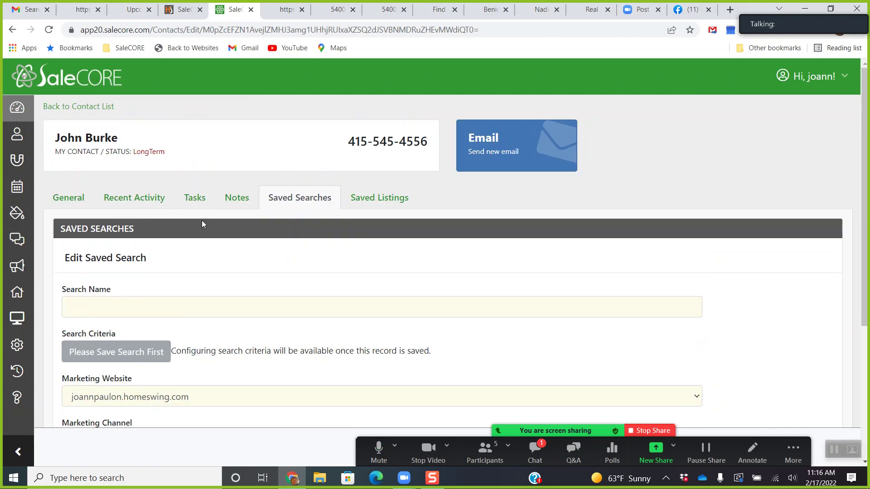
left_click(369, 200)
left_click(299, 202)
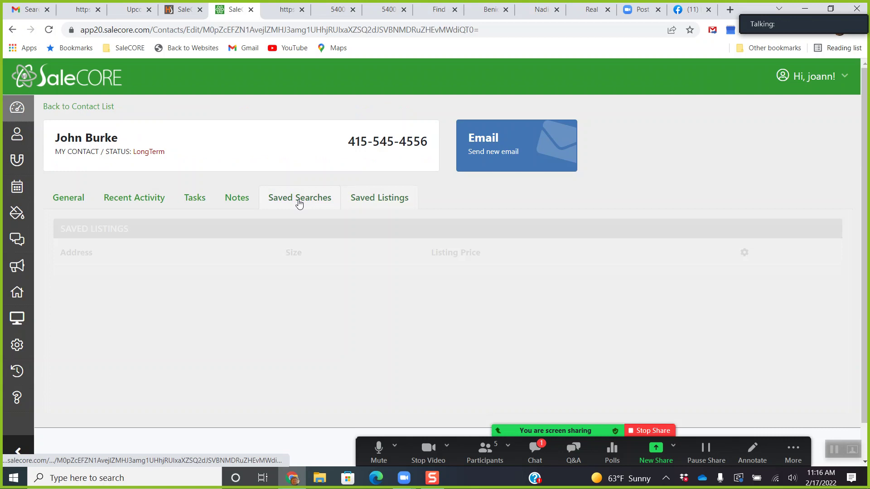
scroll(314, 270, "down", 4)
scroll(254, 247, "up", 4)
scroll(252, 246, "down", 4)
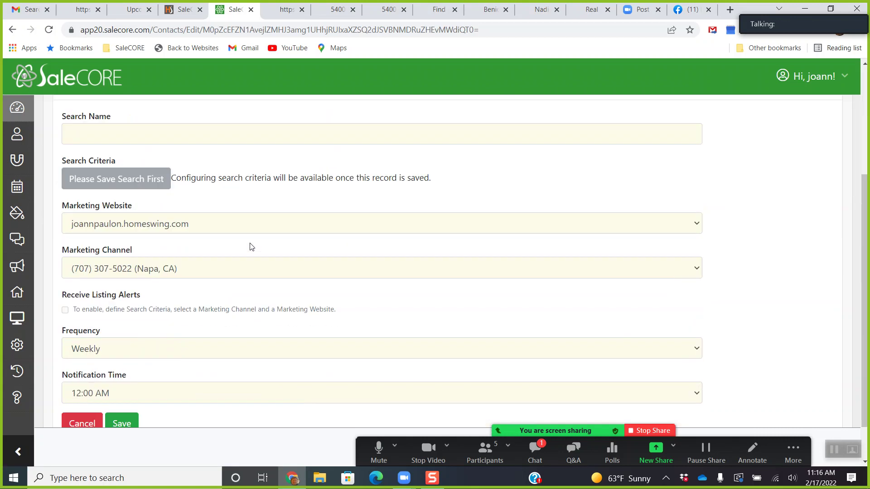
scroll(252, 247, "down", 1)
left_click(82, 375)
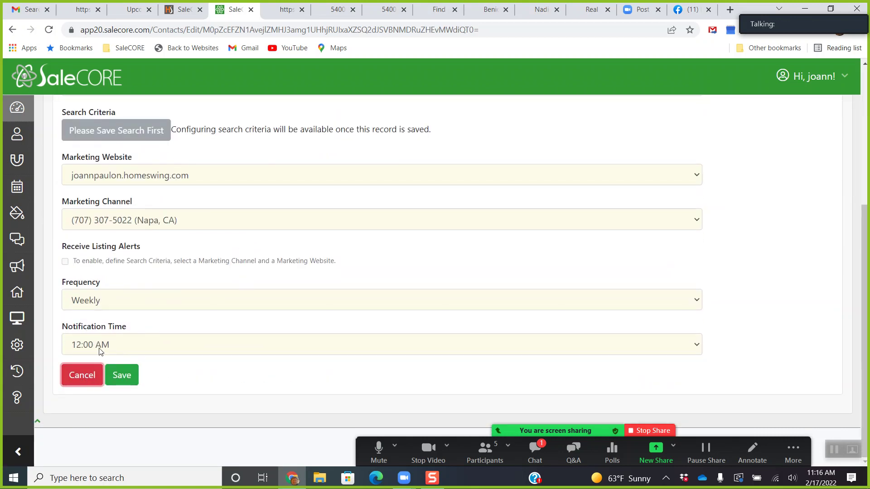
scroll(156, 372, "up", 1)
scroll(158, 362, "down", 1)
scroll(164, 321, "up", 3)
Name the new search Napa Homes 2 and save it.
left_click(131, 204)
type("Napa Homes 2")
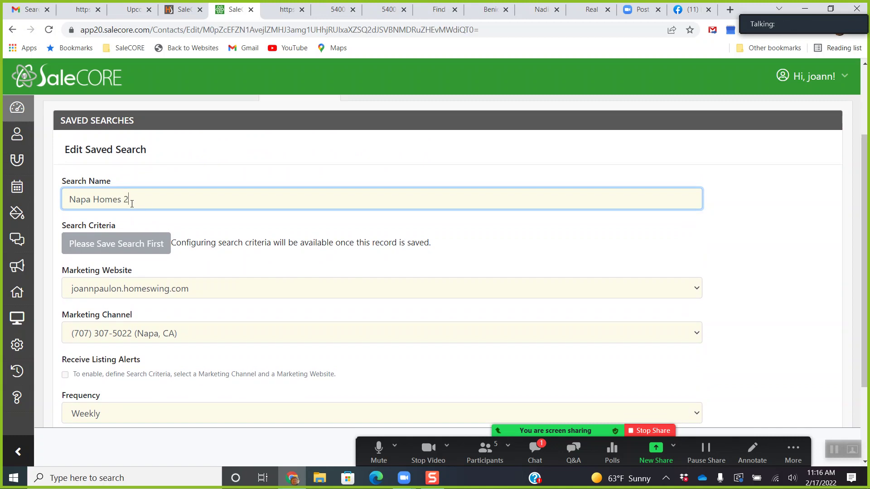
scroll(269, 238, "down", 3)
left_click(127, 375)
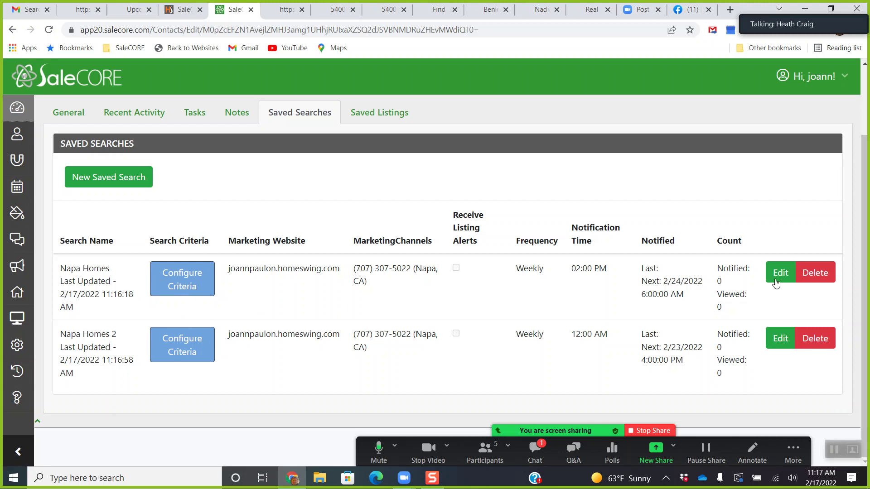
Change the Napa Homes saved search's marketing channel to the email address and save.
left_click(776, 273)
scroll(292, 277, "down", 1)
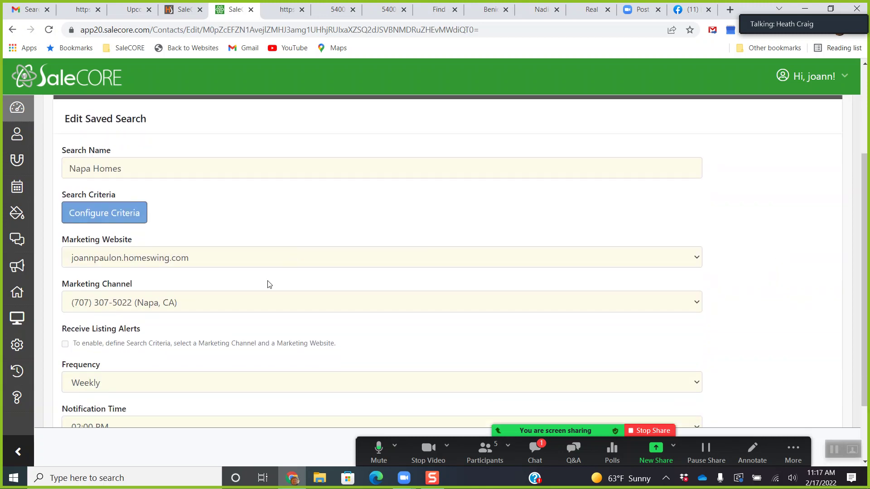
left_click(199, 301)
left_click(177, 329)
scroll(175, 346, "down", 2)
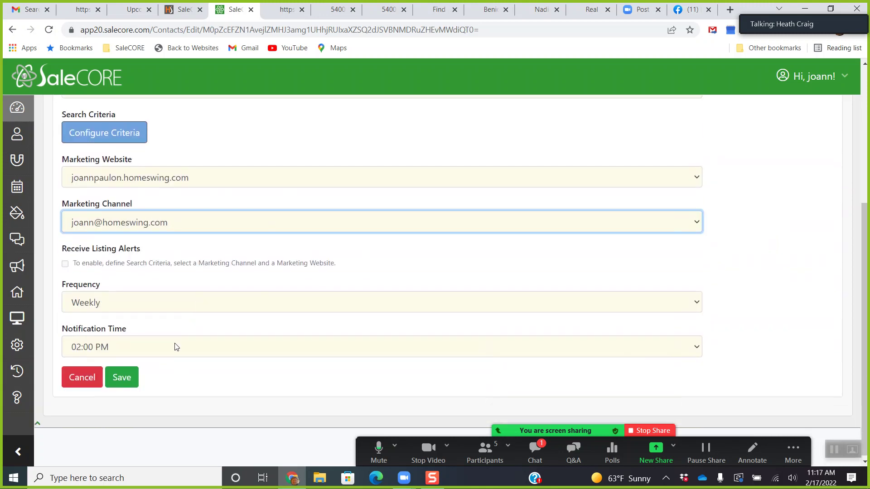
left_click(121, 375)
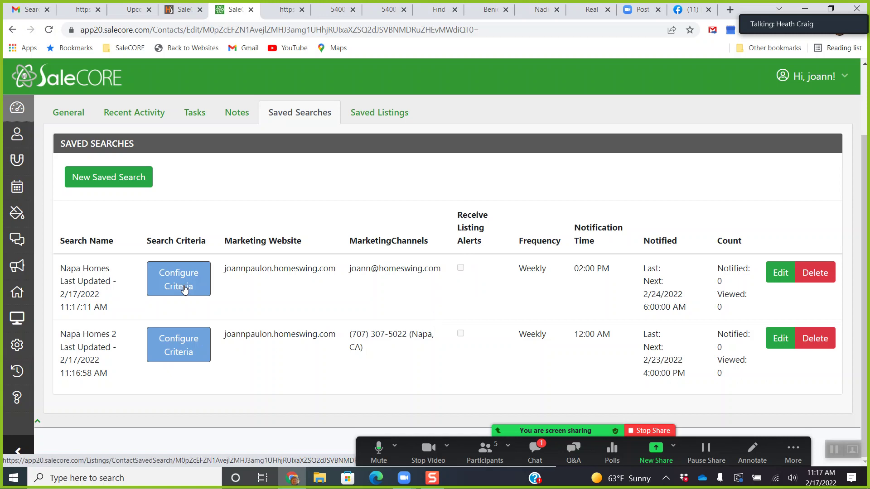
Open the Napa Homes 2 criteria and set its location filter to Napa (CA).
left_click(183, 353)
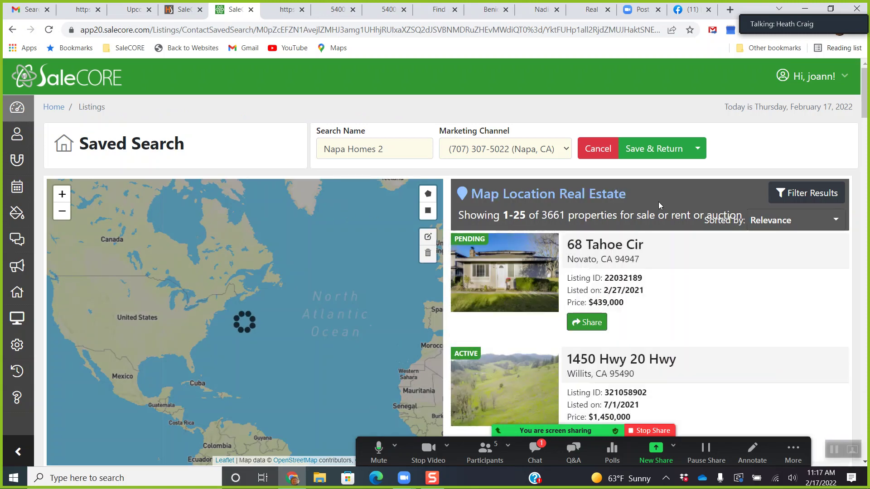
left_click(802, 200)
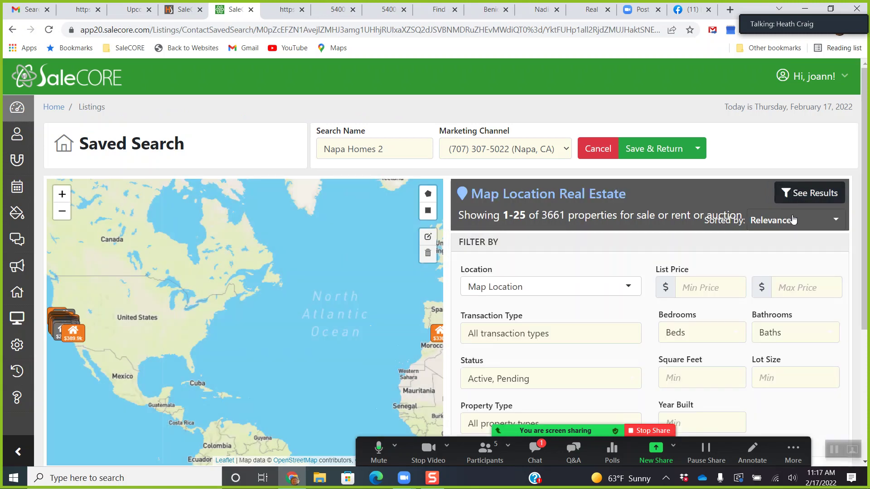
left_click(526, 284)
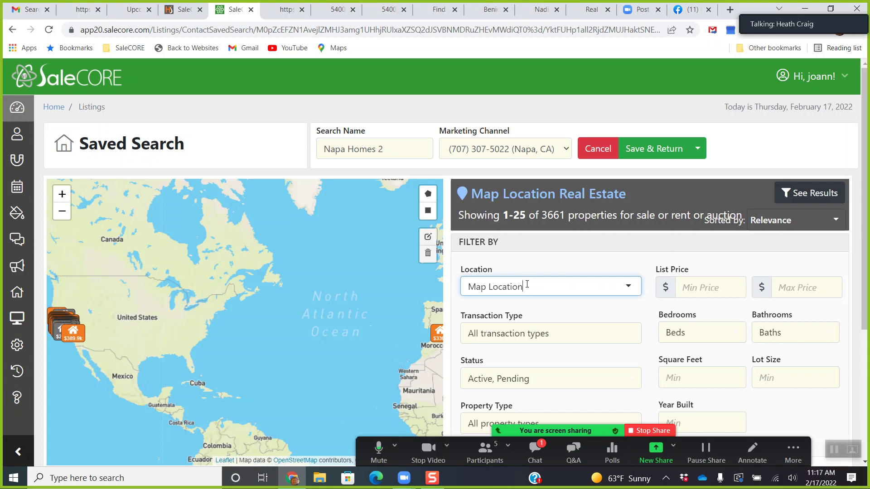
type("napa")
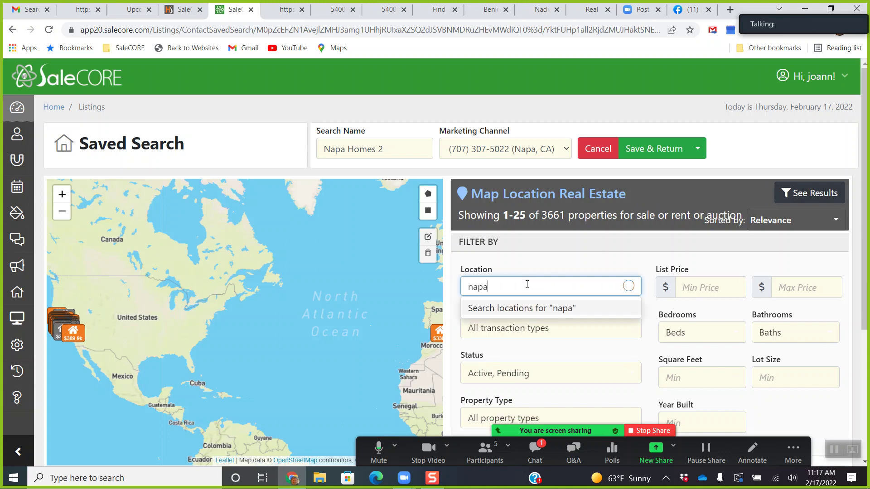
left_click(501, 346)
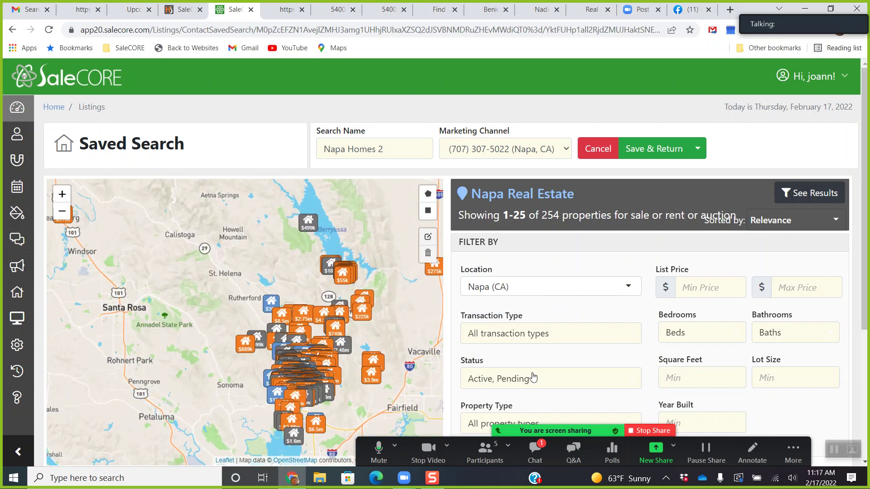
Exclude pending listings, require 4+ beds and 2+ baths, and save the 33-property search.
left_click(560, 382)
left_click(502, 336)
left_click(544, 398)
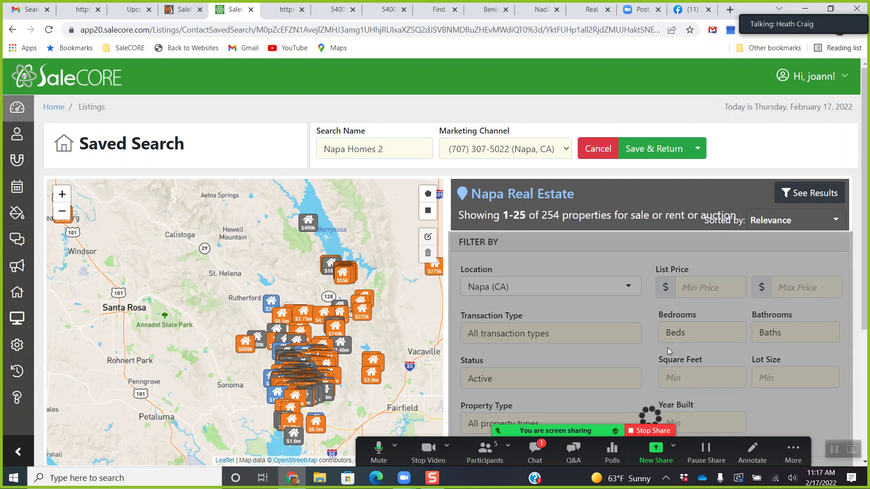
left_click(692, 335)
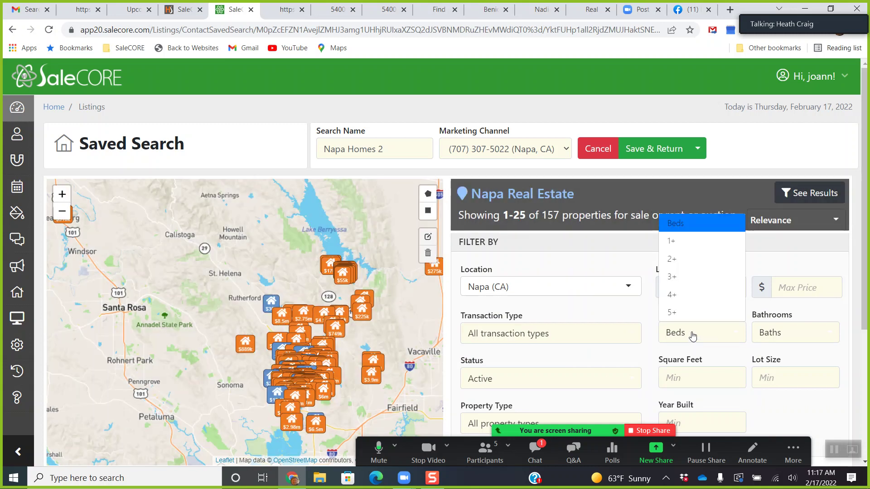
left_click(684, 294)
left_click(758, 341)
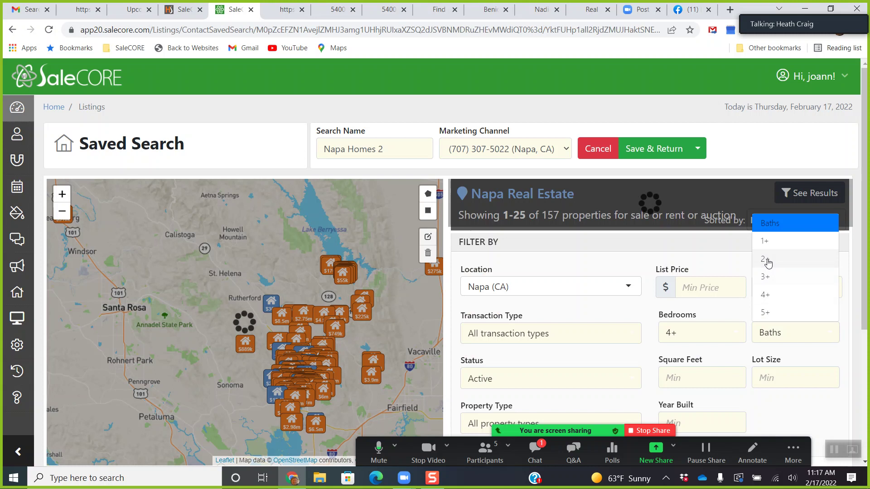
left_click(768, 264)
left_click(611, 310)
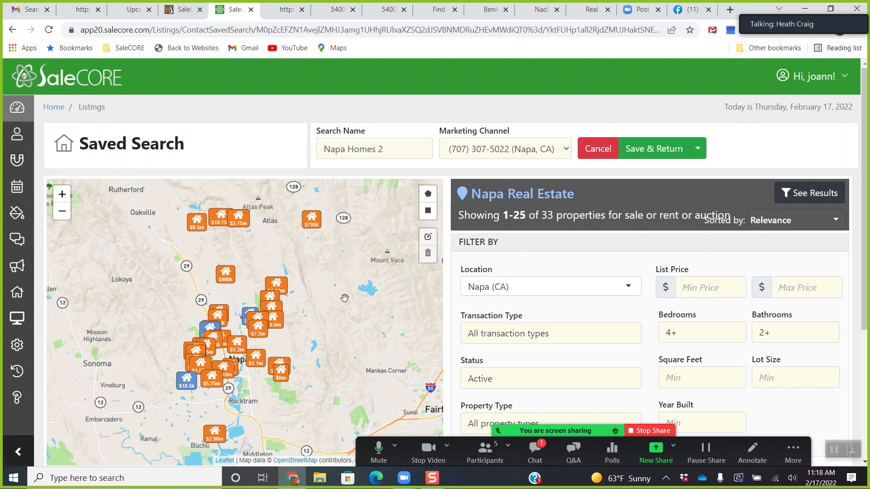
left_click(660, 152)
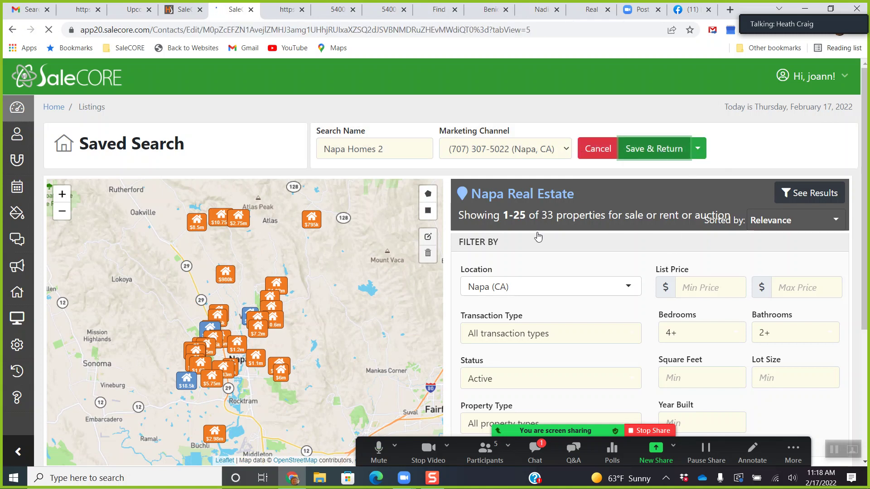
Open the Napa Homes saved search's criteria page, currently matching 3661 properties.
scroll(516, 268, "down", 2)
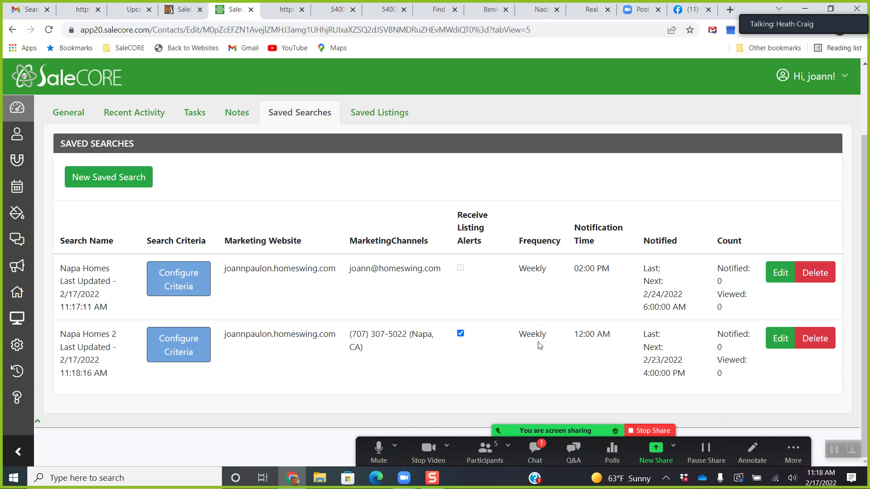
left_click(183, 283)
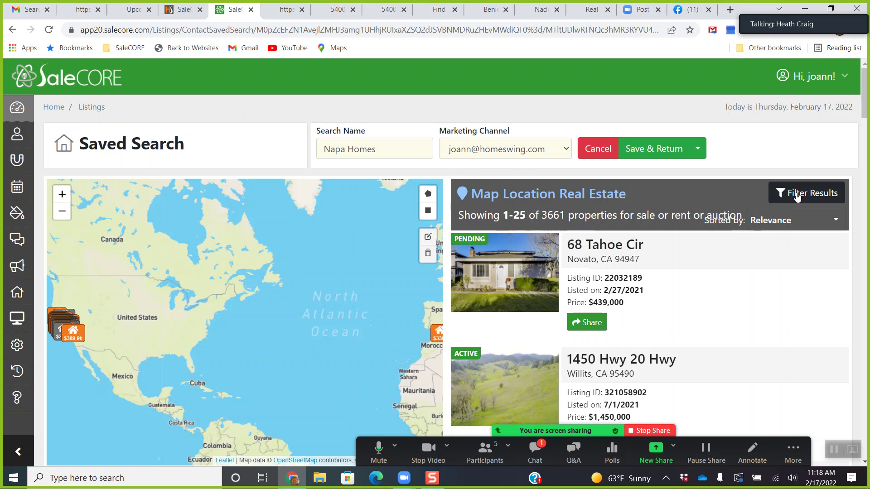
Replace the Napa Homes location filter with Napa (CA).
left_click(796, 196)
left_click(536, 284)
key("ctrl+a")
key("BackSpace")
type("napa")
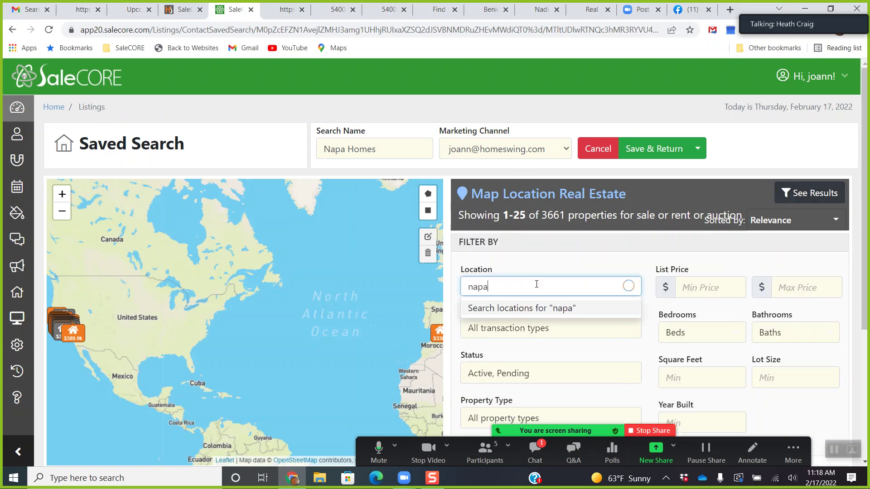
key("Return")
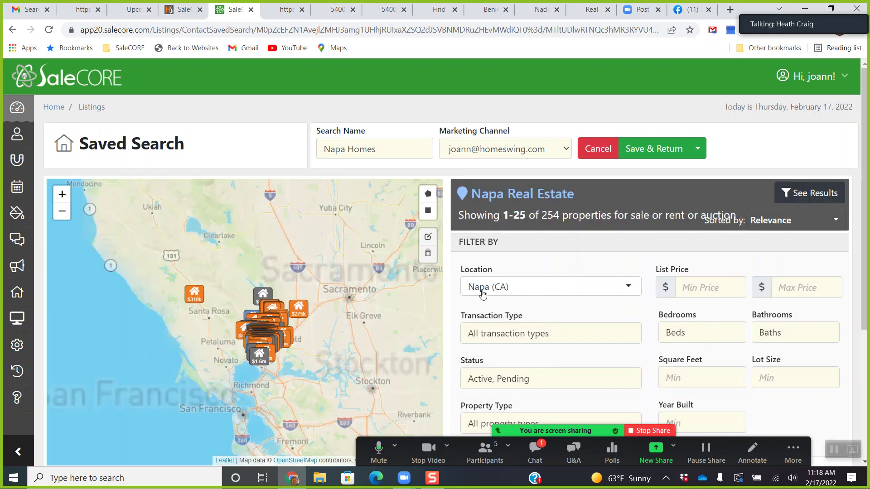
Require 4+ bedrooms and 2+ bathrooms and exclude pending listings.
left_click(693, 337)
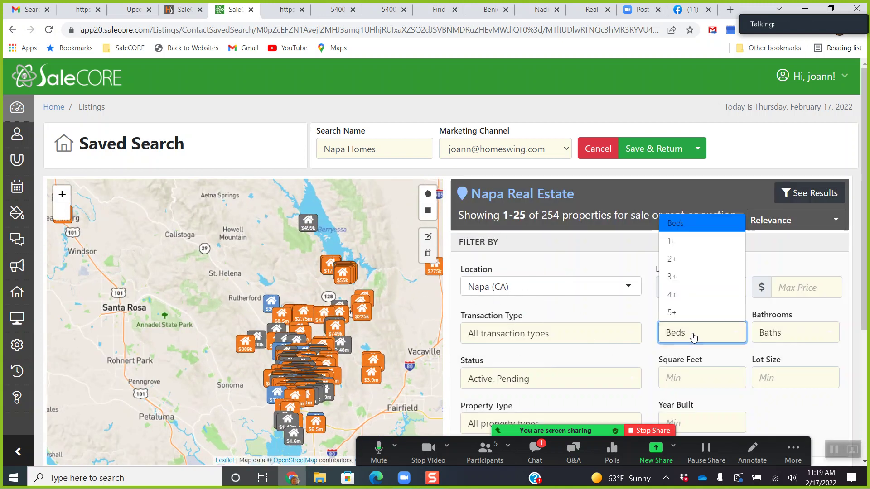
left_click(683, 295)
left_click(788, 335)
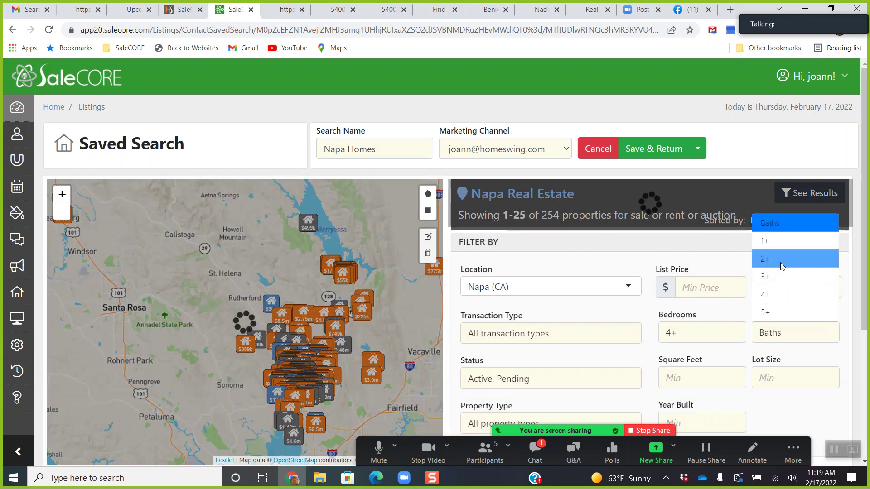
left_click(779, 258)
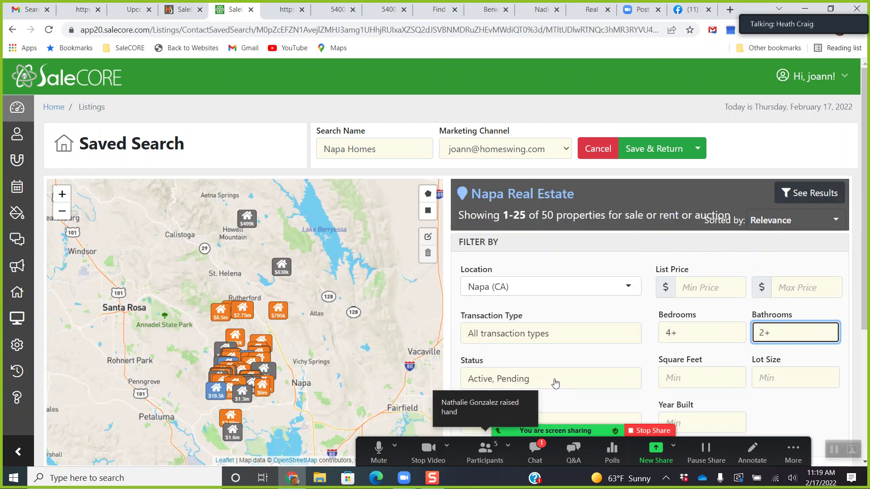
left_click(554, 384)
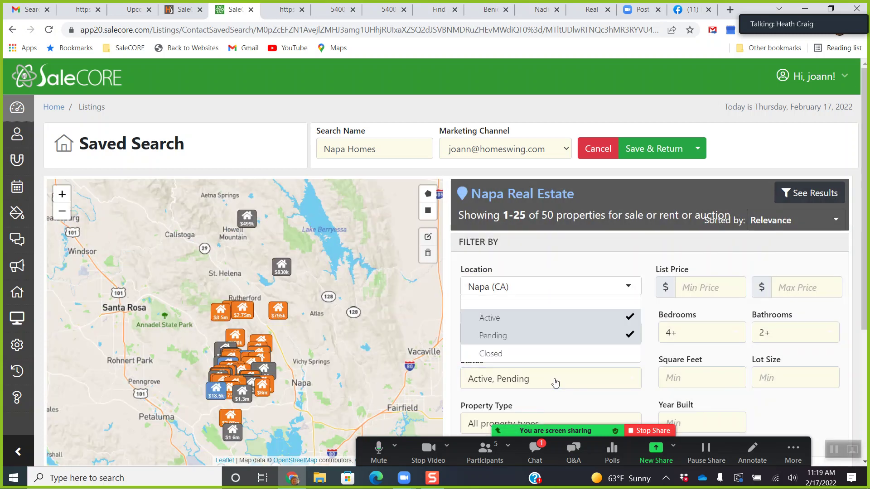
left_click(541, 336)
left_click(584, 390)
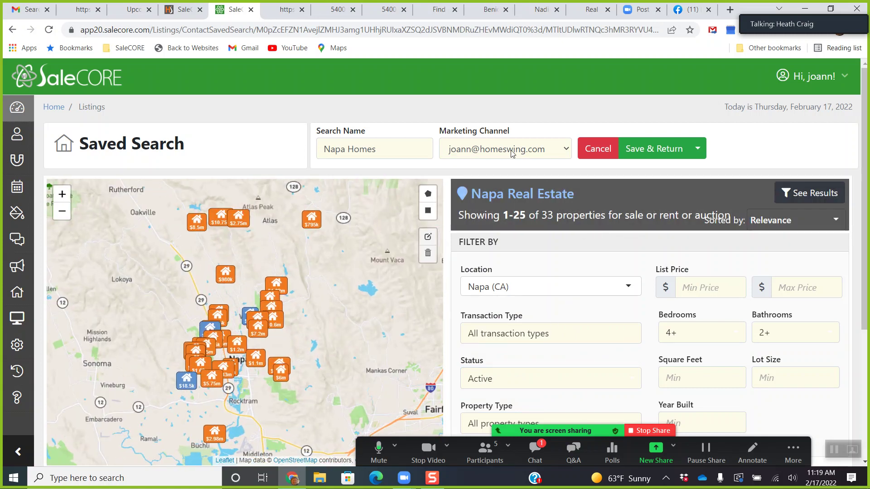
Leave the marketing channel unchanged and save the Napa Homes criteria.
left_click(512, 154)
left_click(512, 154)
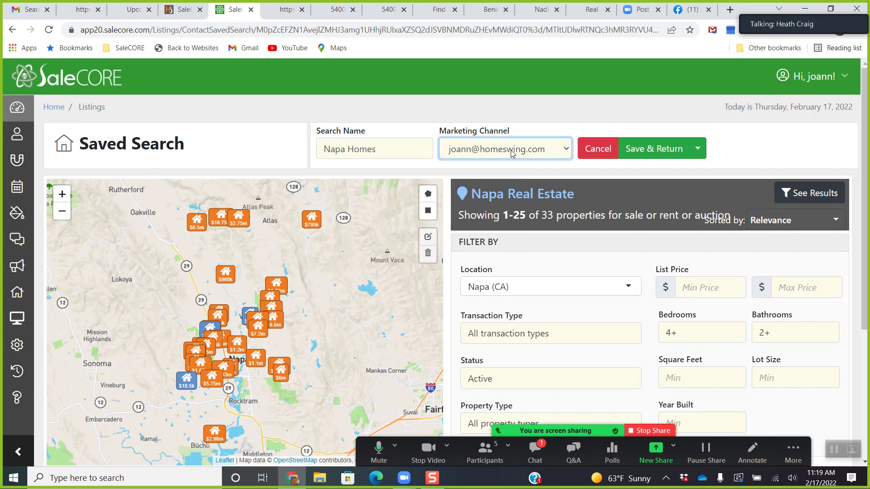
left_click(512, 154)
left_click(545, 183)
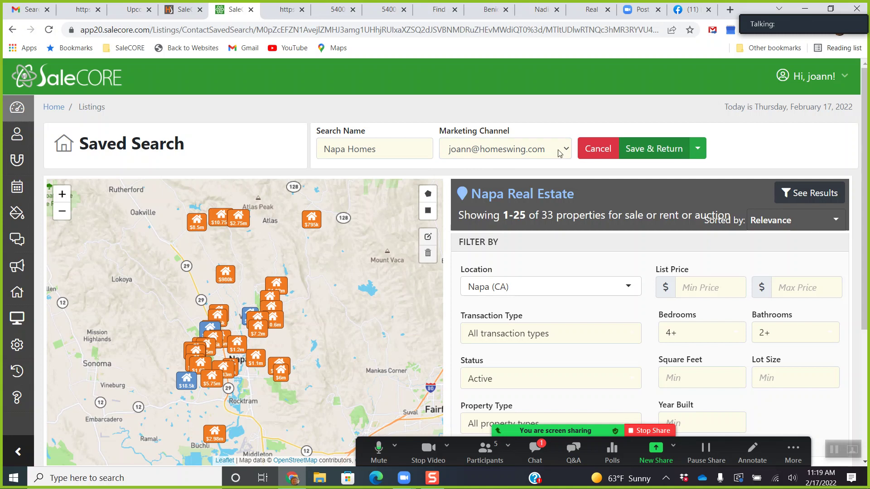
left_click(644, 151)
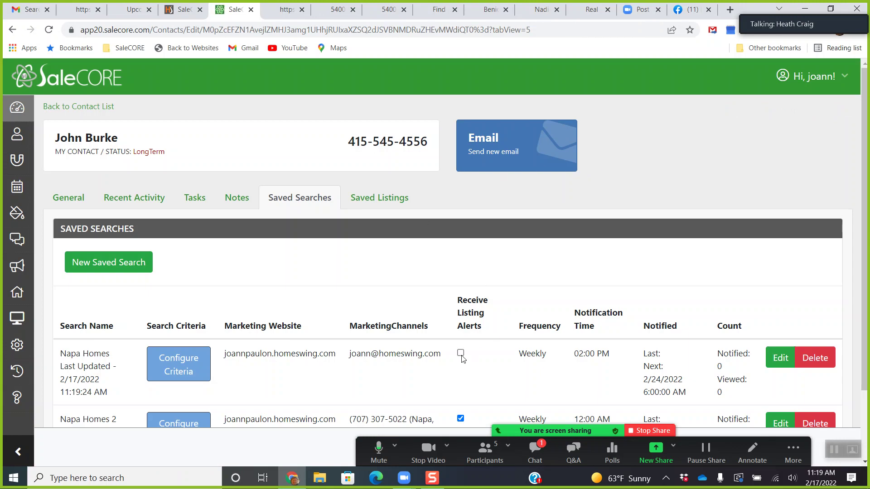
Turn on listing alerts for the Napa Homes saved search.
scroll(462, 358, "down", 1)
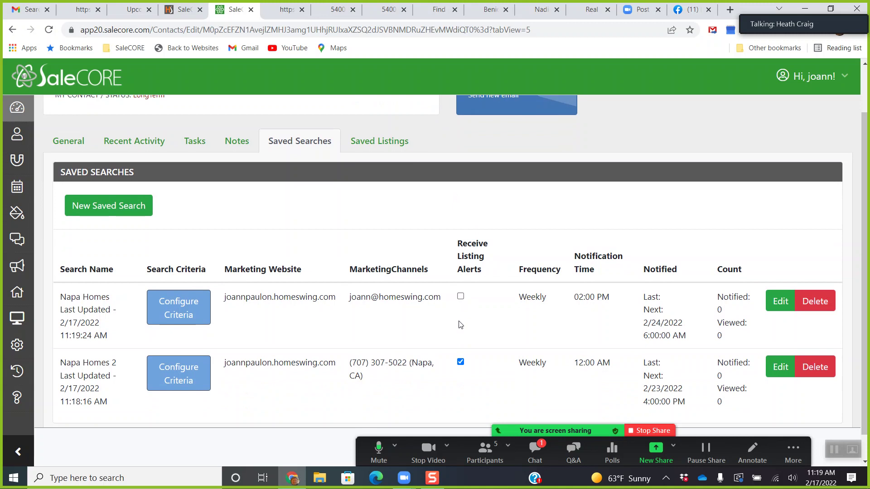
left_click(460, 297)
scroll(241, 232, "up", 1)
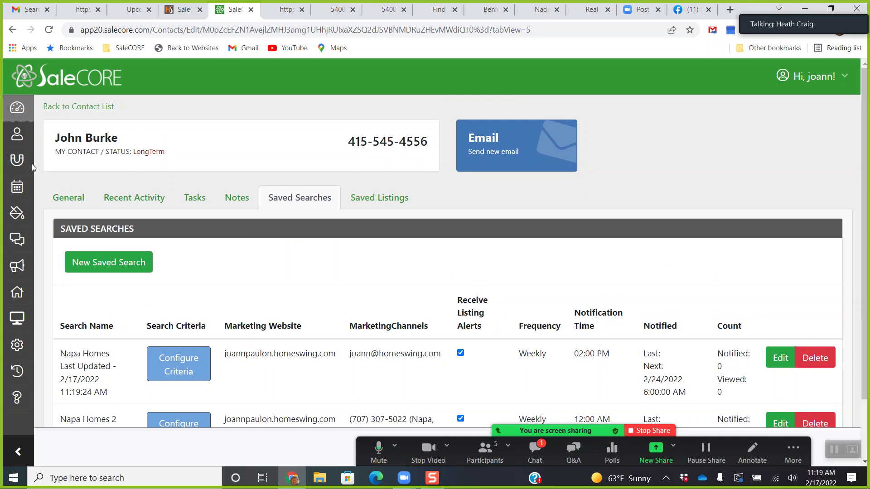
Return to the dashboard and open the 'Schedule a showing' lead's contact record.
left_click(17, 135)
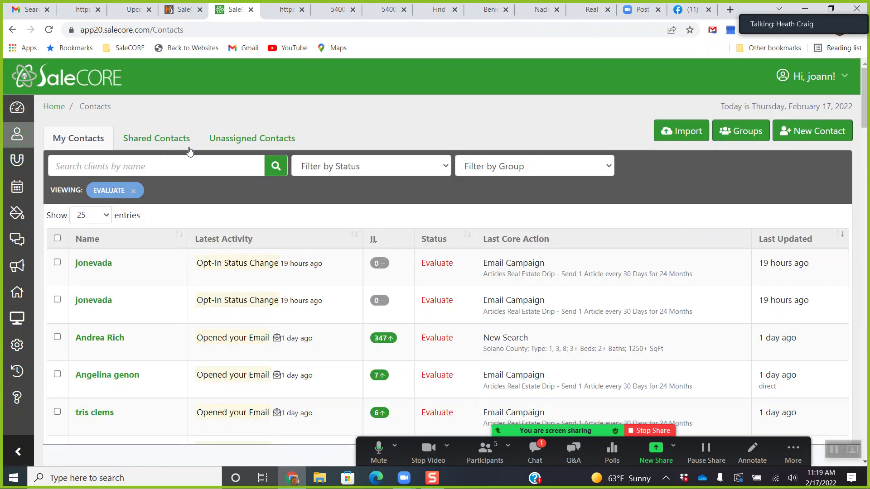
left_click(18, 109)
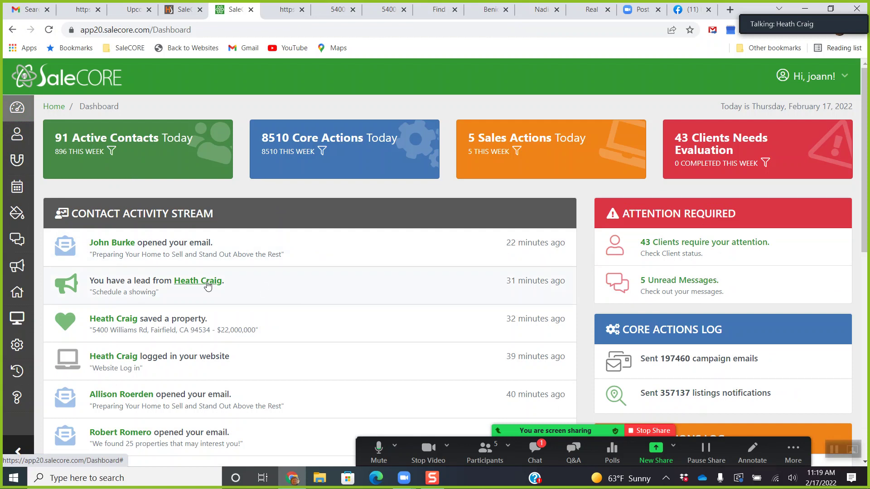
left_click(207, 283)
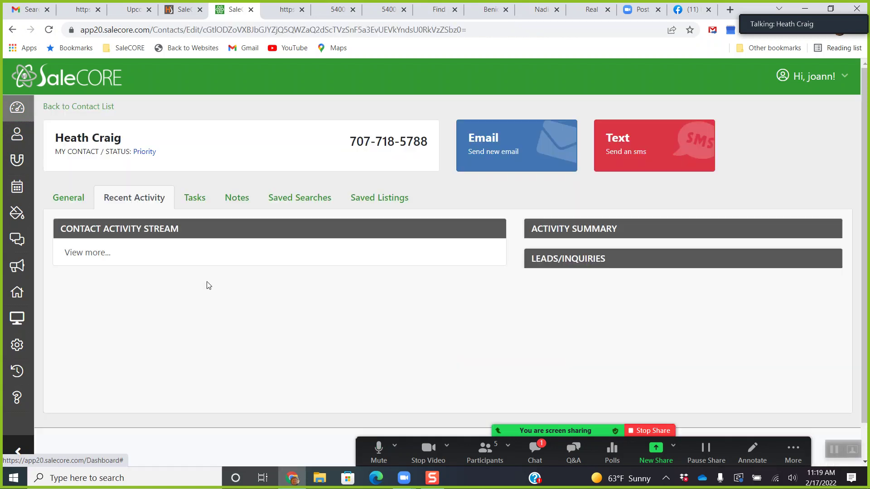
Scroll through the lead's saved searches table.
left_click(309, 200)
scroll(349, 229, "down", 2)
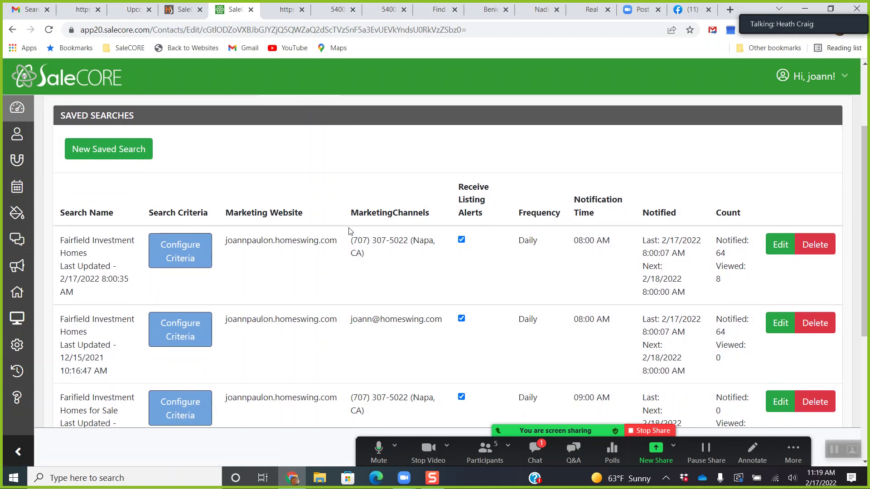
scroll(349, 229, "down", 1)
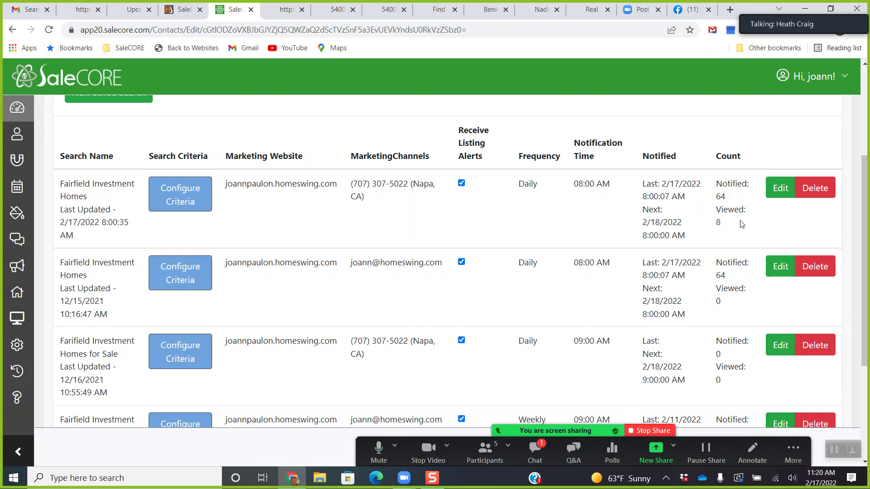
scroll(718, 221, "down", 4)
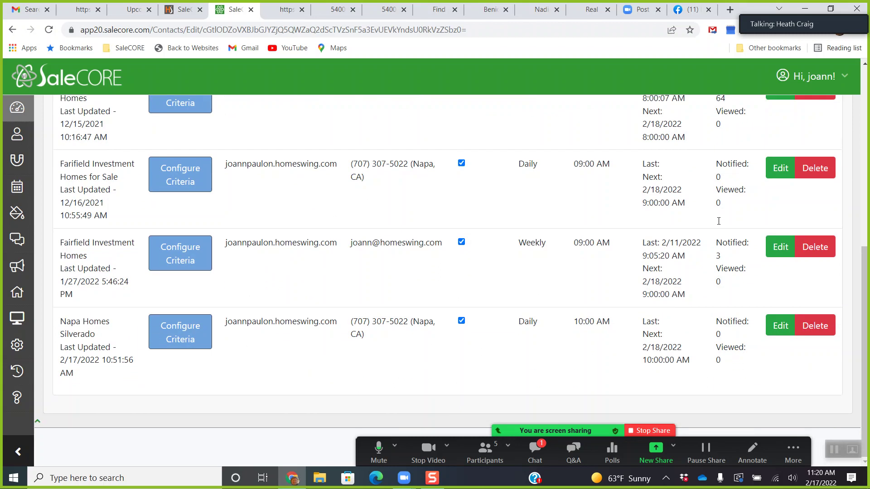
scroll(719, 189, "up", 4)
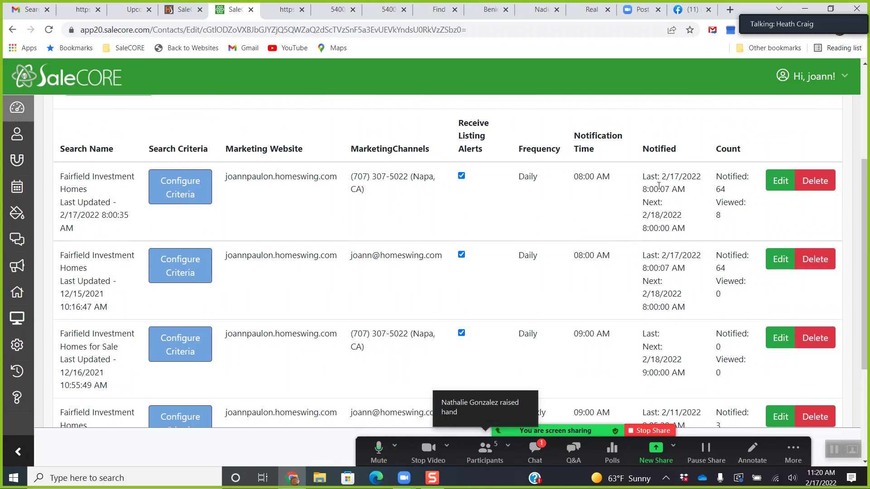
scroll(468, 214, "up", 4)
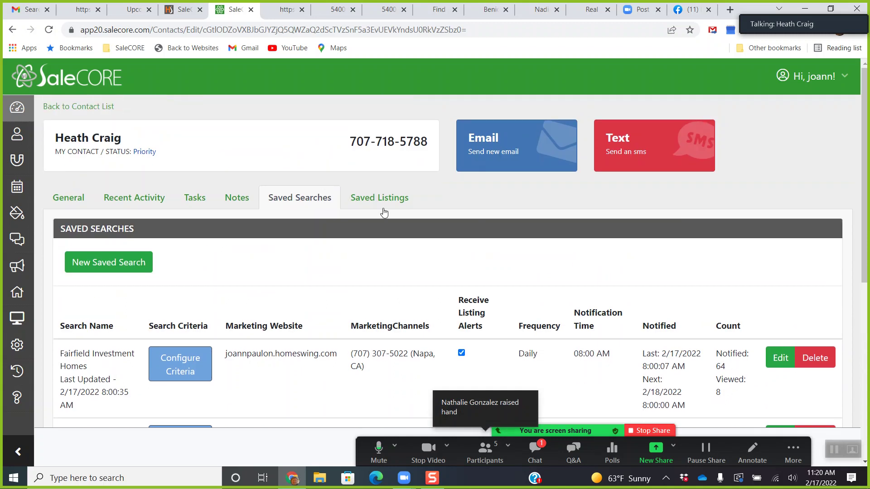
left_click(380, 200)
scroll(391, 253, "down", 1)
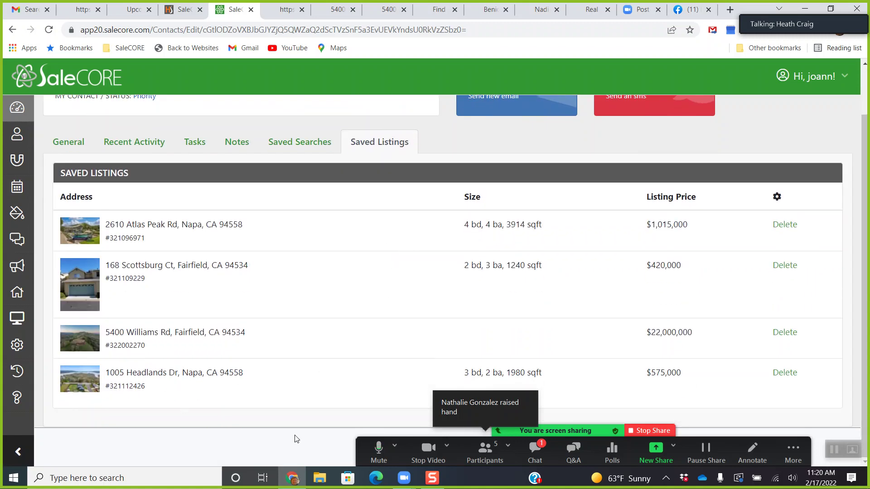
scroll(293, 362, "up", 1)
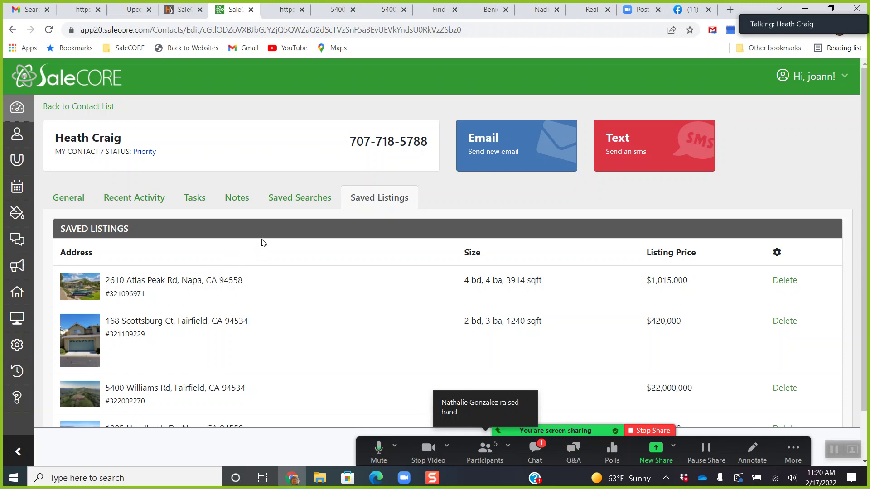
left_click(17, 298)
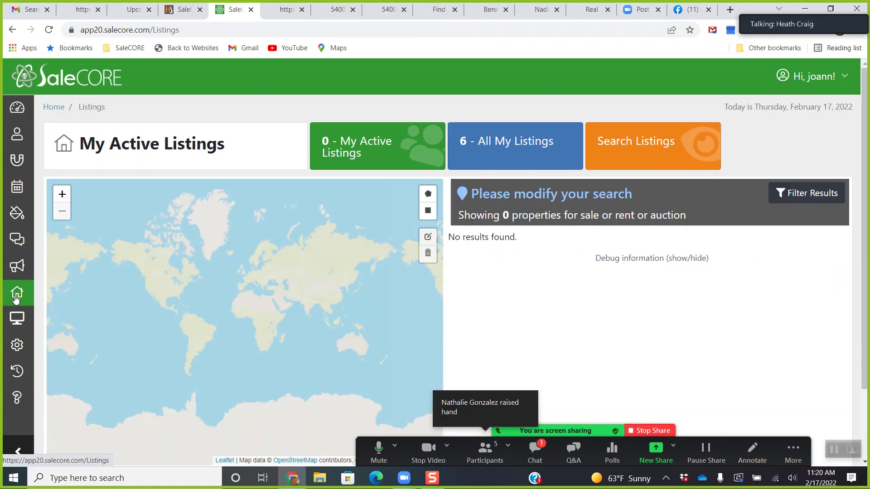
left_click(625, 159)
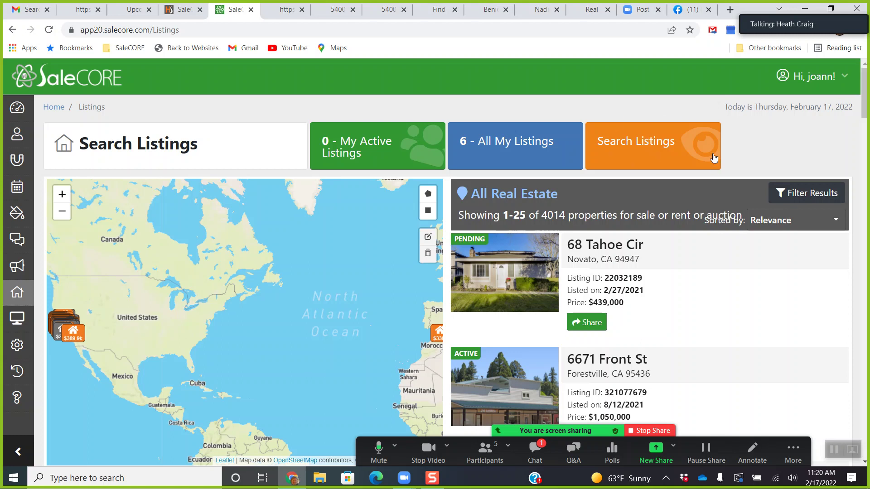
left_click(803, 195)
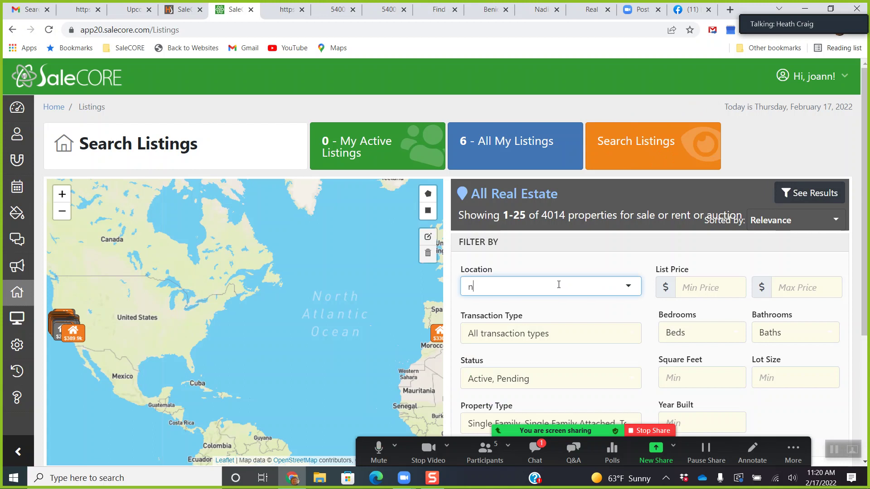
type("napa")
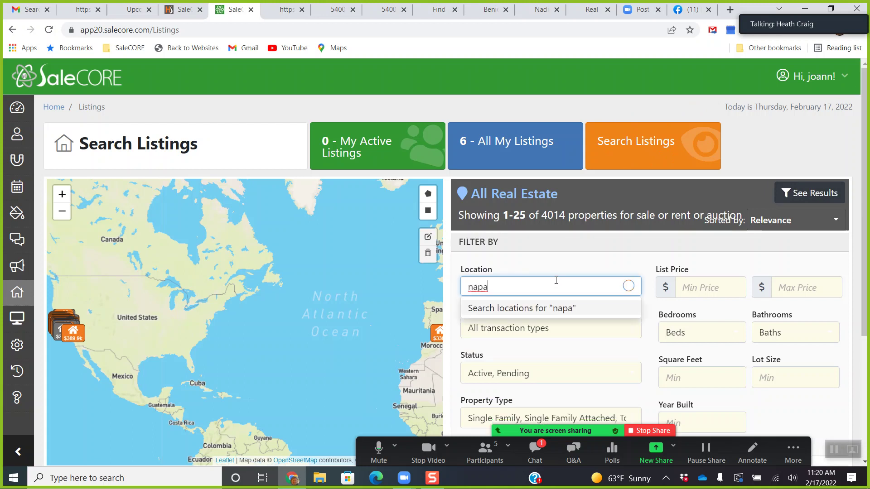
left_click(506, 347)
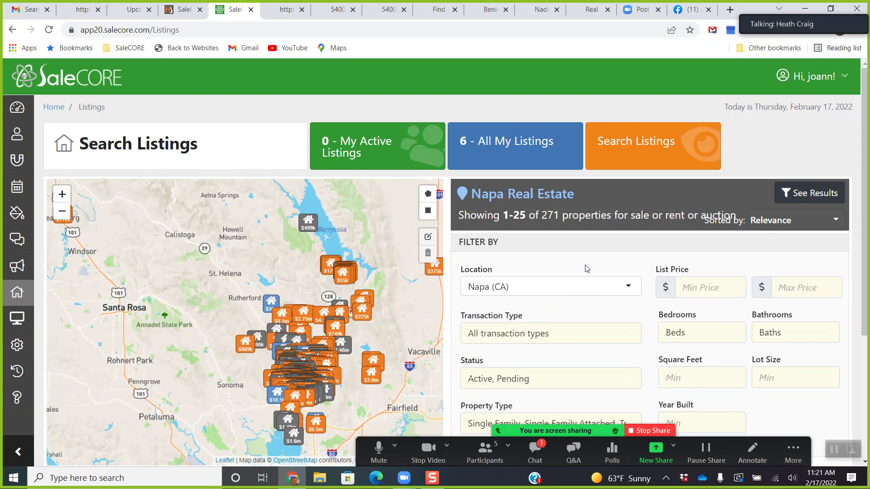
left_click(245, 351)
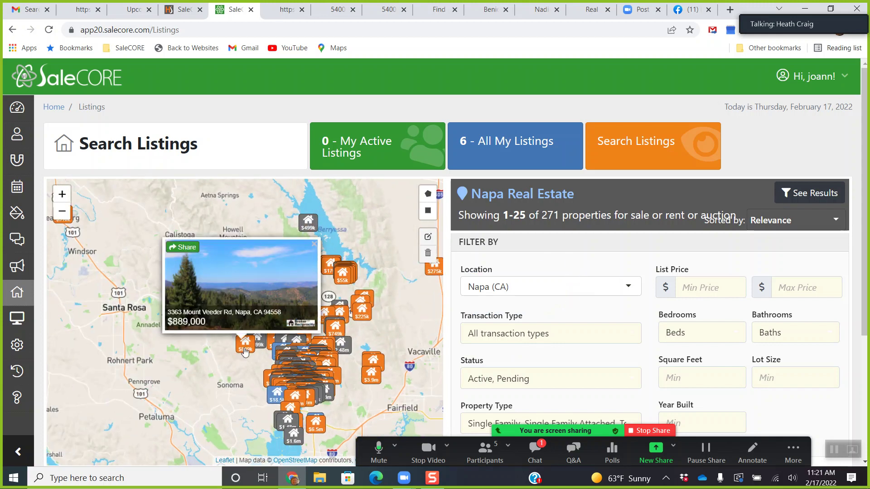
Share the $889,000 listing with the lead, found by searching their name in Select a Contact.
left_click(185, 248)
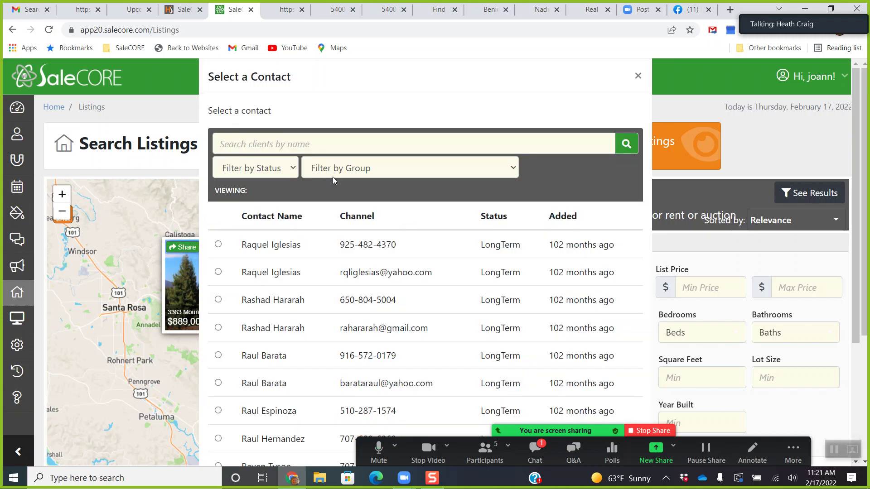
scroll(376, 241, "down", 2)
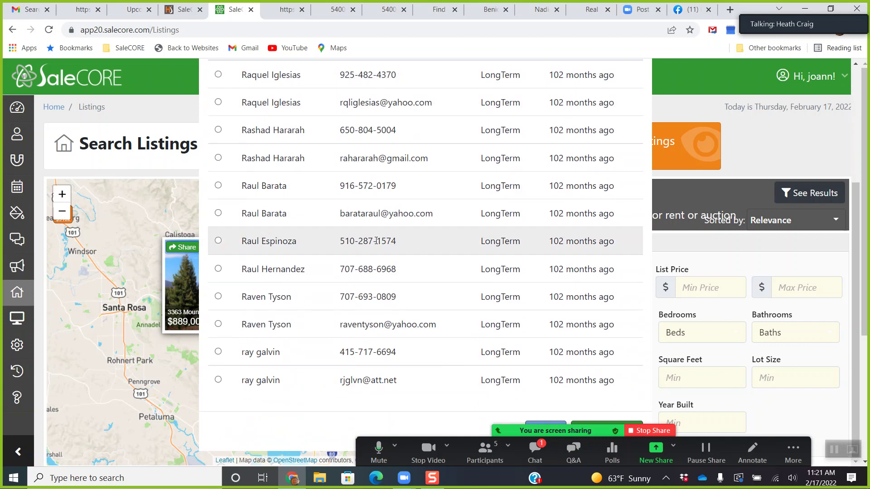
scroll(376, 241, "up", 2)
left_click(325, 142)
type("heath")
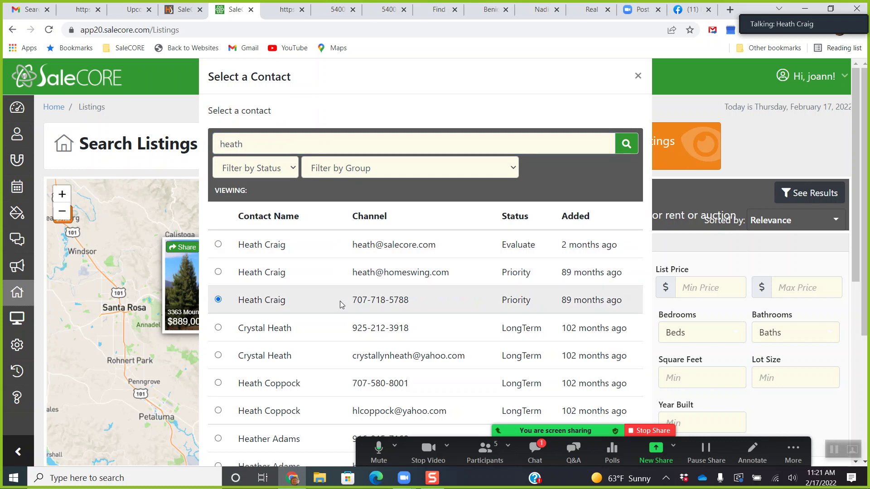
scroll(342, 301, "down", 7)
scroll(342, 301, "down", 3)
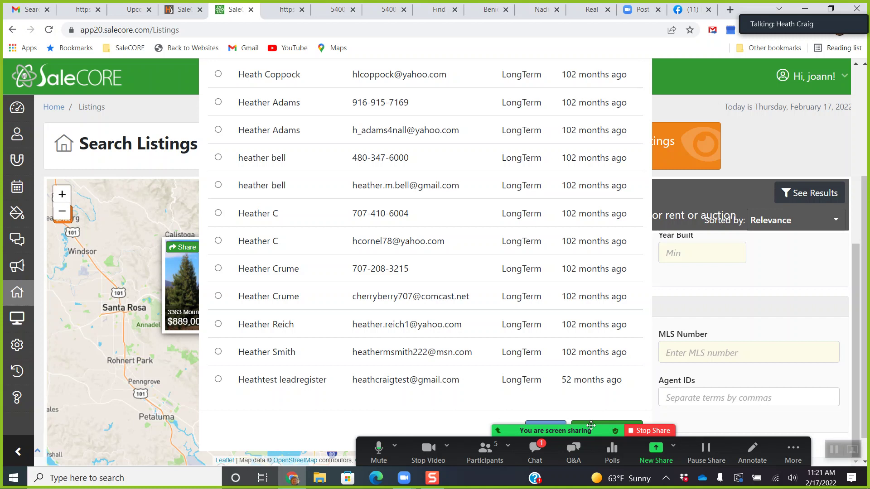
left_click_drag(423, 463, 137, 462)
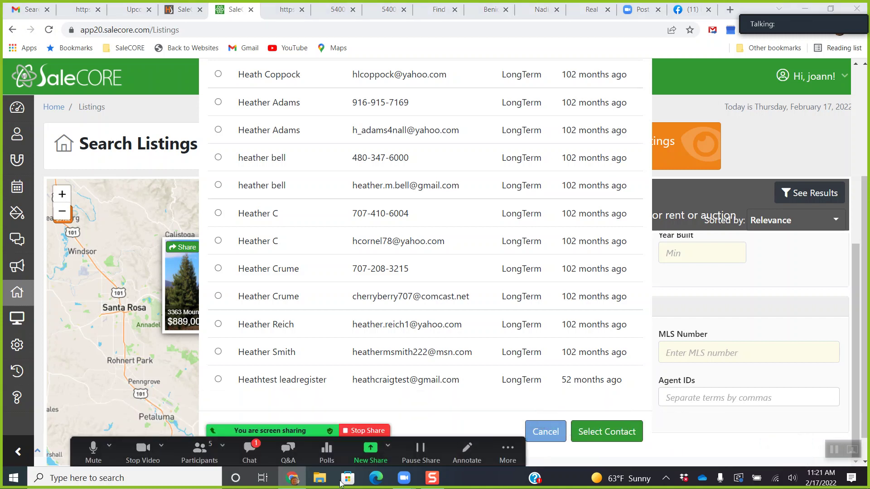
left_click(596, 433)
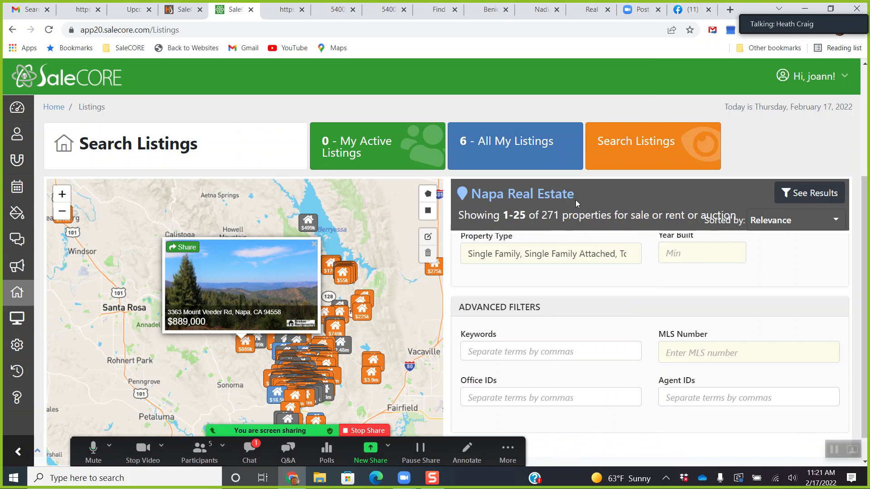
left_click(371, 383)
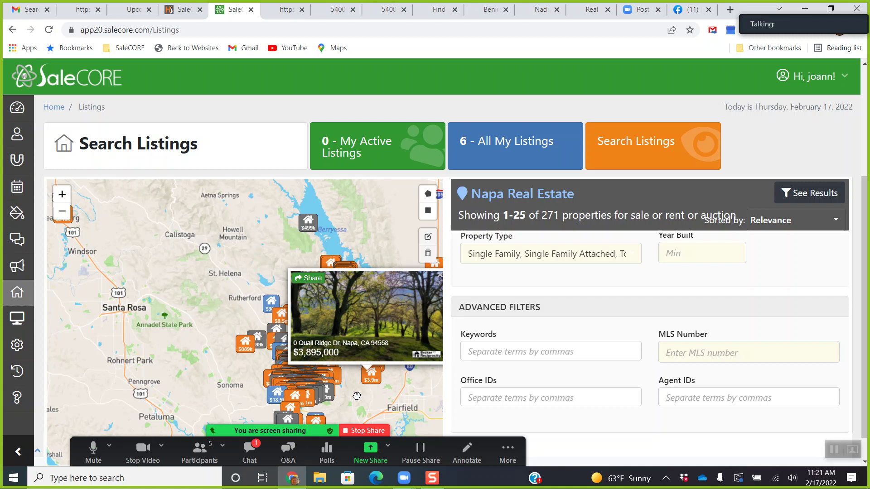
left_click(356, 394)
scroll(346, 361, "up", 3)
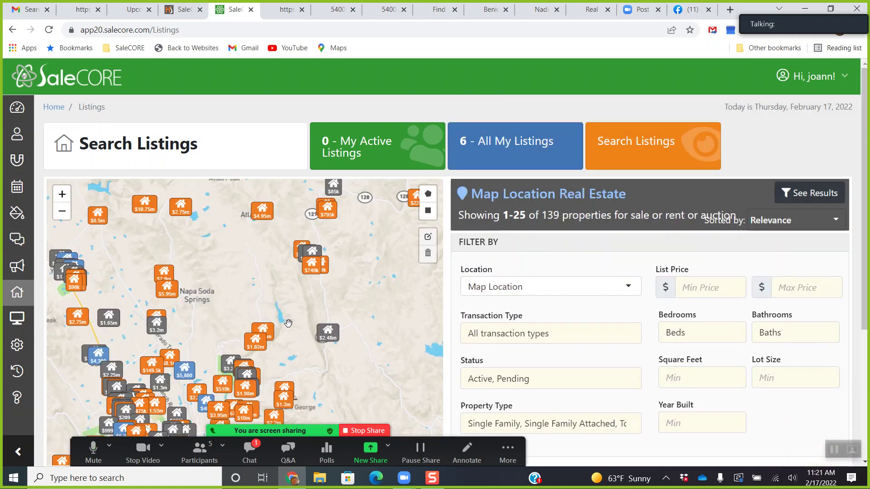
left_click(255, 346)
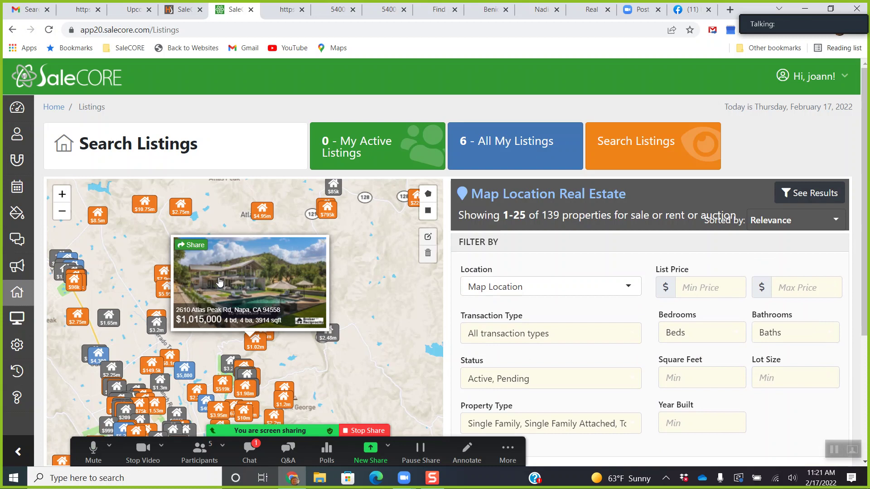
left_click(200, 250)
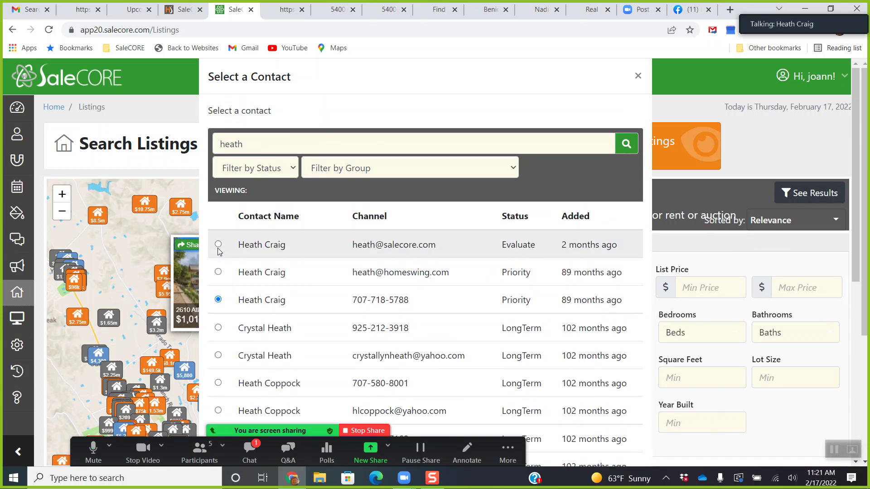
left_click(219, 245)
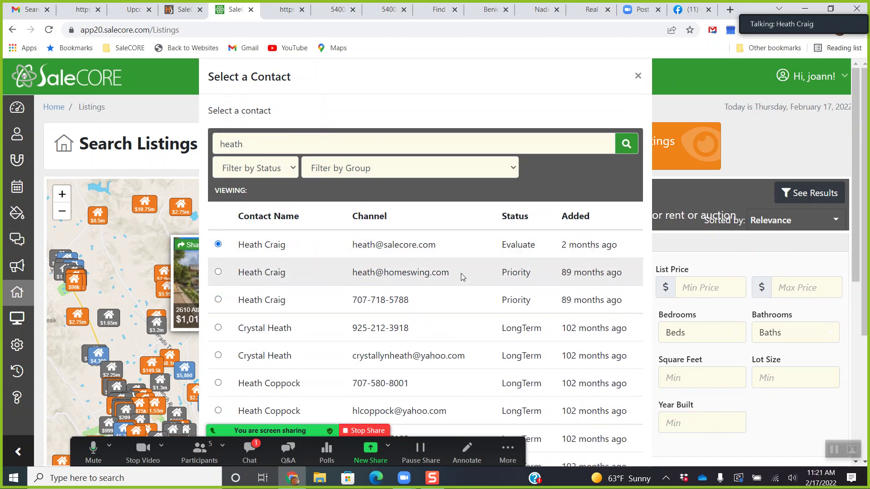
scroll(462, 276, "down", 5)
left_click(592, 433)
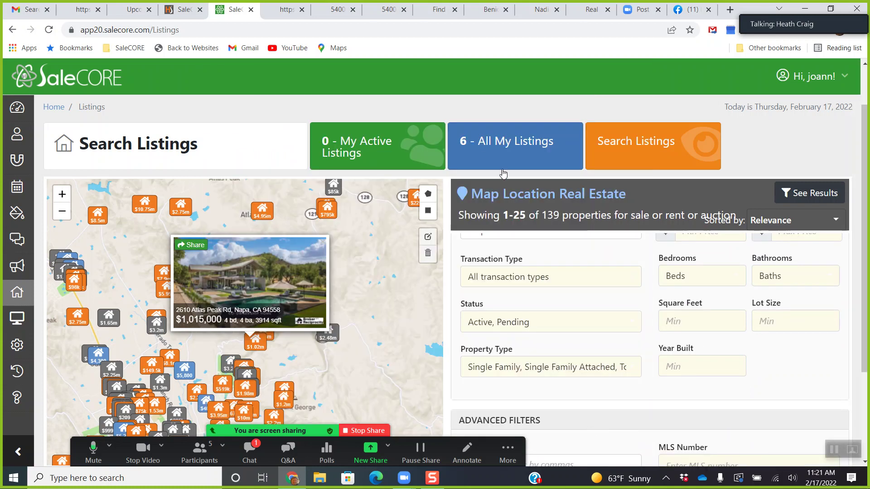
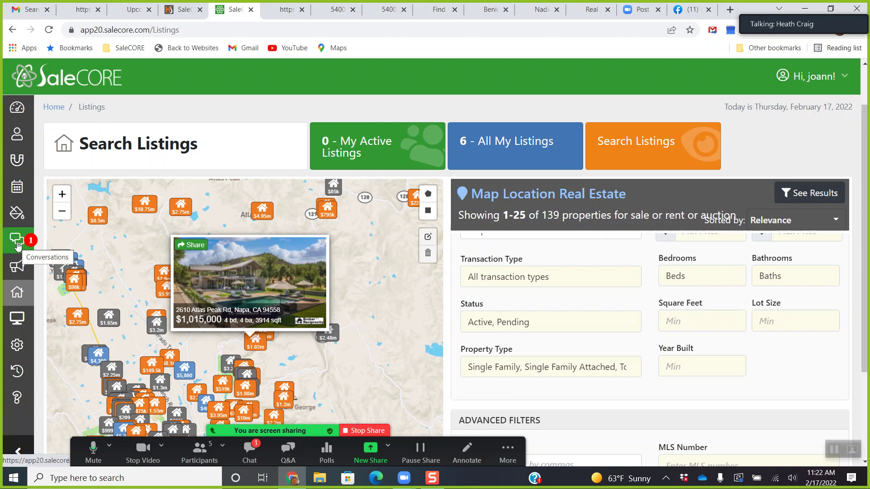
Read back through the lead's latest SMS thread, including their received reply, then return to all conversations.
left_click(17, 246)
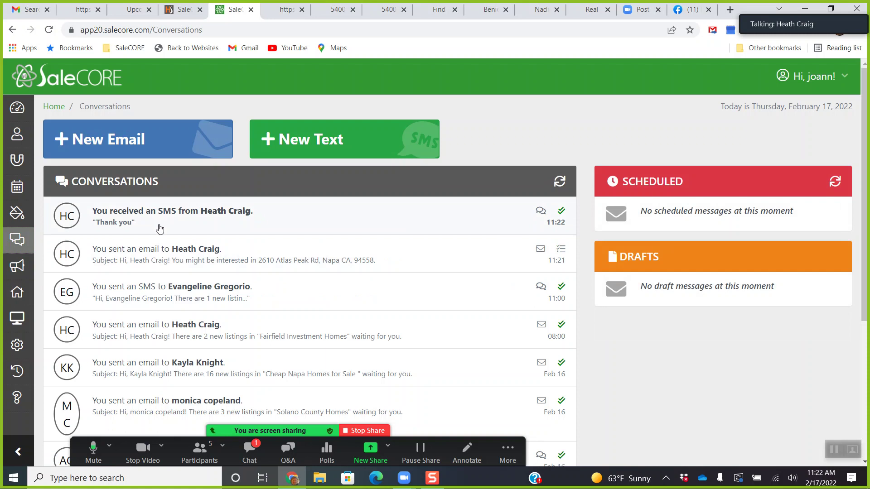
left_click(162, 225)
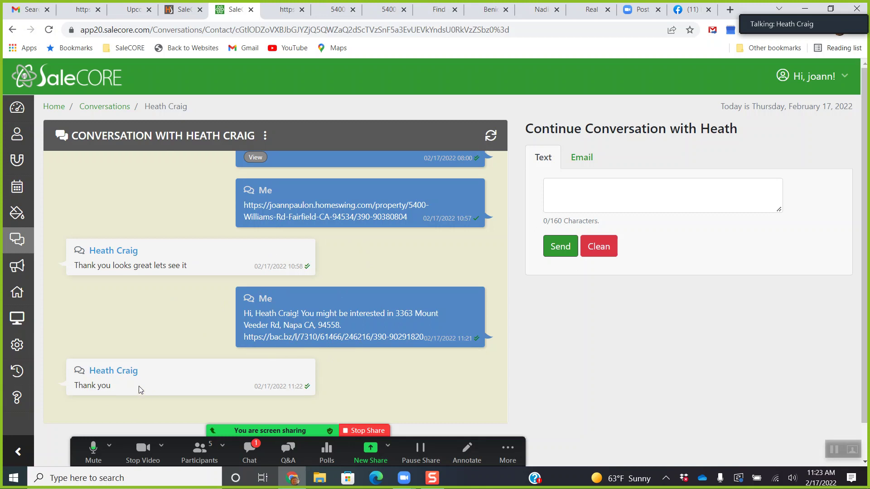
scroll(204, 373, "up", 1)
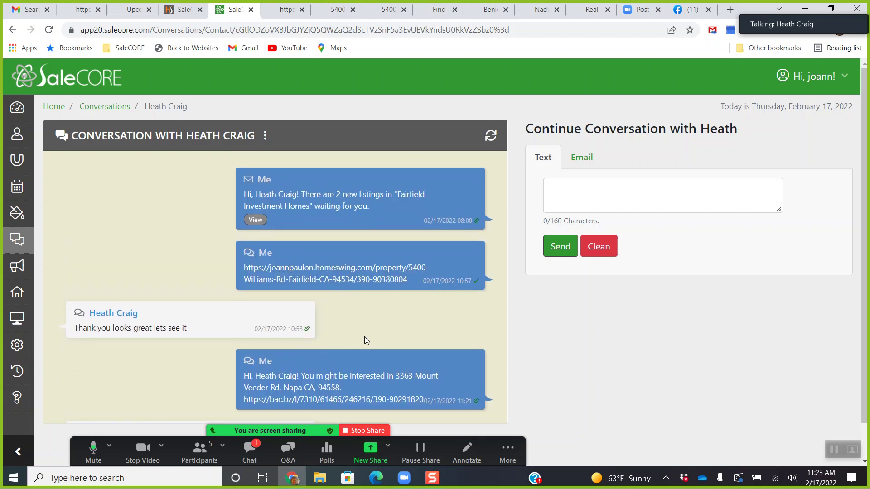
scroll(162, 224, "up", 1)
left_click(24, 241)
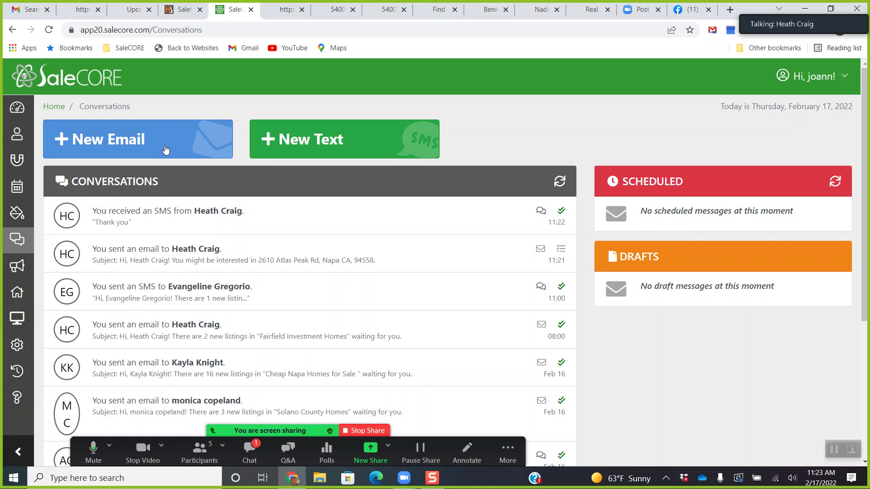
left_click(22, 300)
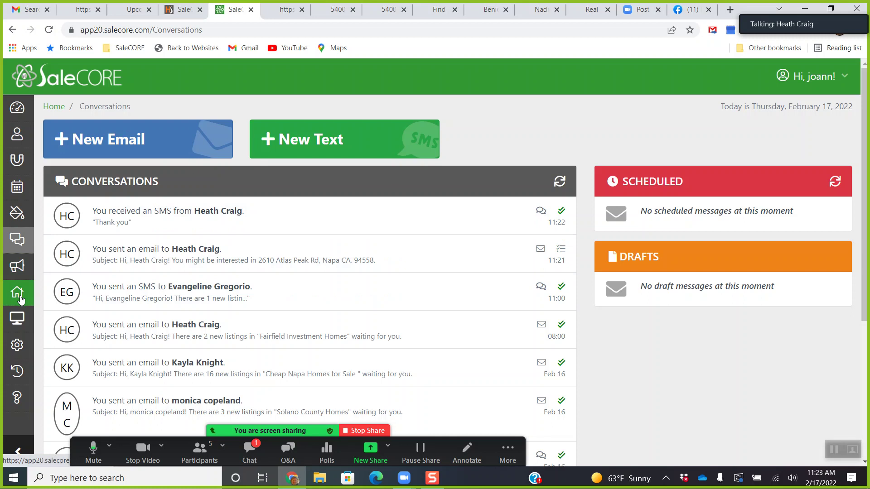
Search all listings, pan and zoom the map onto Northern California, then go to Contacts.
left_click(21, 301)
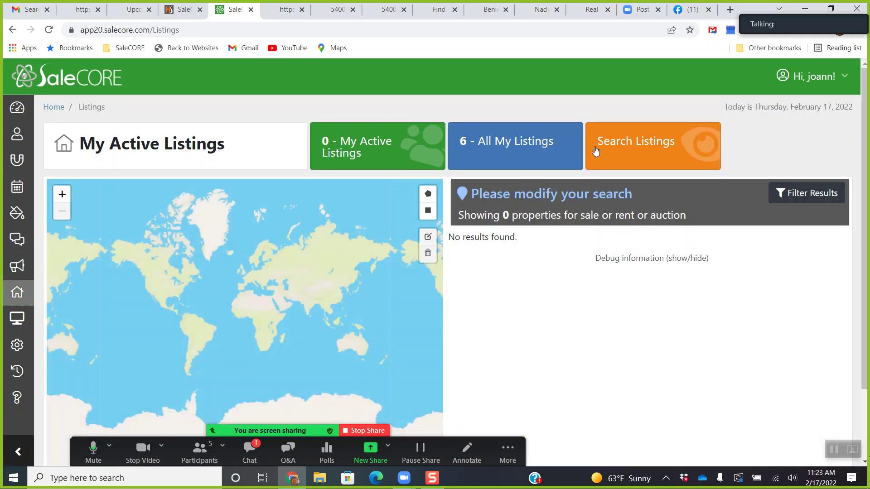
left_click(614, 154)
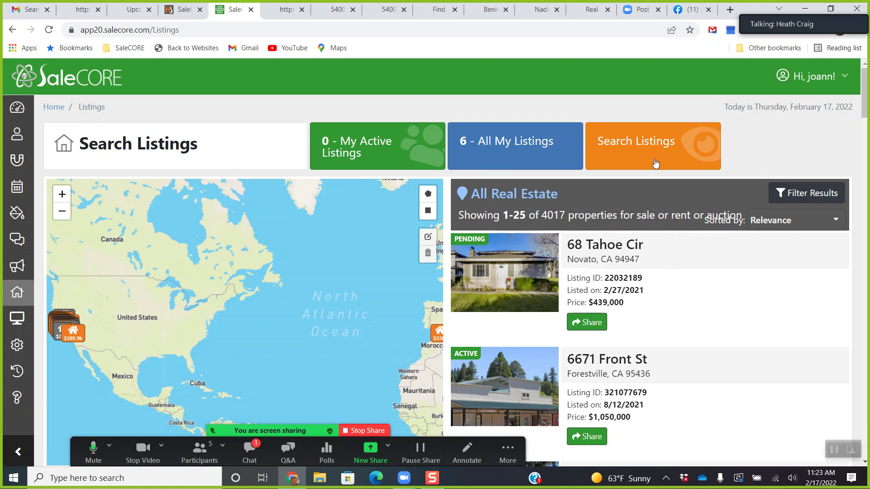
left_click_drag(192, 323, 220, 323)
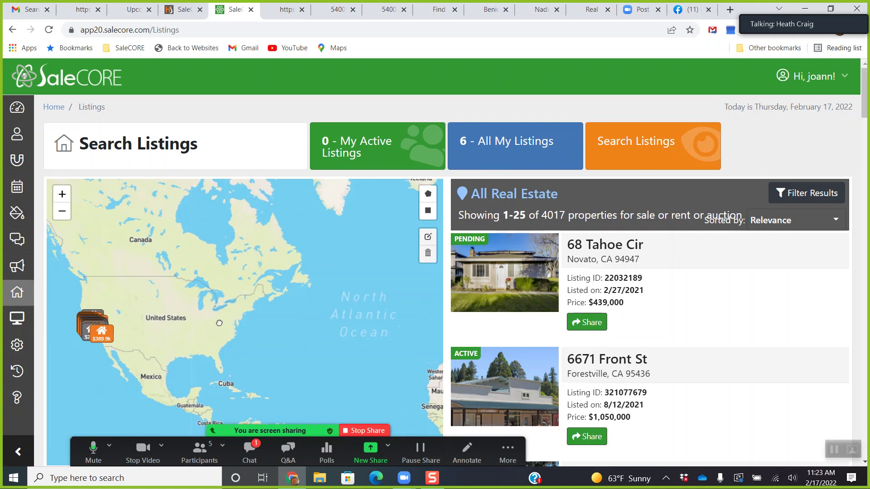
left_click_drag(123, 325, 213, 316)
scroll(213, 316, "up", 1)
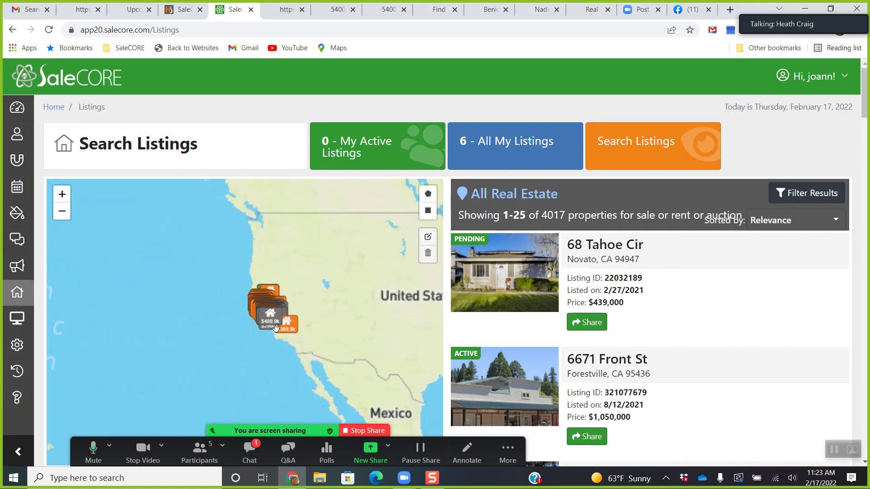
scroll(213, 316, "up", 2)
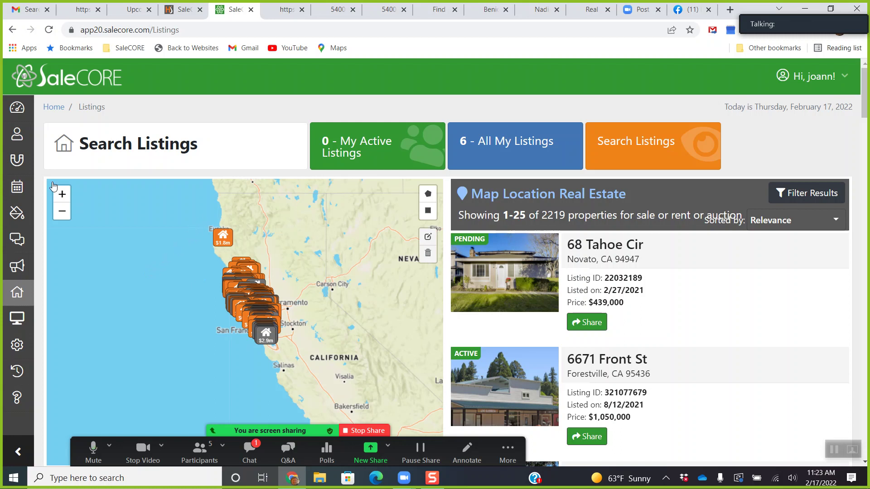
left_click(20, 142)
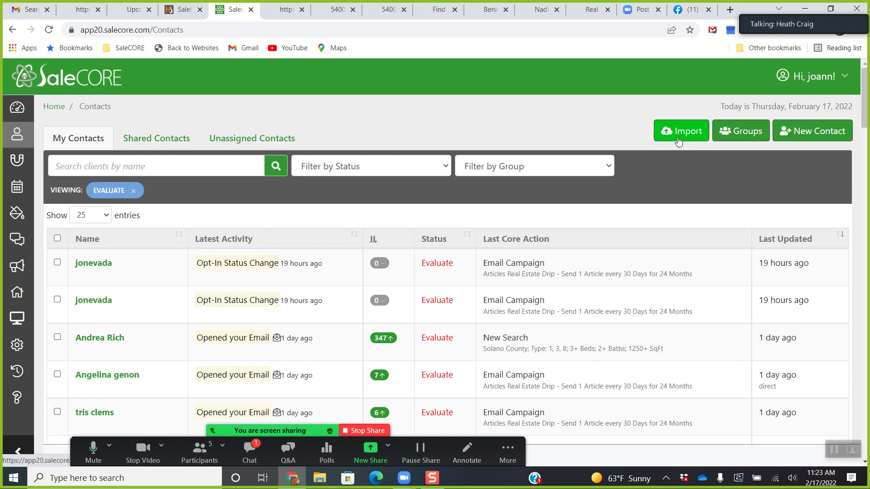
Look over the contact groups, then open a new contact form and cancel it unsaved.
left_click(753, 138)
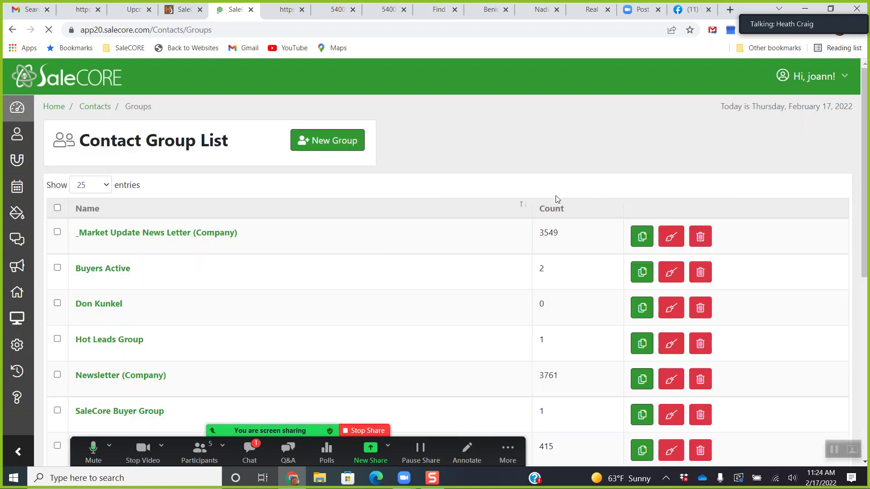
scroll(272, 247, "down", 3)
scroll(270, 249, "down", 2)
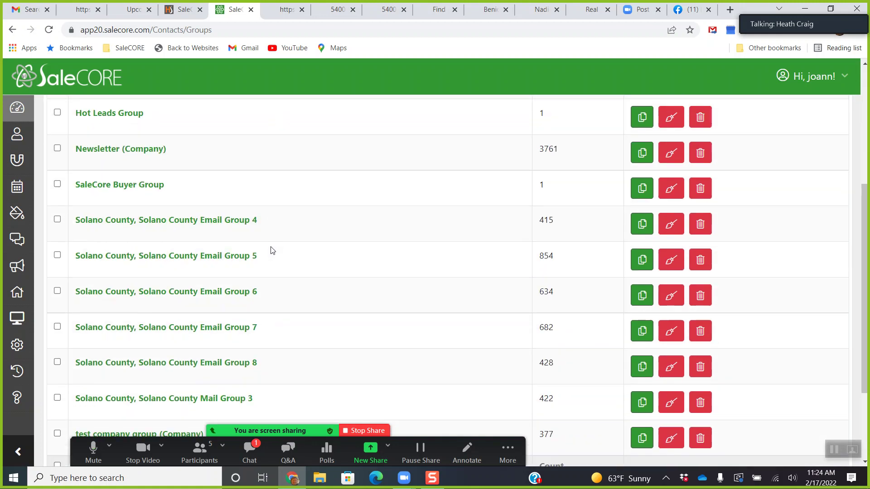
scroll(293, 225, "up", 5)
left_click(22, 141)
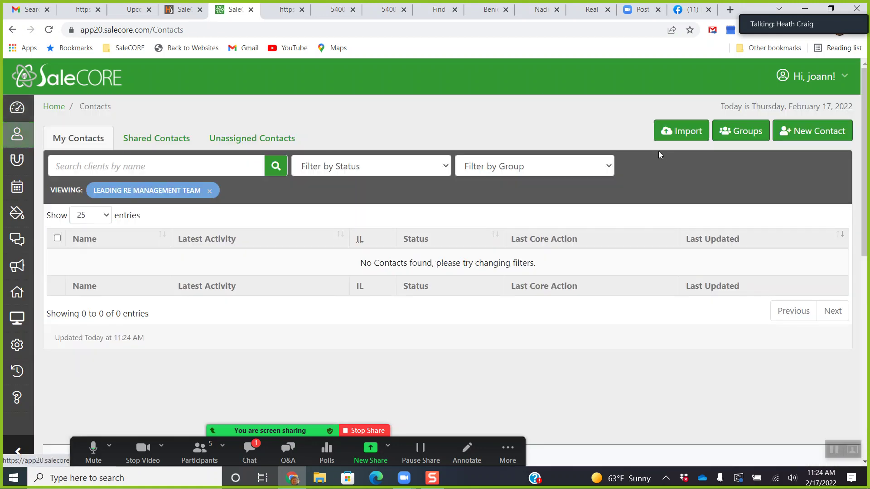
left_click(810, 137)
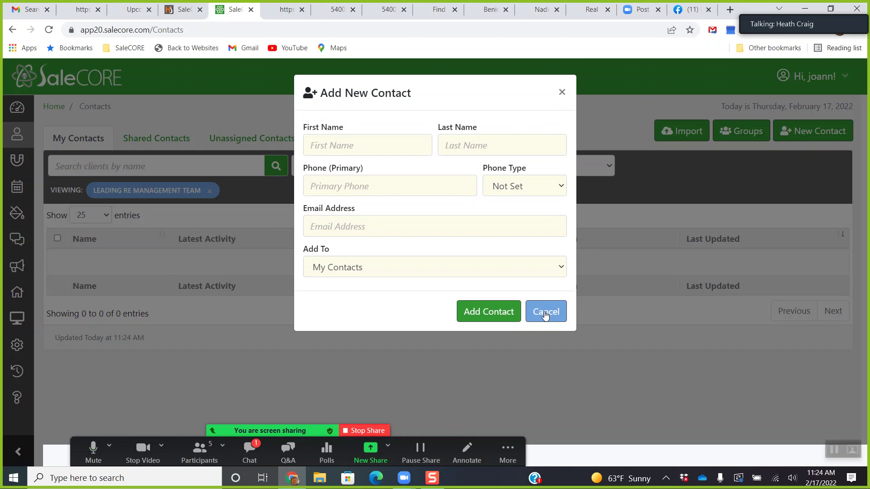
left_click(562, 92)
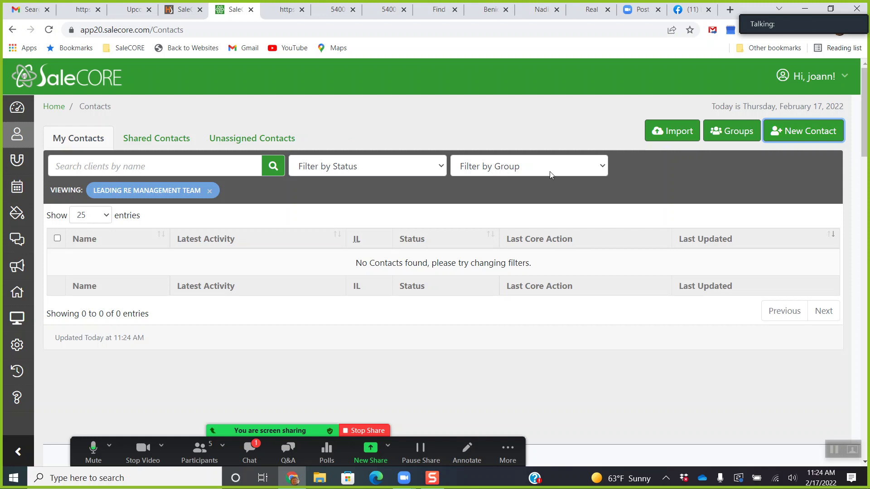
Filter contacts to Hot Leads Group only, removing the management team, Evaluate and Newsletter filters.
left_click(210, 191)
left_click(521, 168)
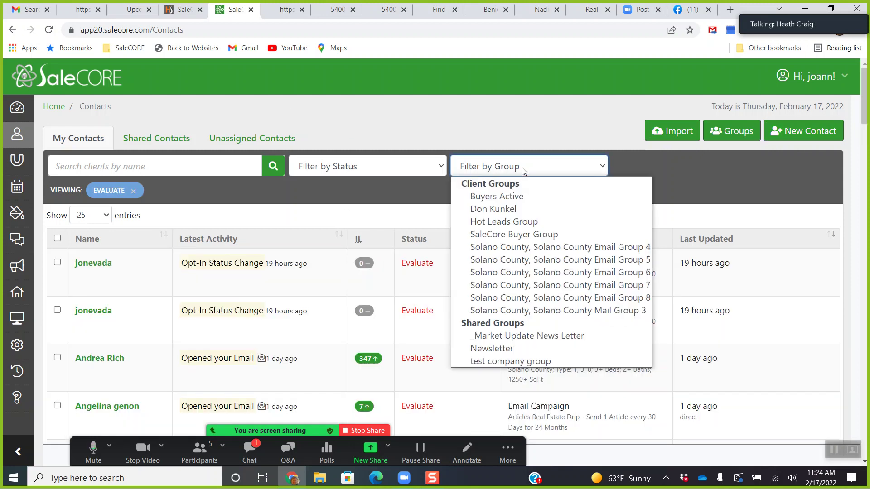
left_click(498, 349)
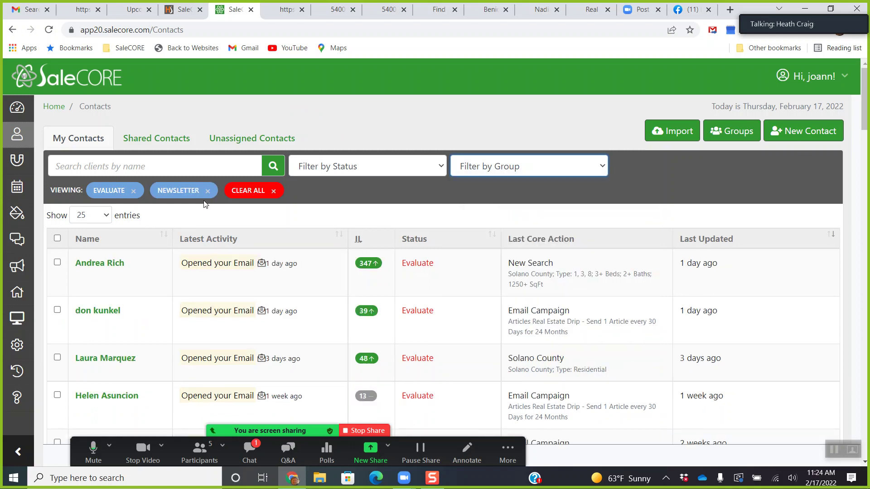
left_click(481, 167)
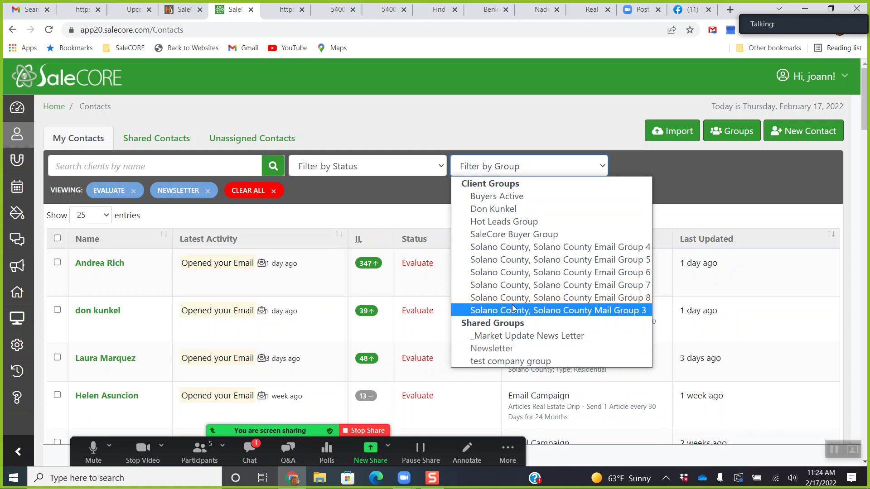
left_click(504, 222)
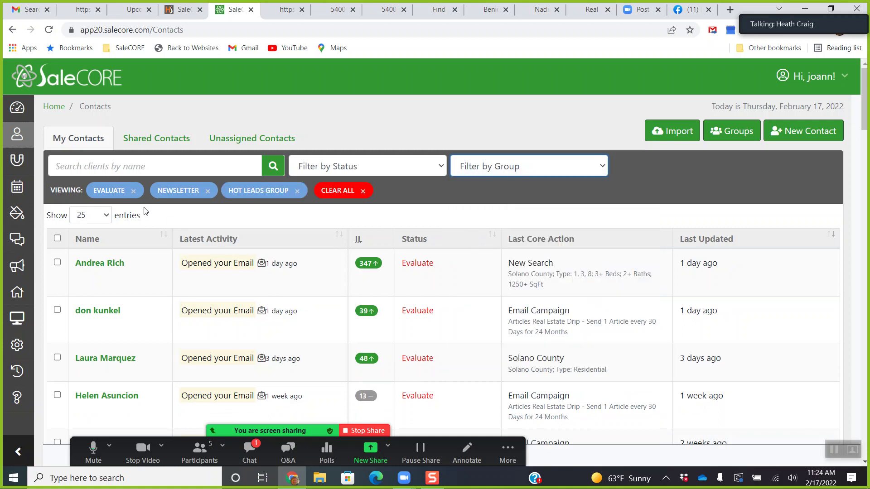
left_click(133, 191)
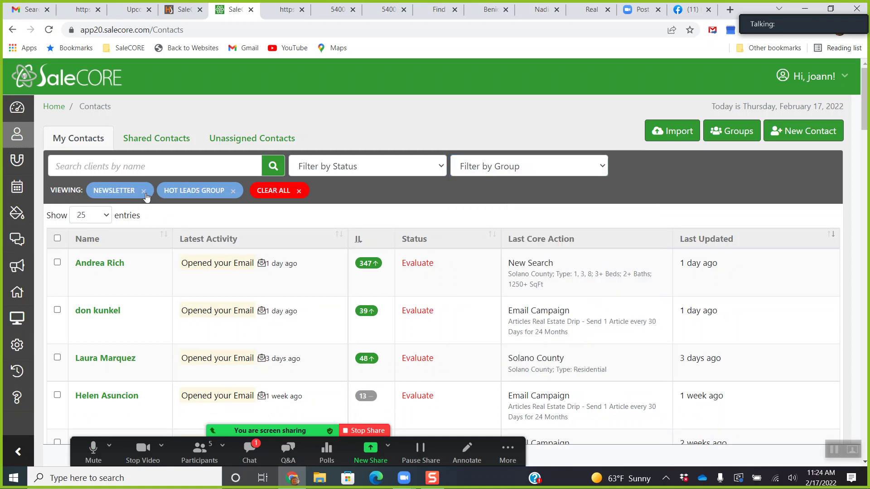
left_click(144, 191)
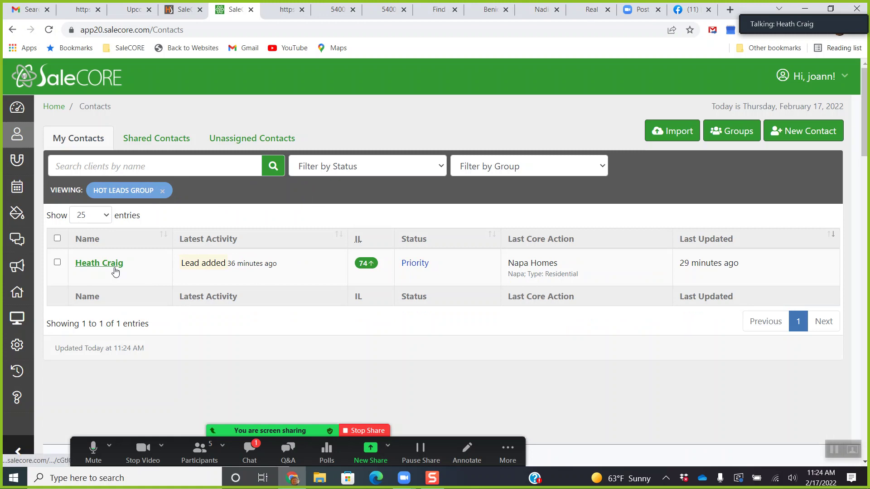
From the Dashboard, add a contact to Hot Leads Group on its General tab, then view Contacts.
left_click(17, 109)
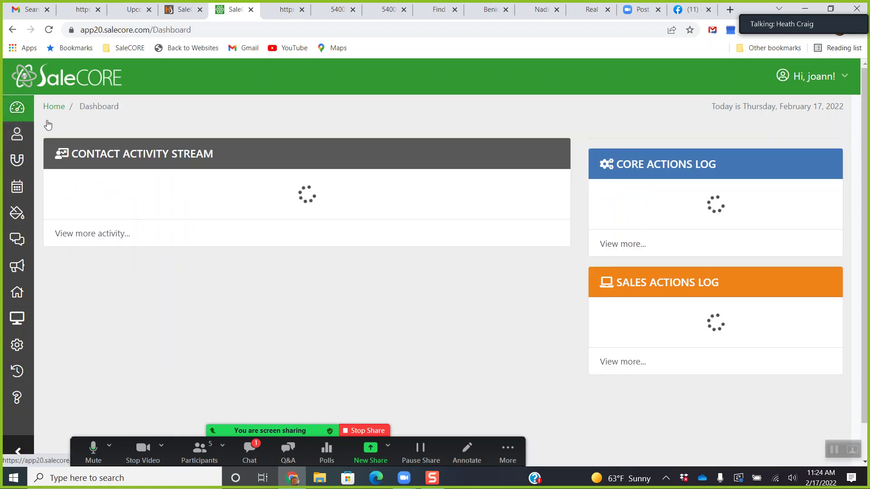
left_click(109, 243)
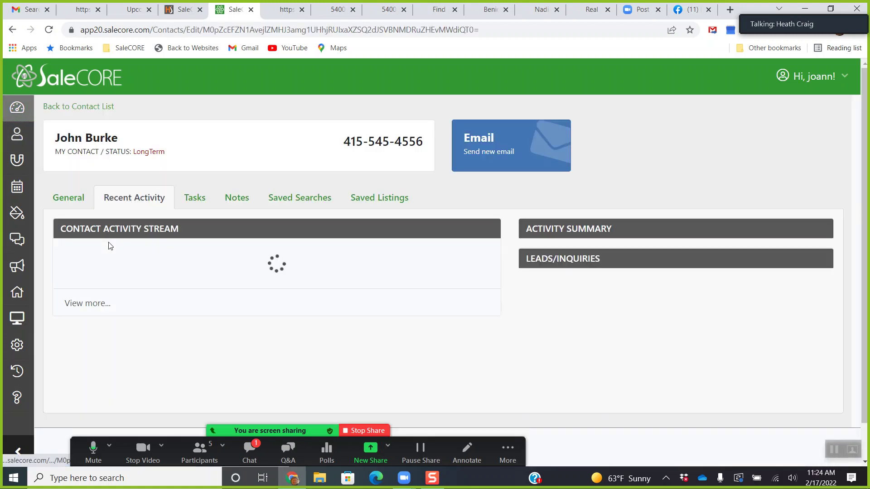
left_click(74, 198)
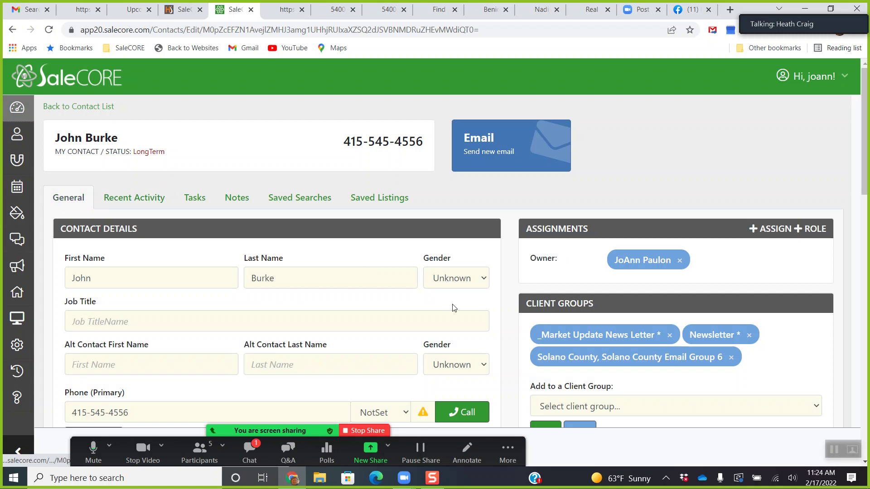
scroll(588, 351, "down", 1)
left_click(590, 351)
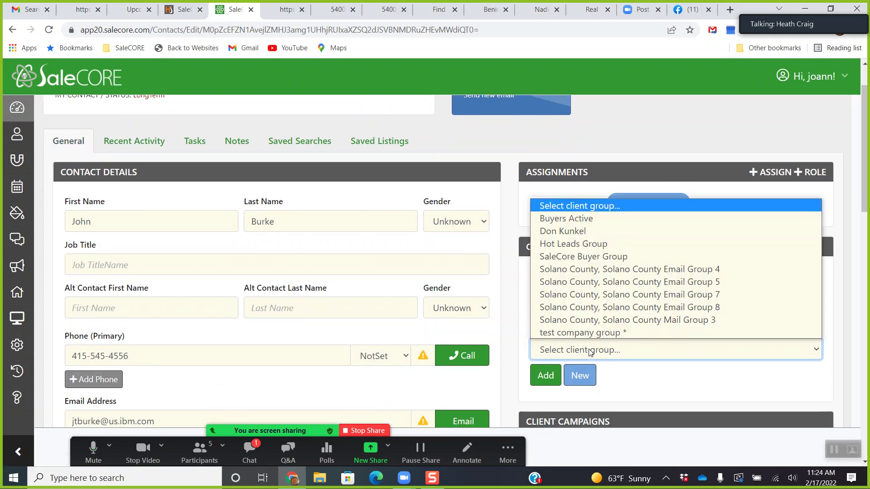
left_click(573, 244)
left_click(547, 381)
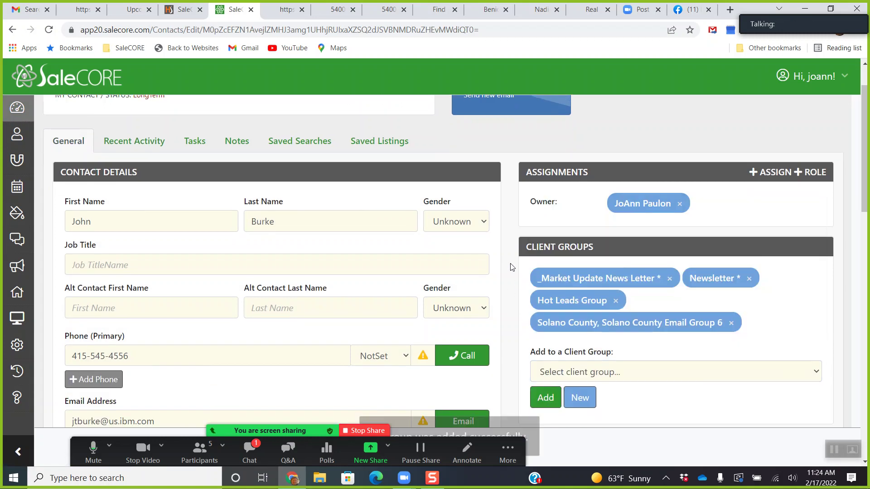
left_click(17, 134)
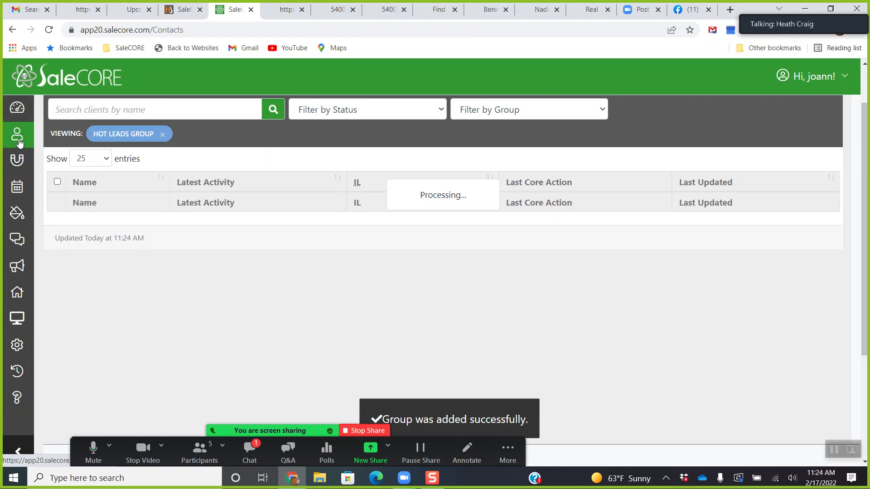
scroll(480, 213, "up", 1)
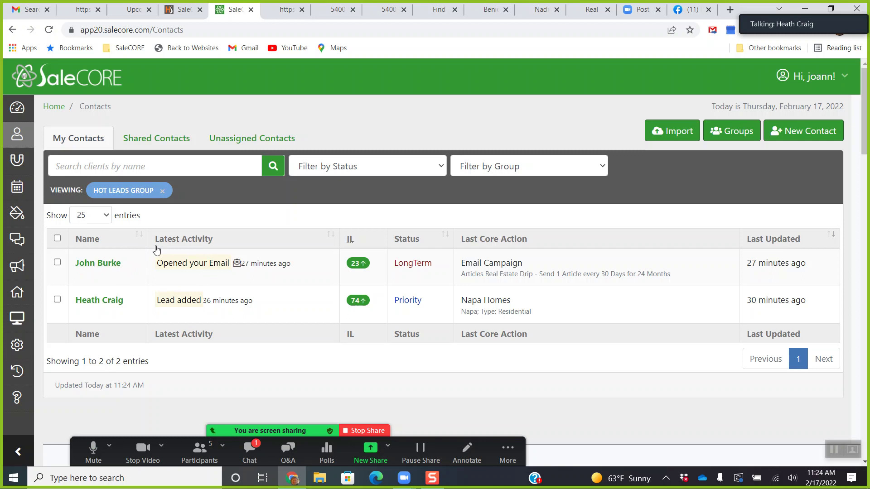
left_click(162, 191)
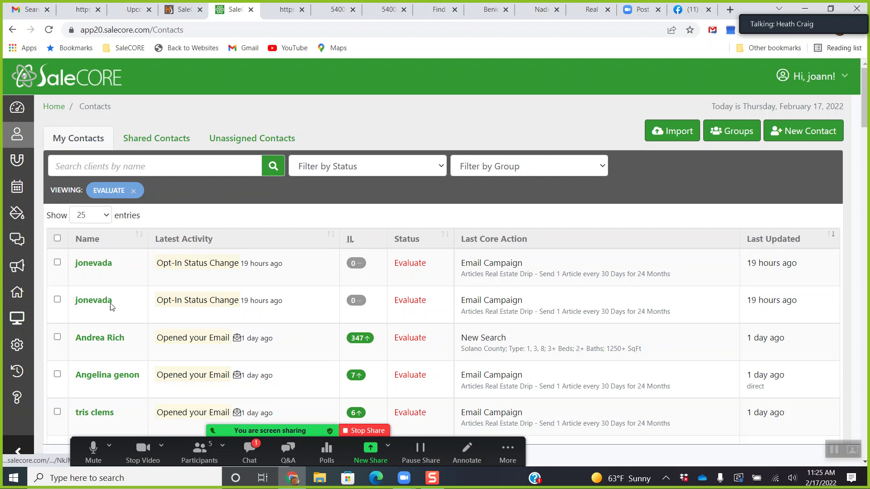
left_click(546, 165)
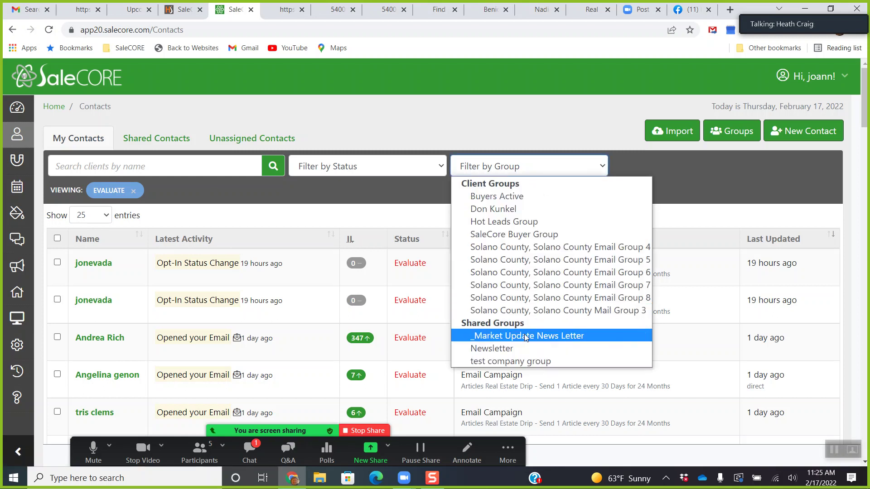
left_click(519, 222)
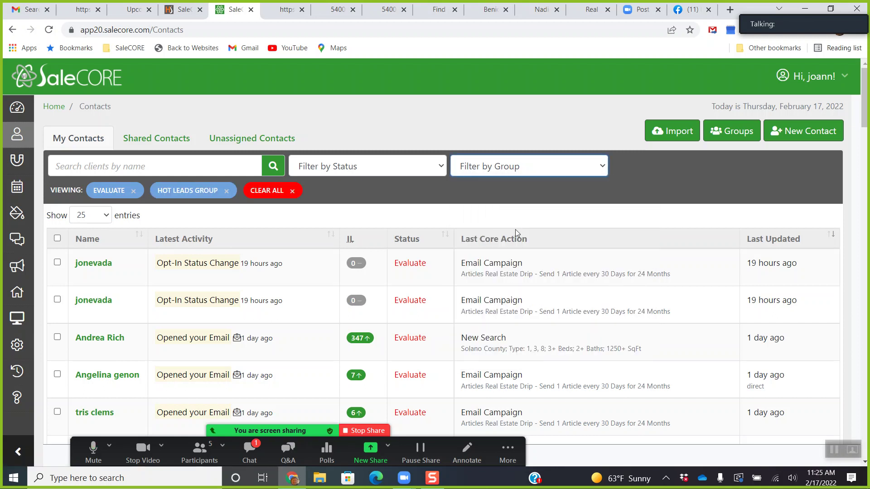
left_click(134, 191)
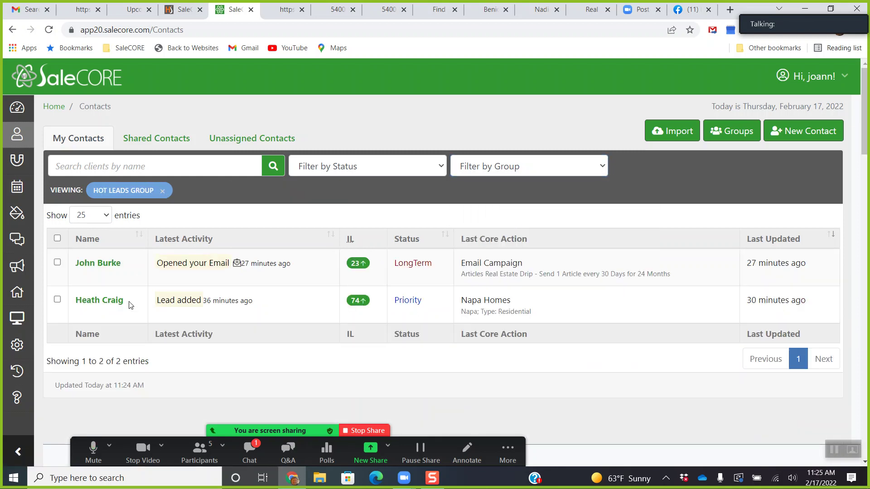
left_click(101, 302)
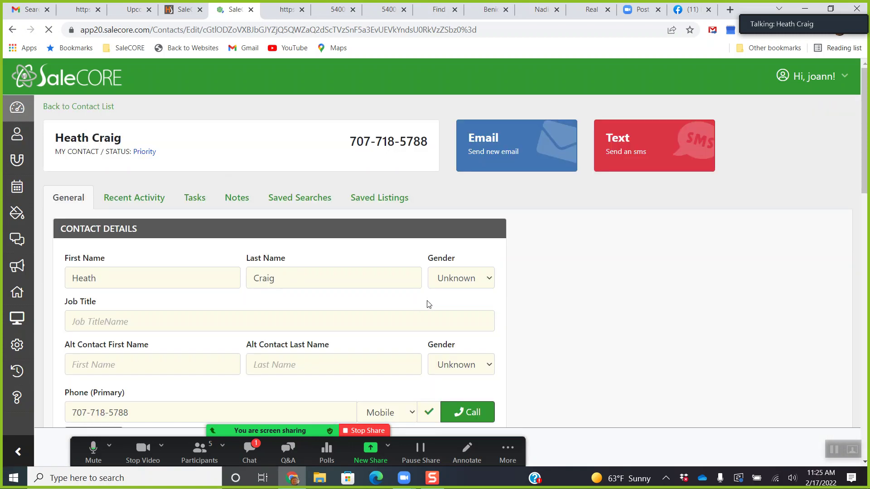
left_click(16, 141)
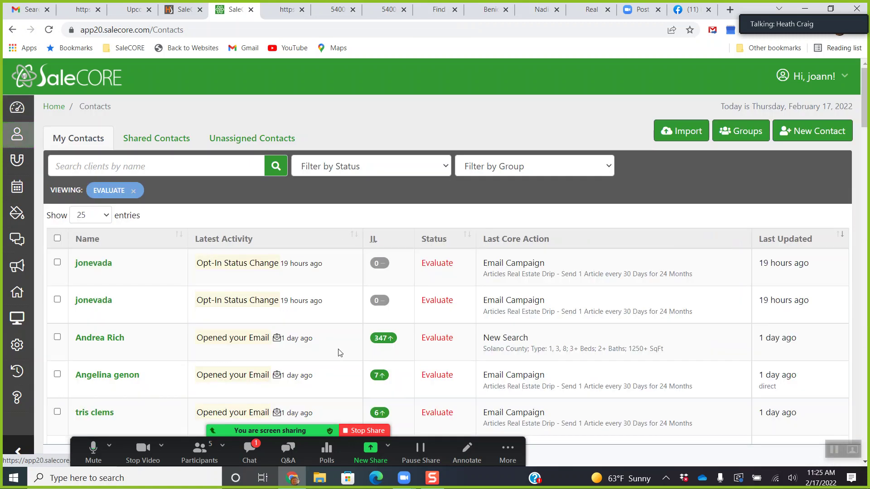
scroll(373, 363, "down", 1)
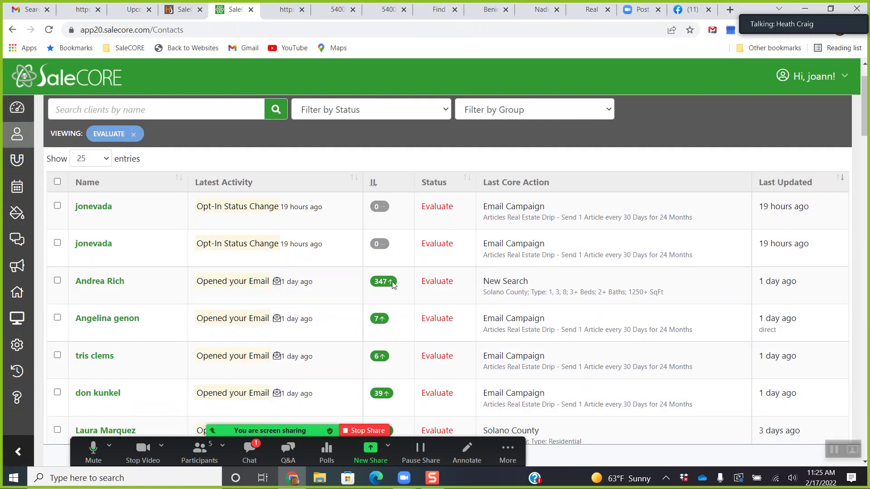
scroll(398, 292, "down", 3)
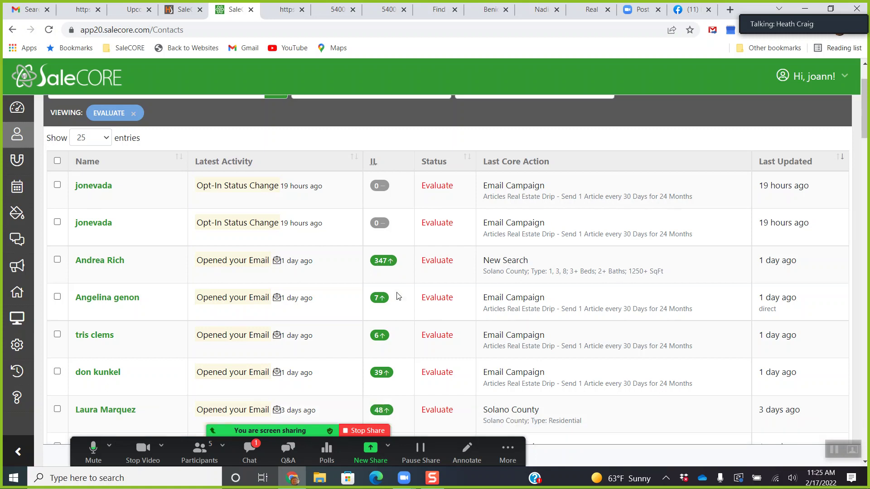
scroll(398, 297, "up", 2)
scroll(398, 296, "up", 2)
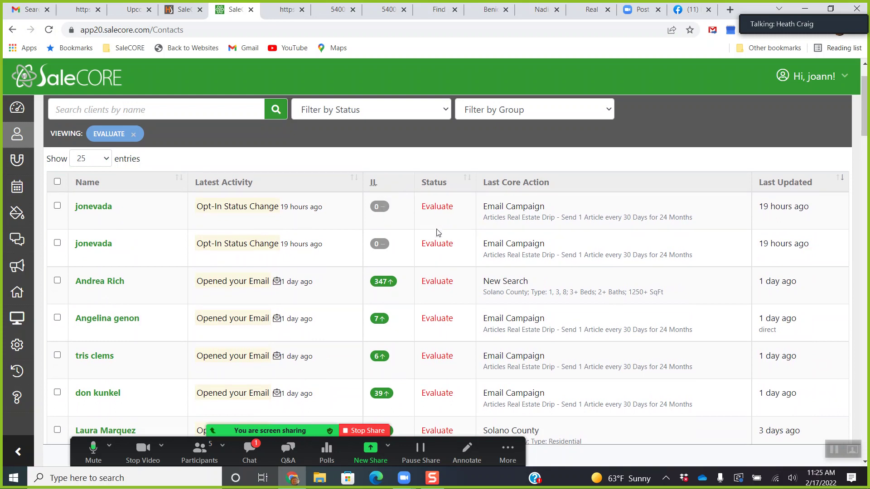
scroll(386, 256, "down", 11)
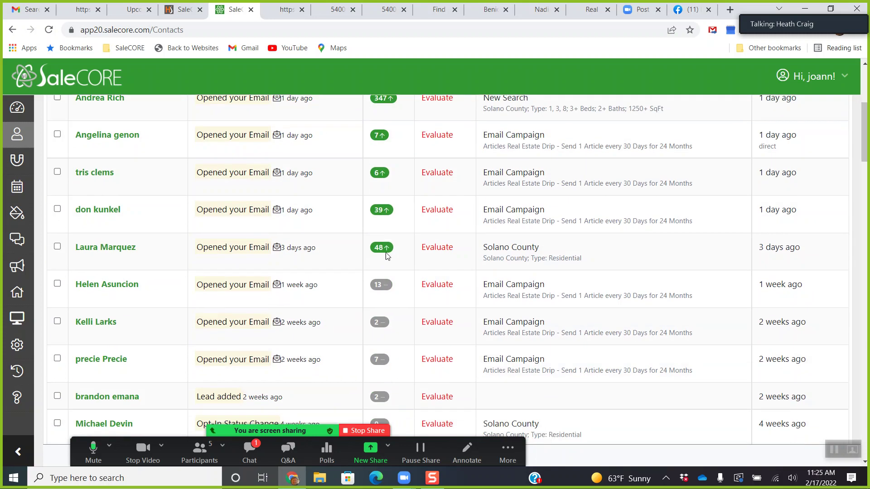
scroll(385, 257, "down", 6)
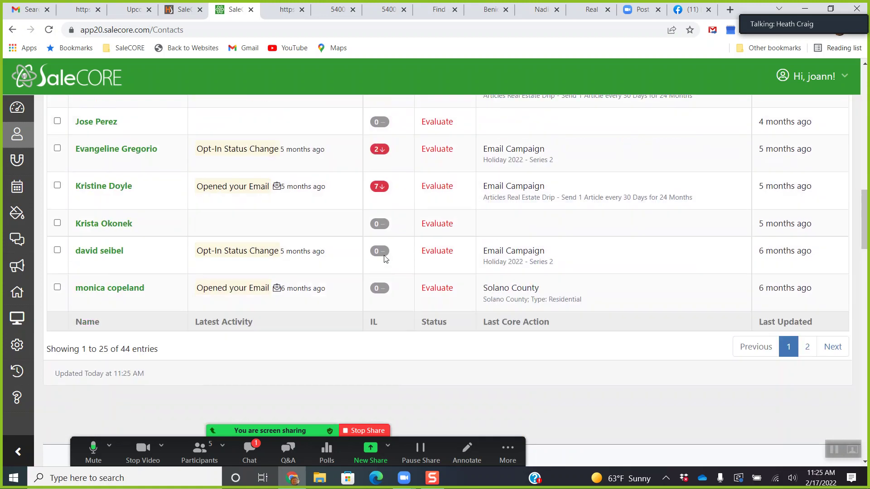
scroll(384, 254, "up", 13)
scroll(385, 258, "up", 6)
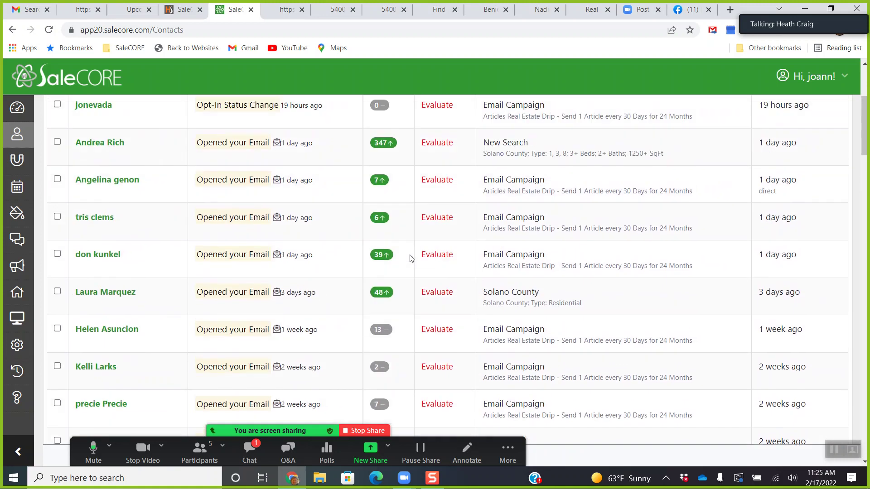
scroll(411, 257, "down", 1)
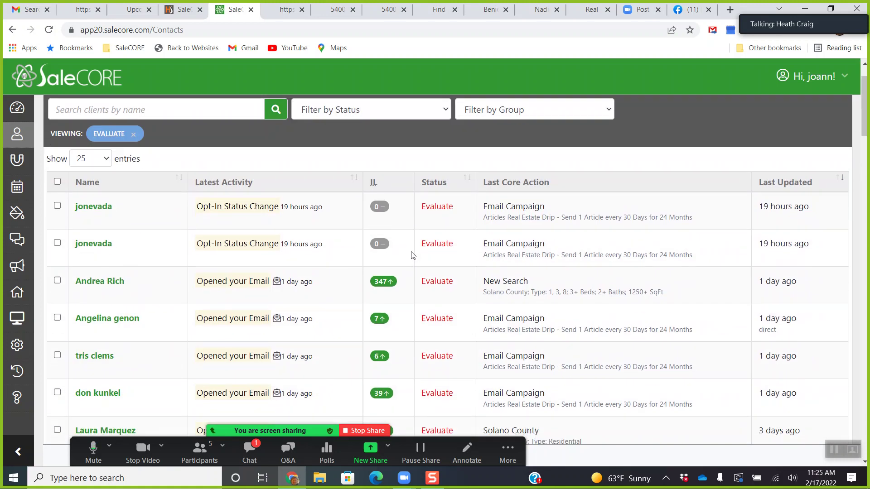
scroll(436, 245, "down", 5)
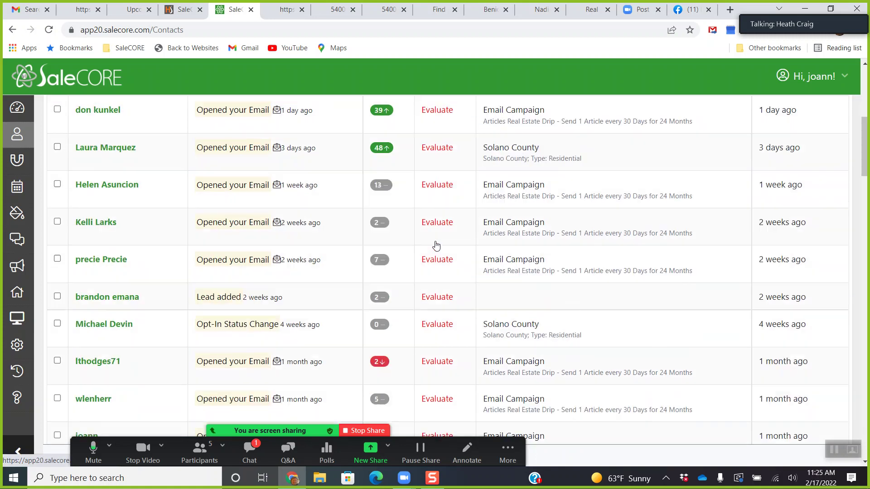
scroll(282, 241, "down", 5)
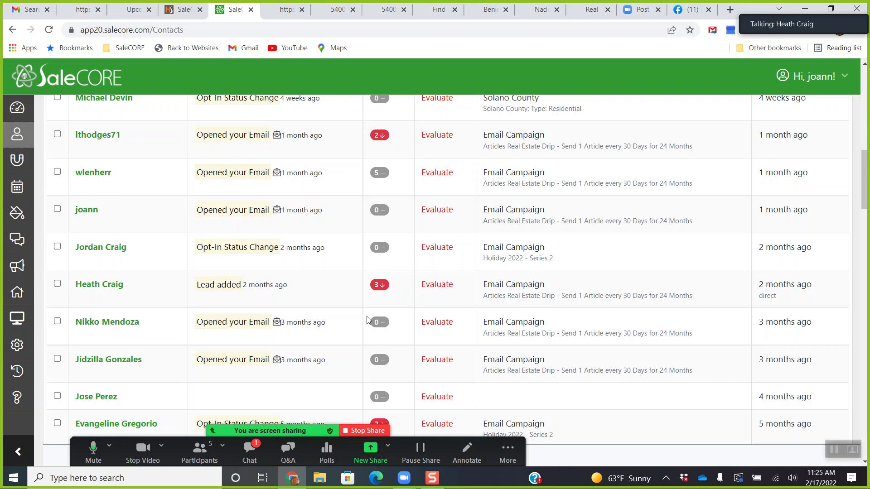
Open an Evaluate contact's record, check its Saved Searches, then scroll through its General details.
left_click(116, 324)
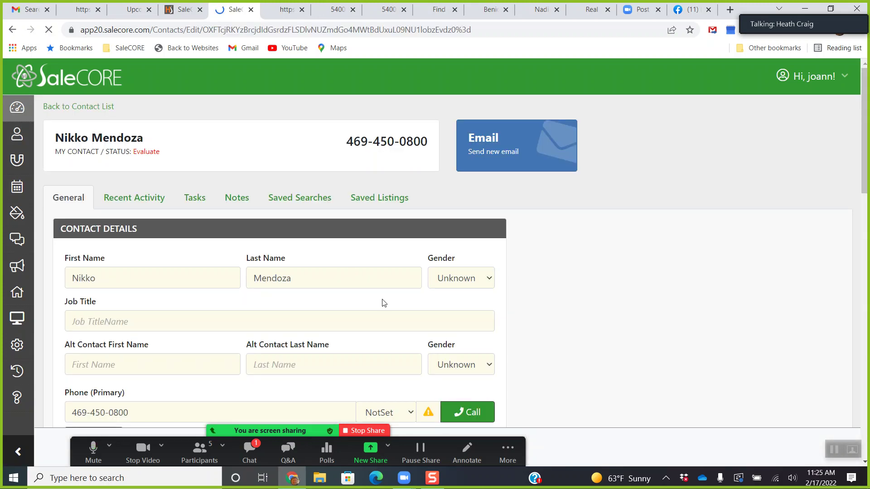
left_click(299, 204)
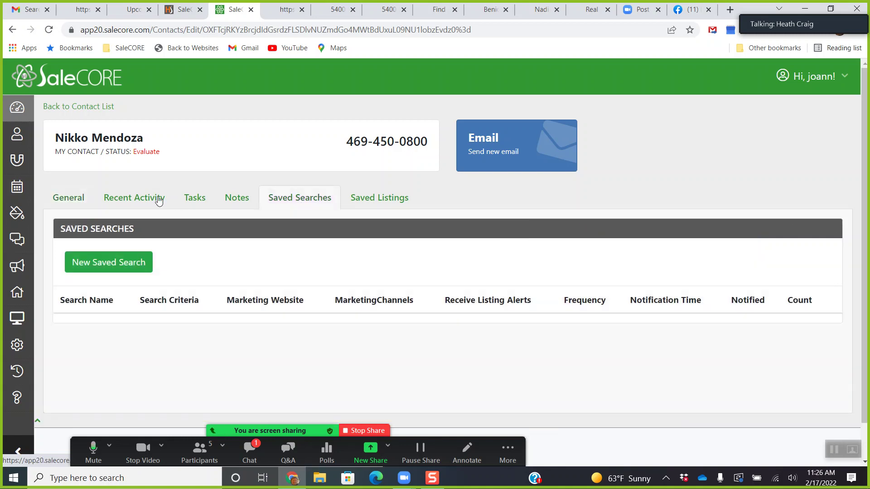
left_click(68, 198)
scroll(381, 278, "down", 5)
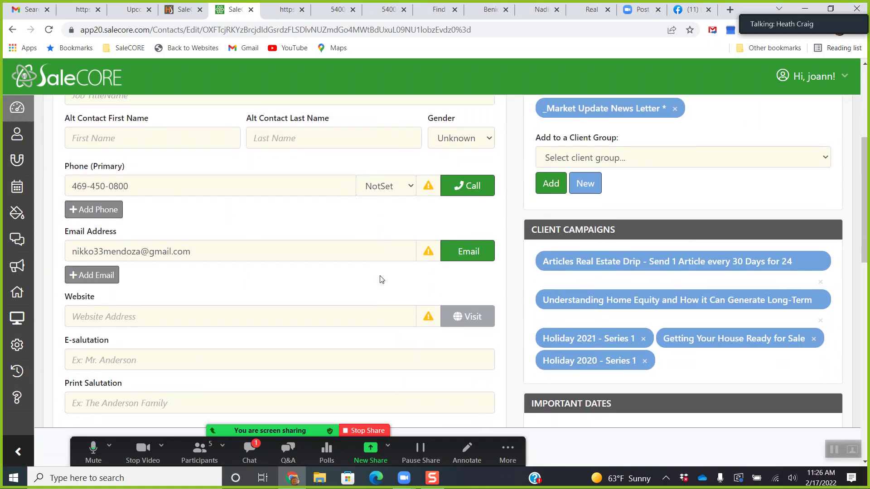
scroll(254, 265, "up", 5)
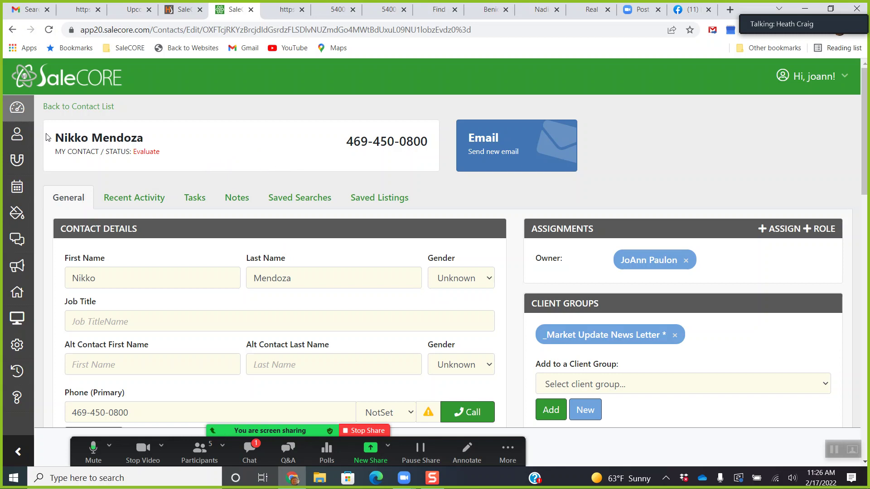
Go back to the Evaluate-filtered contact list and scroll through the contacts table.
left_click(16, 134)
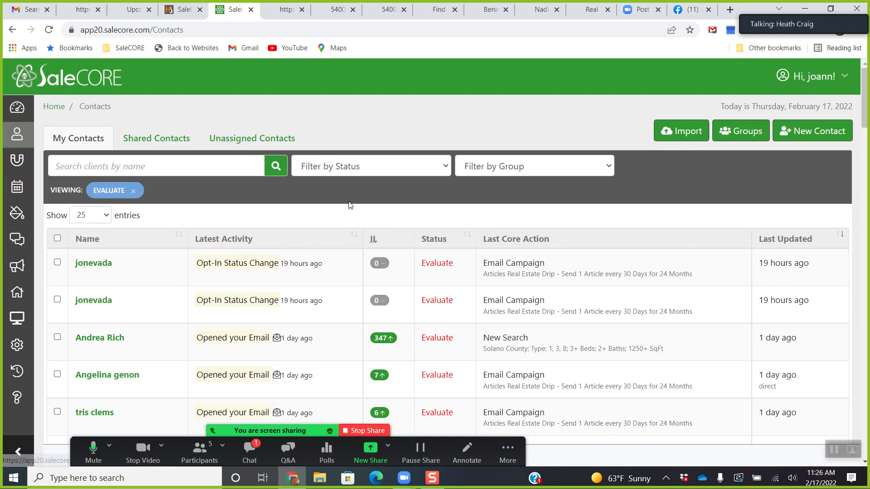
scroll(349, 213, "down", 4)
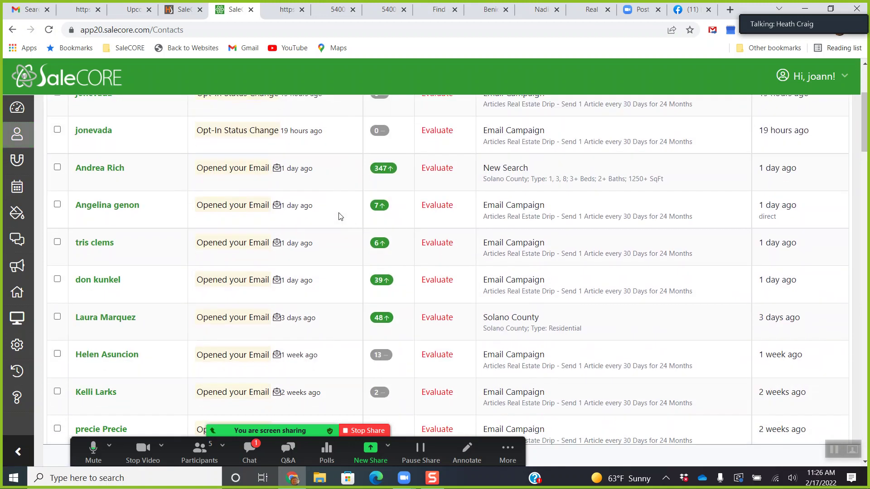
scroll(340, 216, "up", 3)
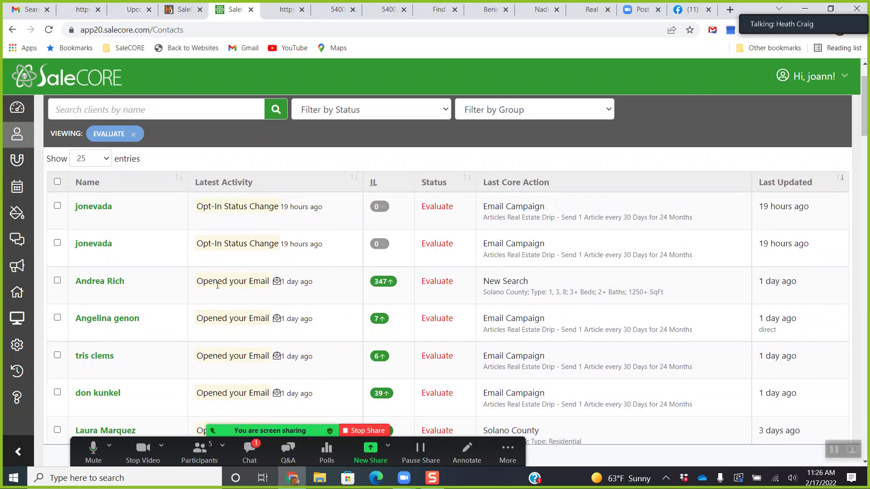
scroll(220, 272, "down", 8)
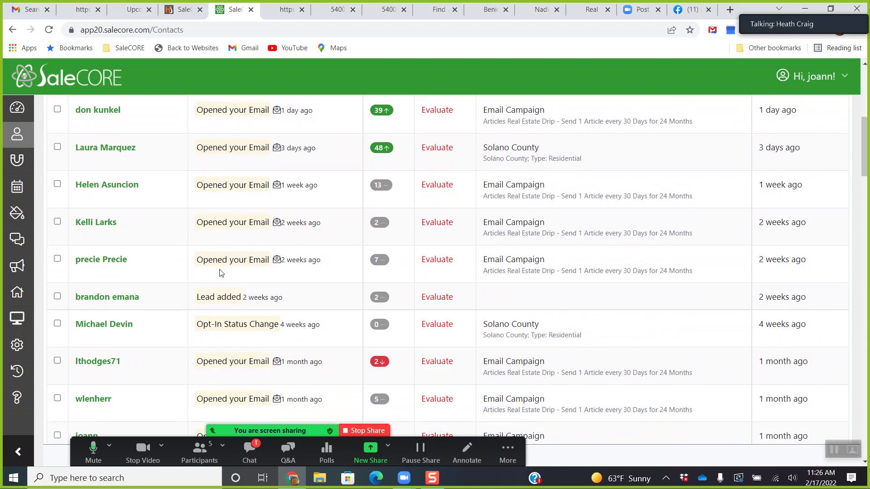
scroll(220, 271, "up", 2)
scroll(221, 271, "down", 2)
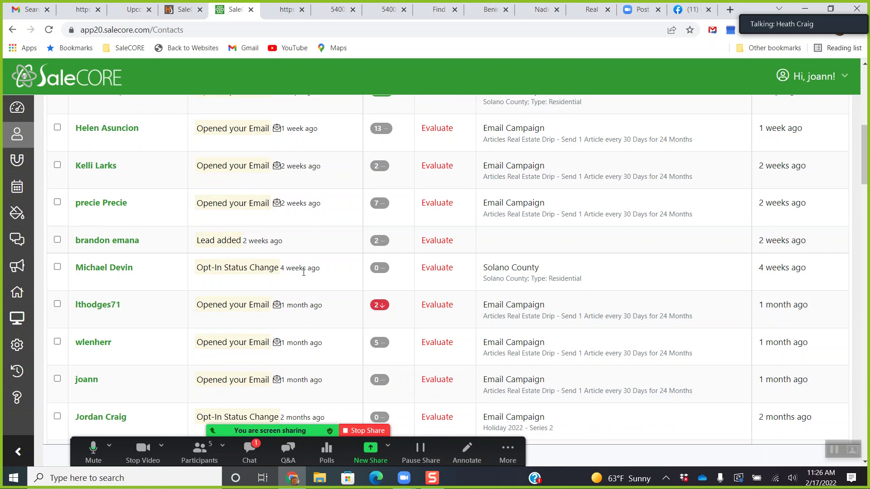
scroll(303, 272, "down", 5)
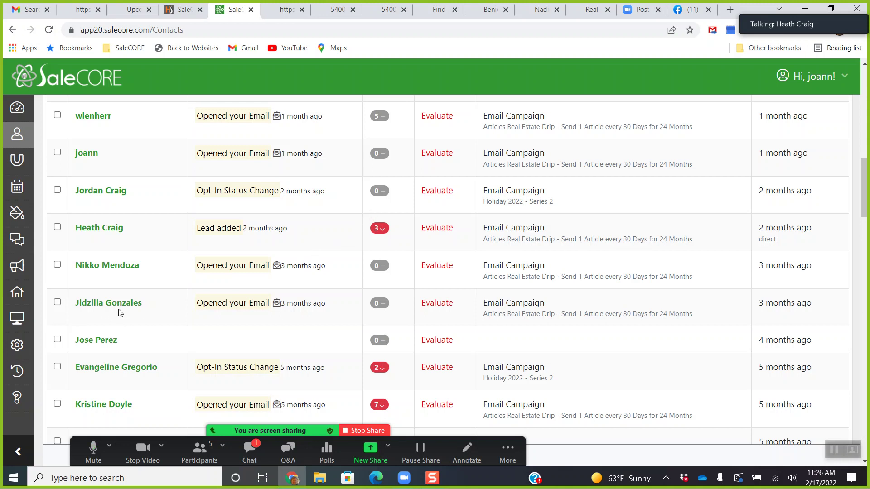
Start a new email broadcast, inspect its empty Body layout, then return to Broadcasts.
left_click(18, 276)
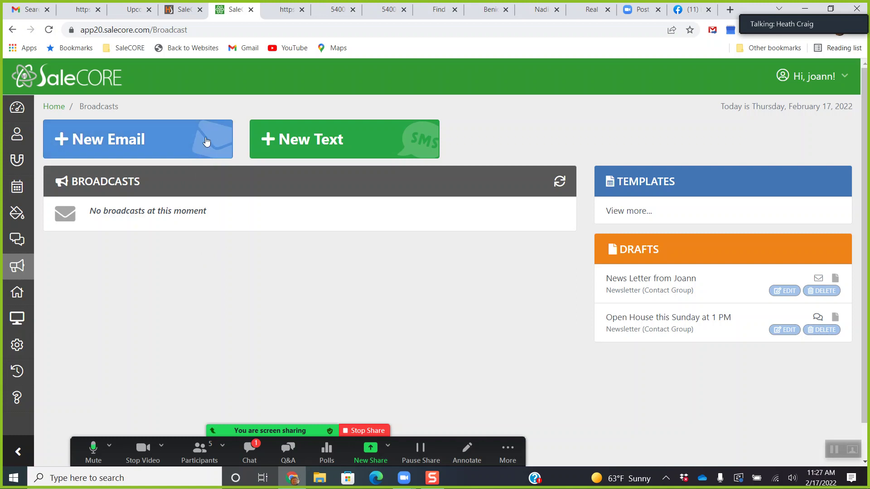
left_click(181, 149)
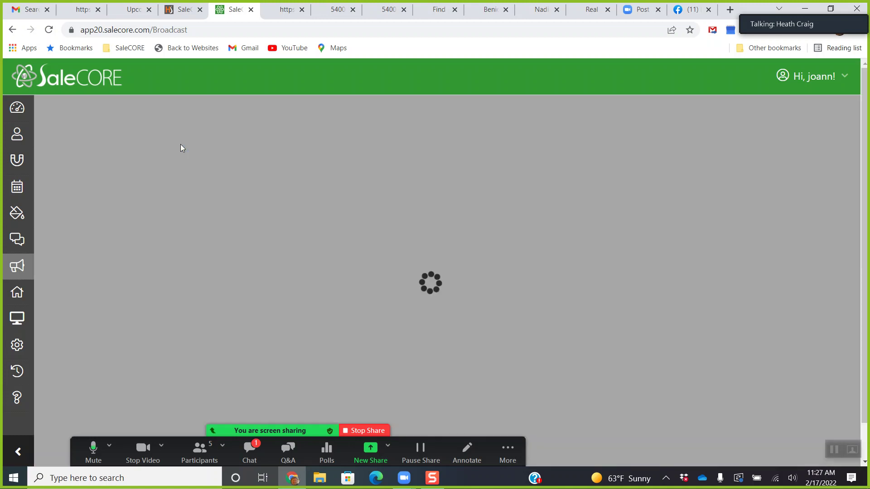
left_click(120, 144)
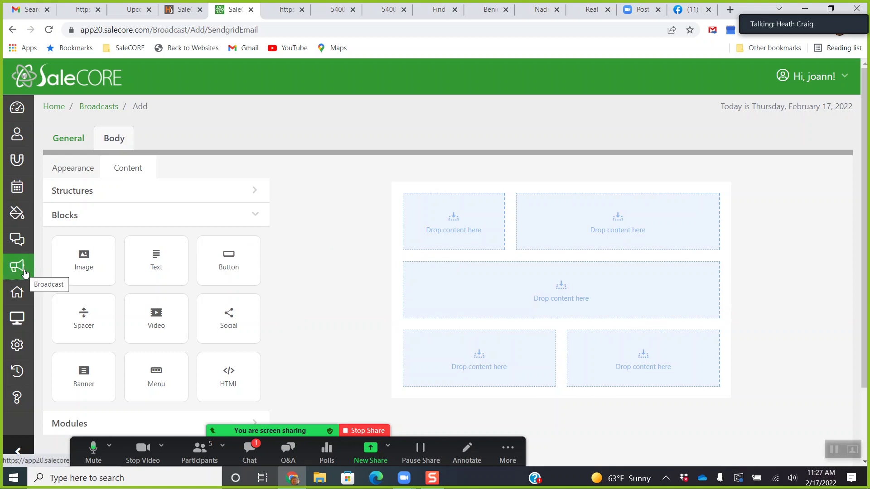
left_click(49, 264)
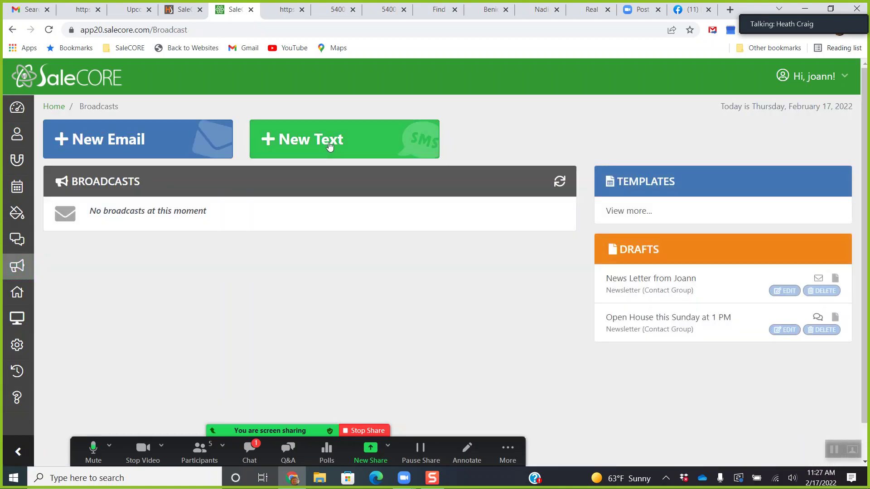
Start a new text broadcast, look at its empty message body, then return to the Broadcasts overview.
left_click(331, 145)
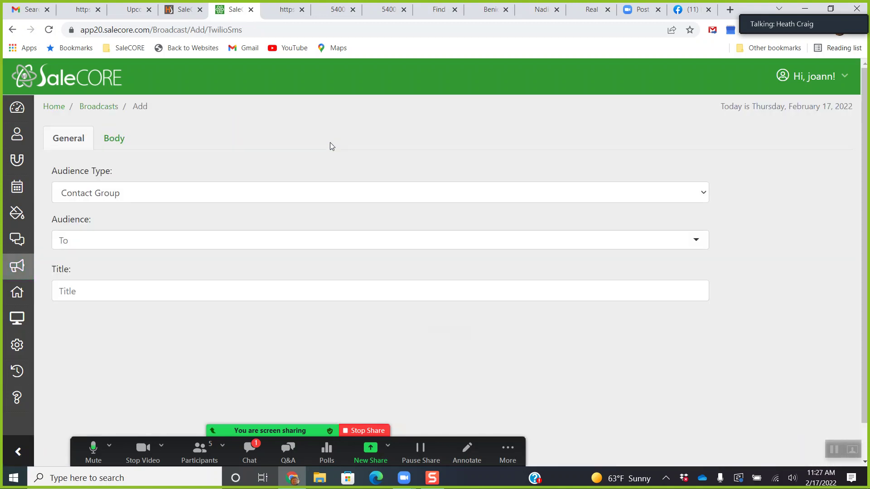
left_click(135, 142)
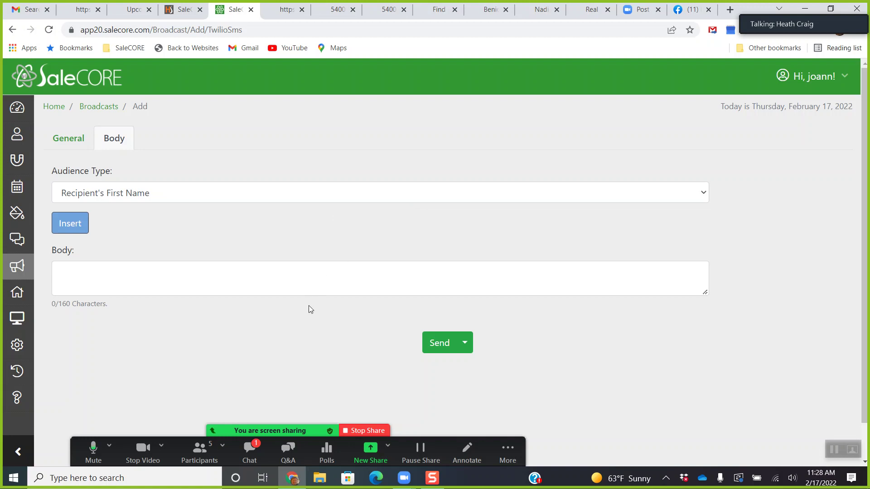
left_click(22, 272)
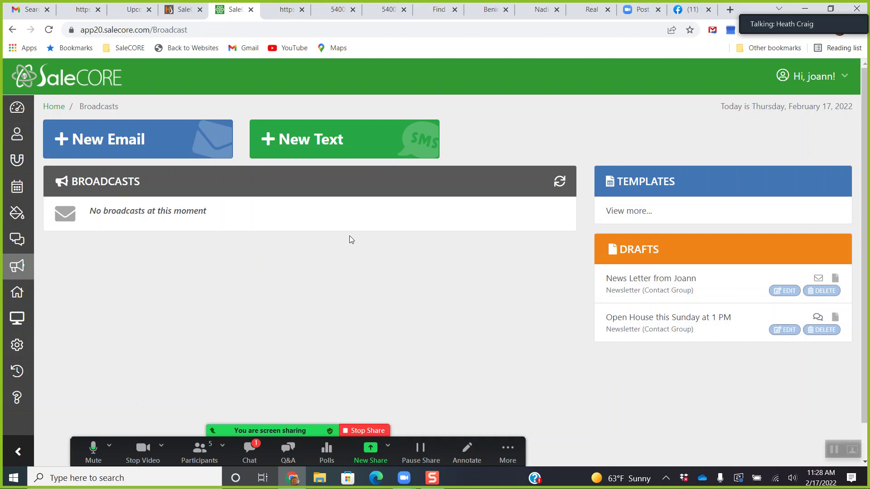
Open the HomeSwing website's management page and edit its current draft revision 10.
left_click(19, 319)
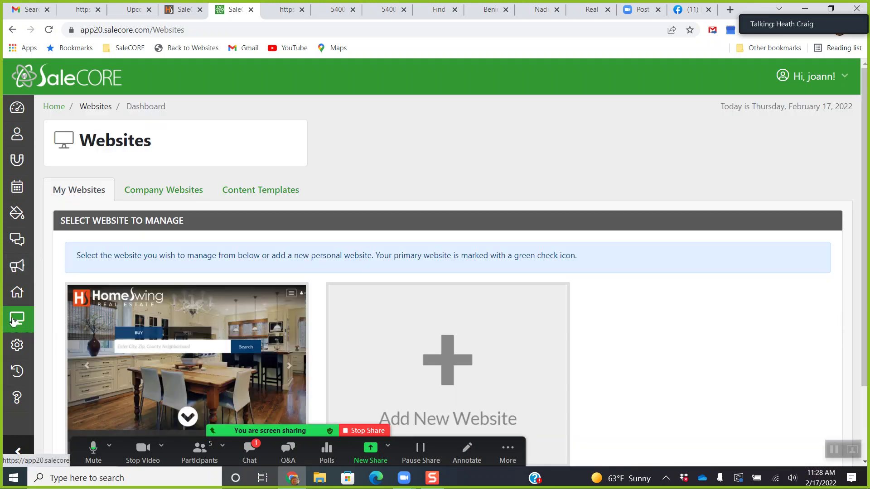
scroll(118, 320, "down", 1)
scroll(136, 338, "down", 2)
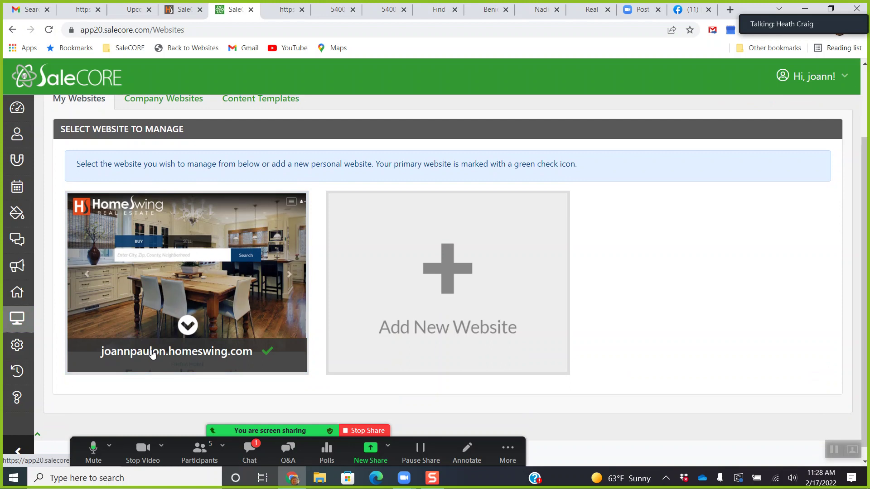
left_click(152, 352)
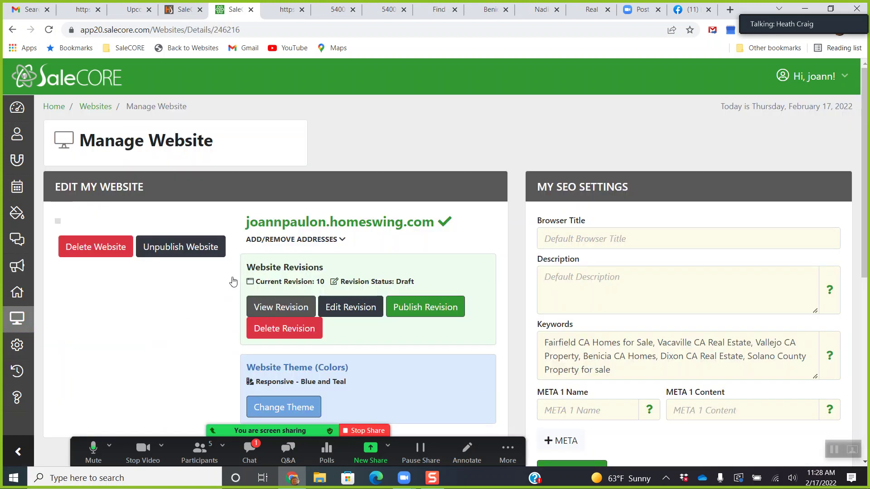
scroll(355, 310, "down", 2)
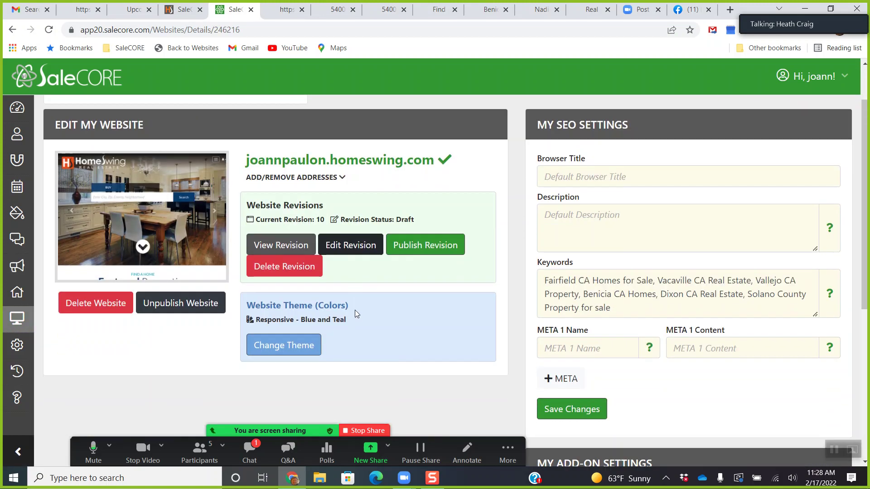
scroll(336, 325, "up", 2)
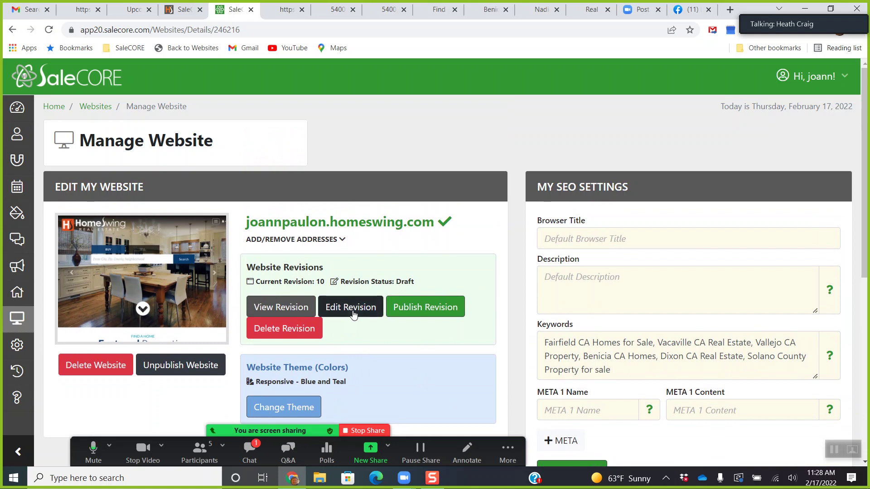
scroll(372, 319, "down", 4)
scroll(379, 322, "up", 4)
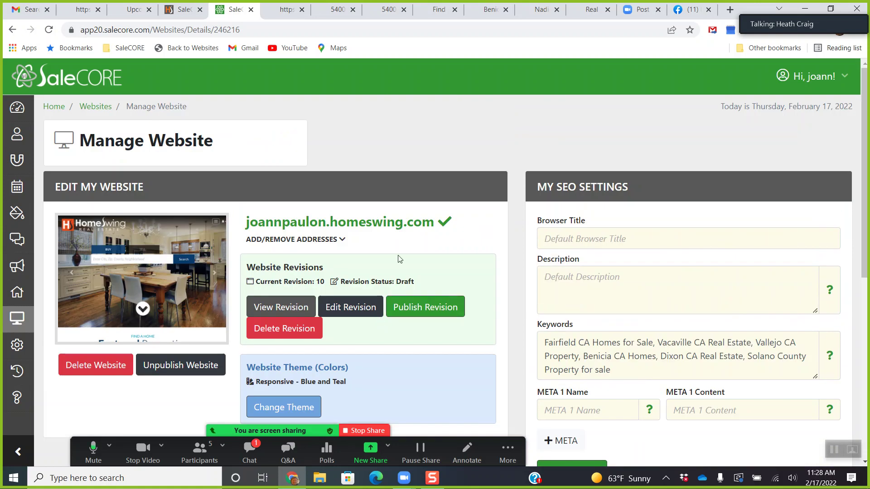
left_click(343, 308)
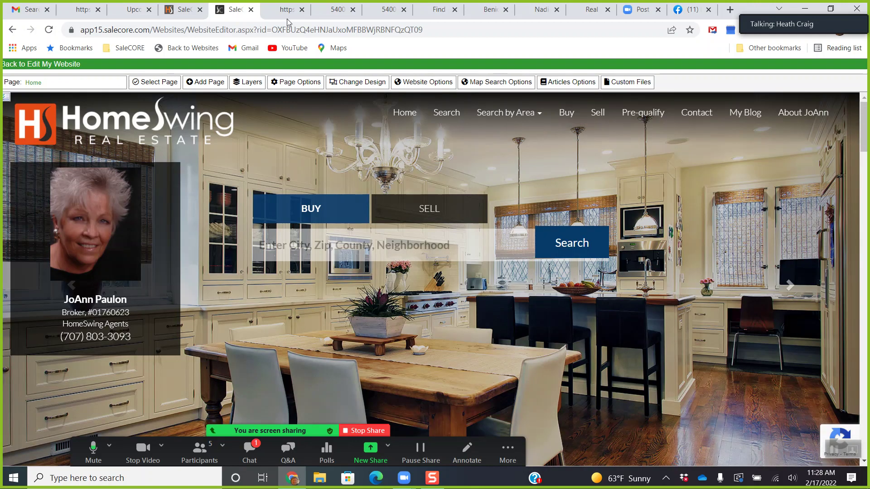
left_click(285, 10)
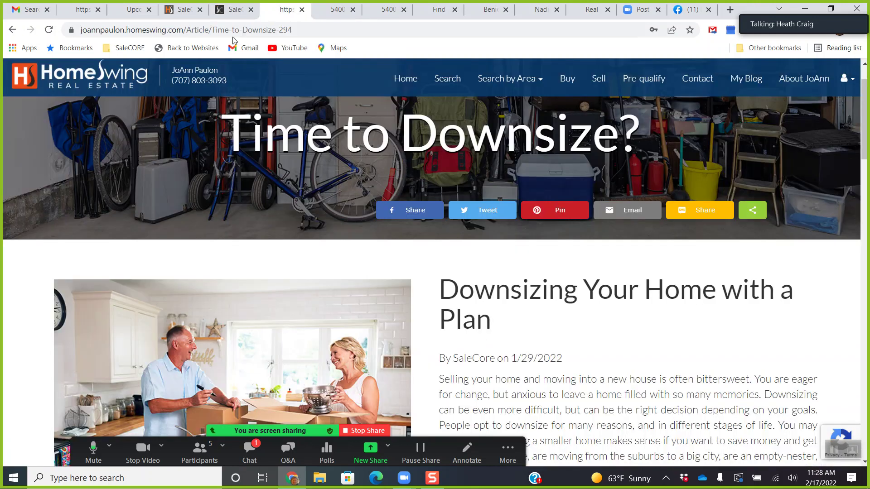
left_click(107, 84)
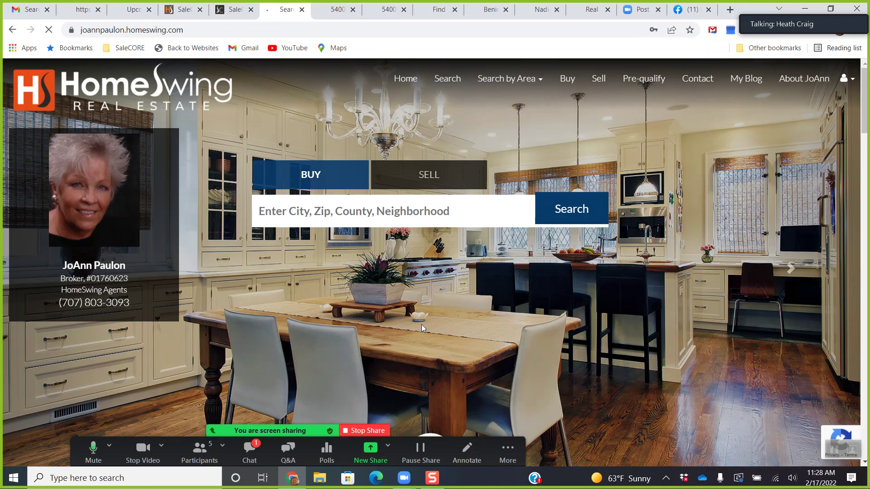
left_click(235, 12)
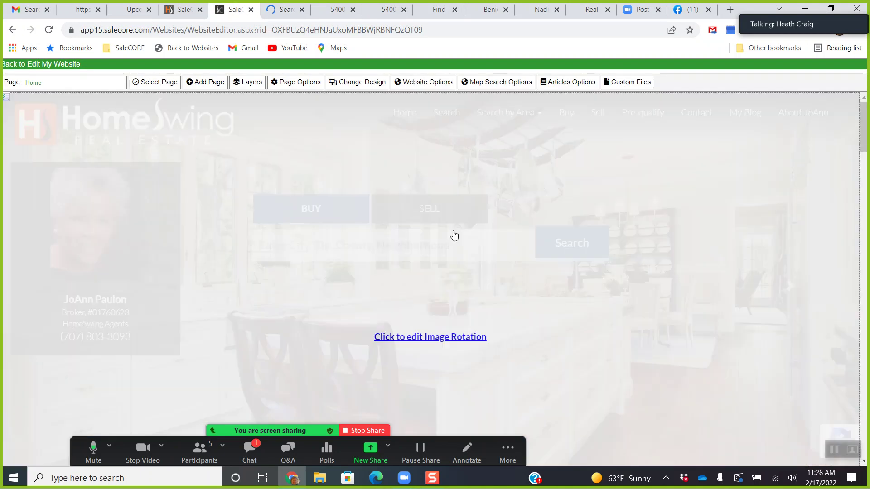
left_click(430, 327)
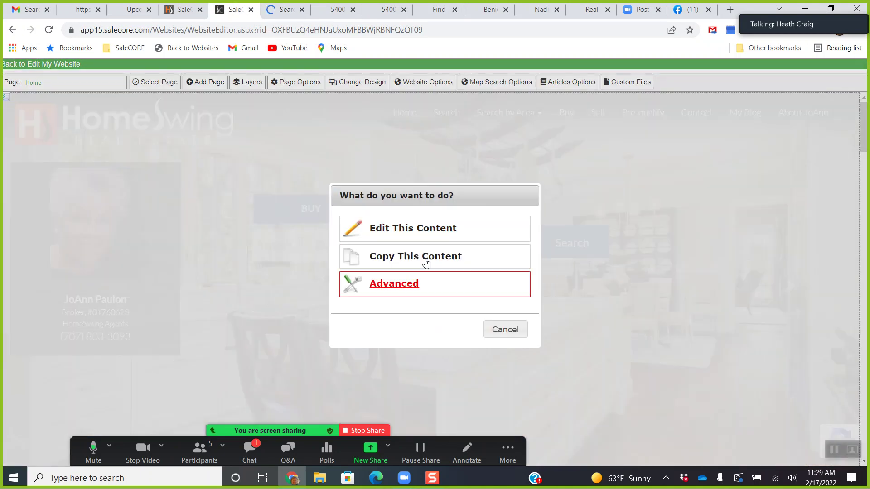
left_click(423, 231)
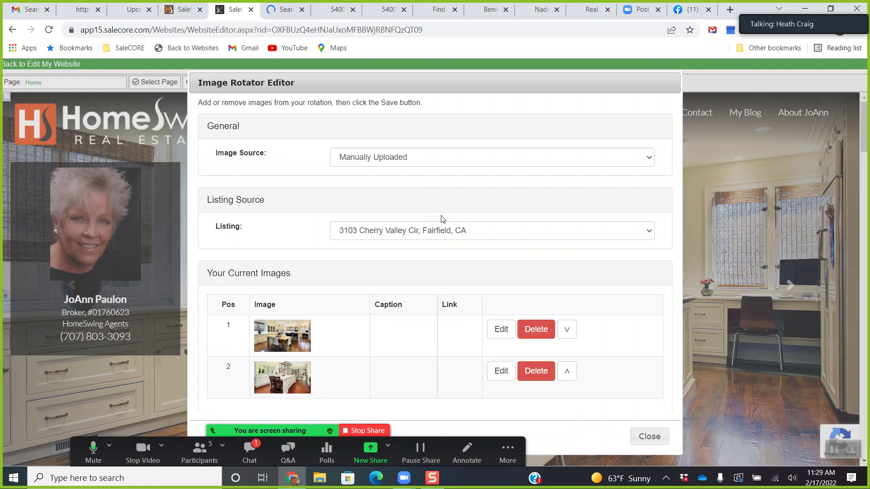
scroll(466, 281, "down", 1)
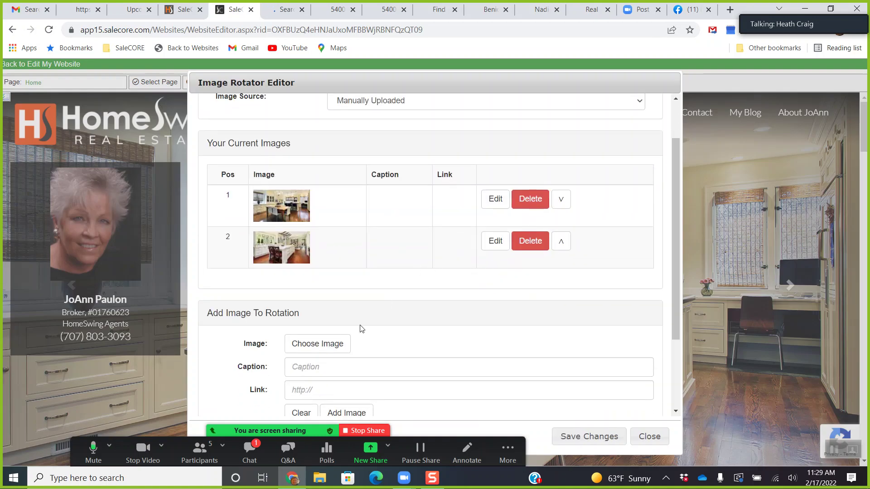
left_click(335, 344)
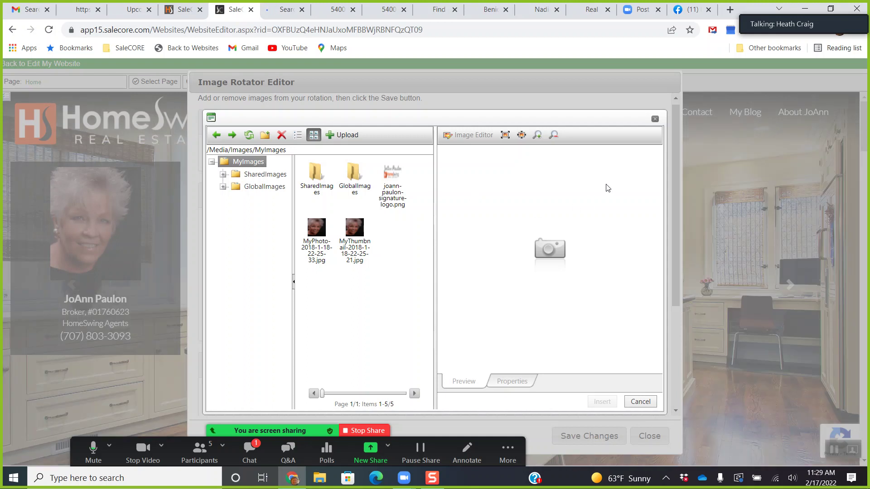
left_click(655, 120)
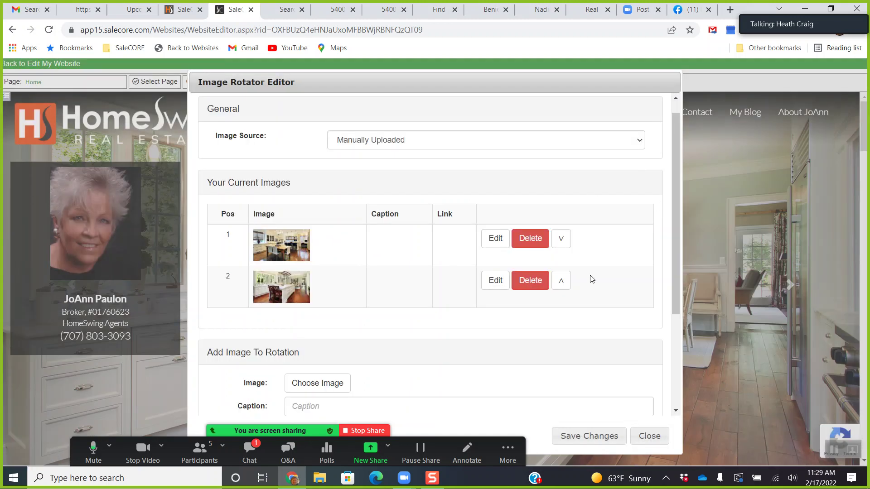
scroll(492, 317, "down", 3)
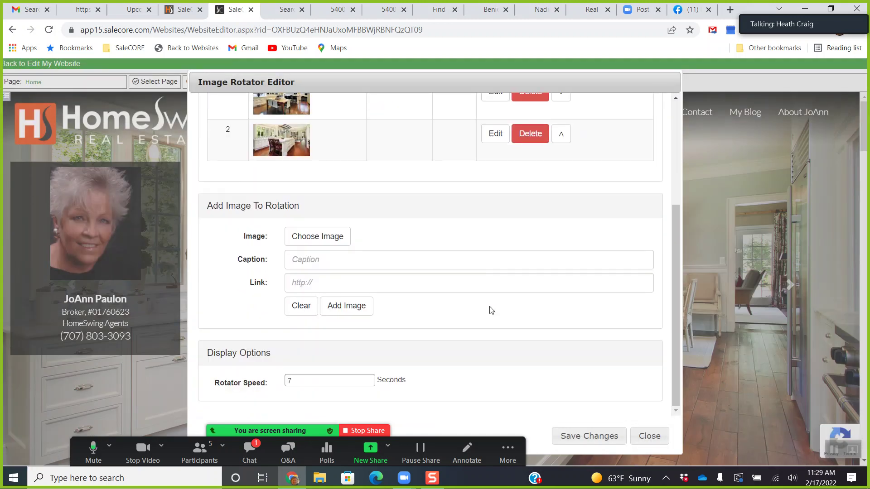
left_click(640, 436)
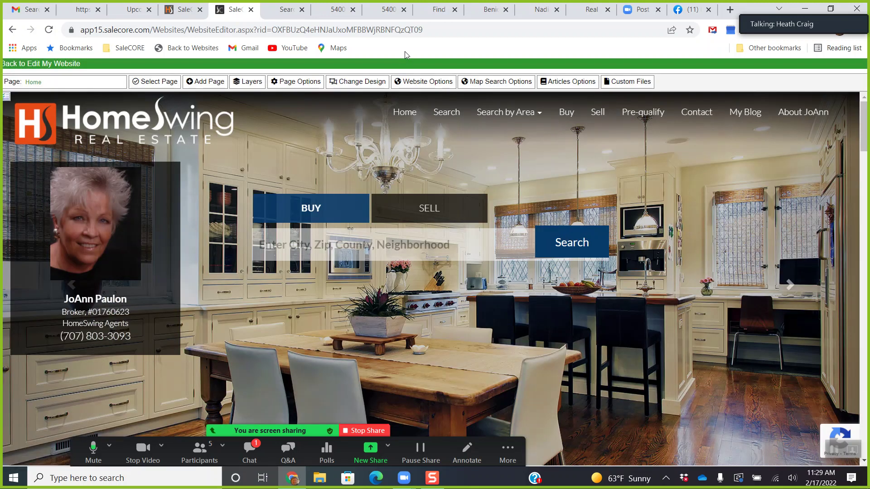
Compare the live HomeSwing site's Featured Properties against the website editor.
scroll(572, 300, "down", 5)
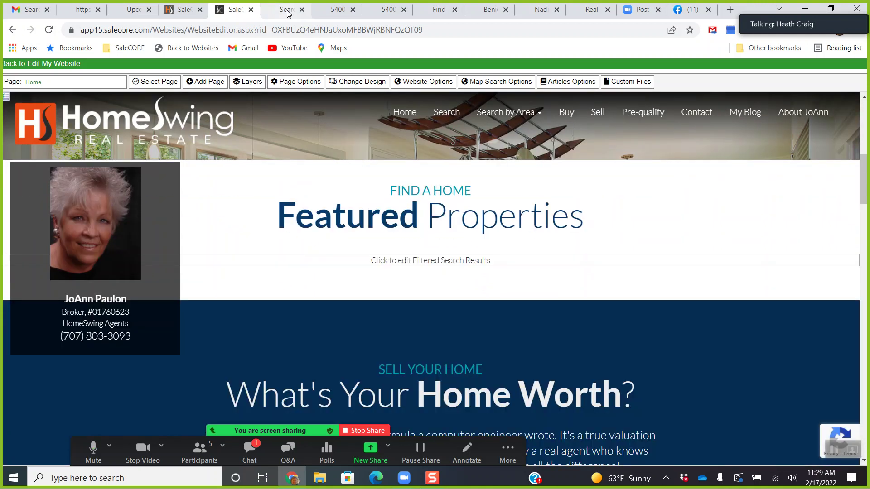
left_click(287, 10)
scroll(390, 288, "down", 7)
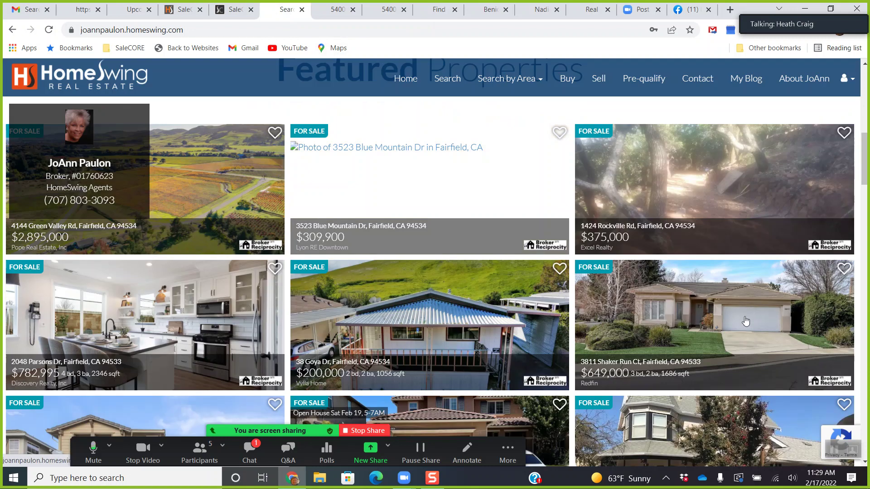
scroll(747, 317, "down", 2)
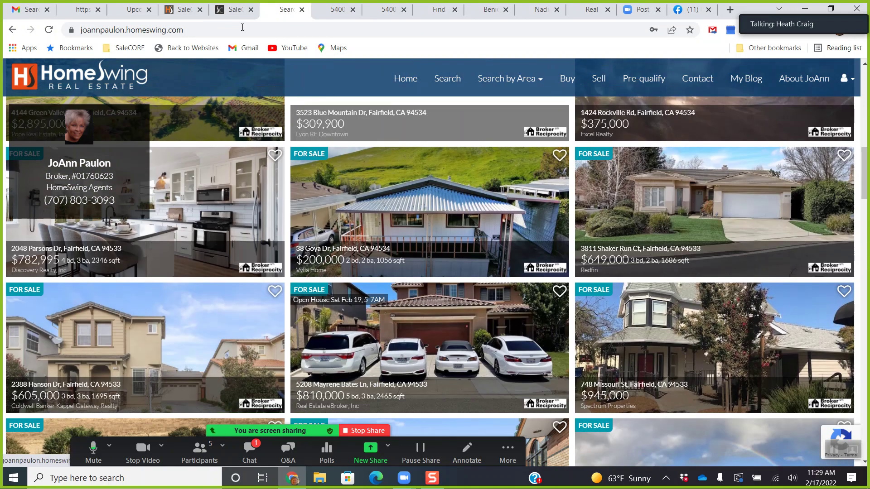
left_click(235, 9)
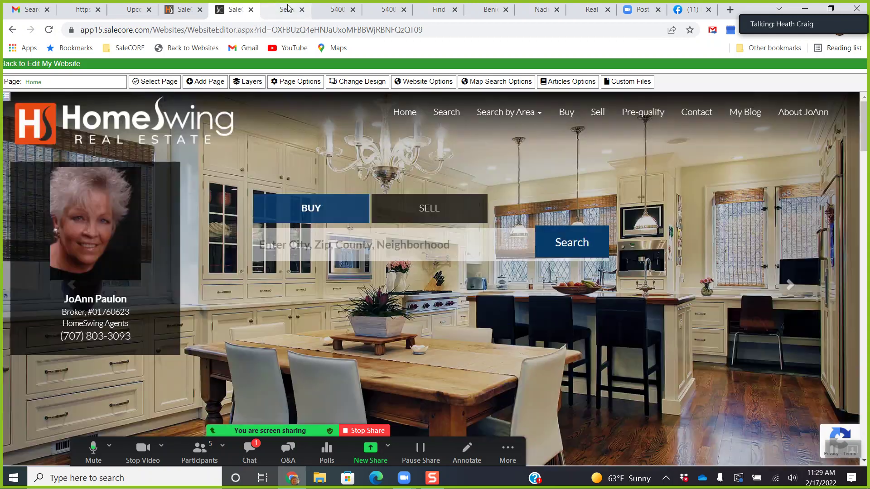
left_click(287, 9)
Show Search by Area, then switch to the $22,000,000 land listing and close its duplicate tab.
left_click(518, 86)
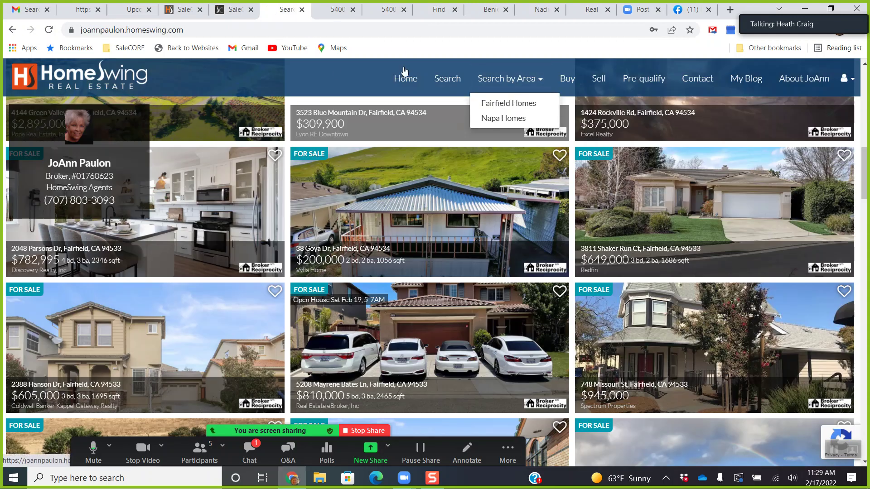
left_click(351, 19)
left_click(352, 10)
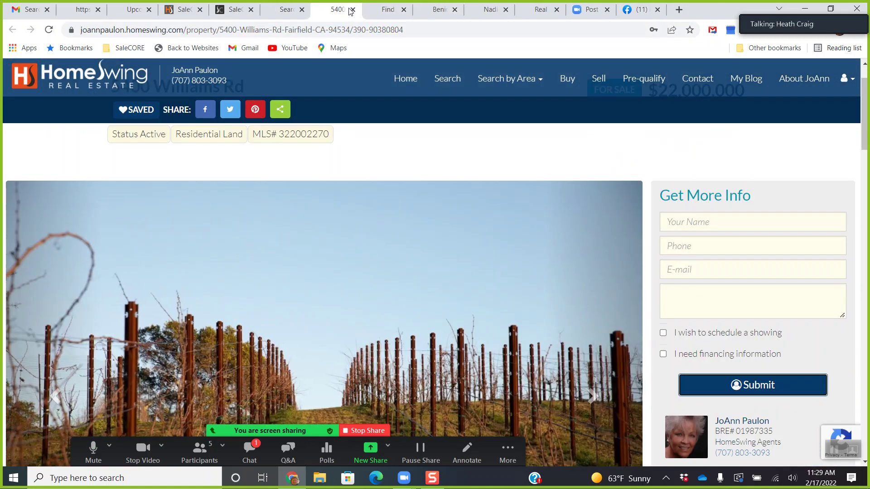
Close the leftover 5400 property tab and switch to the Benicia agent website, beniciahome.com.
left_click(353, 10)
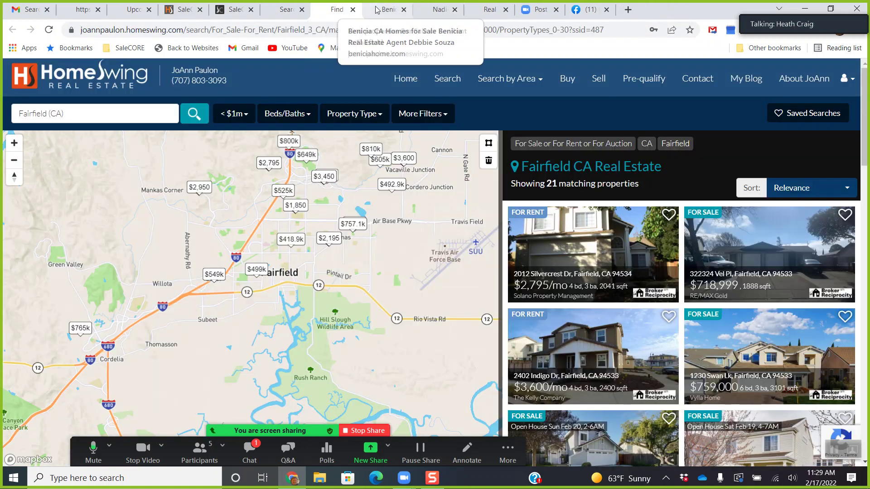
left_click(388, 10)
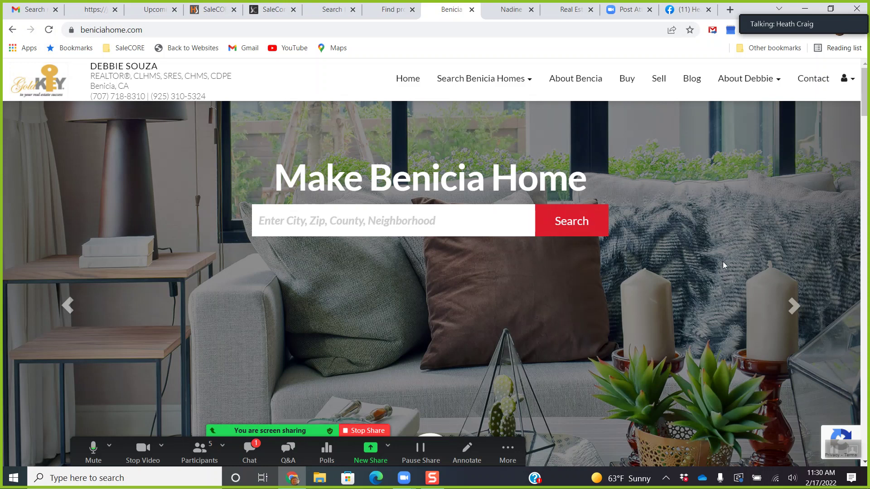
Advance the Benicia homepage slideshow five photos, past the kitchen to the fireplace room.
left_click(795, 306)
left_click(795, 309)
left_click(796, 309)
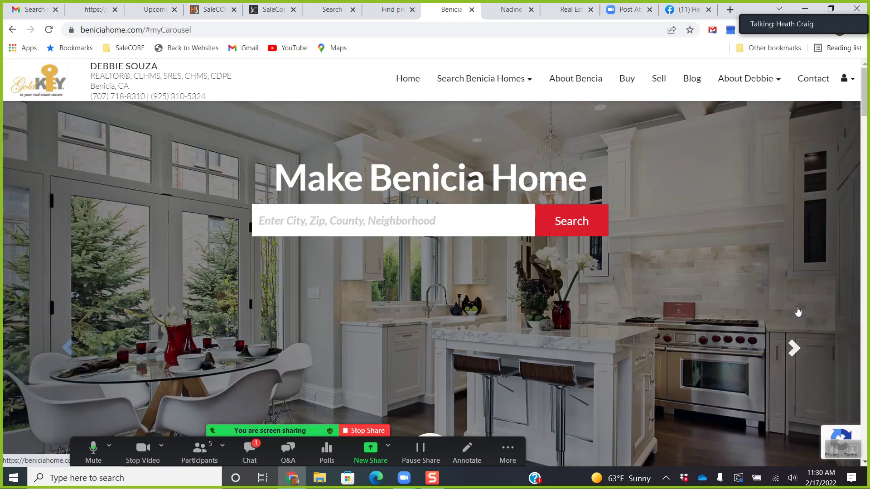
left_click(796, 309)
left_click(795, 309)
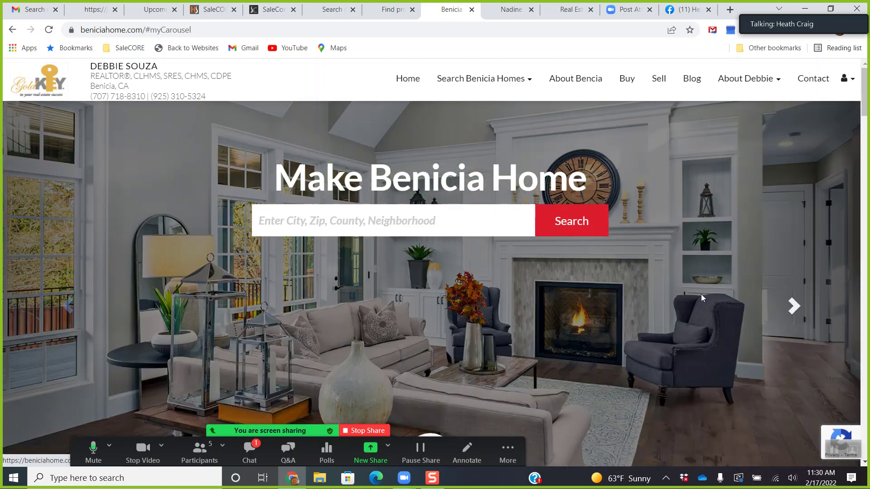
Scroll the homepage listings and agent intro, then open the Search Benicia Homes menu.
scroll(682, 309, "down", 15)
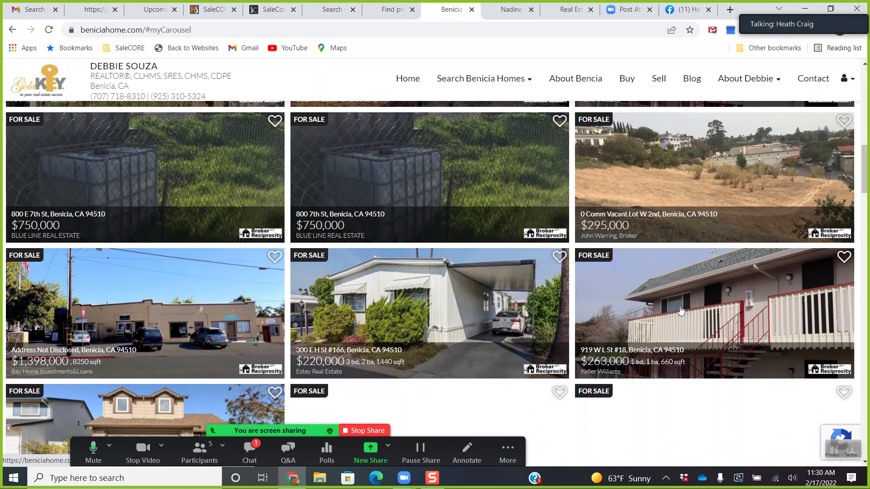
scroll(680, 310, "down", 15)
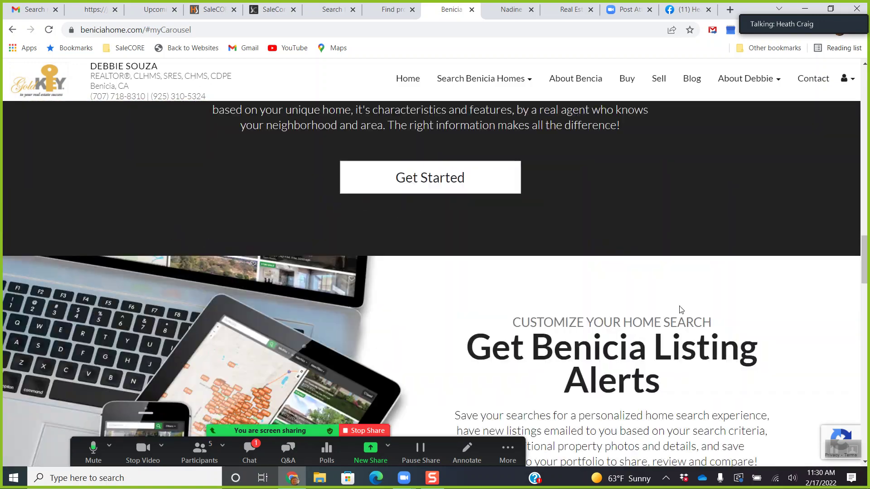
scroll(681, 310, "down", 8)
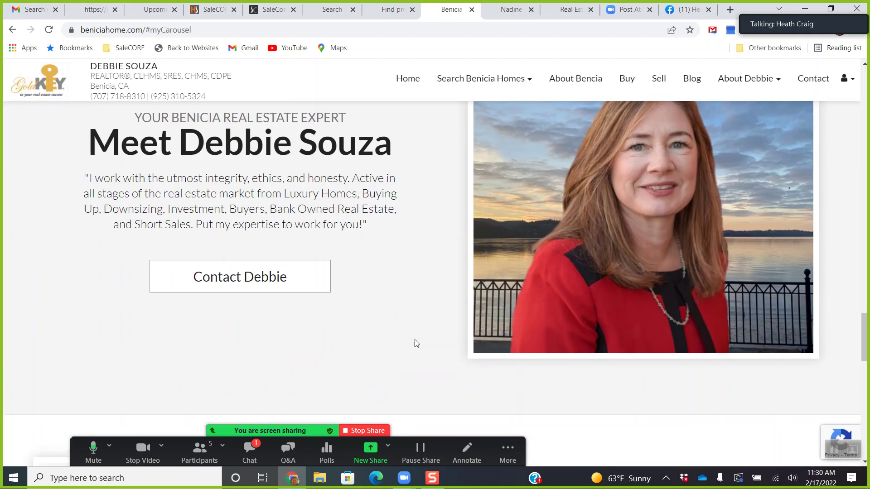
scroll(458, 279, "down", 12)
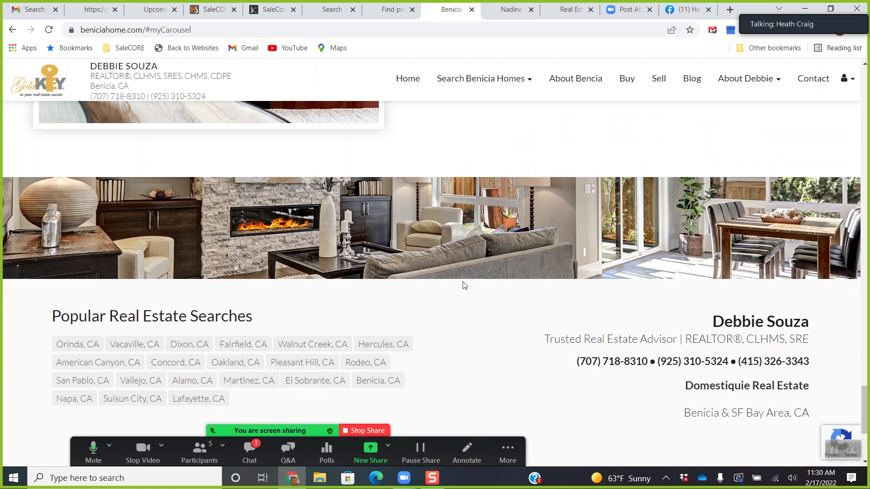
scroll(476, 285, "up", 7)
scroll(490, 289, "up", 5)
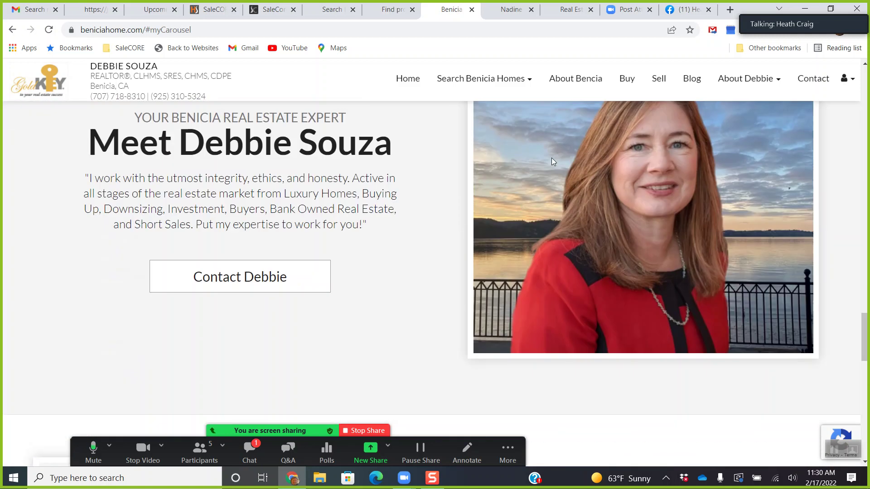
left_click(504, 83)
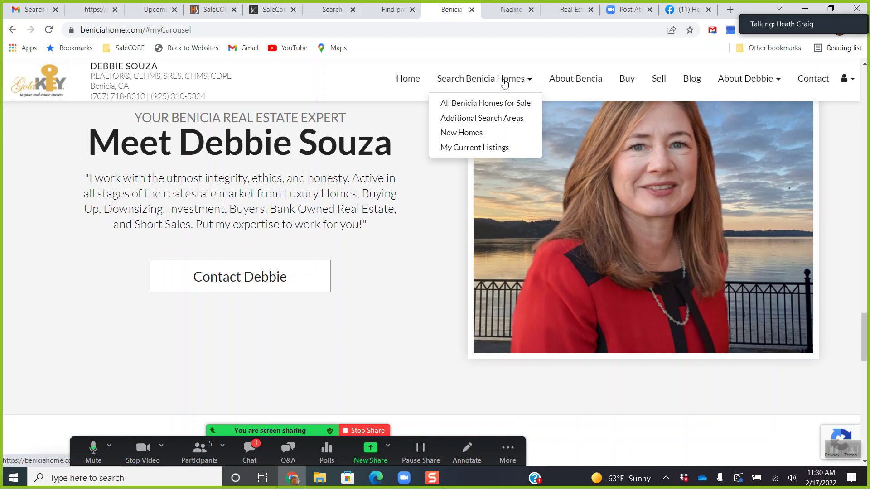
Go to Additional Search Areas and browse the Featured Communities tiles, returning to the top.
left_click(467, 119)
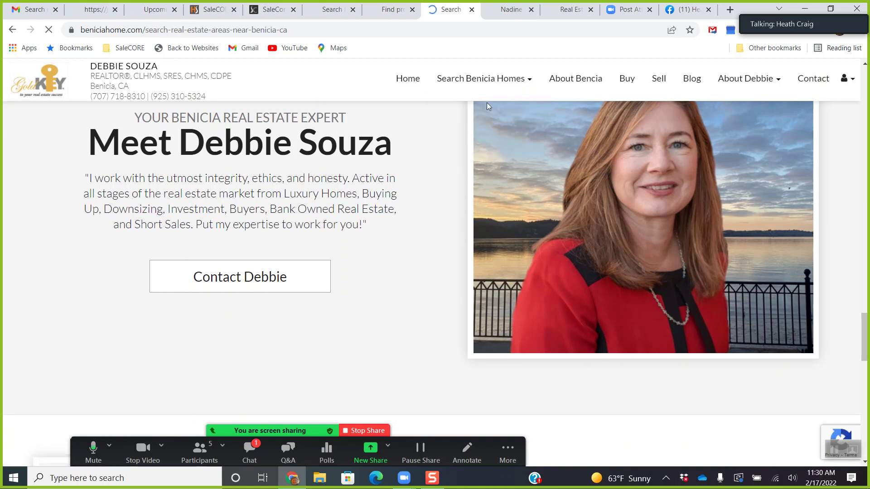
scroll(291, 235, "down", 7)
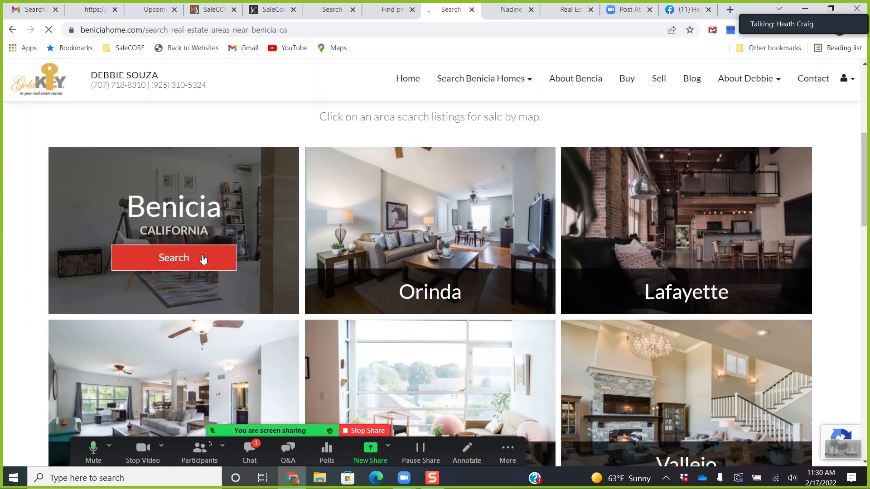
scroll(378, 350, "down", 5)
scroll(680, 354, "down", 4)
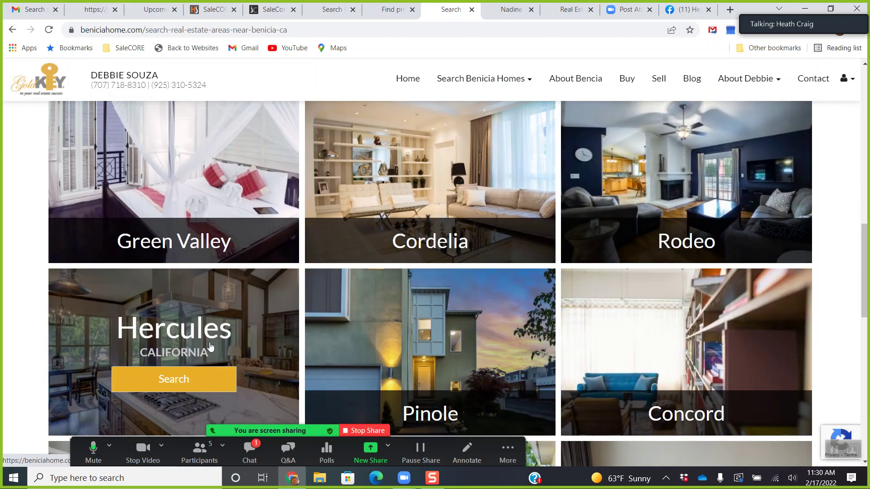
scroll(671, 290, "down", 5)
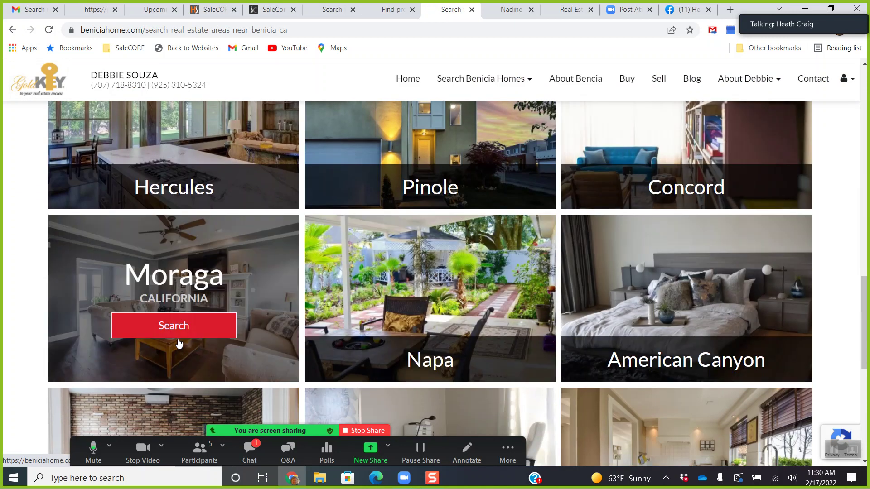
scroll(200, 321, "up", 4)
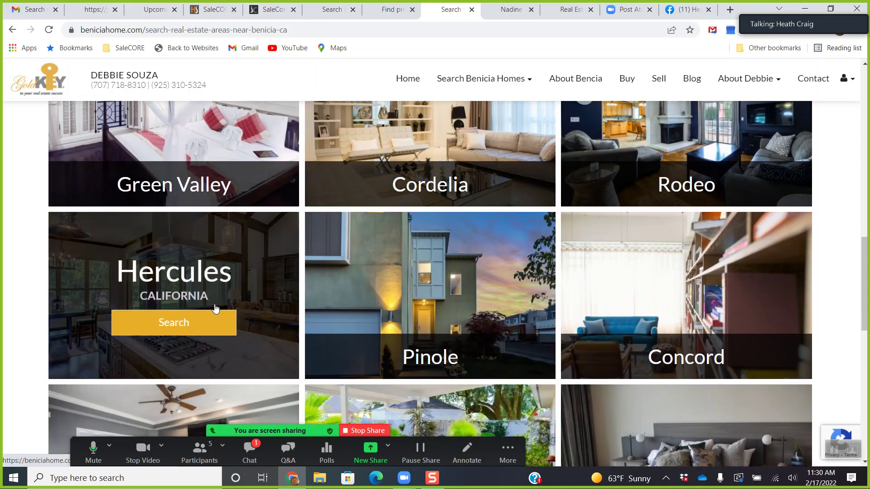
scroll(208, 308, "up", 3)
scroll(203, 300, "up", 8)
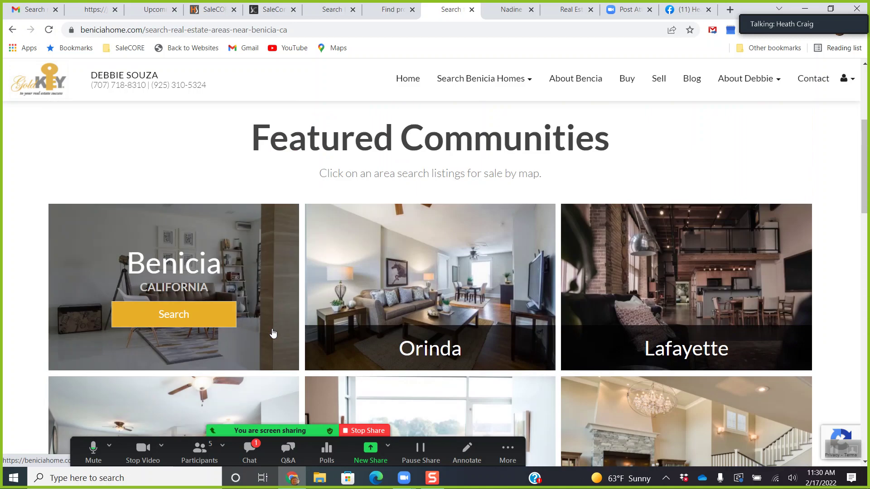
scroll(453, 281, "up", 5)
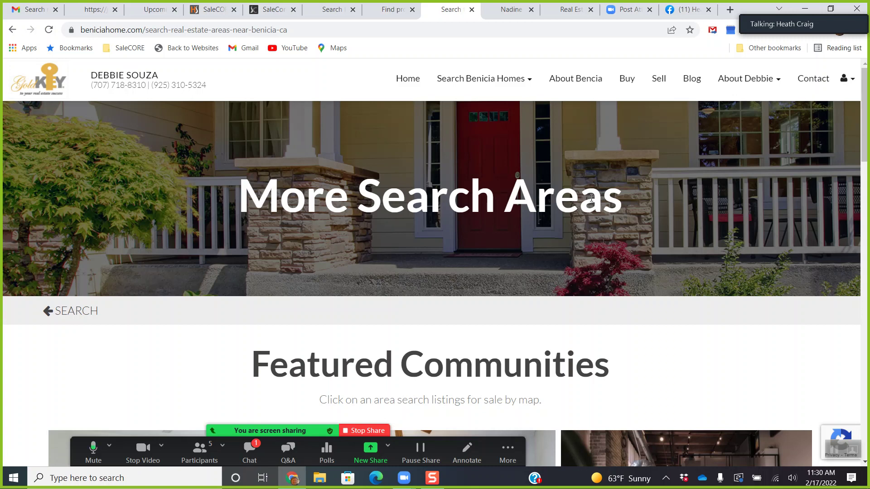
View the About Benicia page on the city's lifestyle and history, scrolling down and back.
left_click(583, 84)
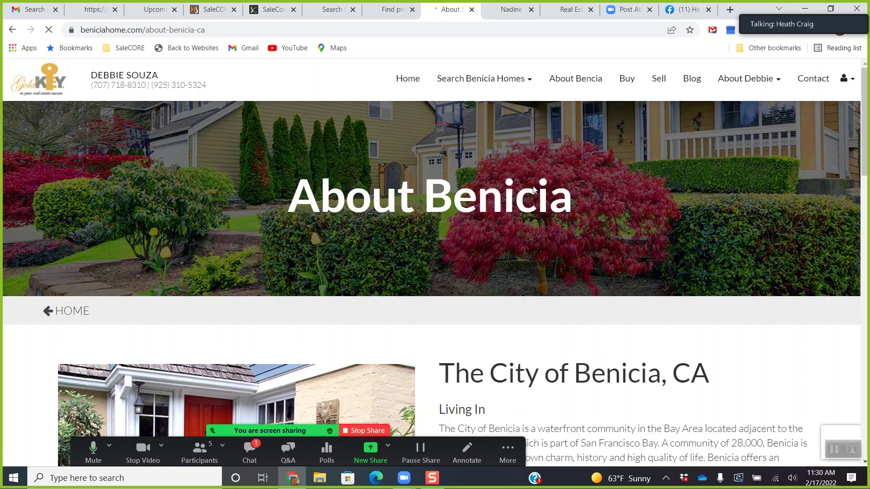
scroll(523, 217, "down", 5)
scroll(523, 232, "down", 12)
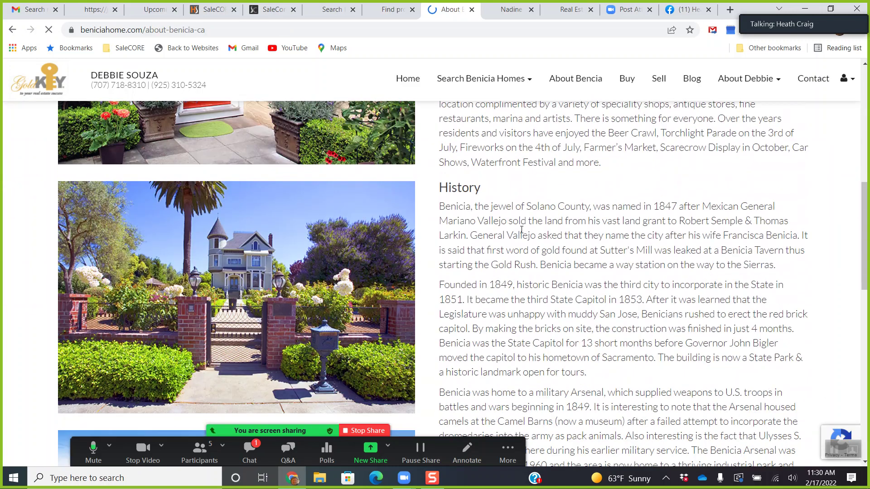
scroll(514, 232, "up", 18)
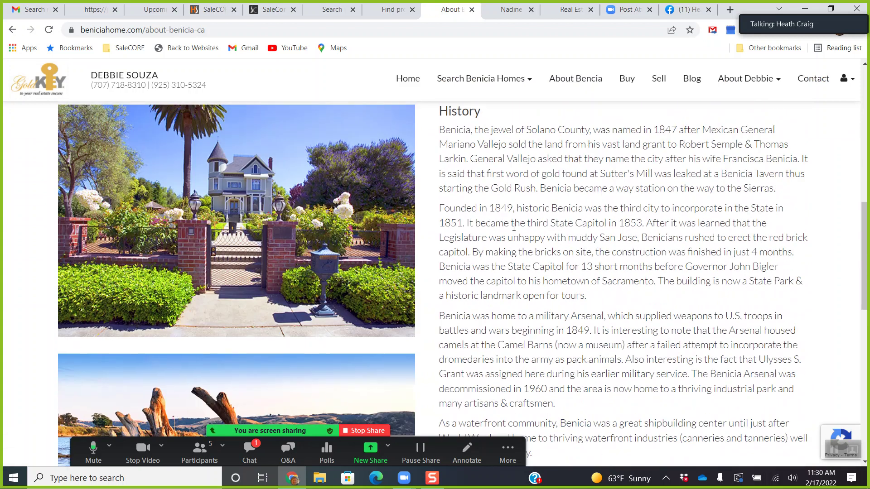
Open the agent's My Approach page and scroll through it.
mouse_move(745, 80)
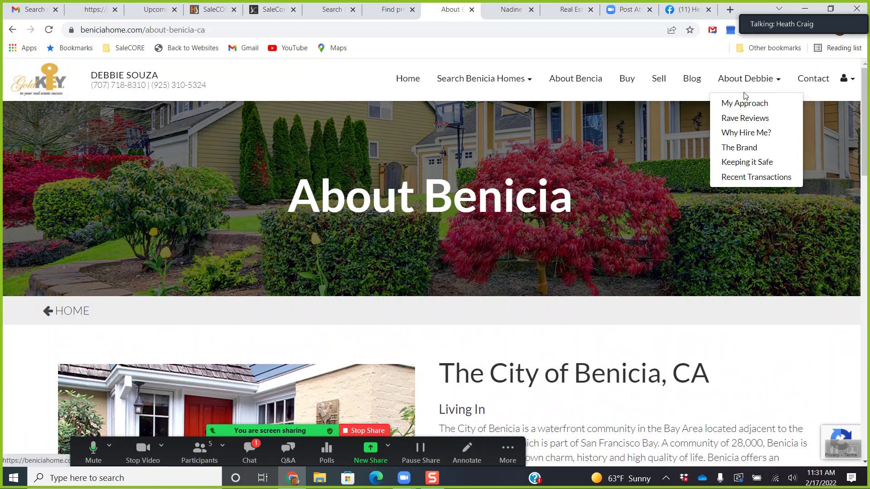
left_click(734, 105)
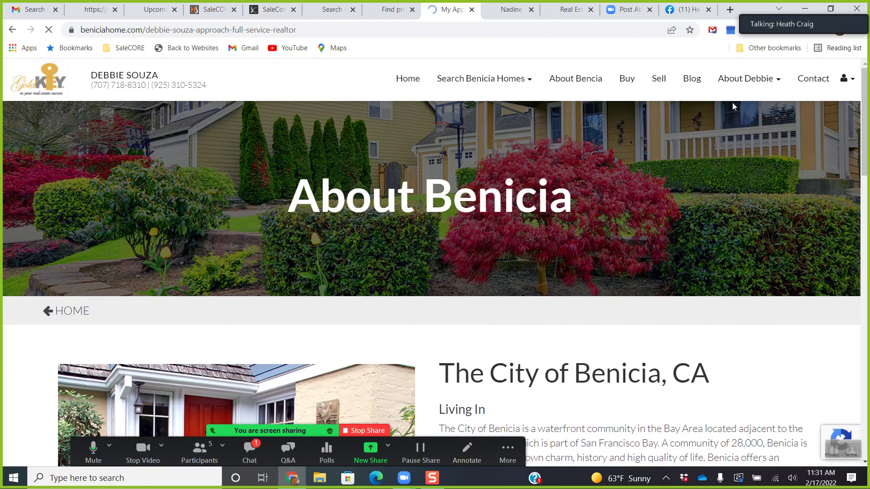
scroll(650, 186, "down", 7)
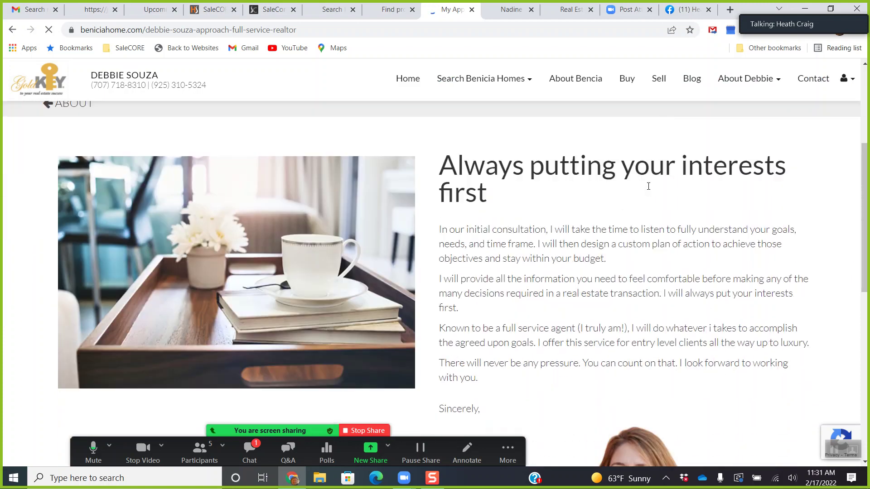
left_click_drag(865, 252, 864, 129)
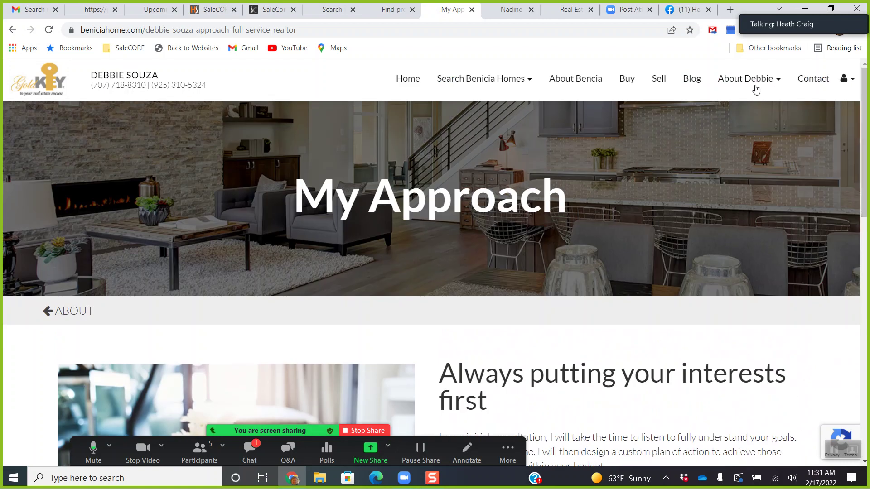
Read the Rave Reviews testimonials page.
left_click(755, 87)
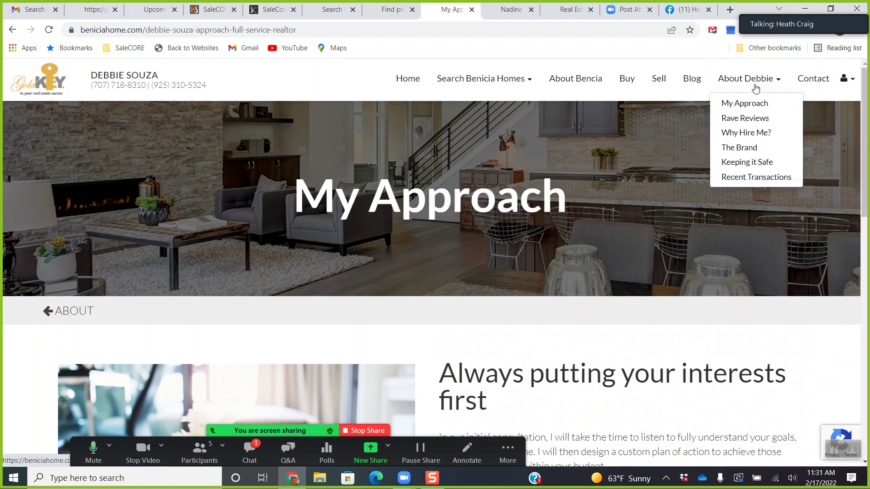
left_click(742, 119)
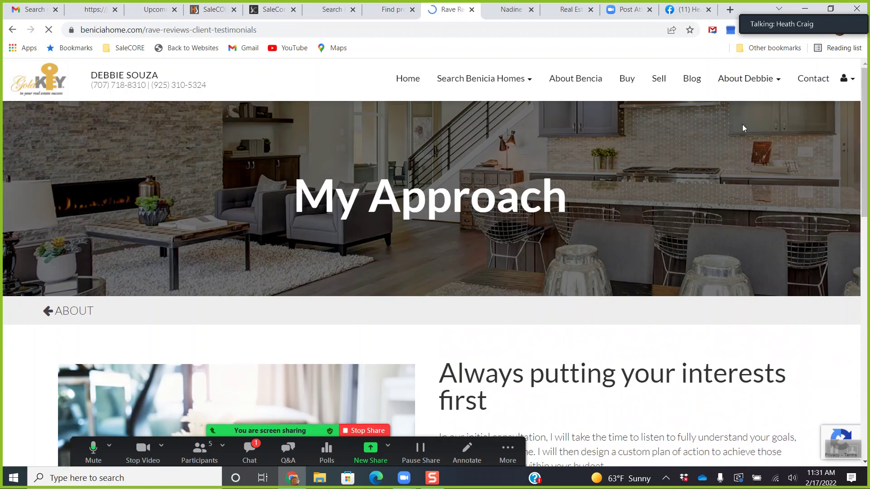
scroll(700, 199, "down", 10)
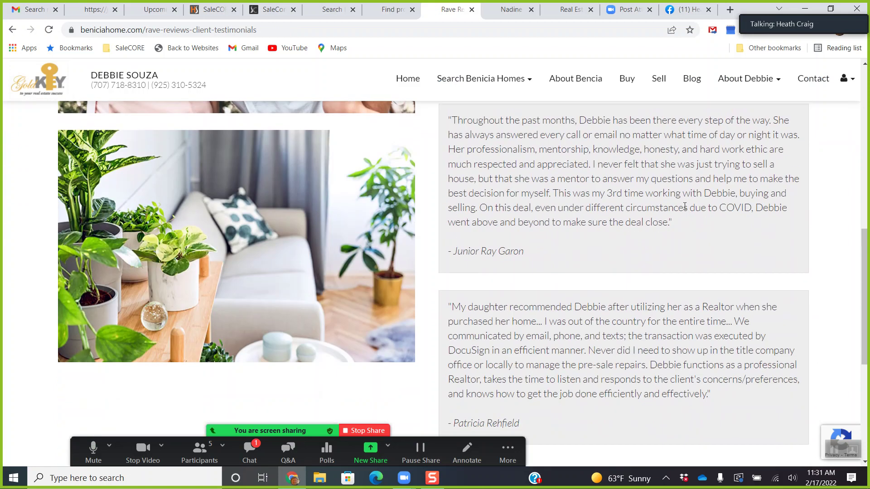
scroll(684, 207, "down", 3)
scroll(684, 207, "up", 5)
Read the Why Hire Me? page, then switch to the Make Sonoma County Home site.
left_click(753, 87)
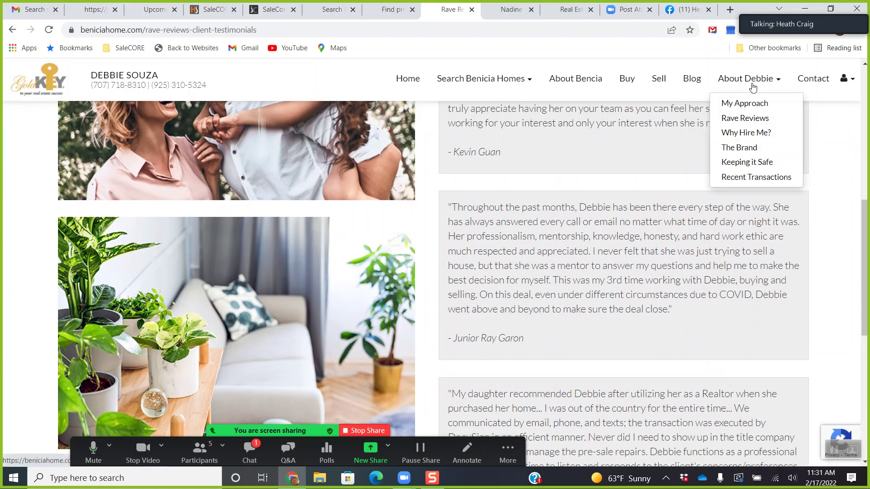
left_click(755, 128)
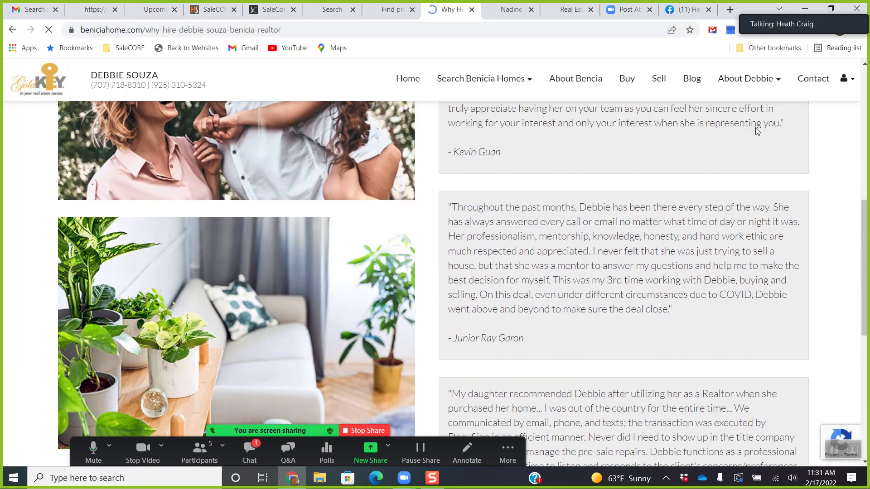
scroll(692, 194, "down", 5)
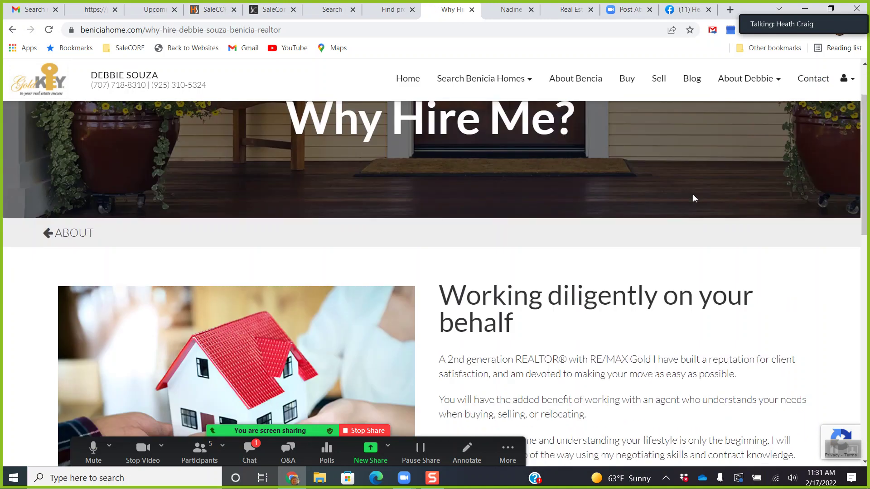
scroll(692, 196, "down", 10)
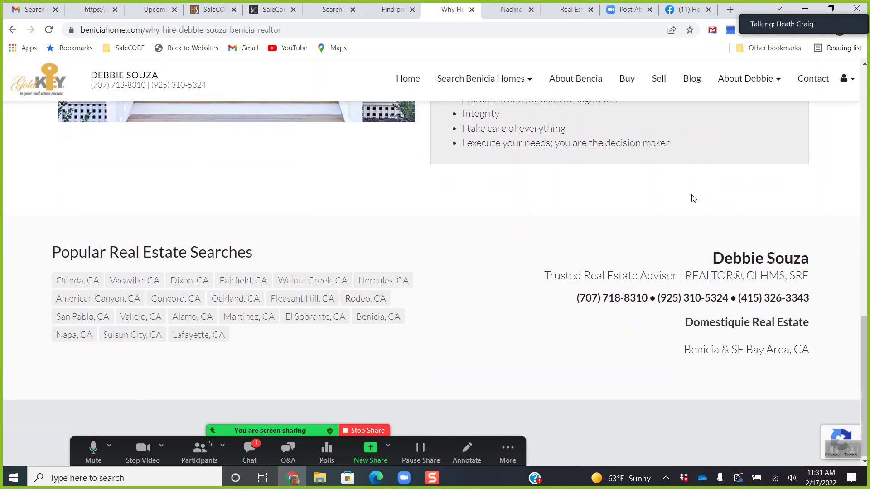
scroll(692, 196, "up", 9)
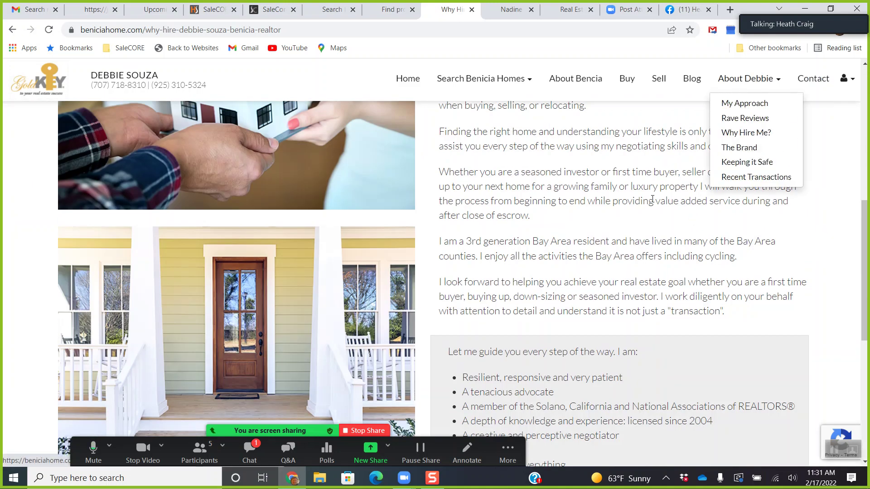
scroll(651, 201, "up", 5)
left_click(507, 11)
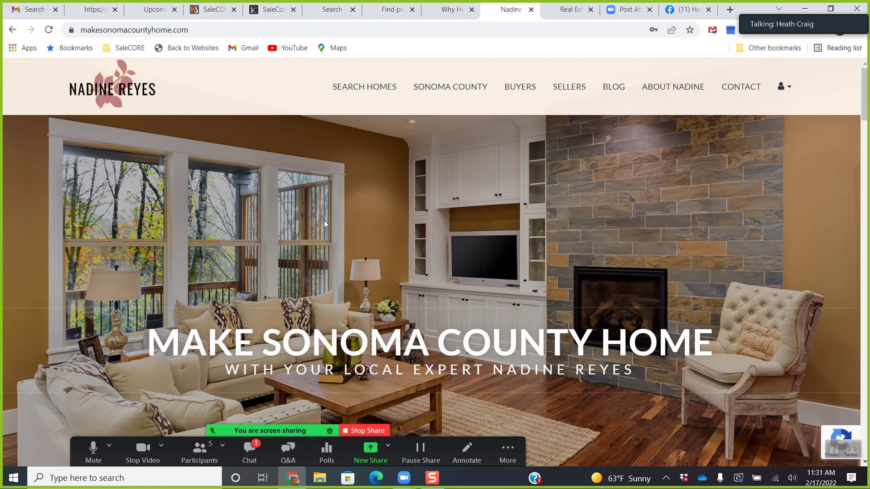
Scroll through the Make Sonoma County Home homepage and partway back up.
scroll(324, 220, "down", 1)
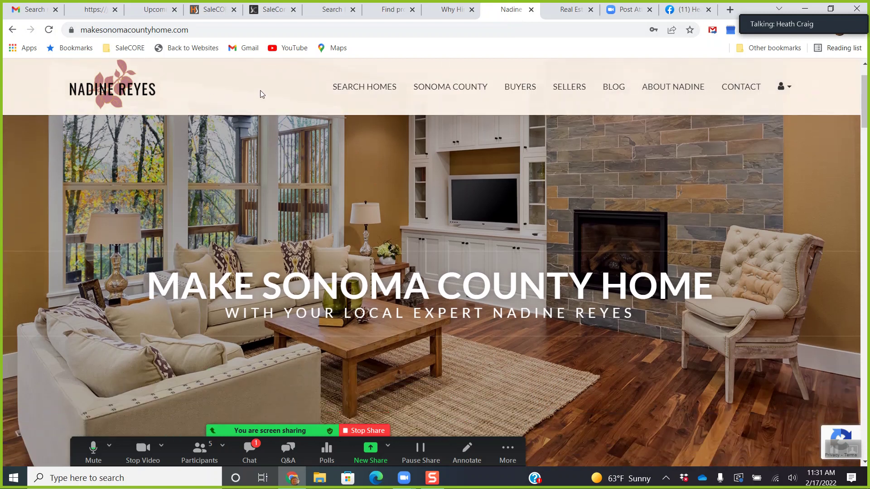
scroll(249, 158, "down", 7)
scroll(314, 202, "down", 2)
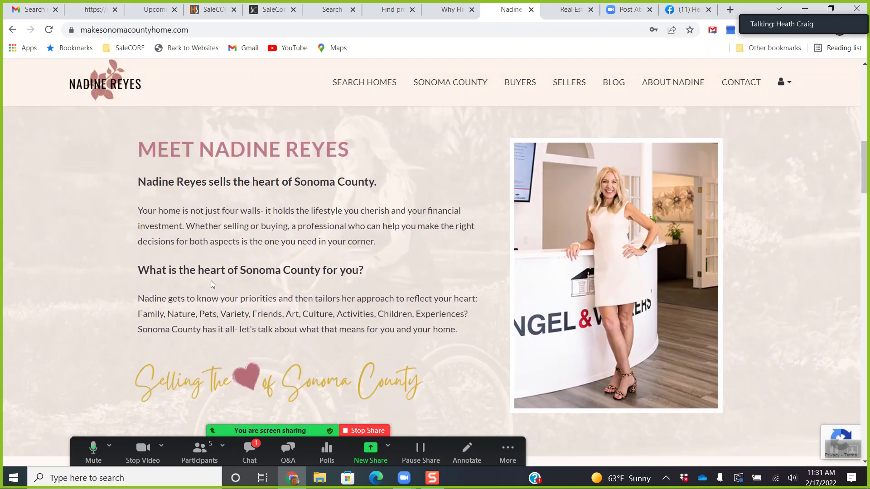
scroll(211, 281, "down", 5)
scroll(211, 283, "down", 12)
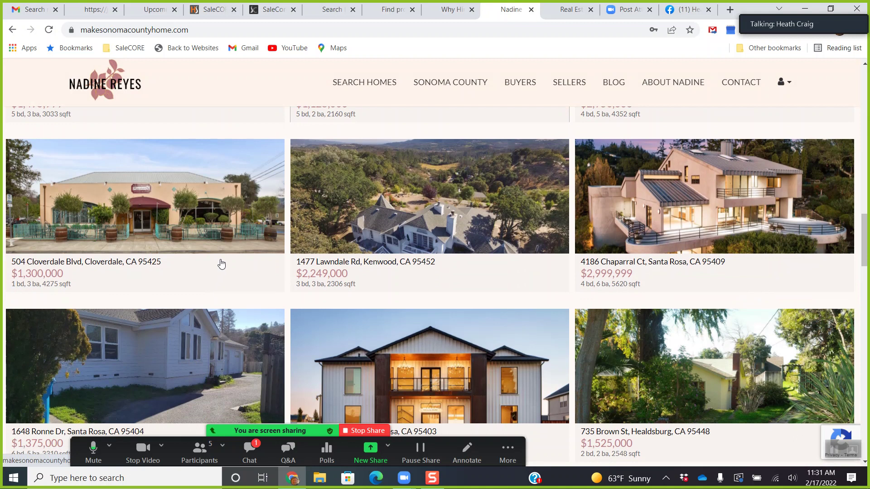
scroll(228, 265, "down", 5)
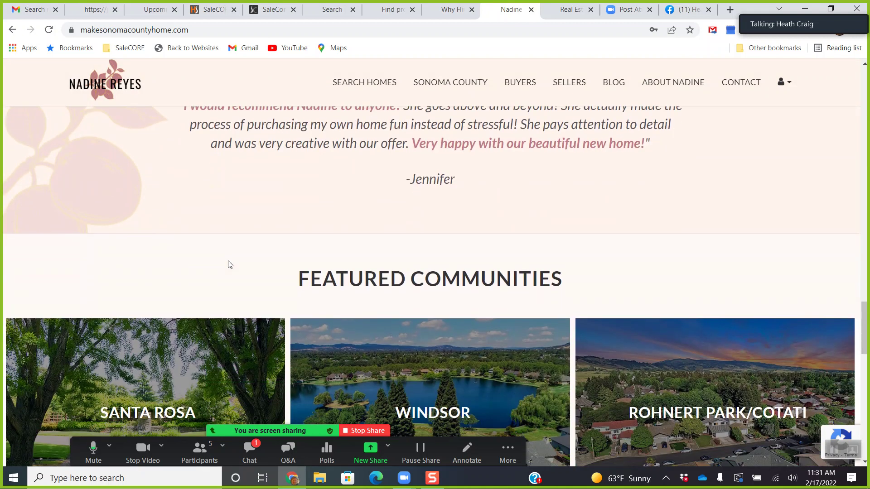
scroll(241, 250, "down", 4)
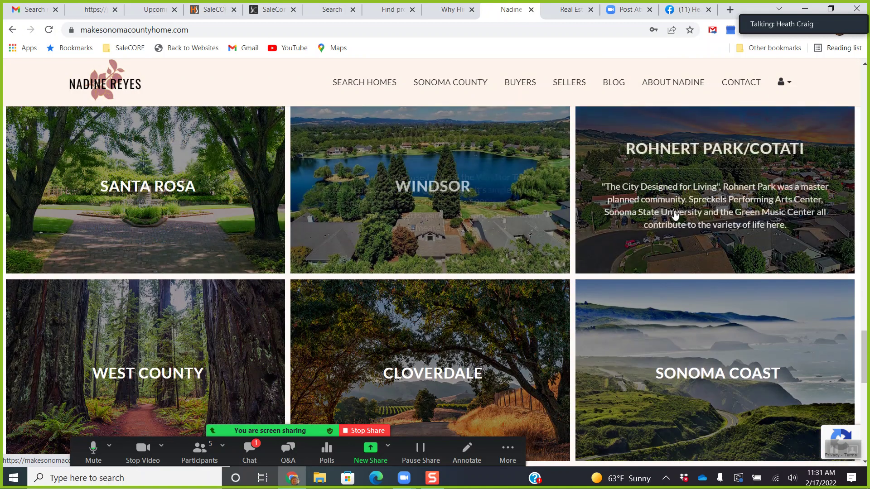
scroll(140, 345, "down", 2)
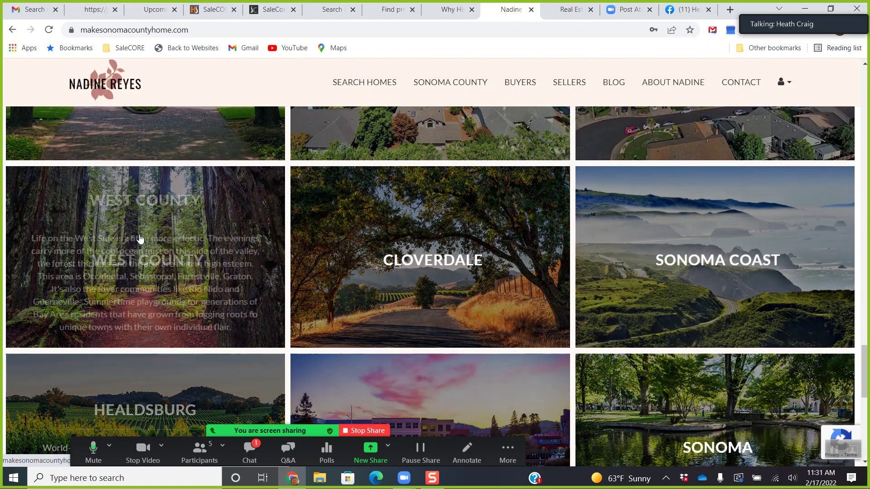
scroll(172, 278, "up", 11)
scroll(192, 272, "up", 20)
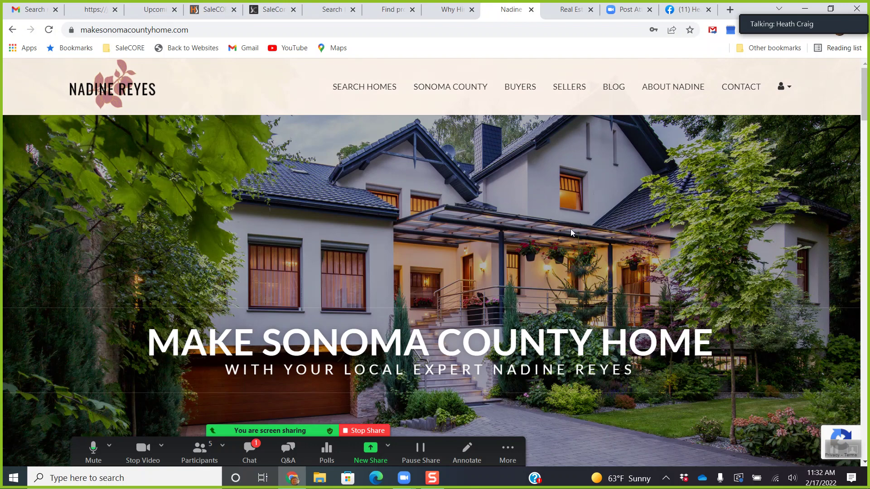
View the agent's About and Seller Services pages, then return to the HomeSwing listings.
left_click(653, 92)
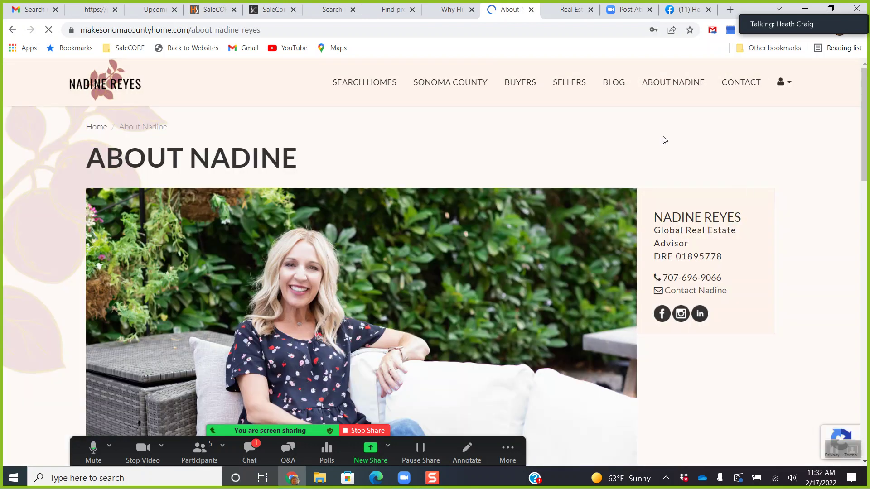
left_click(575, 90)
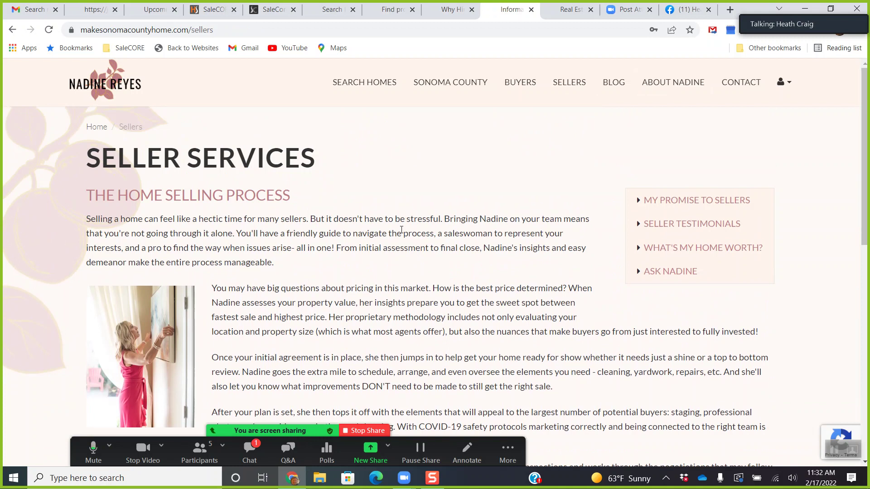
scroll(401, 229, "down", 10)
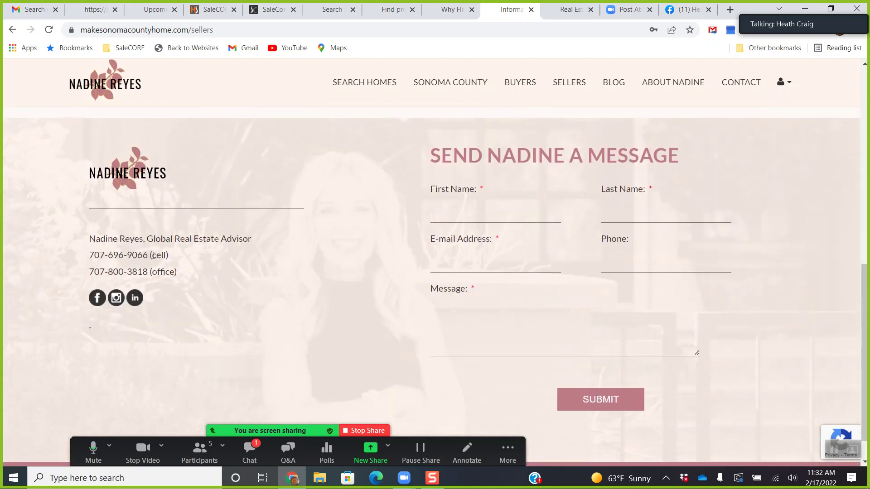
left_click_drag(864, 290, 867, 74)
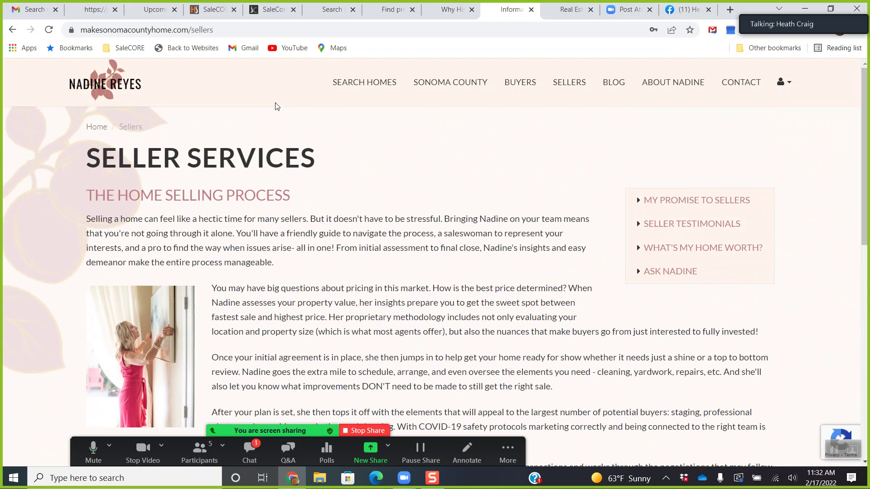
left_click(333, 9)
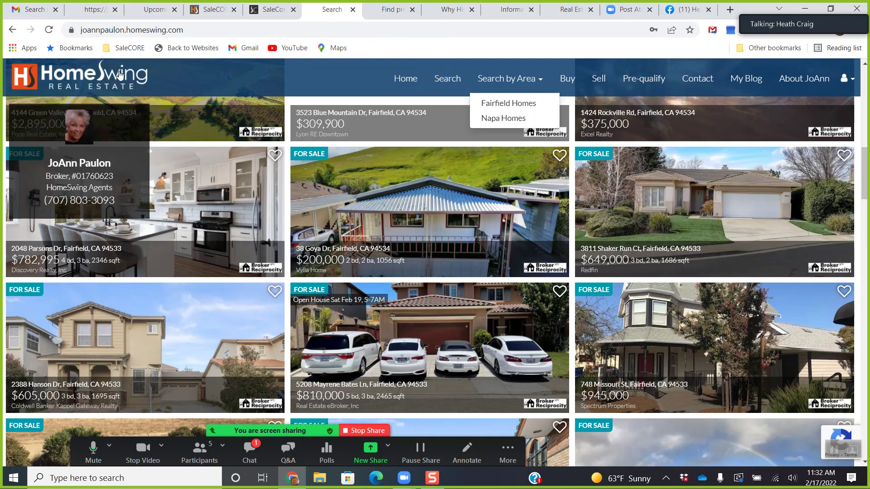
Load the HomeSwing home page, then switch to the Sonoma County Seller Services page.
left_click(508, 103)
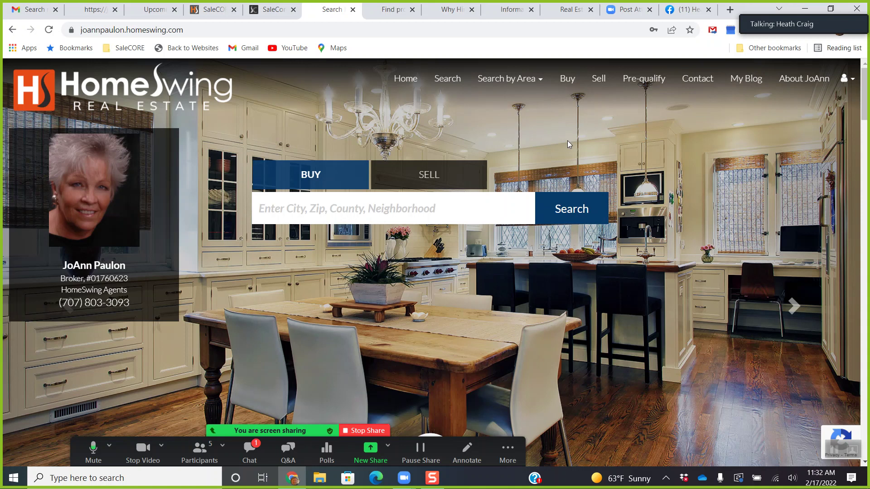
left_click(514, 12)
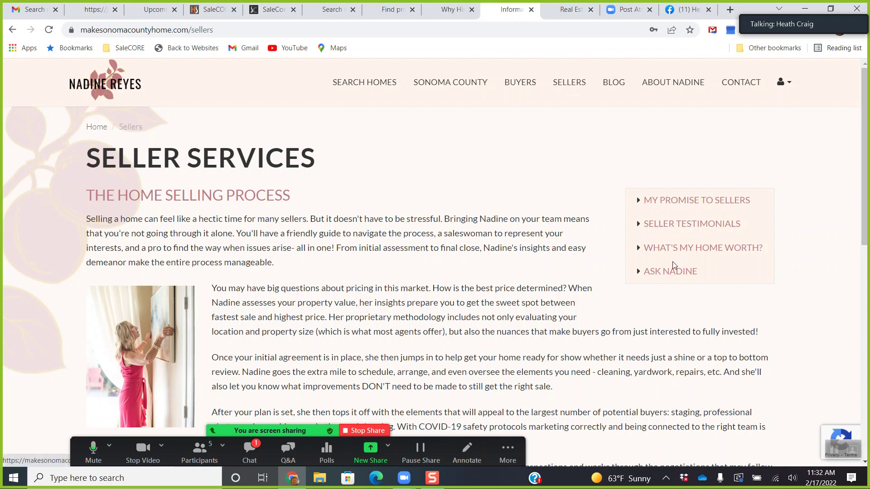
Look over the Sonoma County What's My Home Worth? form, then go back to HomeSwing.
left_click(673, 249)
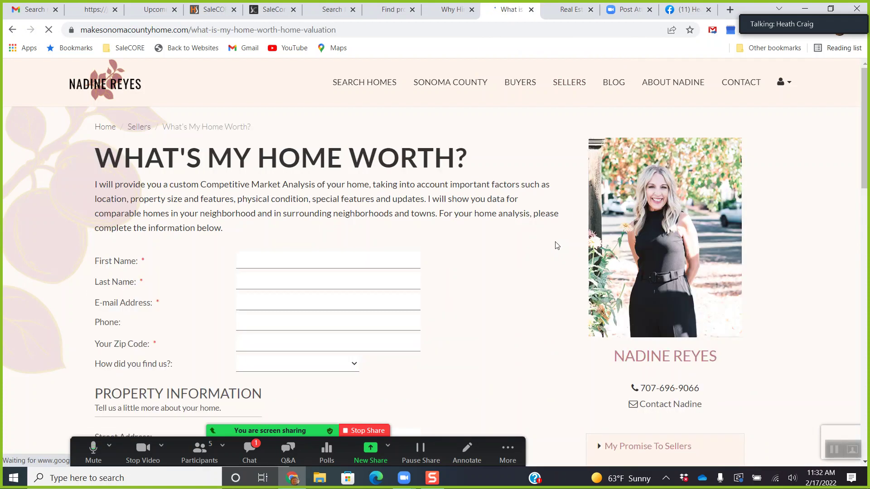
scroll(548, 254, "down", 8)
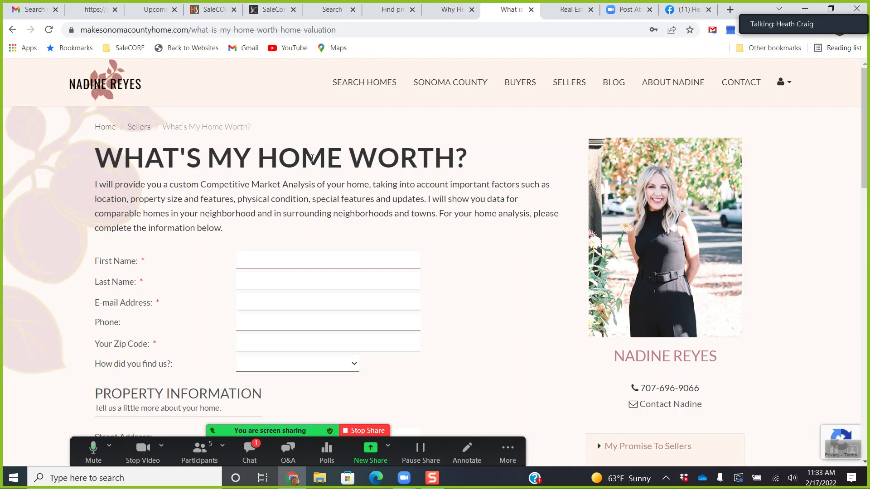
left_click(333, 9)
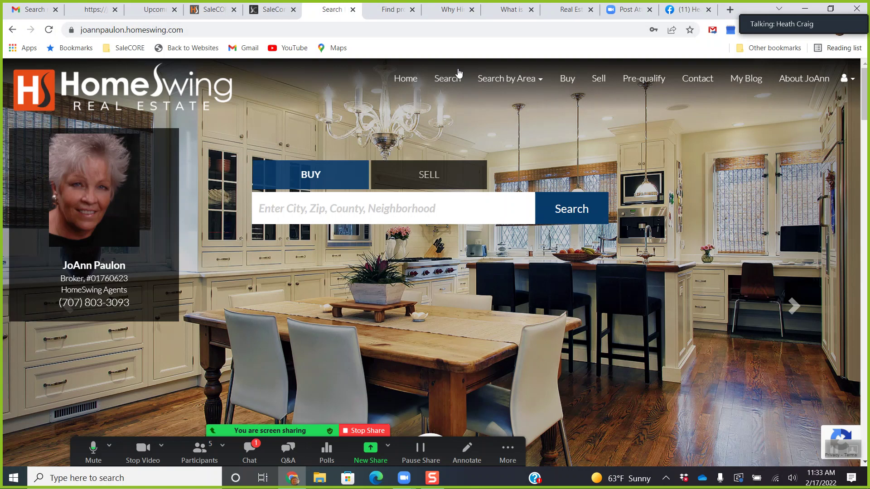
Browse HomeSwing's What's Your Home Worth? form under Sell, then reload the home page.
left_click(599, 79)
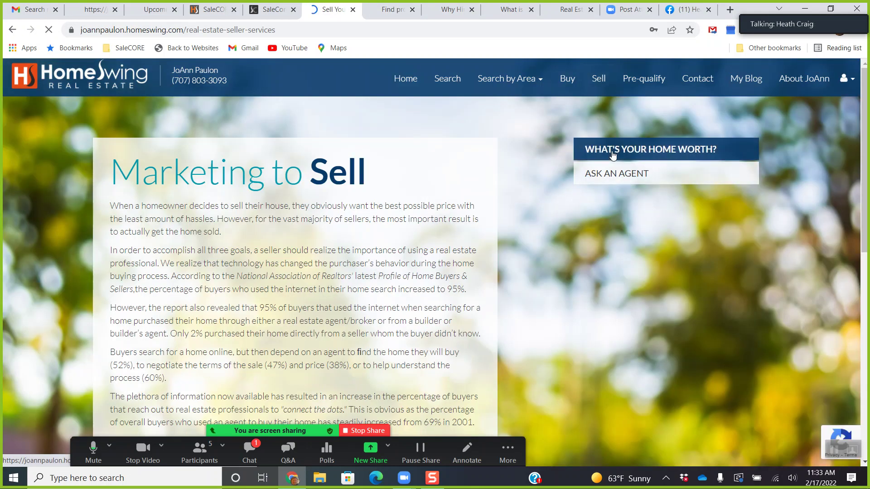
left_click(612, 151)
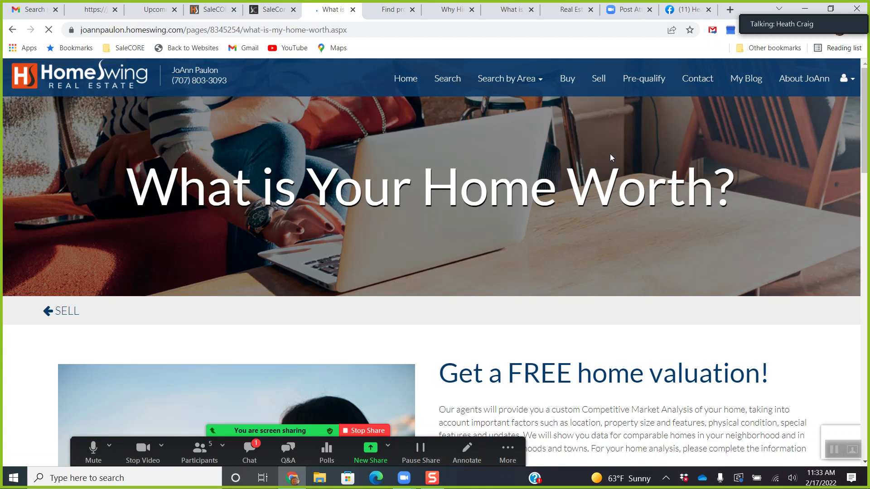
scroll(604, 179, "down", 8)
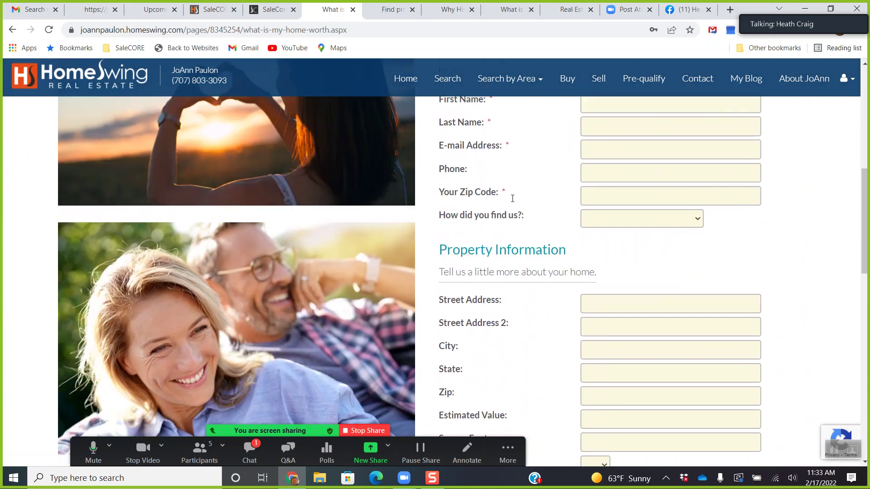
scroll(509, 200, "down", 7)
scroll(517, 190, "up", 12)
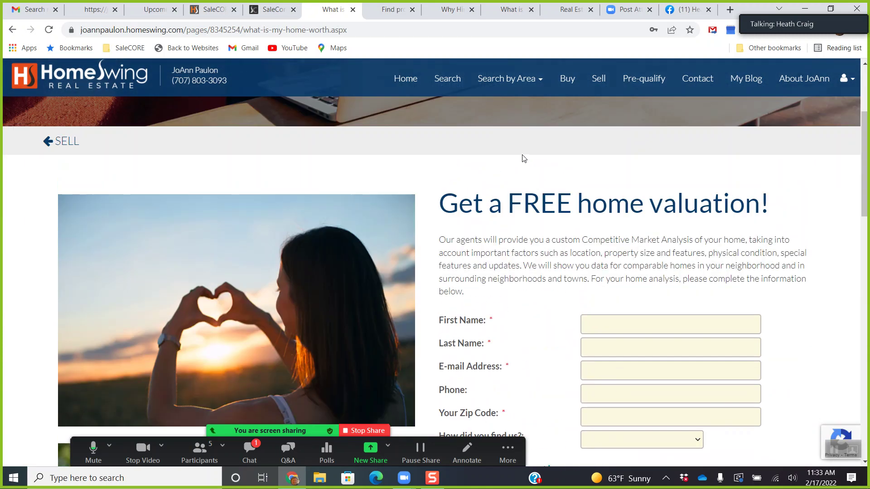
scroll(516, 161, "up", 4)
key("alt+Left")
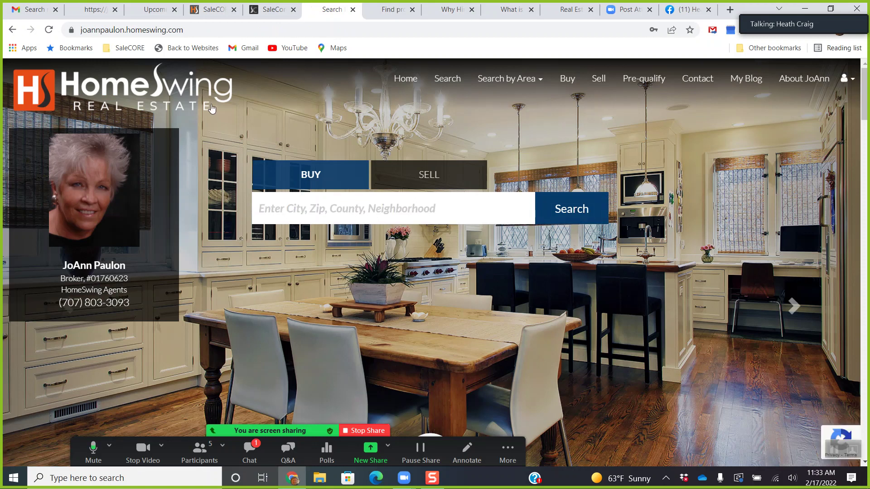
left_click(134, 87)
Exit the HomeSwing site editor to website management and open the February 2022 calendar.
left_click(277, 10)
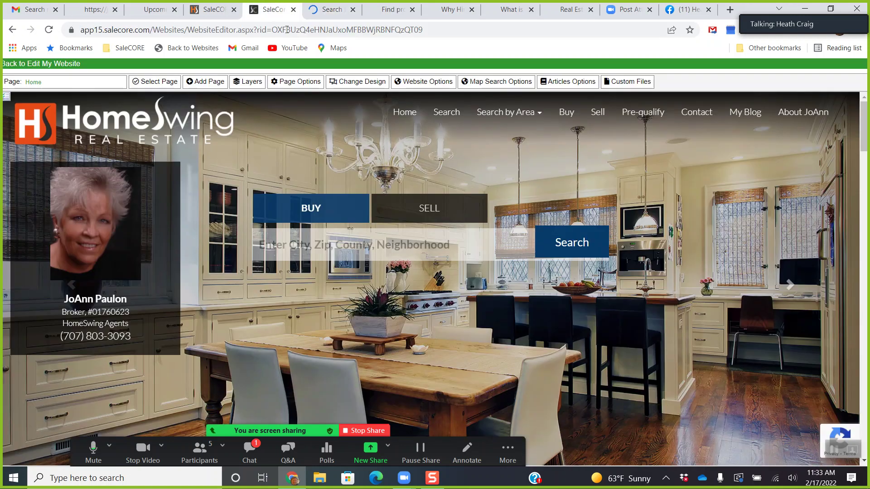
left_click(50, 67)
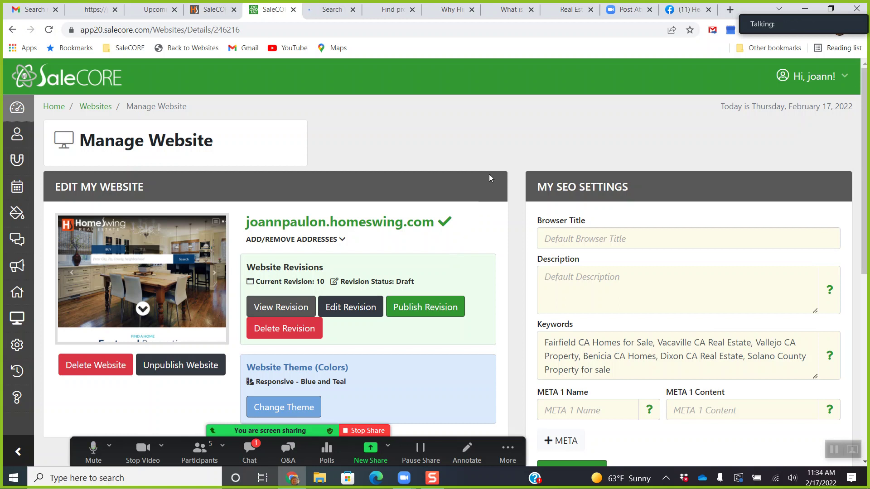
left_click(17, 189)
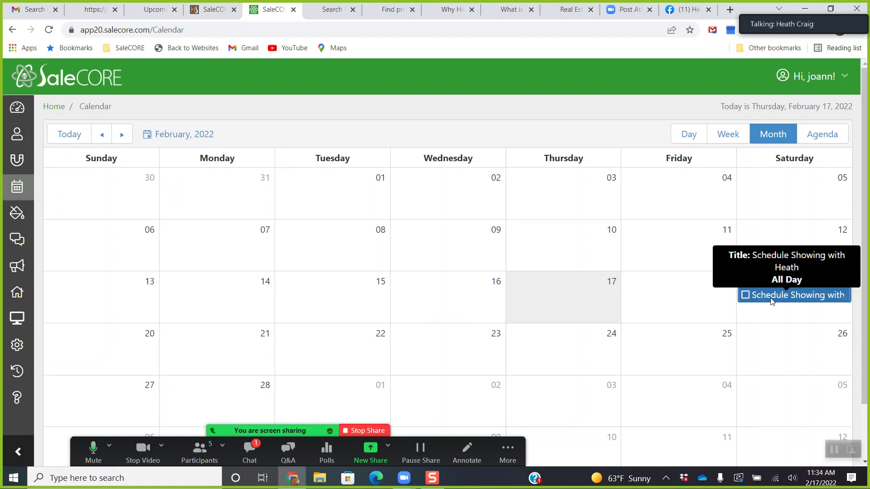
View the 2/19/2022 all-day 'Schedule Showing with' event's details, then go to My Lead List.
scroll(772, 300, "down", 1)
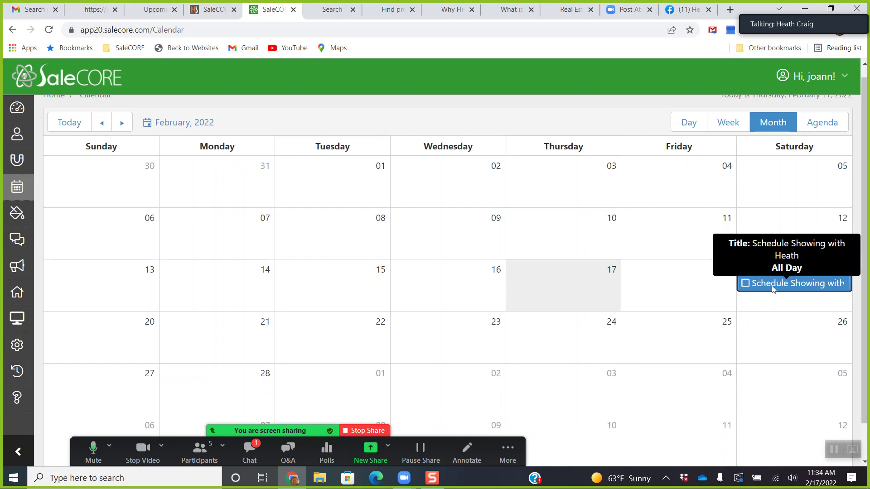
left_click(772, 288)
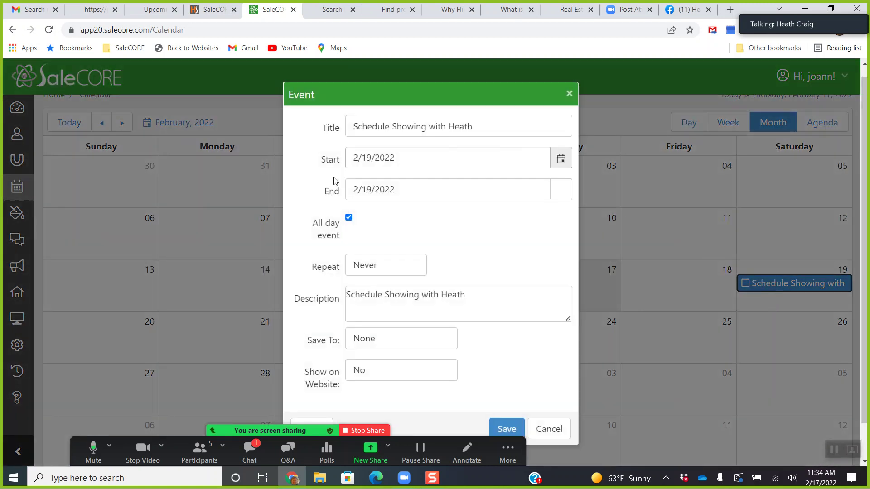
left_click(569, 94)
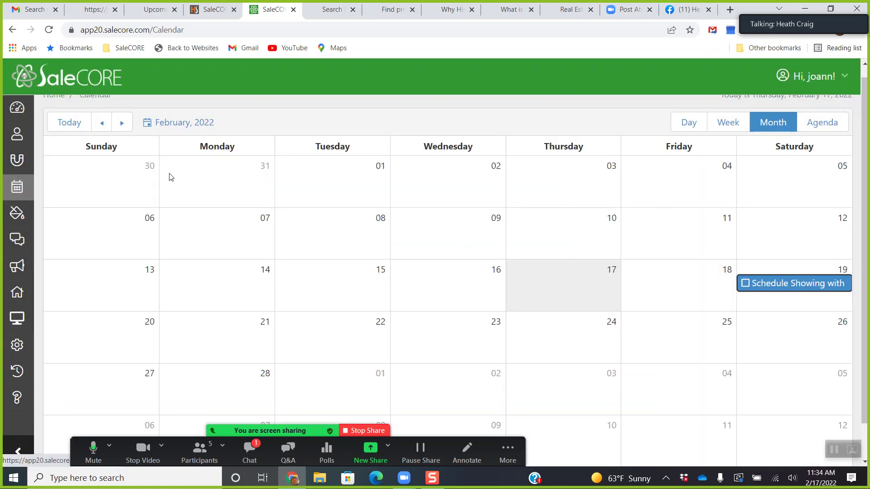
left_click(18, 167)
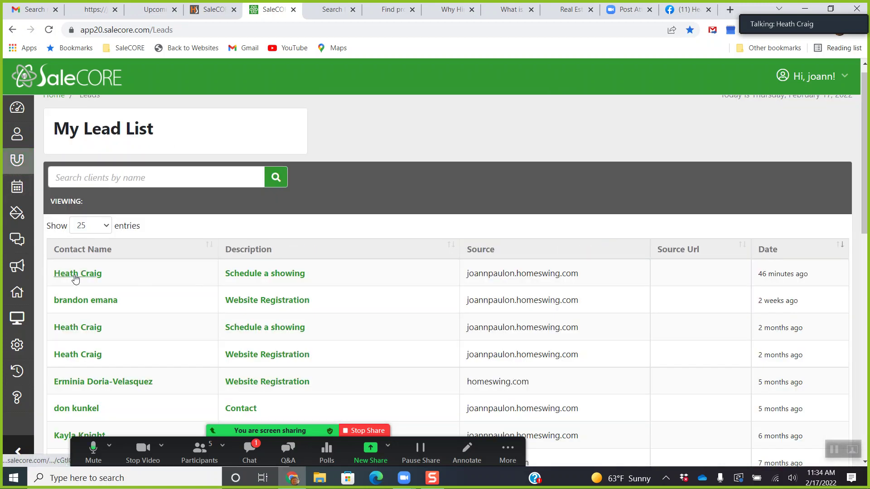
Look over My Contacts, then bring up the Dashboard showing 91 active contacts and 43 clients to evaluate.
left_click(18, 144)
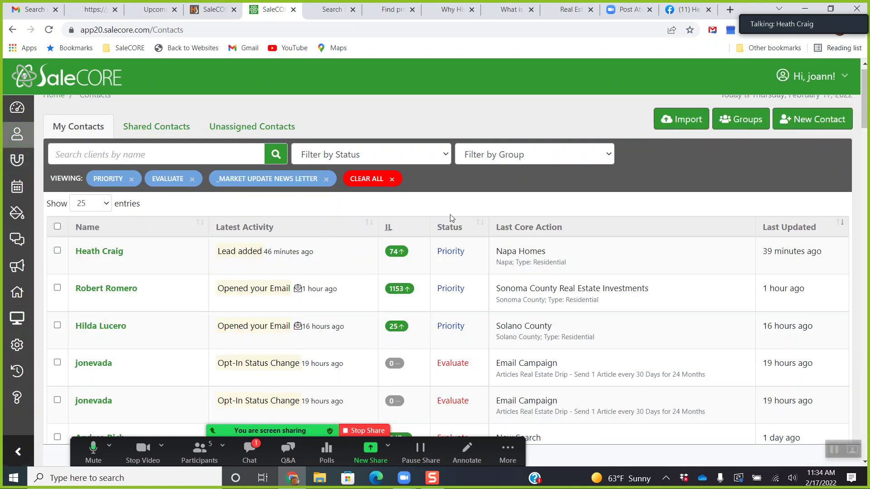
right_click(451, 218)
left_click(544, 180)
scroll(157, 284, "up", 1)
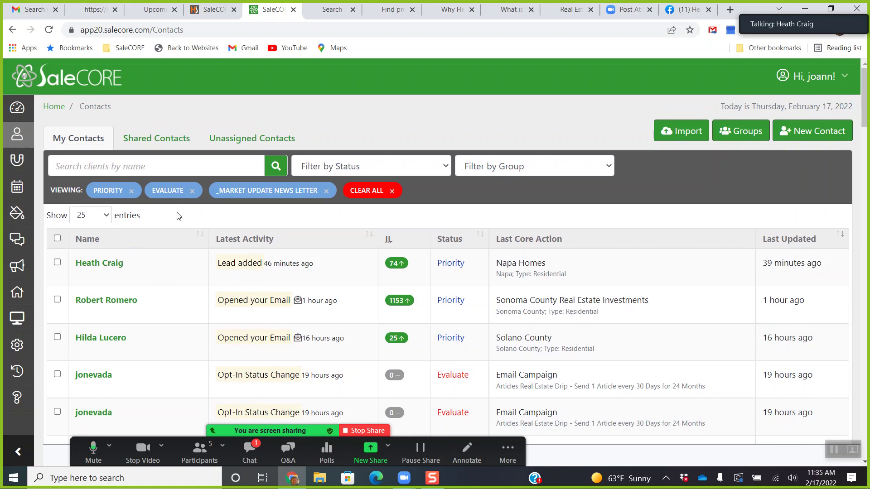
left_click(17, 108)
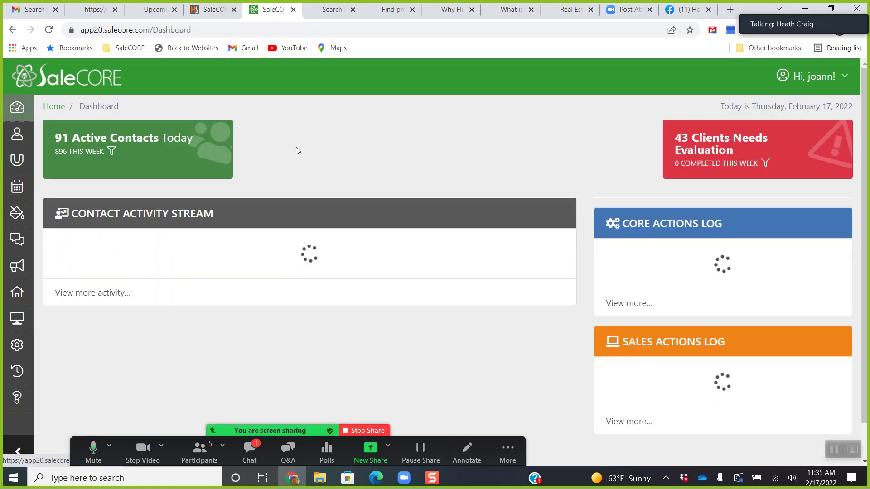